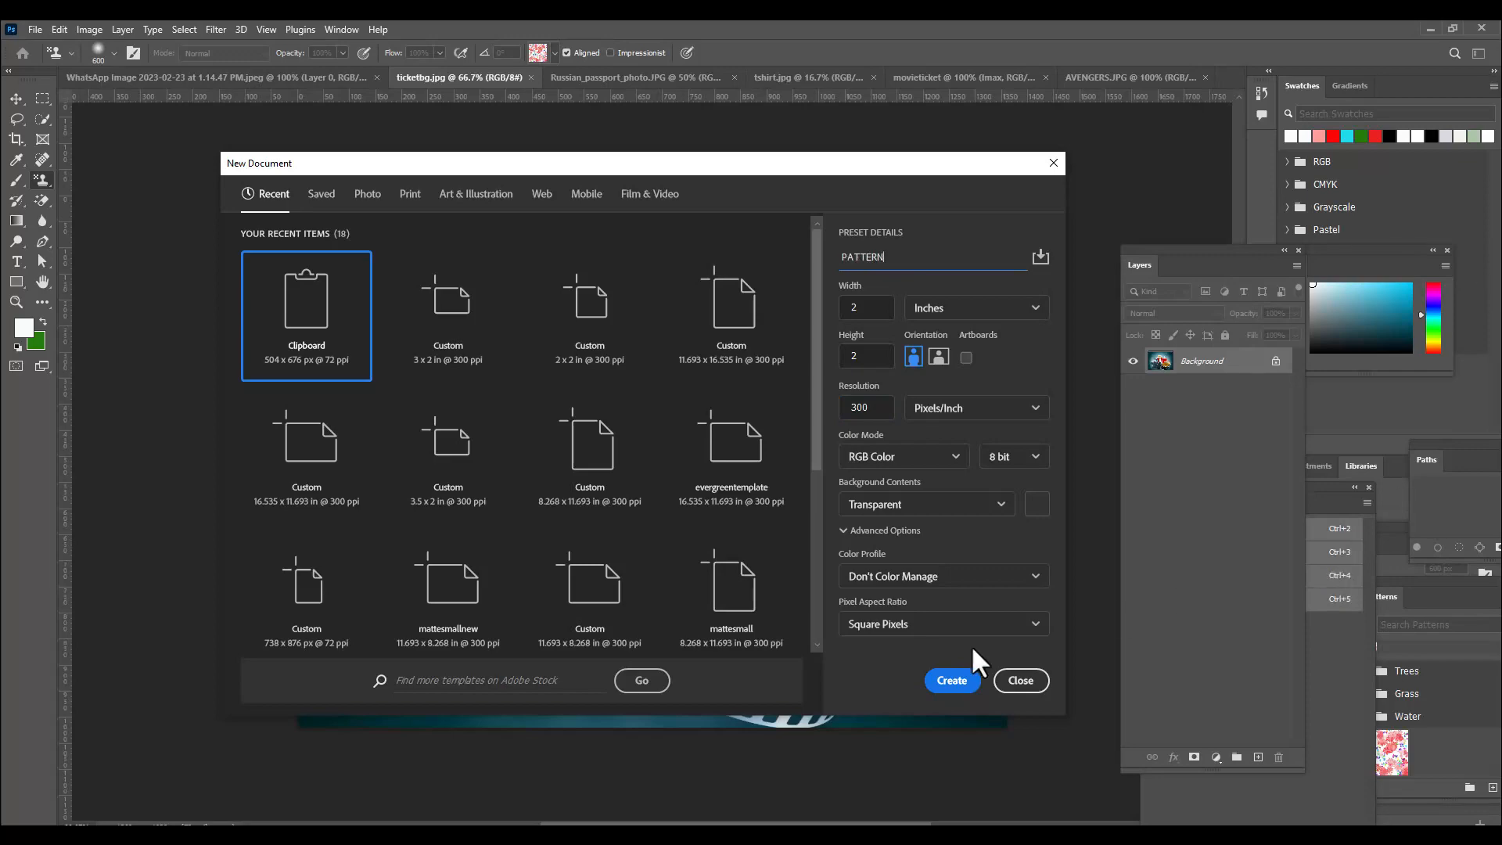
Create the transparent 2 x 2 inch, 300 ppi document named PATTERN and fill its layer with yellow #fee647
click(946, 682)
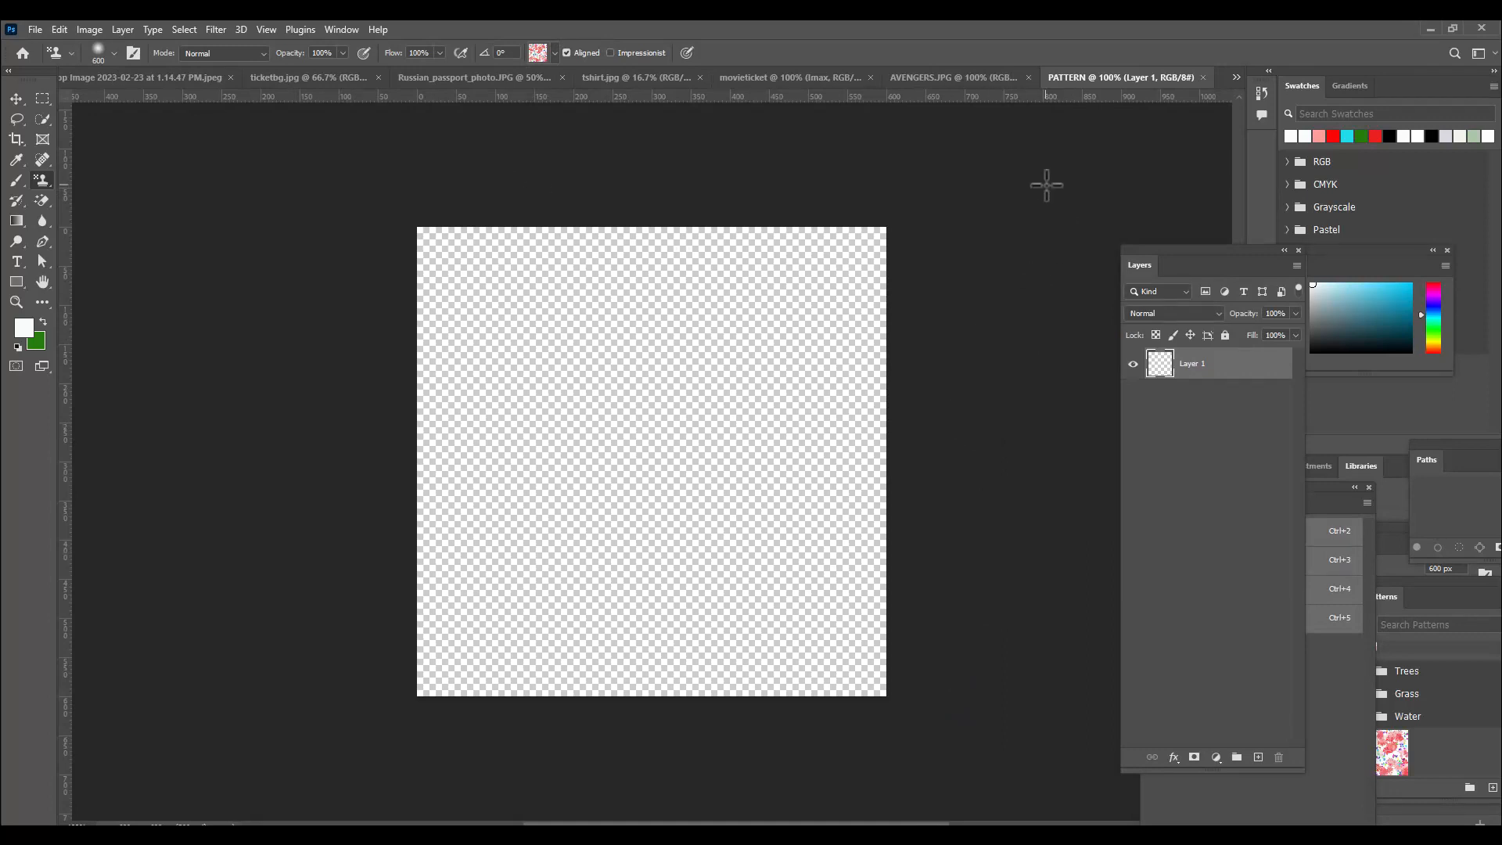
click(24, 328)
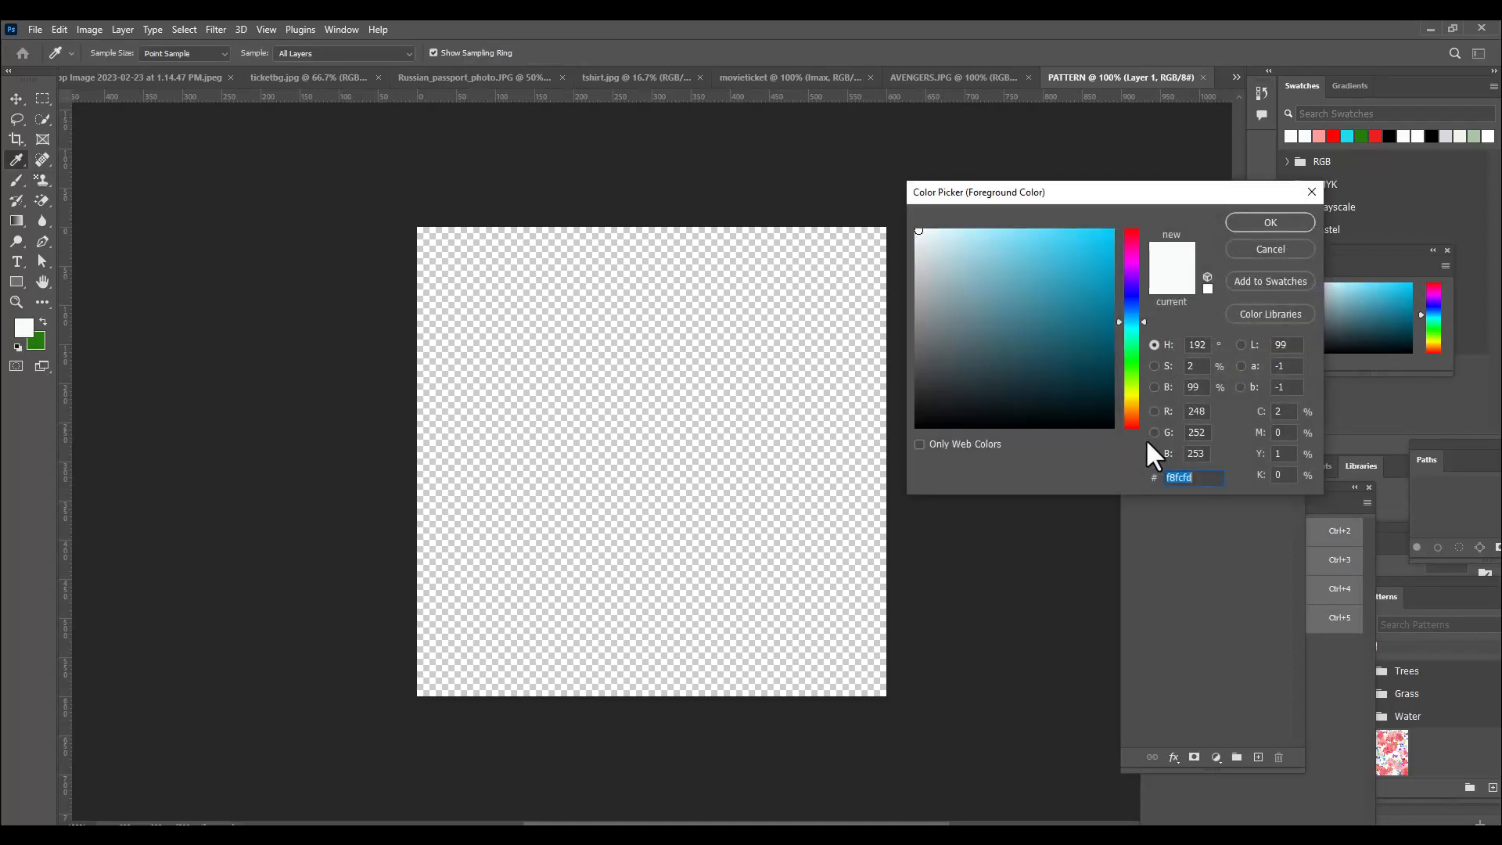
click(1127, 397)
click(1058, 230)
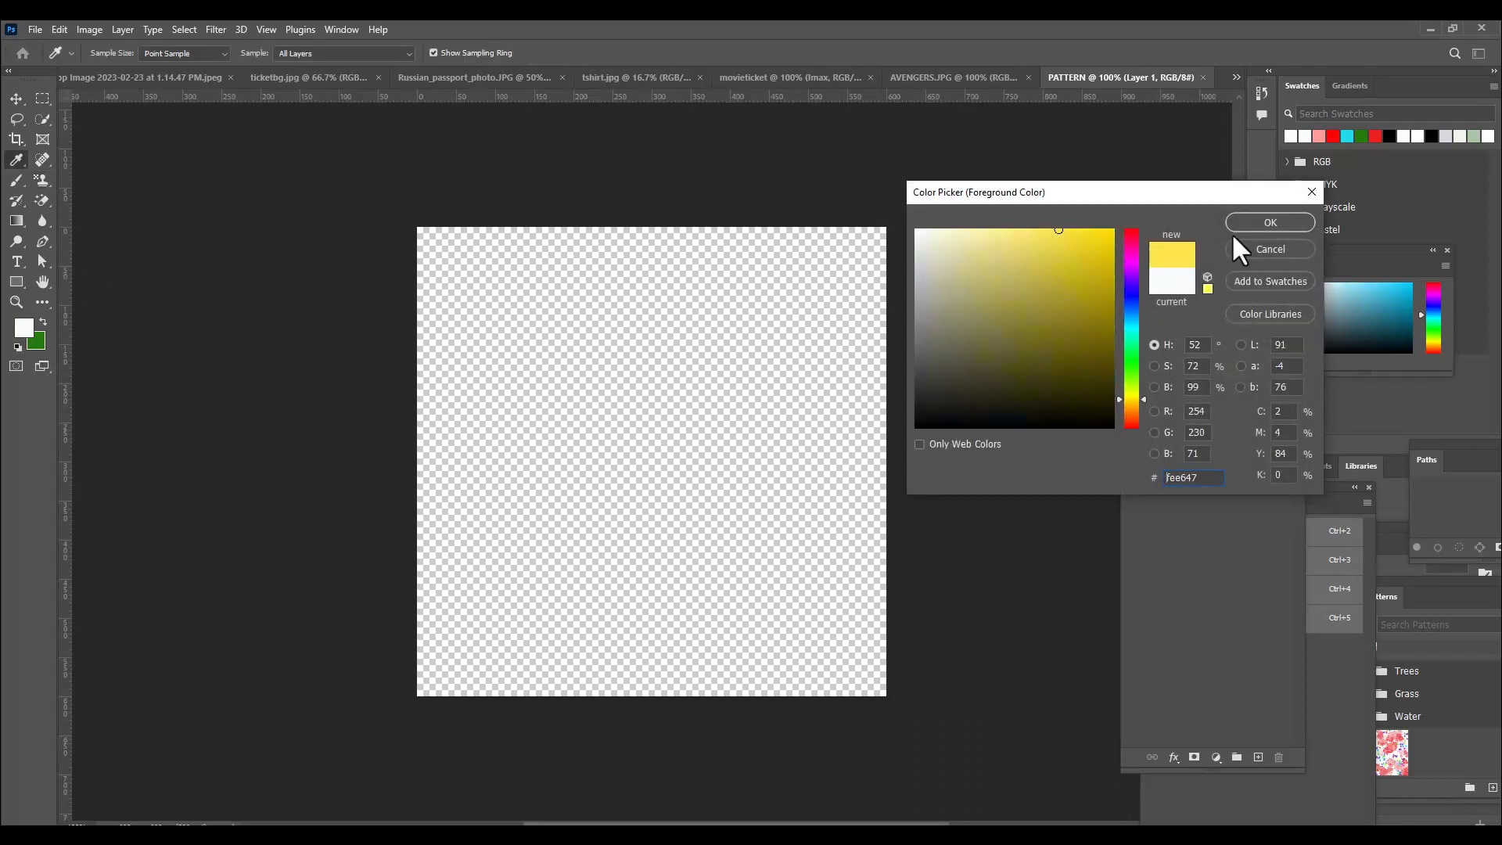
click(1252, 223)
key(alt+BackSpace)
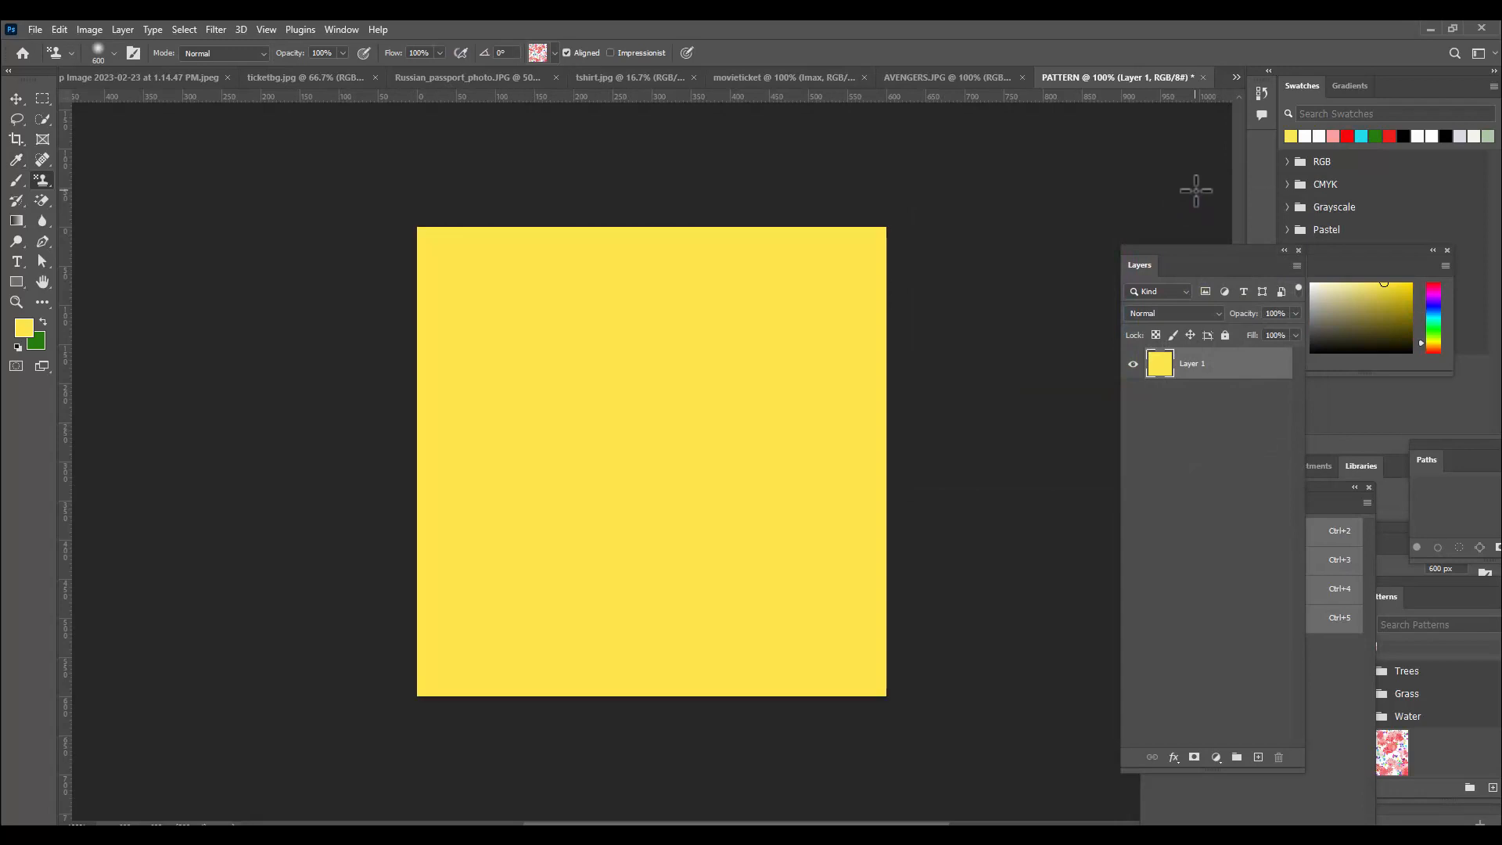
Set the foreground colour to red #f11831
click(23, 327)
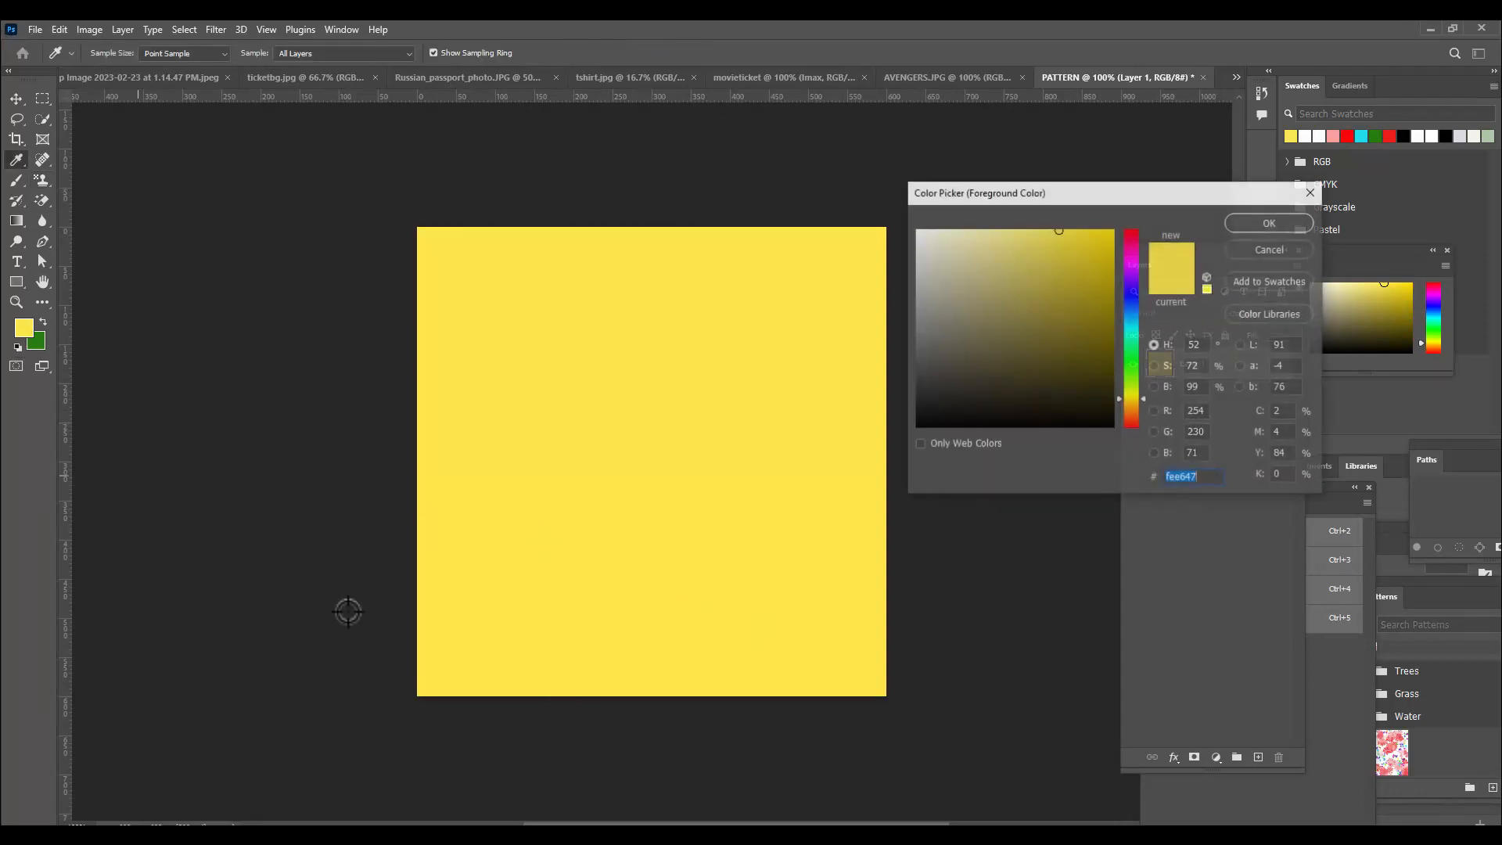
click(1132, 234)
click(1095, 239)
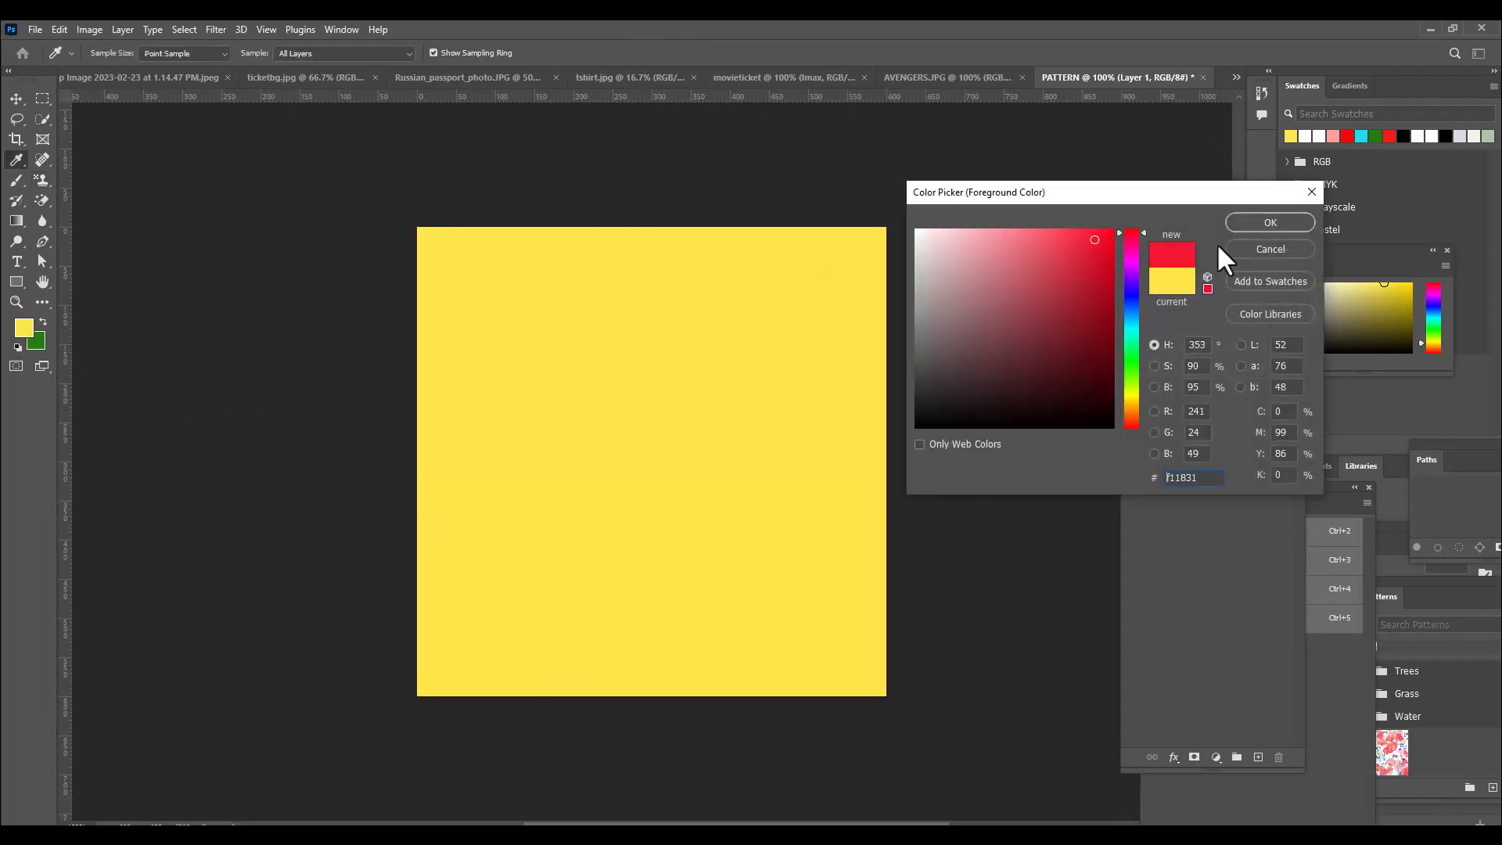
click(1252, 223)
key(s)
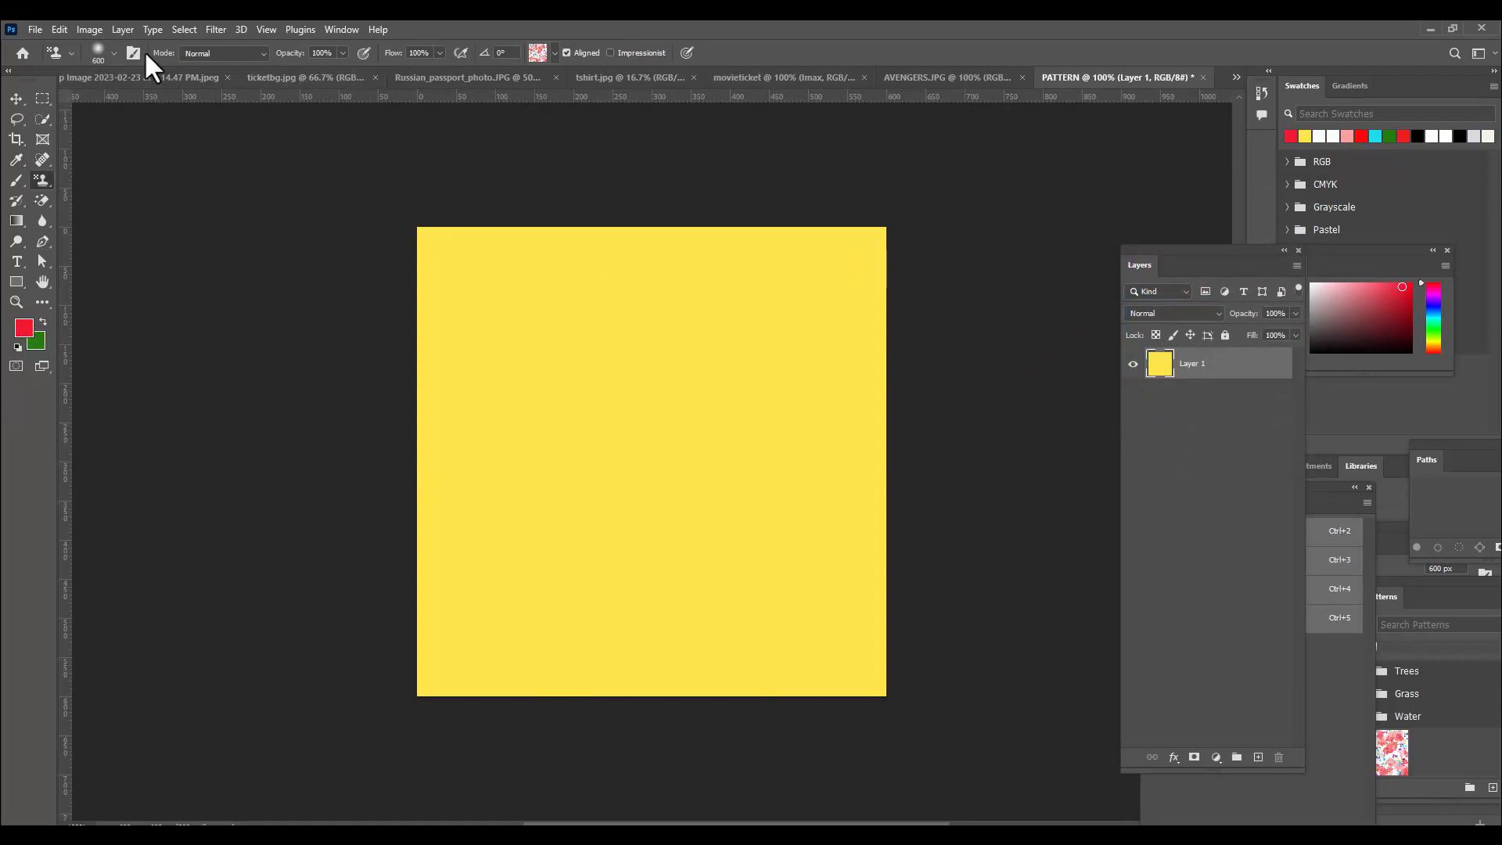
click(97, 49)
mouse_move(330, 321)
mouse_down()
mouse_move(328, 243)
mouse_move(326, 284)
mouse_up()
click(164, 333)
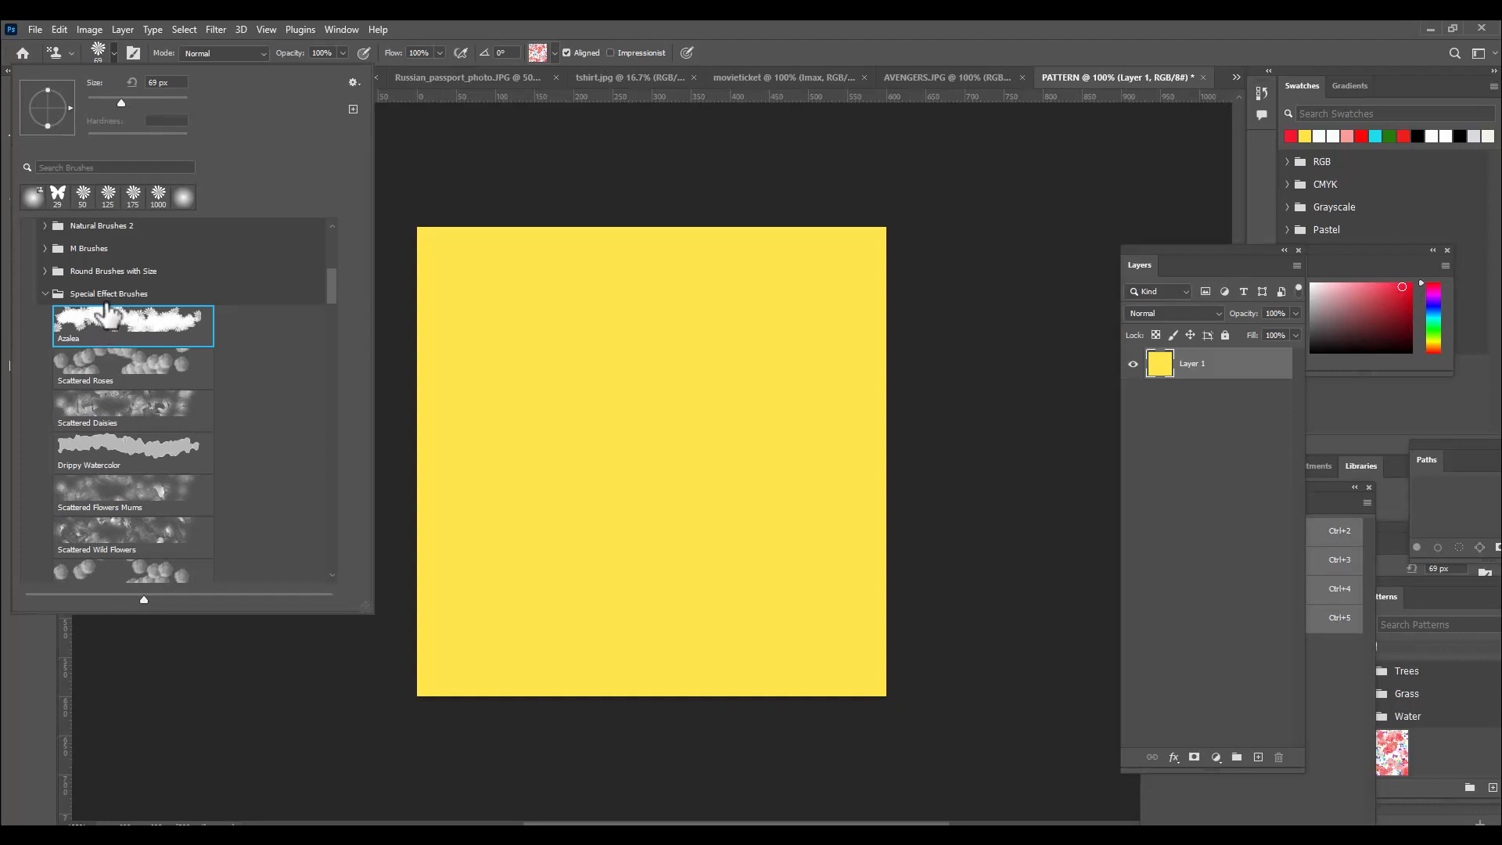
click(799, 24)
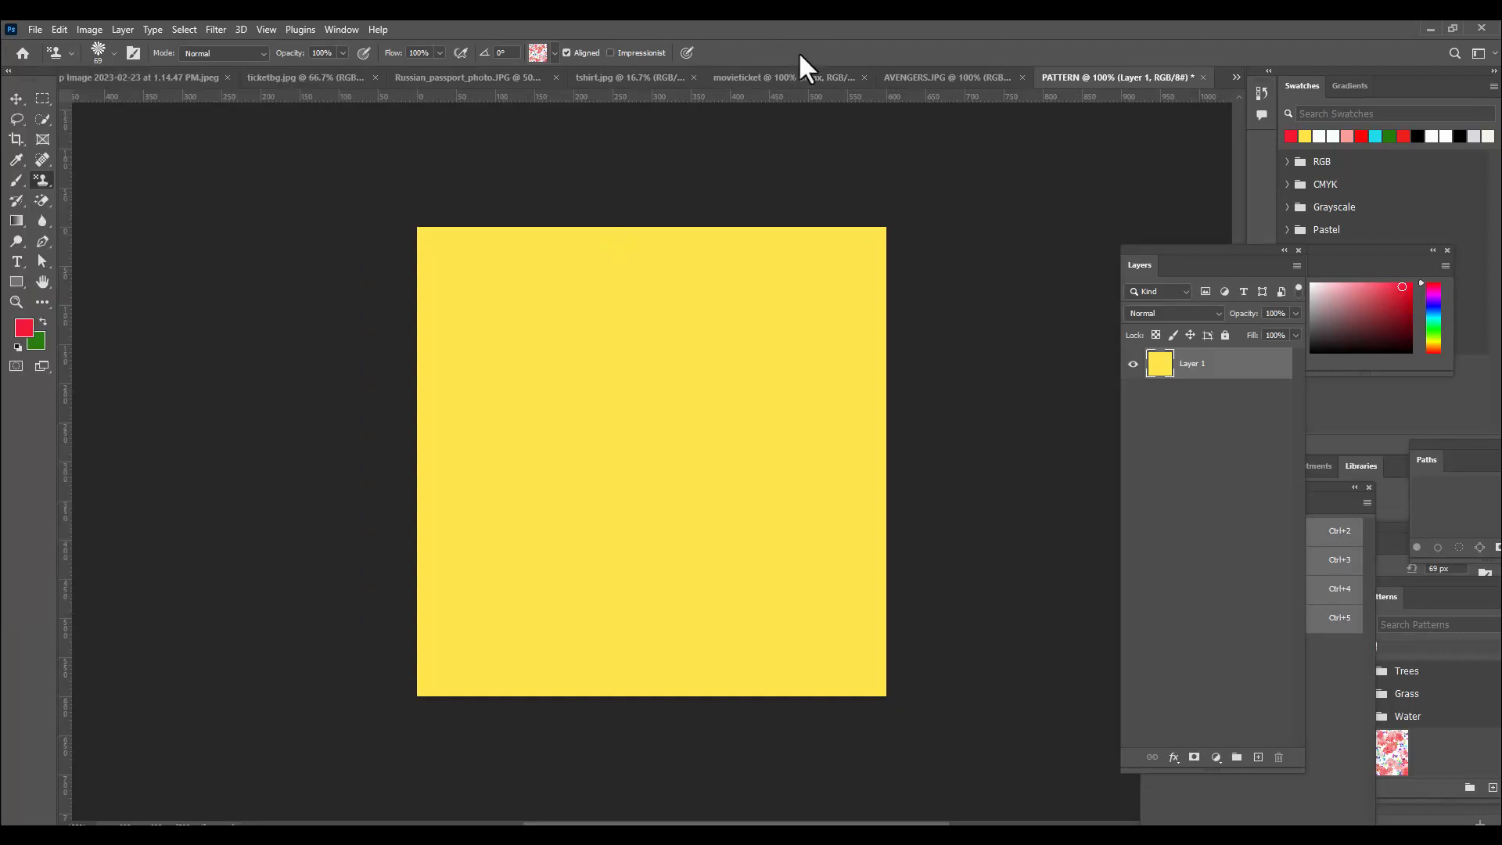
key(bracketright)
key(bracketright)
key(bracketright)
key(bracketright)
key(bracketright)
key(bracketright)
key(bracketright)
key(bracketright)
key(bracketright)
key(bracketright)
key(bracketright)
key(bracketright)
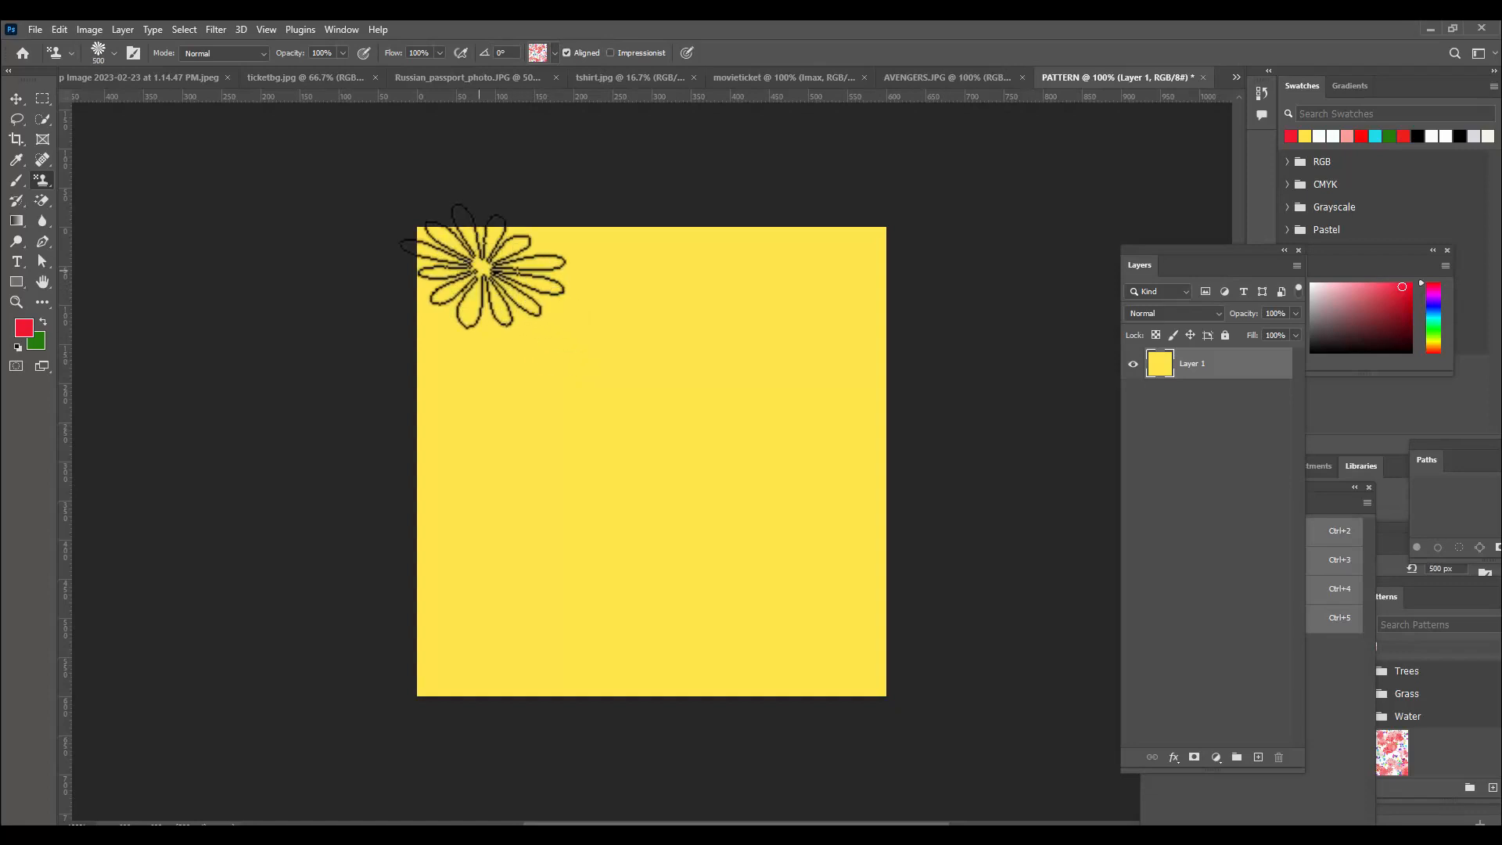
key(bracketleft)
key(bracketleft)
key(bracketleft)
key(bracketleft)
drag(470, 243, 704, 313)
key(bracketleft)
key(ctrl+z)
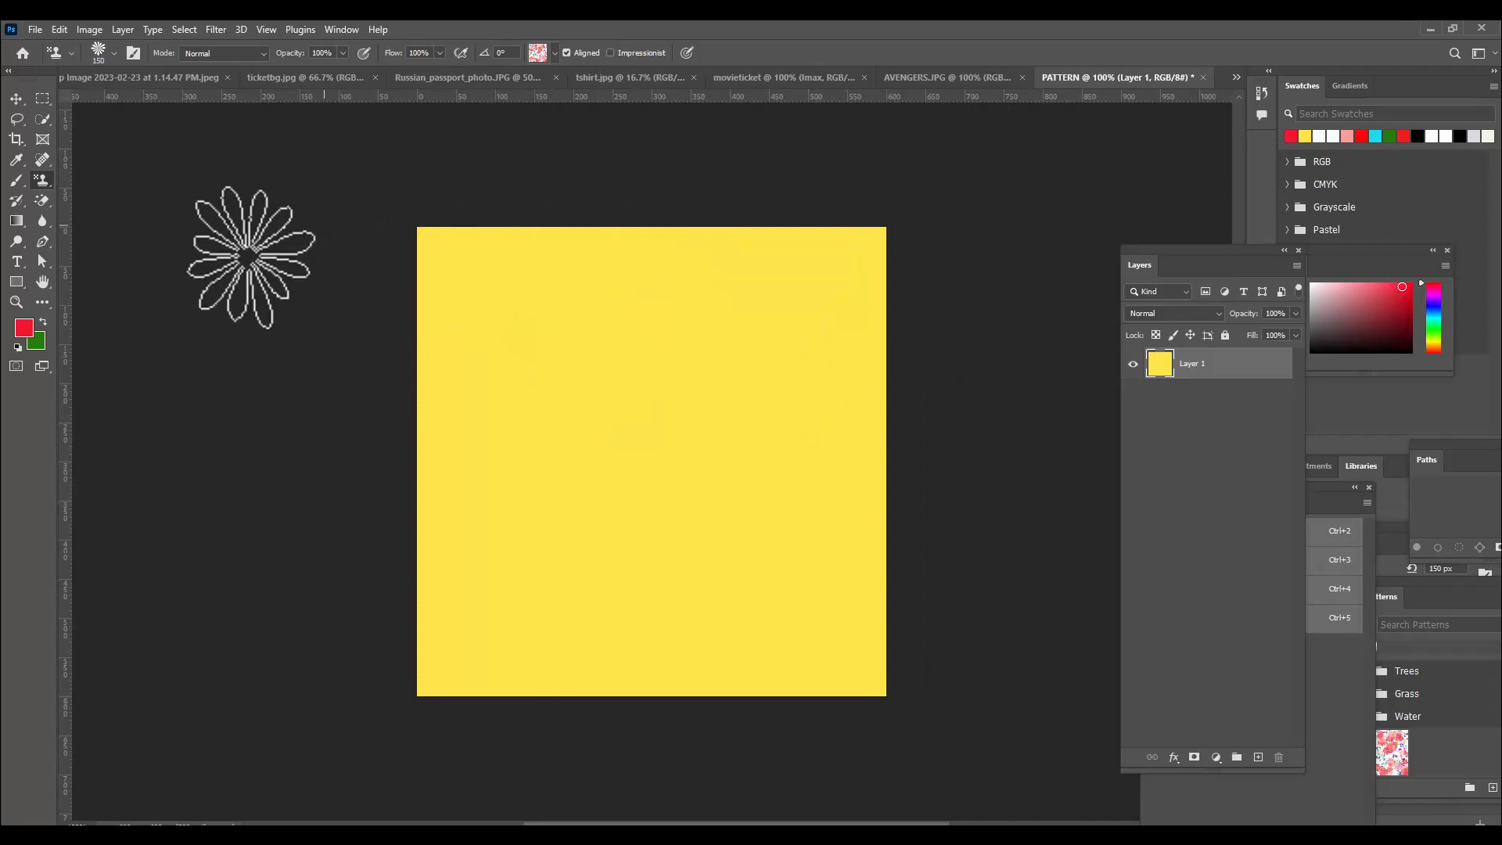
Switch to the Brush tool and choose the 69 px Azalea brush from the Special Effect Brushes
click(14, 181)
click(76, 180)
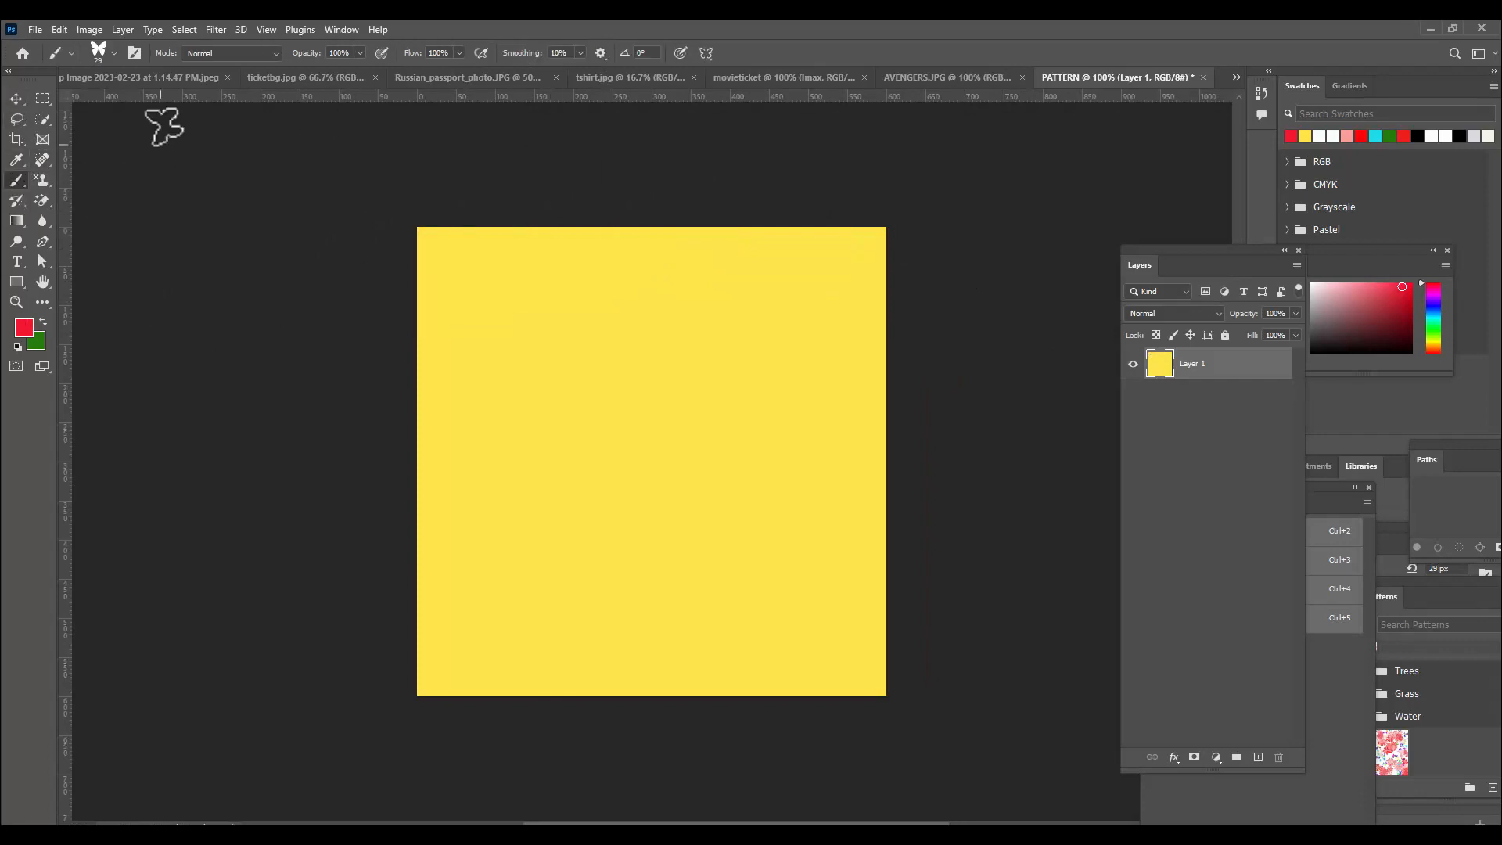
click(114, 53)
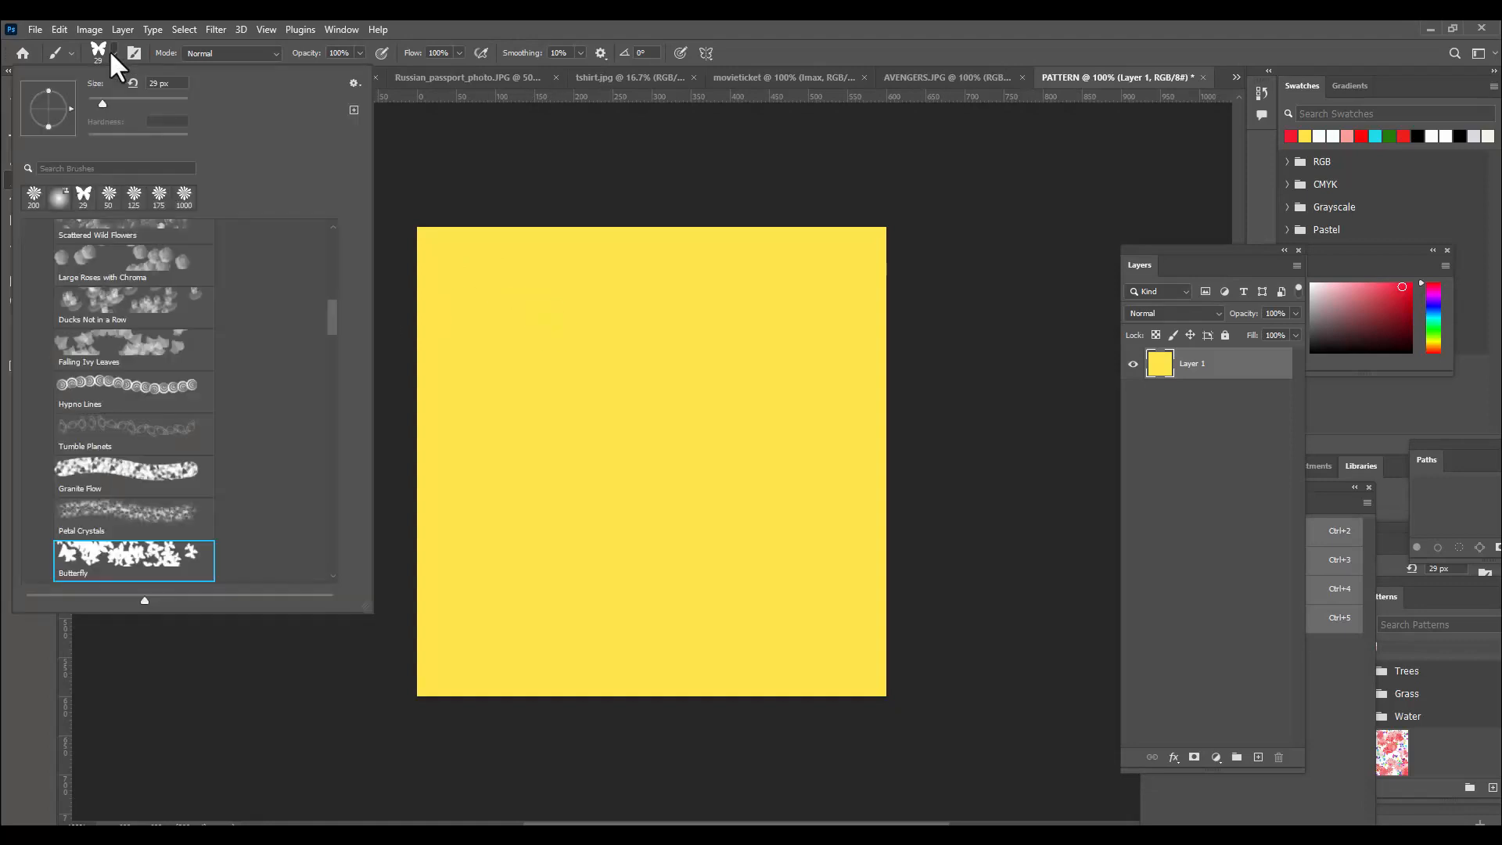
scroll(200, 462, up, 3)
scroll(201, 460, up, 5)
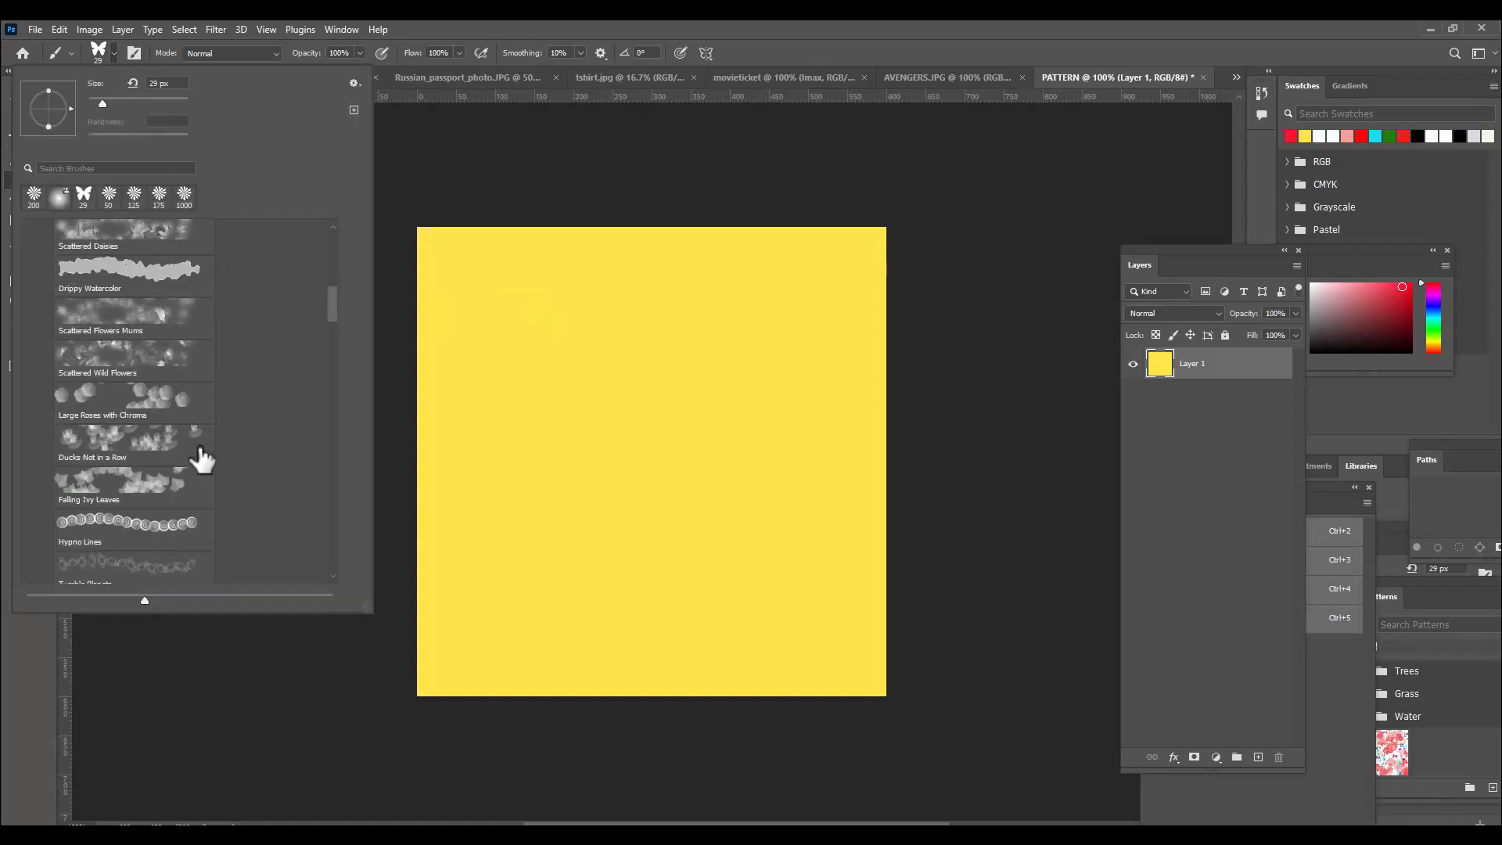
click(126, 308)
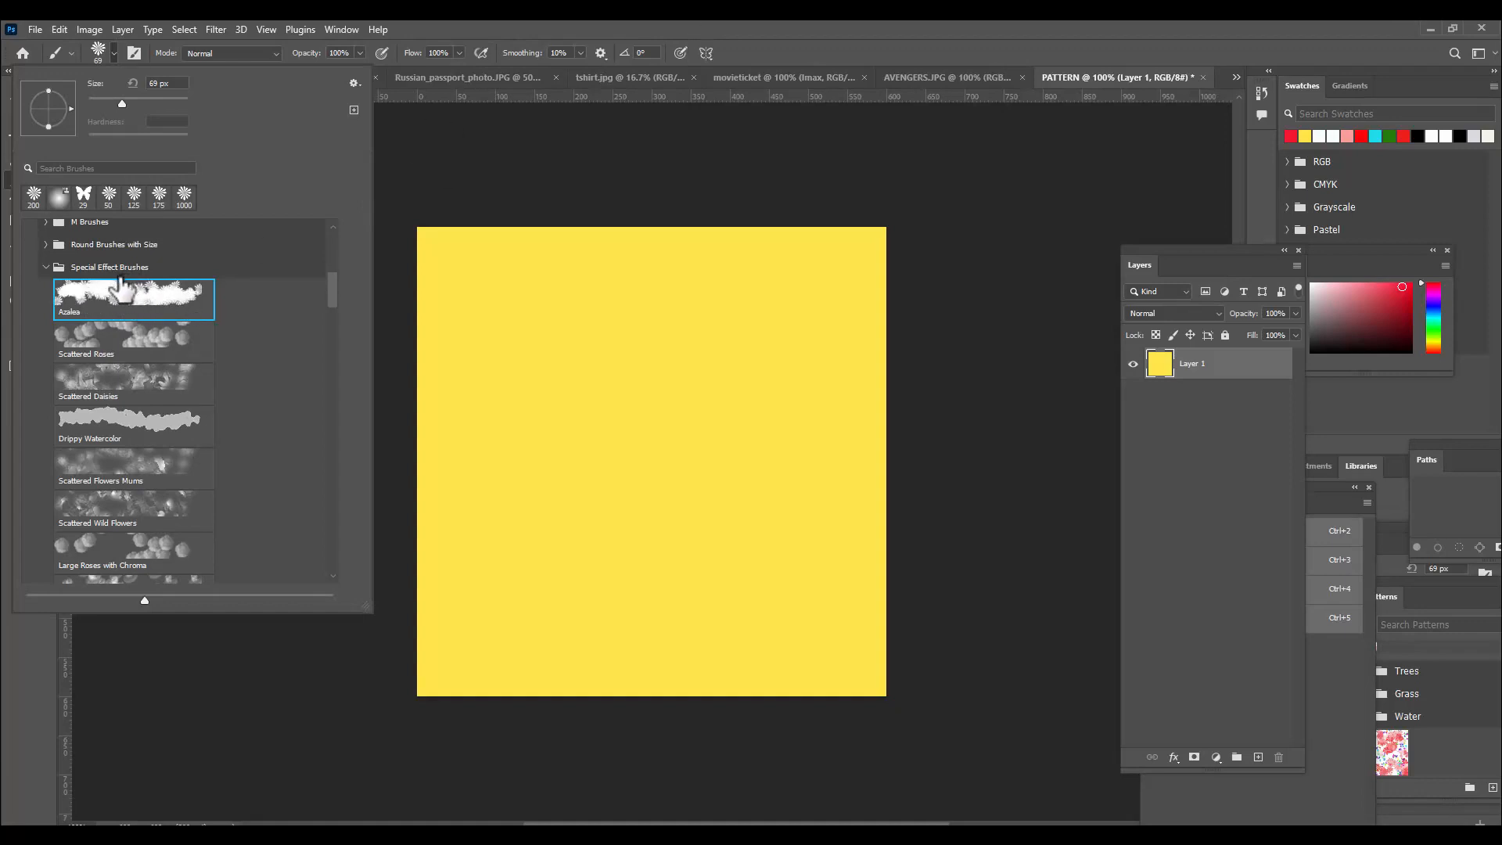
mouse_move(331, 282)
mouse_down()
mouse_move(331, 250)
mouse_move(331, 292)
mouse_up()
click(560, 26)
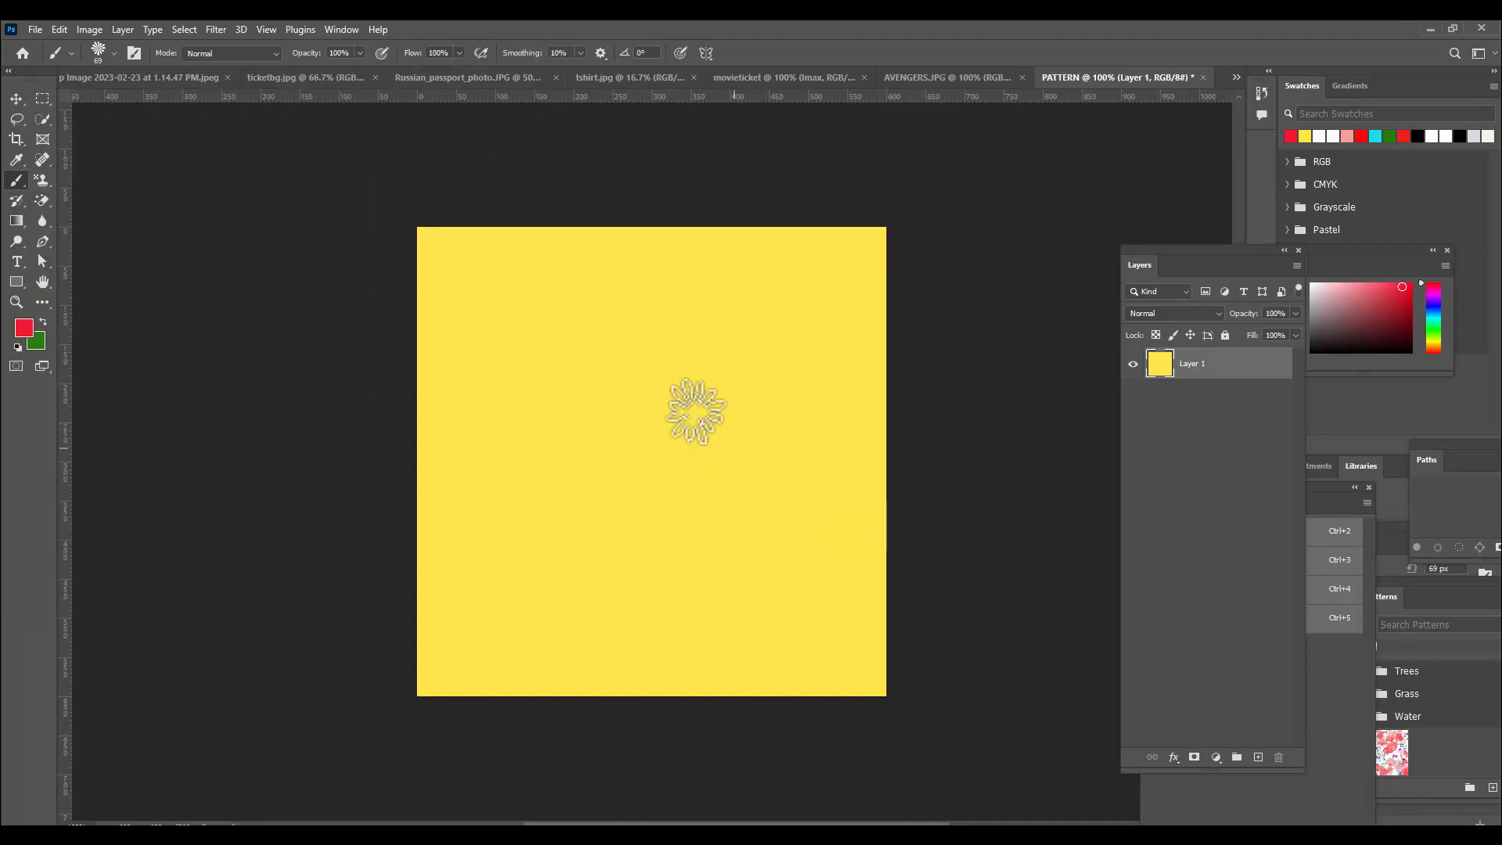
Paint overlapping clusters of Azalea flowers across the yellow canvas, varying the brush size between 70 and 200 px
key([)
drag(485, 254, 542, 275)
drag(737, 264, 828, 267)
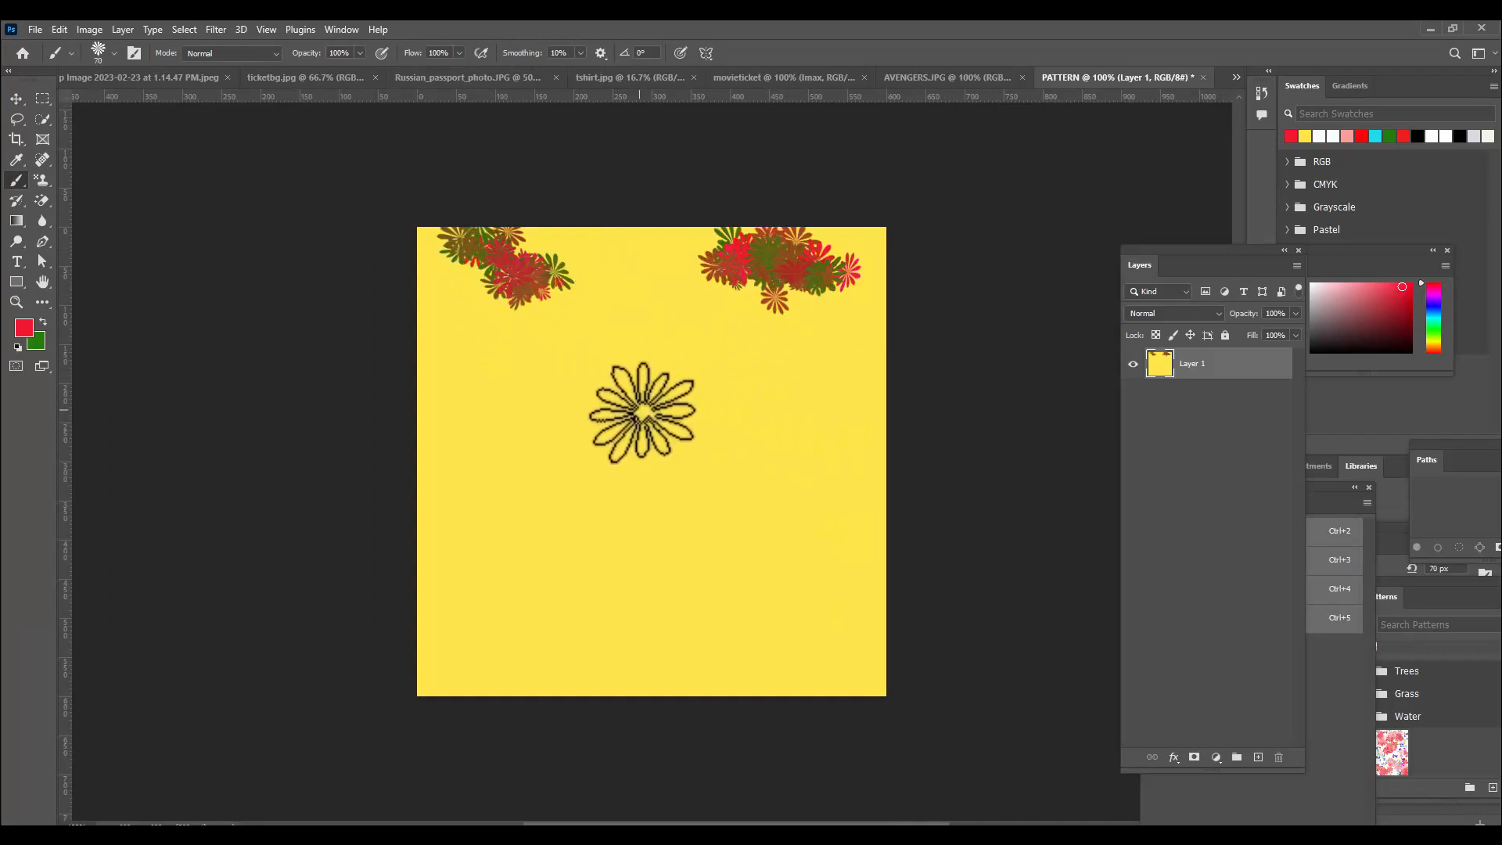
key(])
key(])
key(])
key(])
key(])
mouse_move(503, 386)
mouse_down()
mouse_move(540, 470)
mouse_move(603, 234)
mouse_move(688, 297)
mouse_up()
key(])
key(])
drag(765, 364, 739, 438)
key([)
drag(419, 537, 503, 586)
drag(790, 570, 861, 583)
key([)
key([)
mouse_move(560, 384)
mouse_down()
mouse_move(627, 396)
mouse_move(630, 426)
mouse_up()
drag(647, 657, 622, 602)
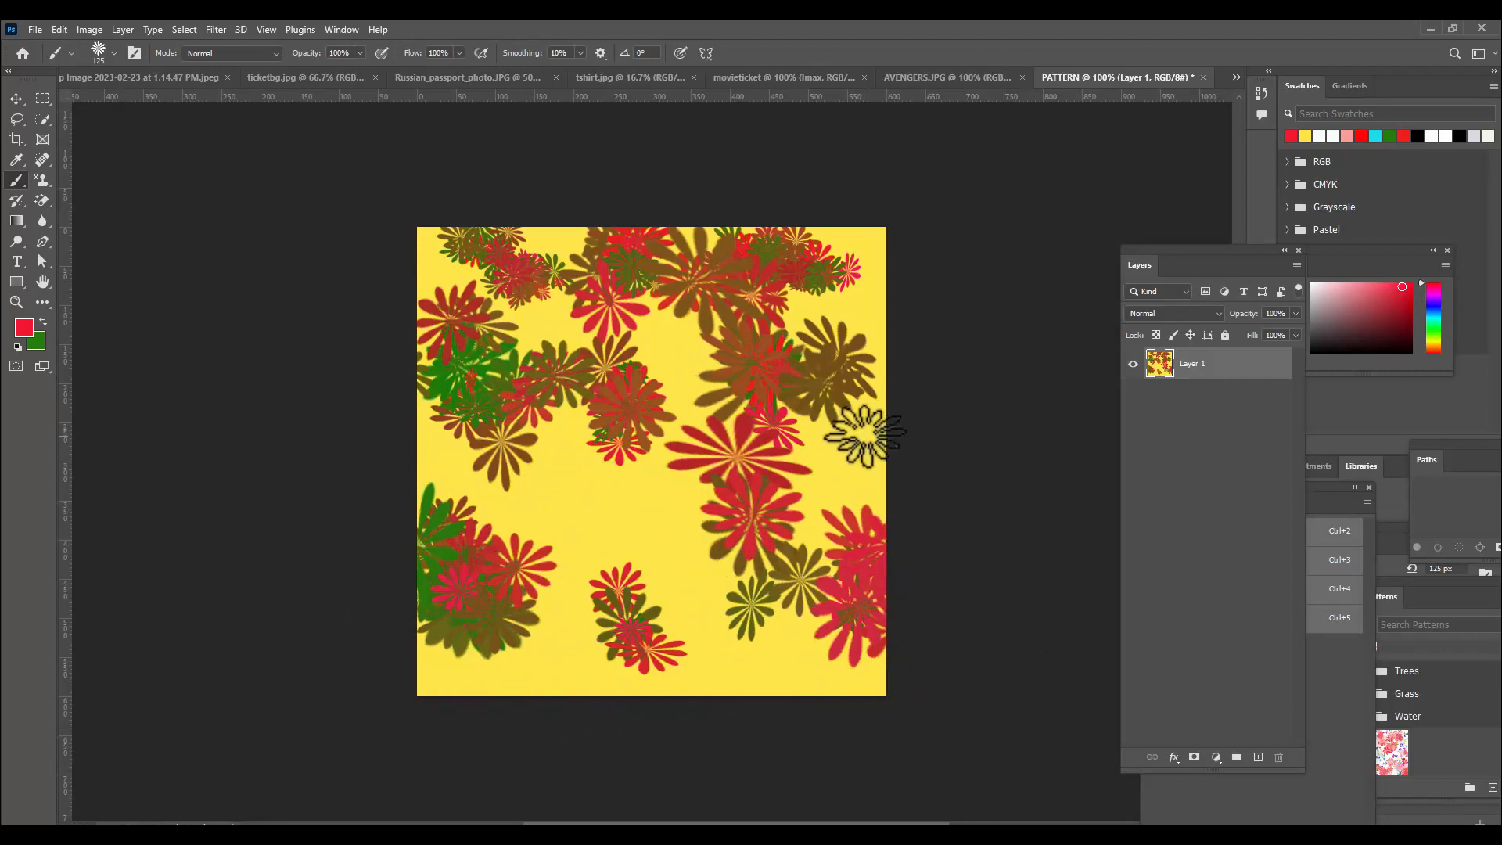
drag(865, 432, 854, 508)
drag(505, 674, 580, 643)
key(])
drag(698, 665, 821, 674)
Fill the remaining yellow gaps in the centre, edges and corners with smaller Azalea flowers, reducing the brush to 60 px
key([)
key([)
key([)
key([)
key([)
key([)
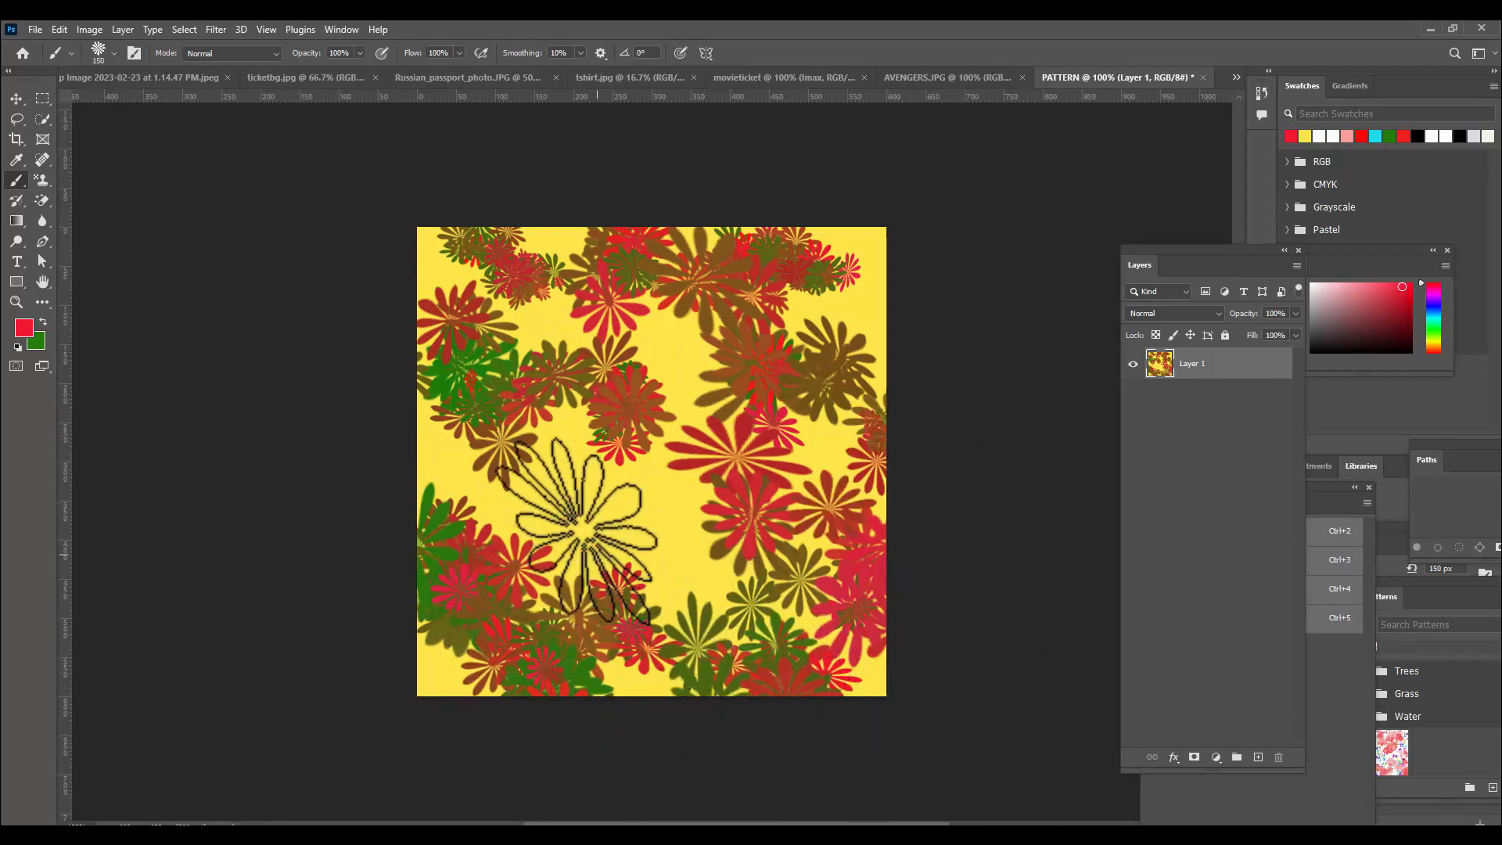
mouse_move(552, 442)
mouse_down()
mouse_move(585, 505)
mouse_move(696, 557)
mouse_up()
drag(856, 266, 878, 302)
click(432, 237)
drag(434, 442, 452, 451)
drag(489, 512, 536, 518)
click(428, 678)
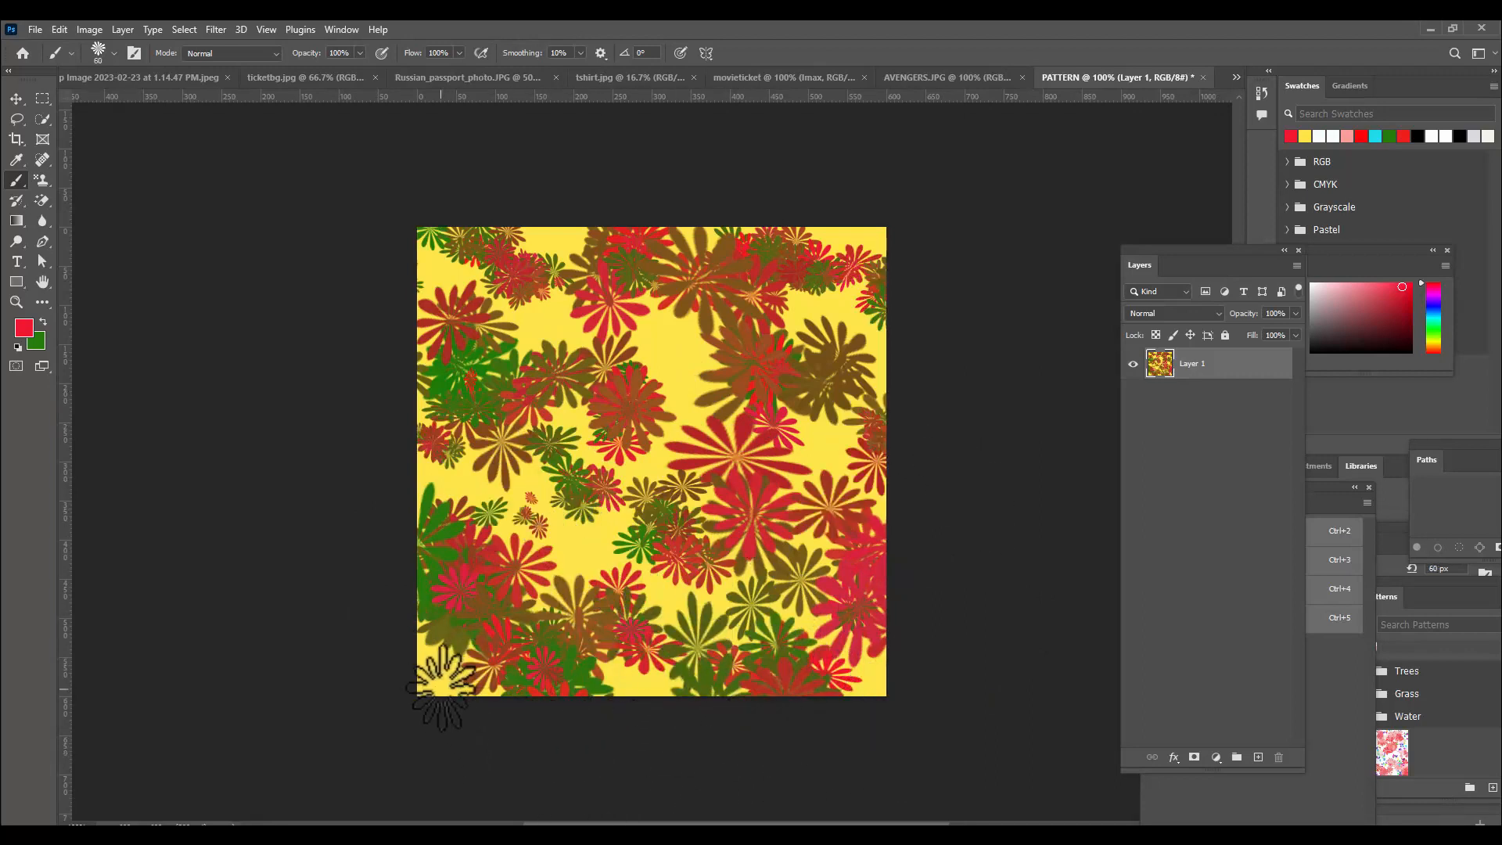
Choose the Butterfly special effect brush and paint small 29 px butterflies near the canvas's upper-left corner, centre and lower middle
click(95, 52)
scroll(216, 500, down, 8)
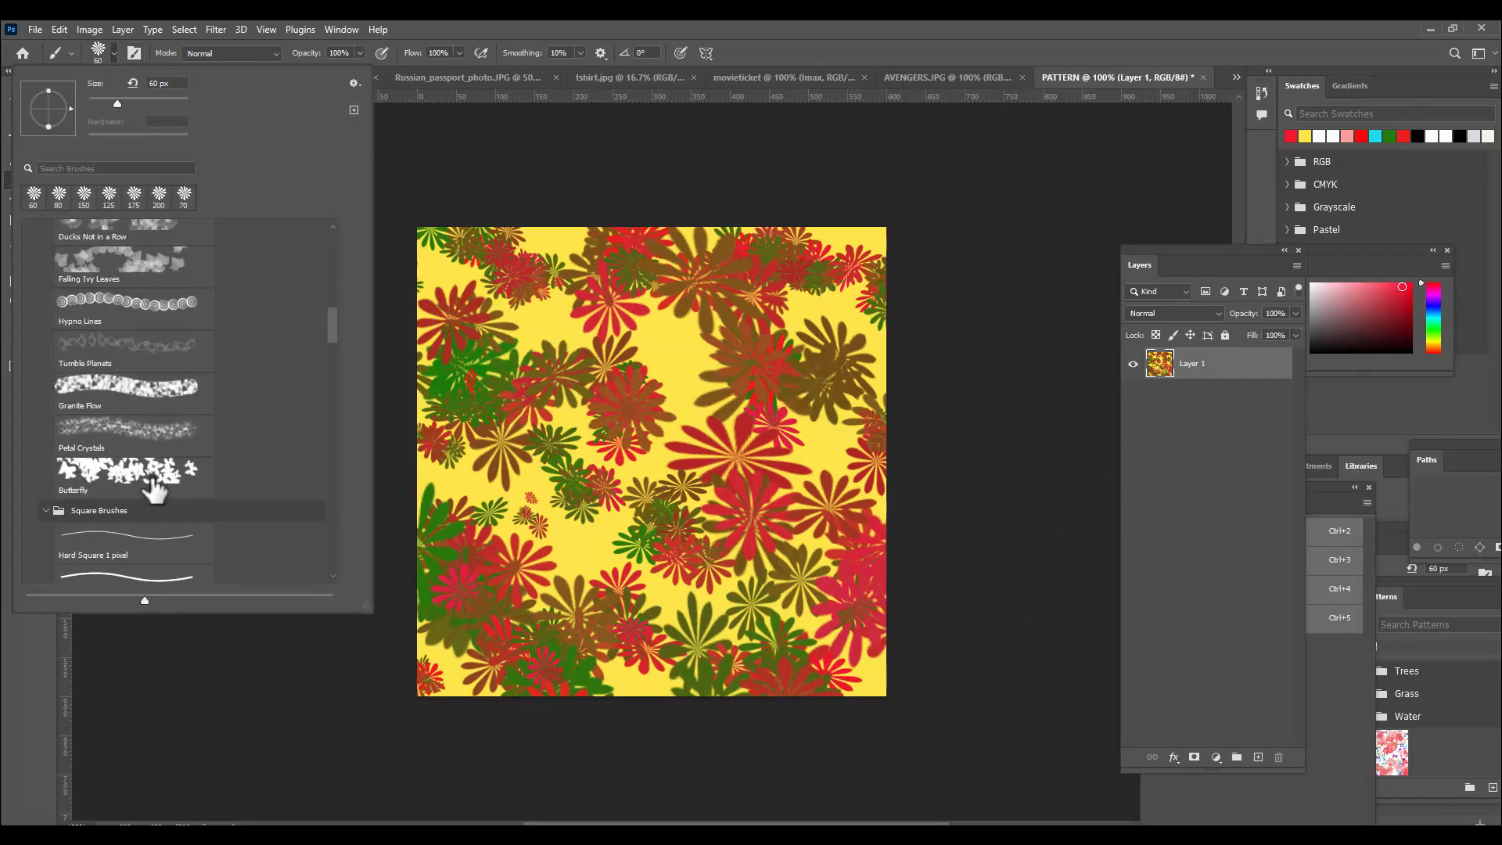
click(145, 481)
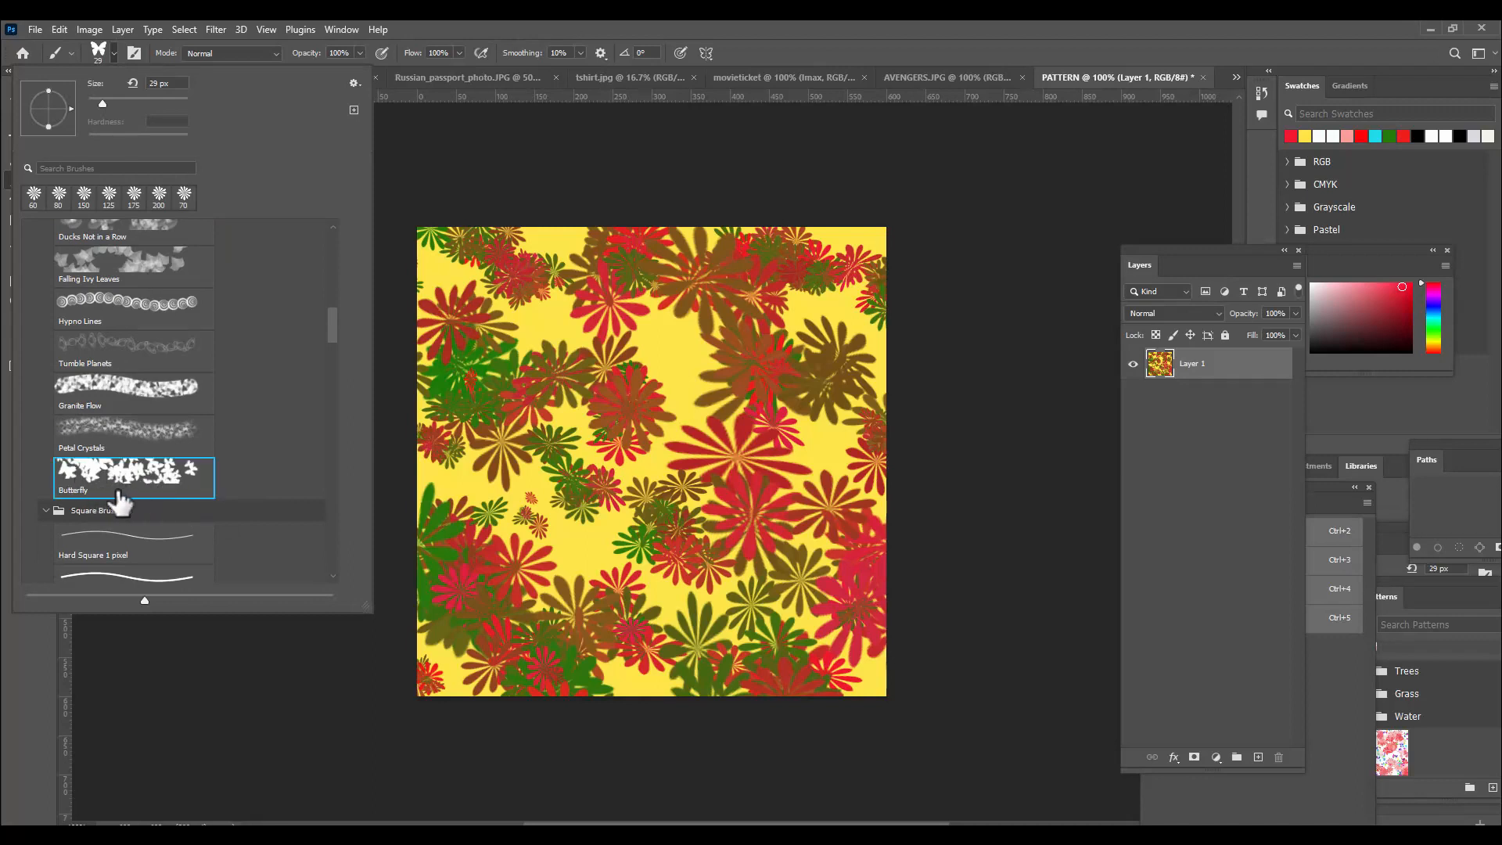
click(811, 42)
drag(655, 330, 698, 375)
drag(450, 257, 474, 314)
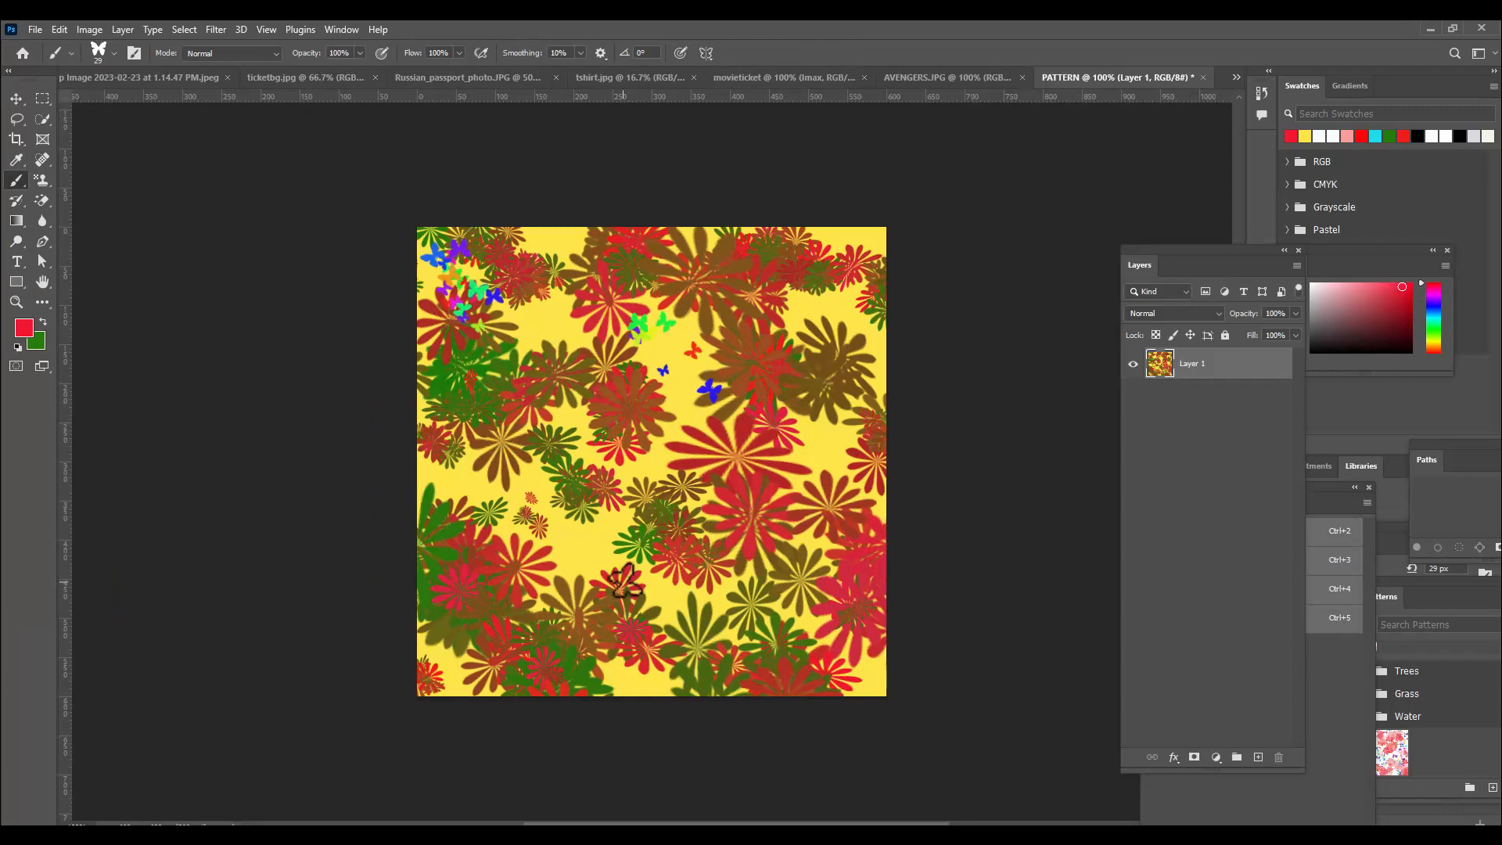
drag(626, 583, 673, 604)
Enlarge the Butterfly brush to 80 px and paint bigger butterflies over the upper-right, upper-left, lower-left and lower-right flowers
key(bracketright)
key(bracketright)
key(bracketright)
key(bracketright)
key(bracketright)
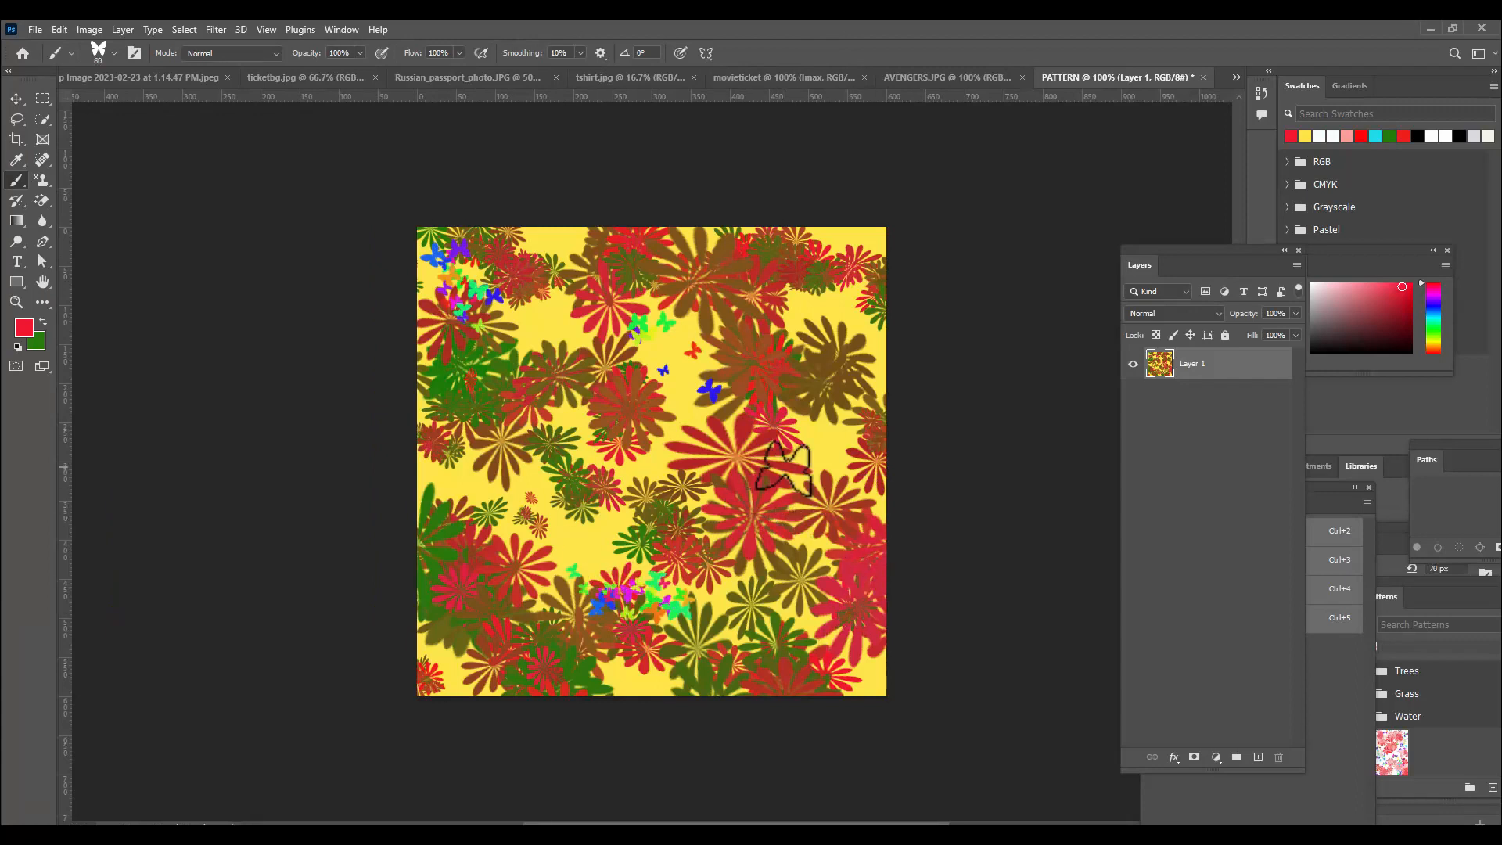
key(bracketright)
click(798, 266)
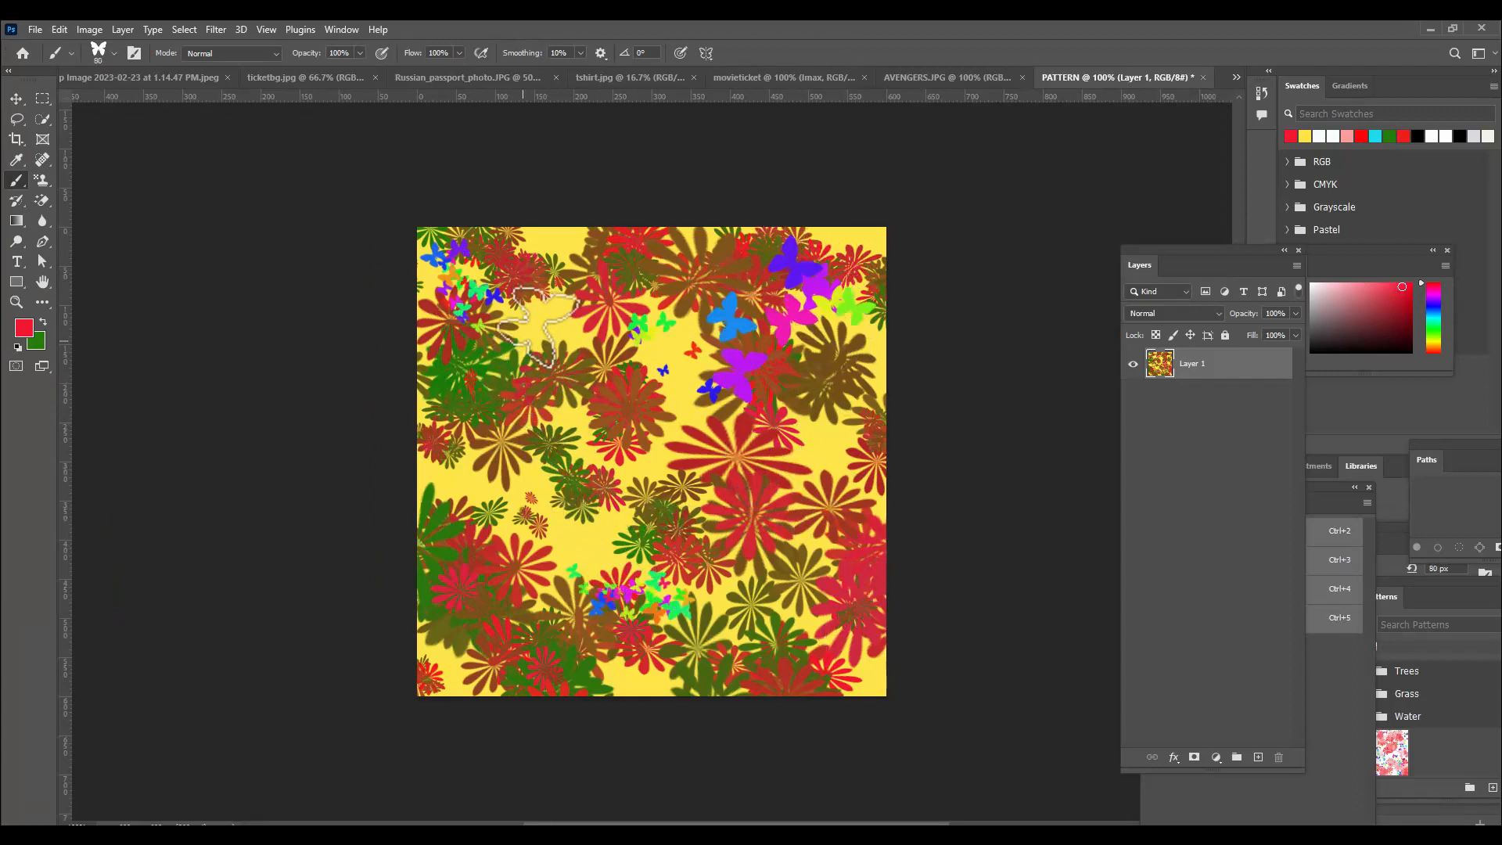
click(551, 340)
click(466, 544)
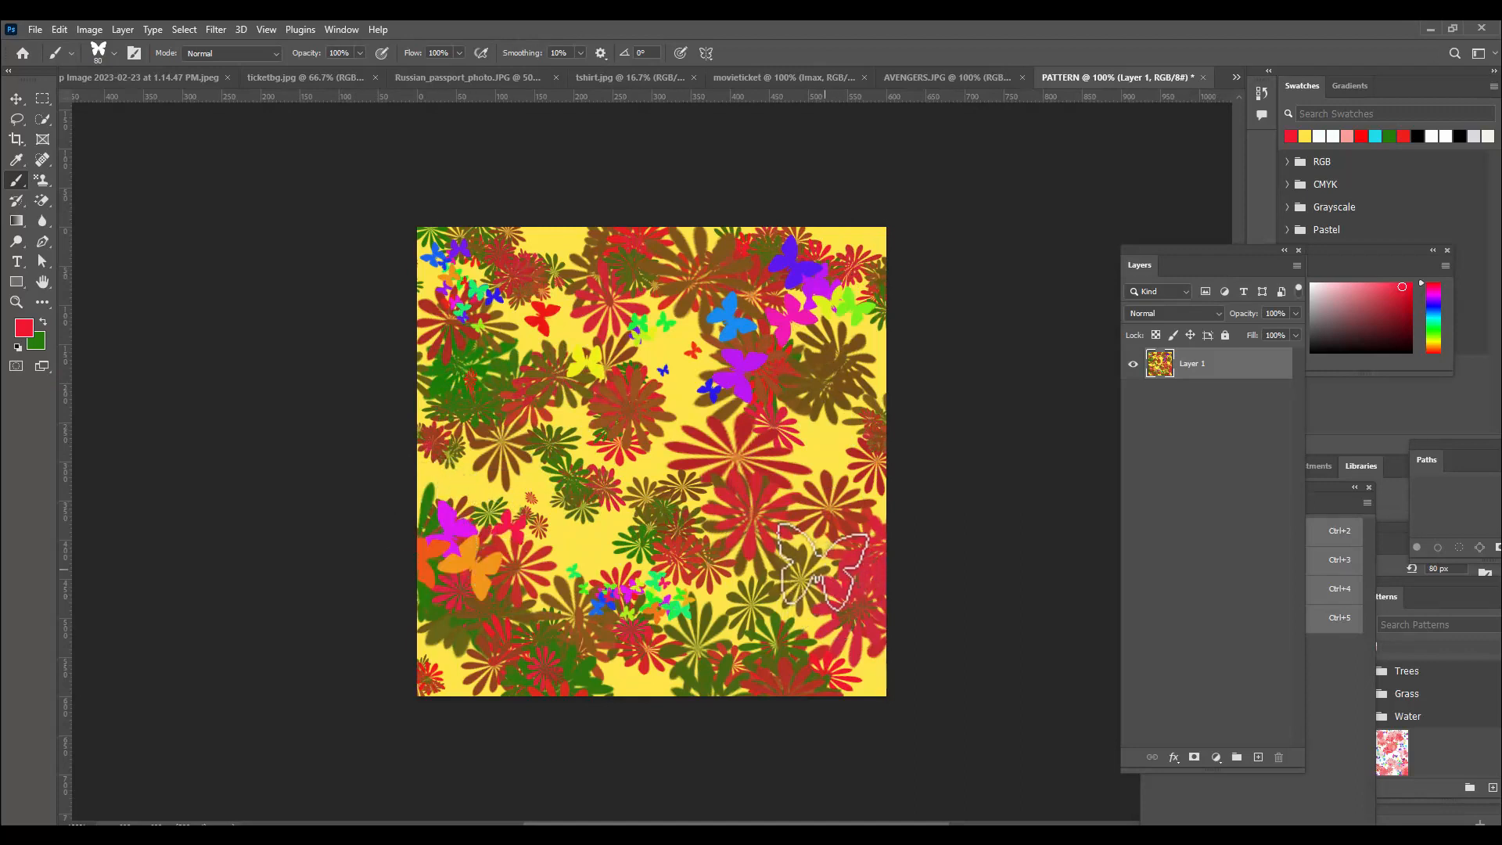
click(828, 567)
Reduce the Butterfly brush to 40 px and smaller, and scatter more butterflies over the remaining flower areas
key(bracketleft)
key(bracketleft)
key(bracketleft)
key(bracketleft)
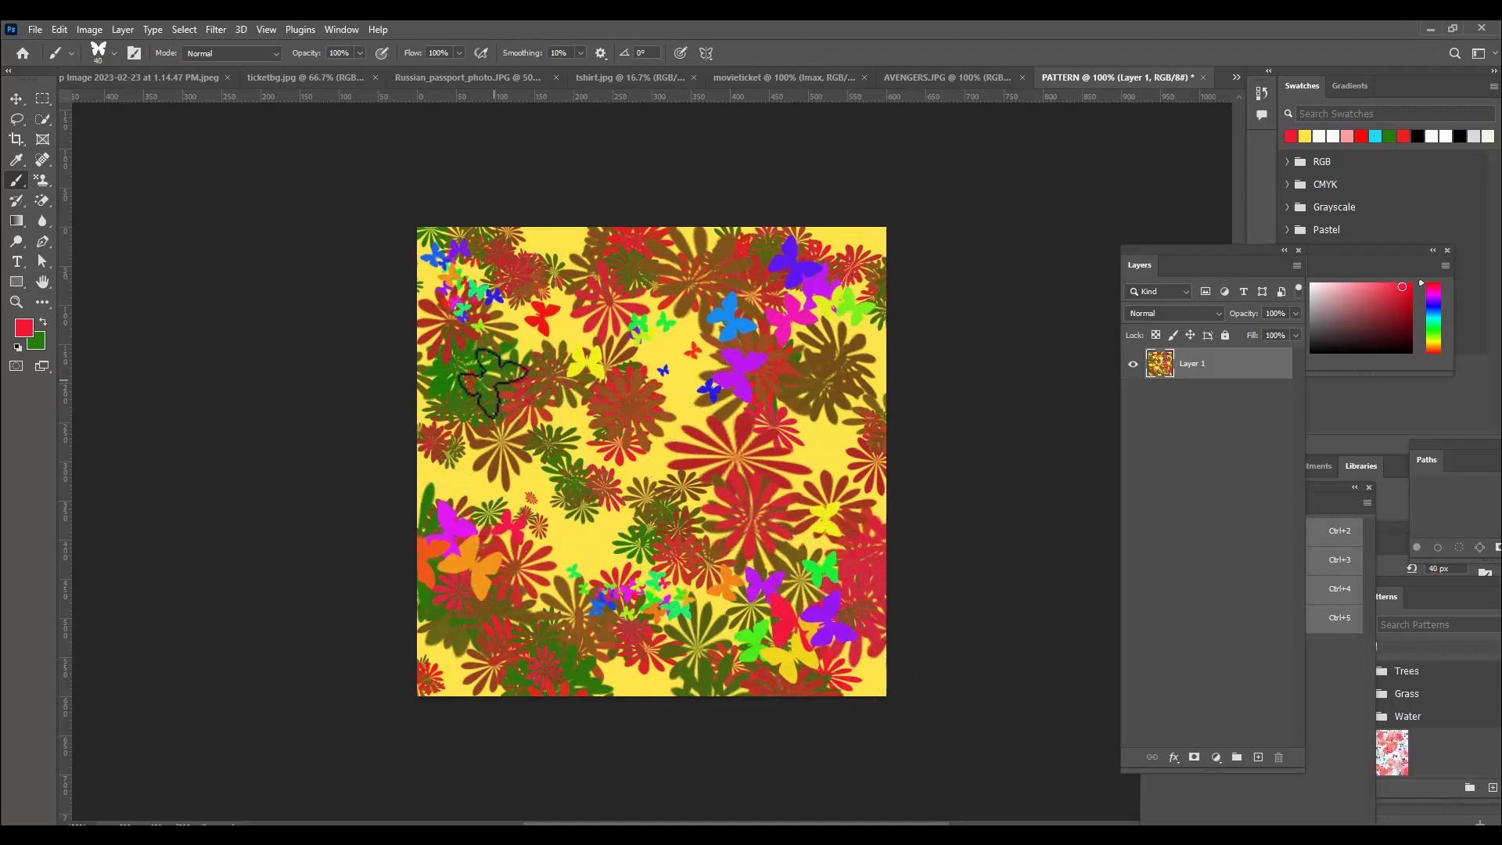
click(495, 382)
click(620, 235)
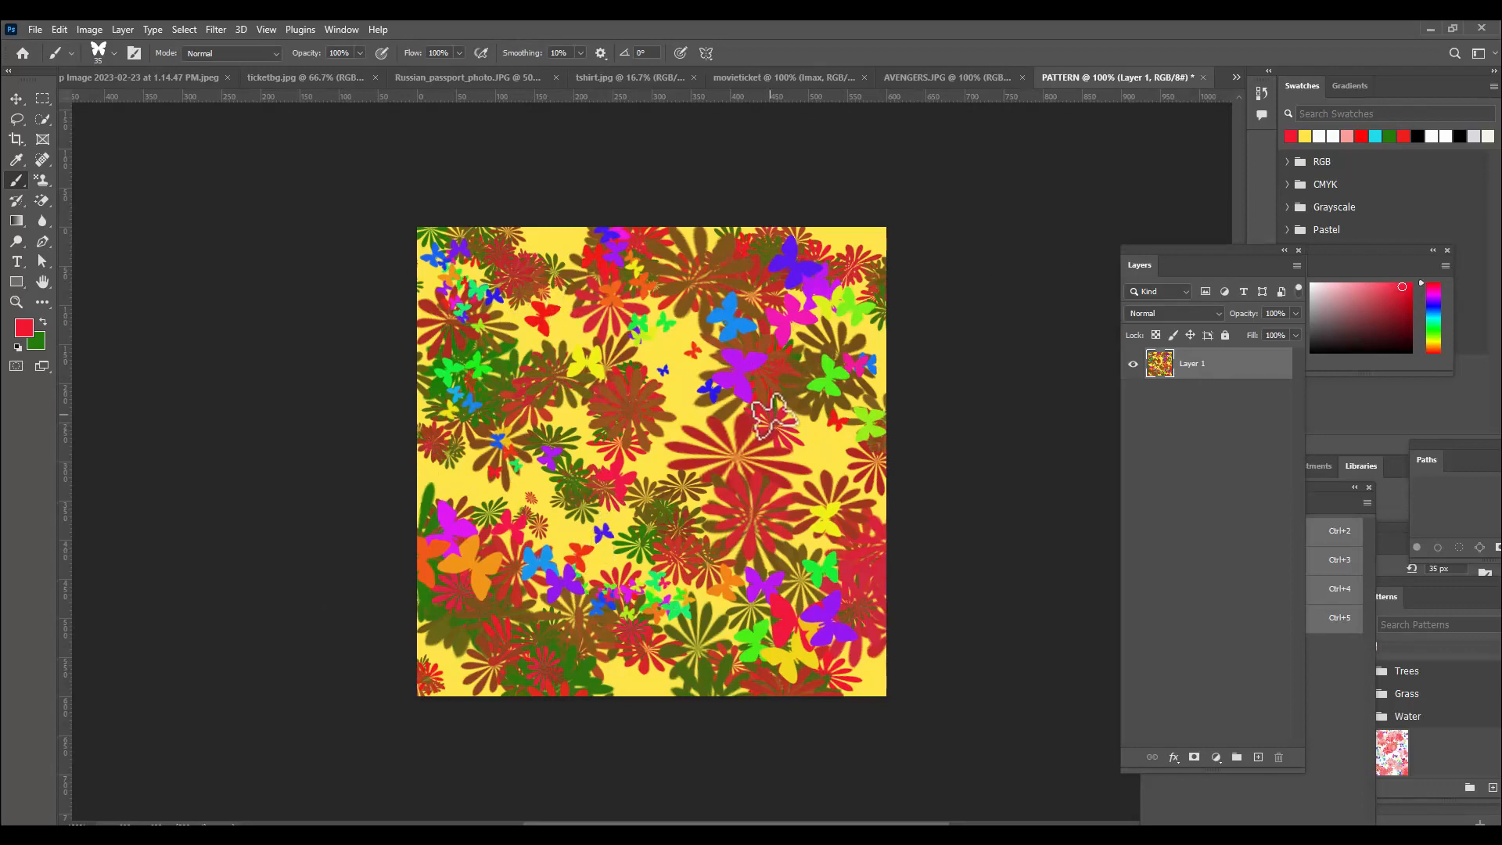
Define the finished artwork as a pattern named flowerpattern
click(59, 32)
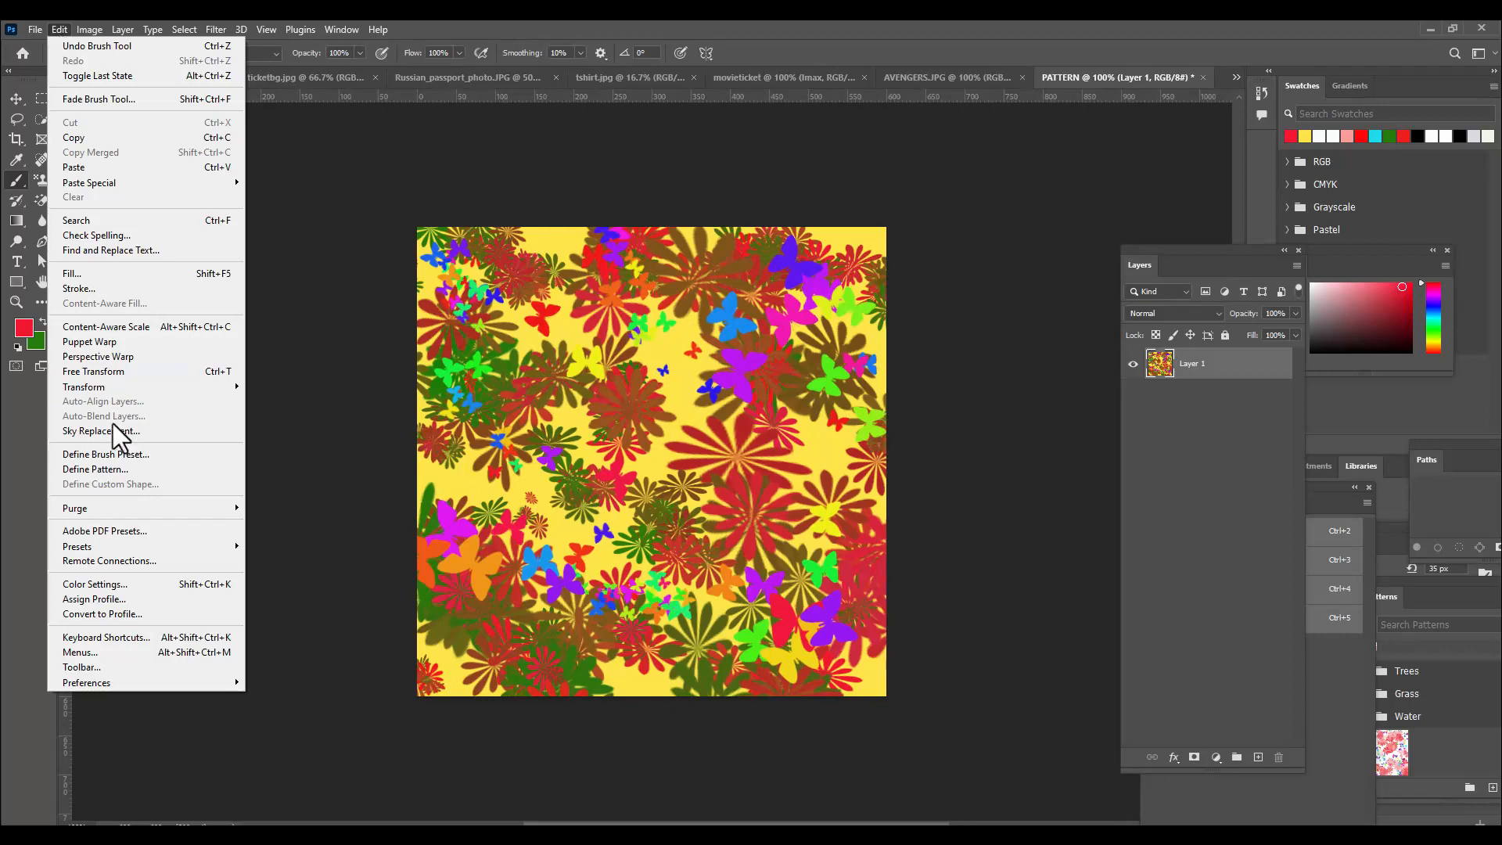
click(148, 471)
drag(696, 246, 768, 252)
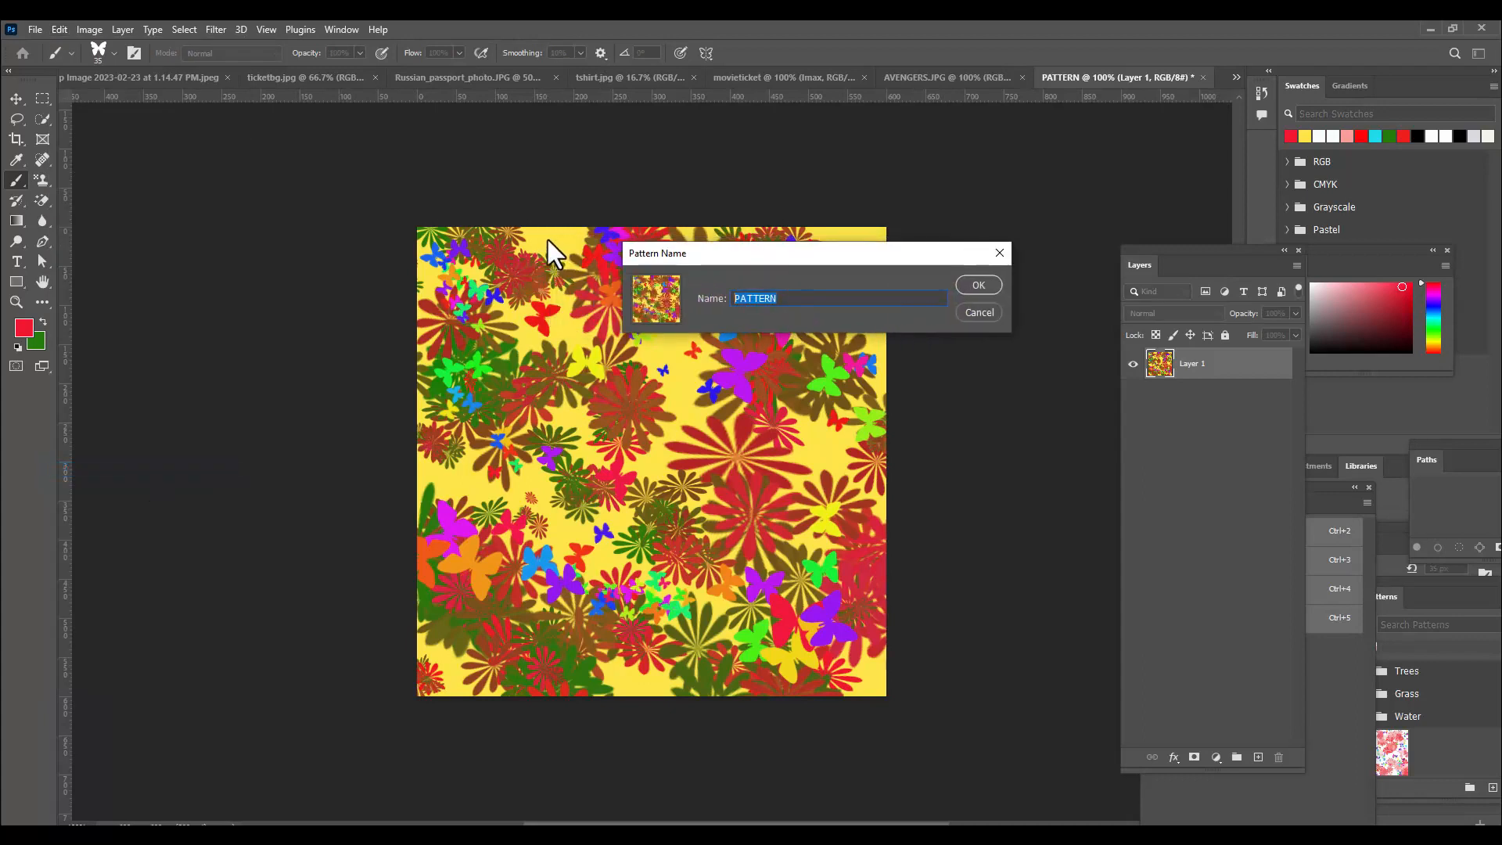
text(flowerpattern)
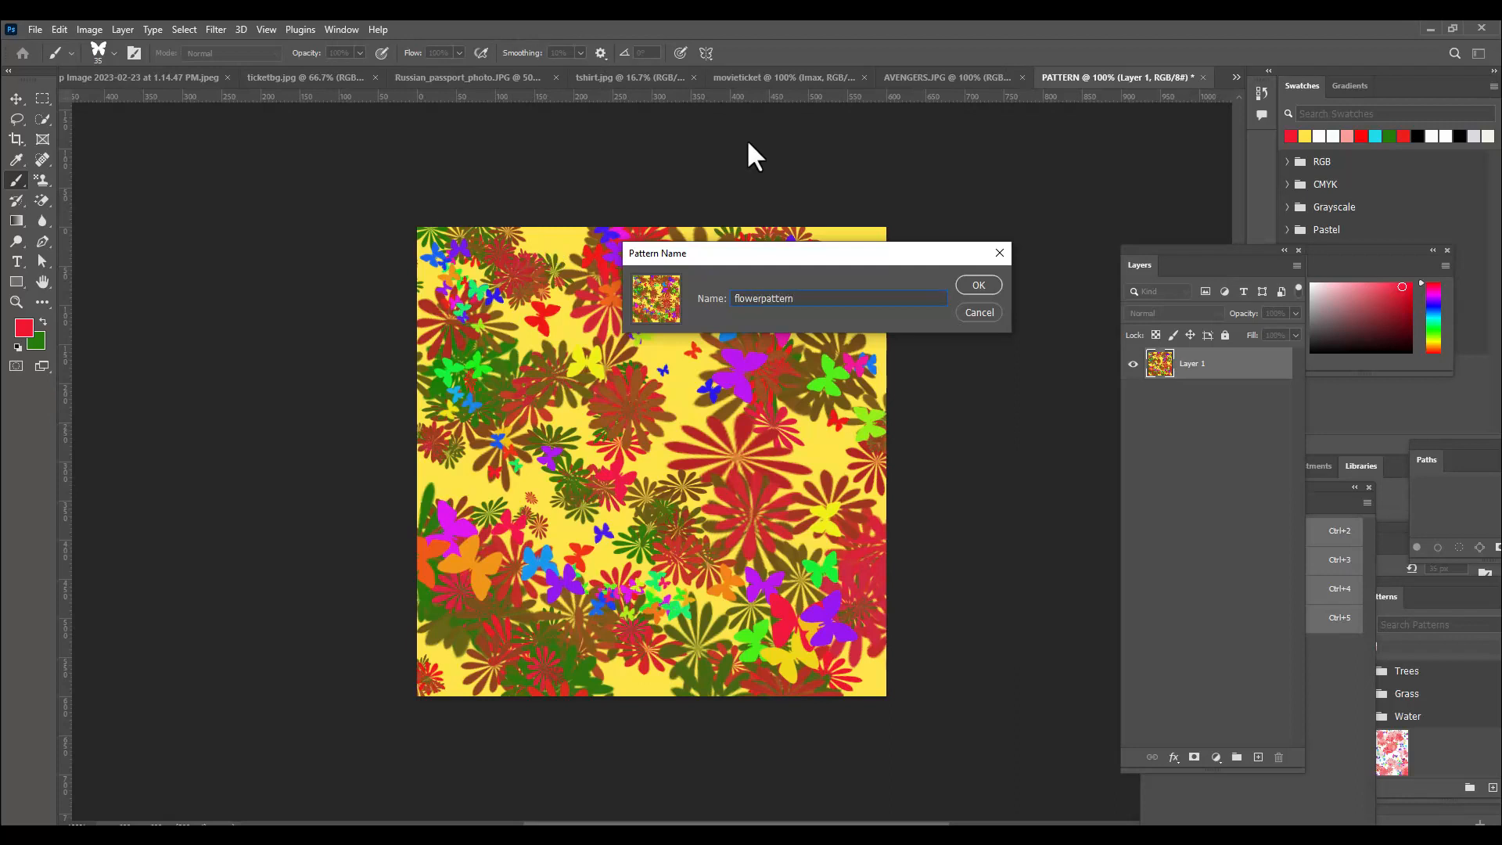
click(971, 284)
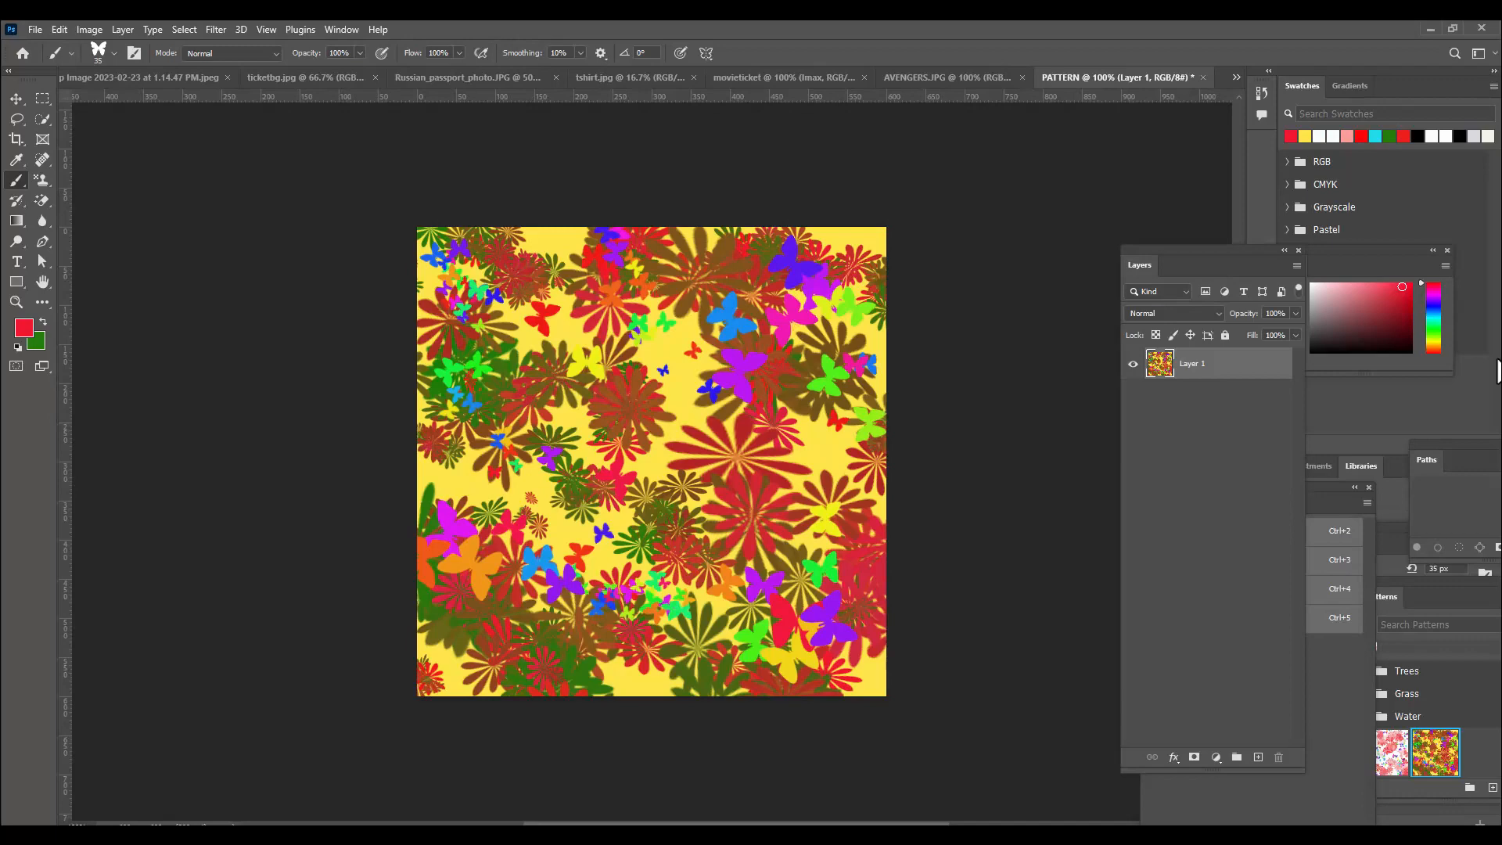
click(58, 30)
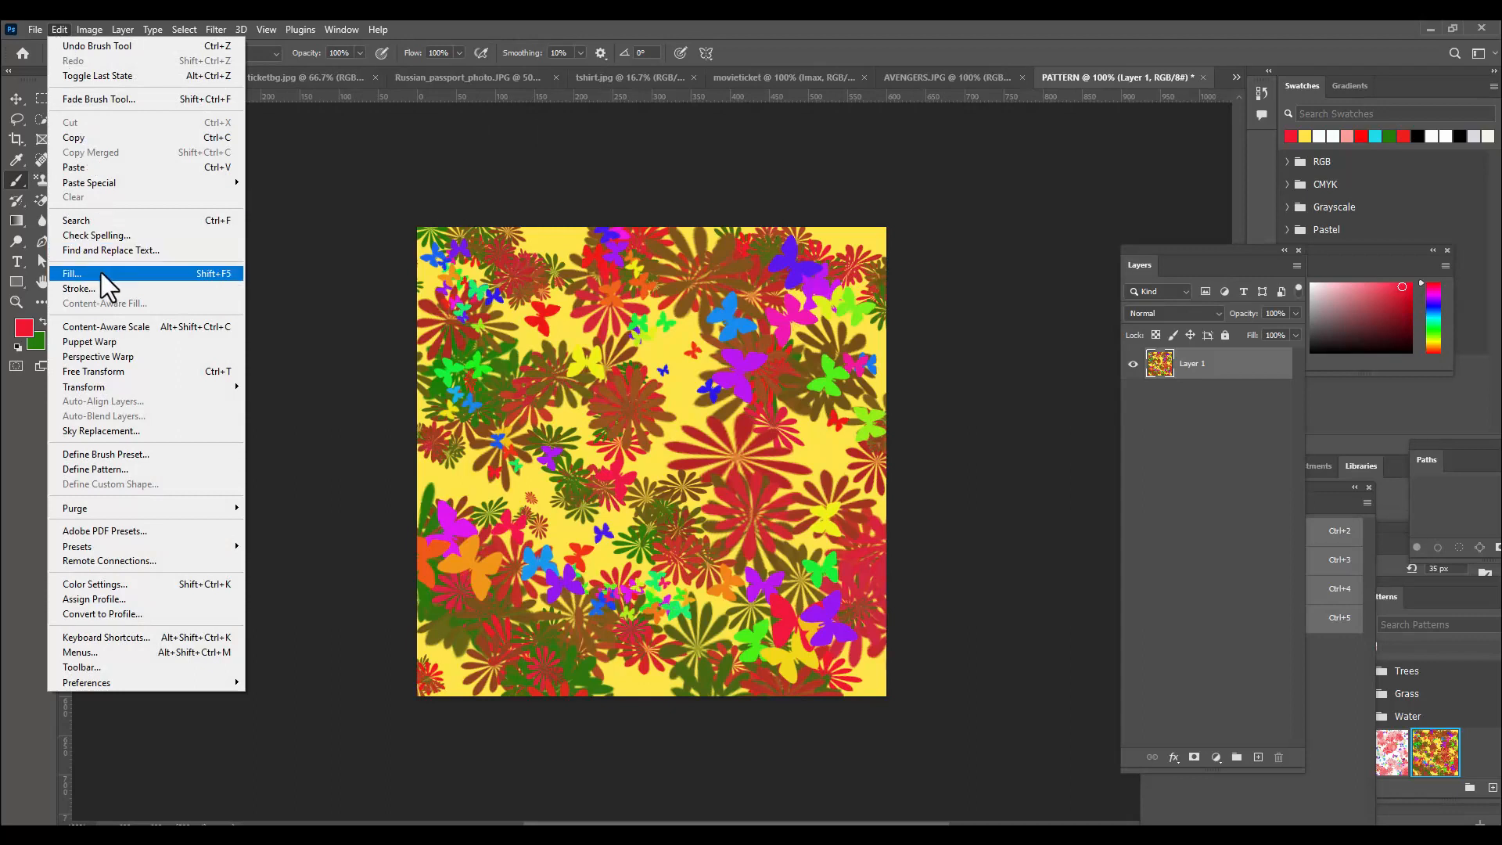
click(125, 276)
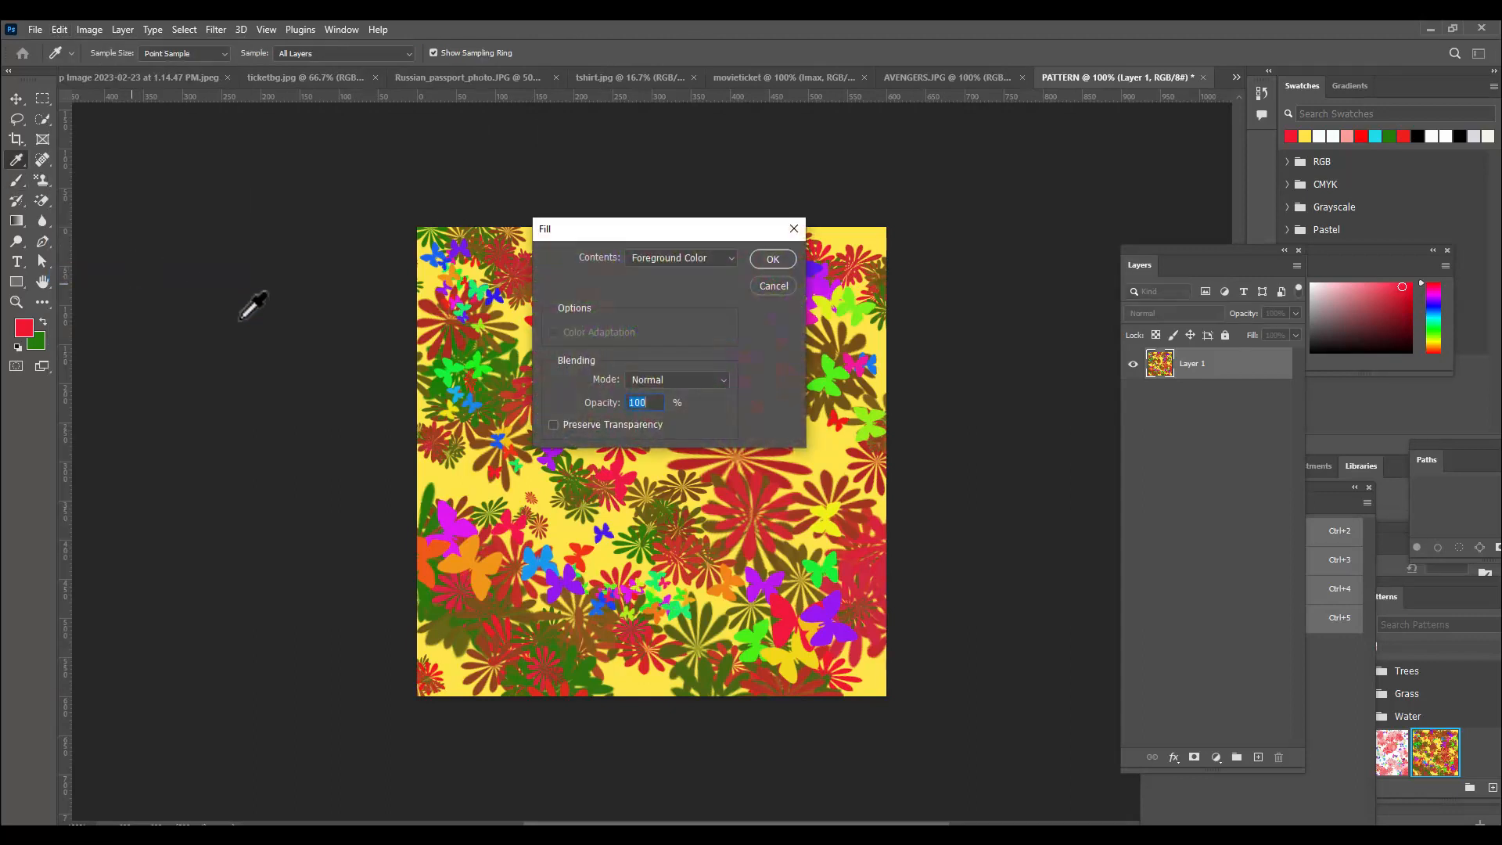
drag(692, 241, 655, 224)
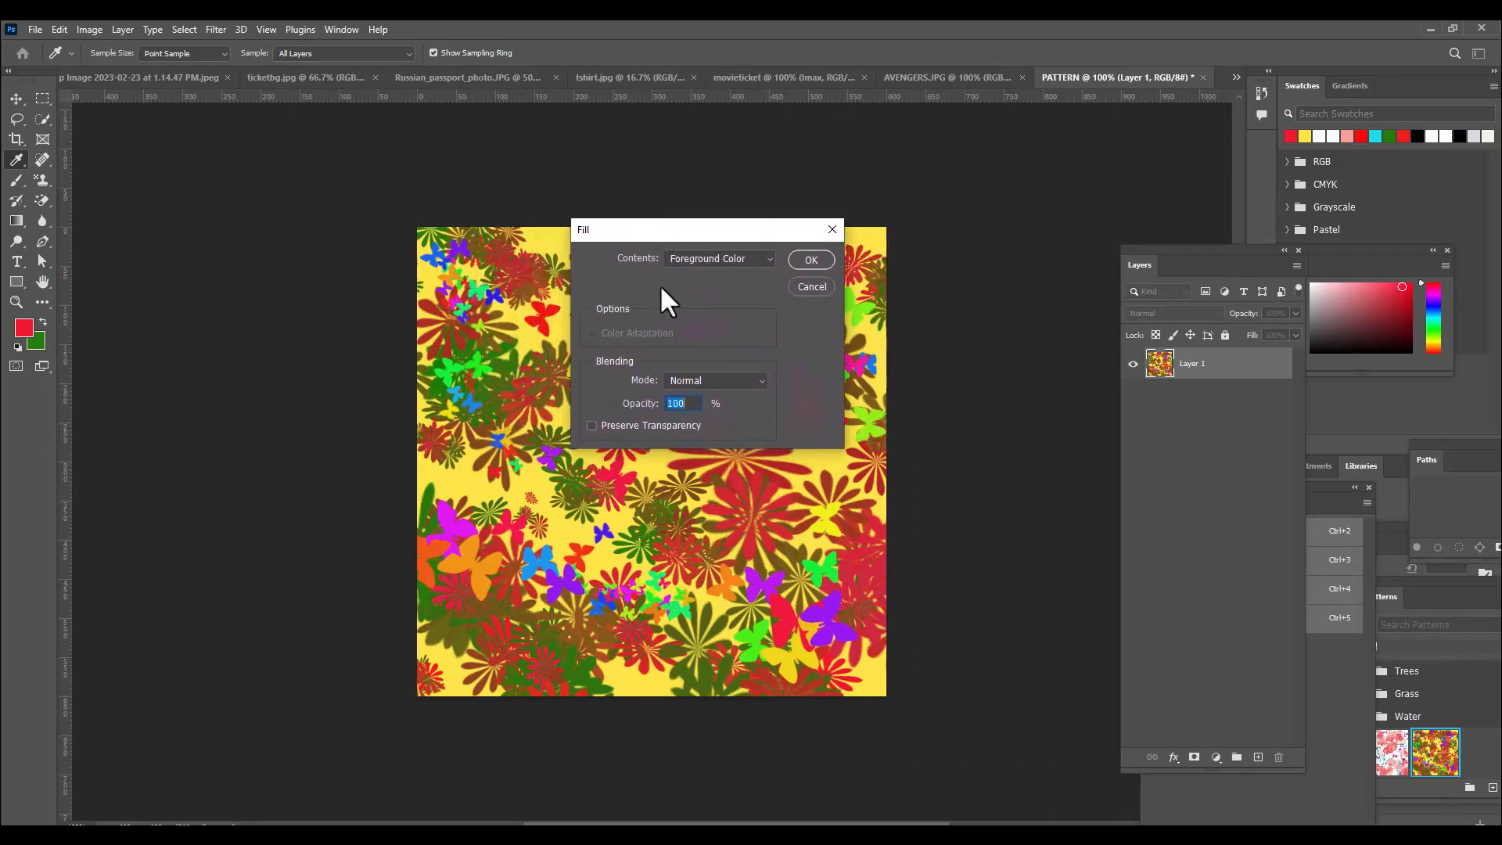
click(718, 258)
click(686, 348)
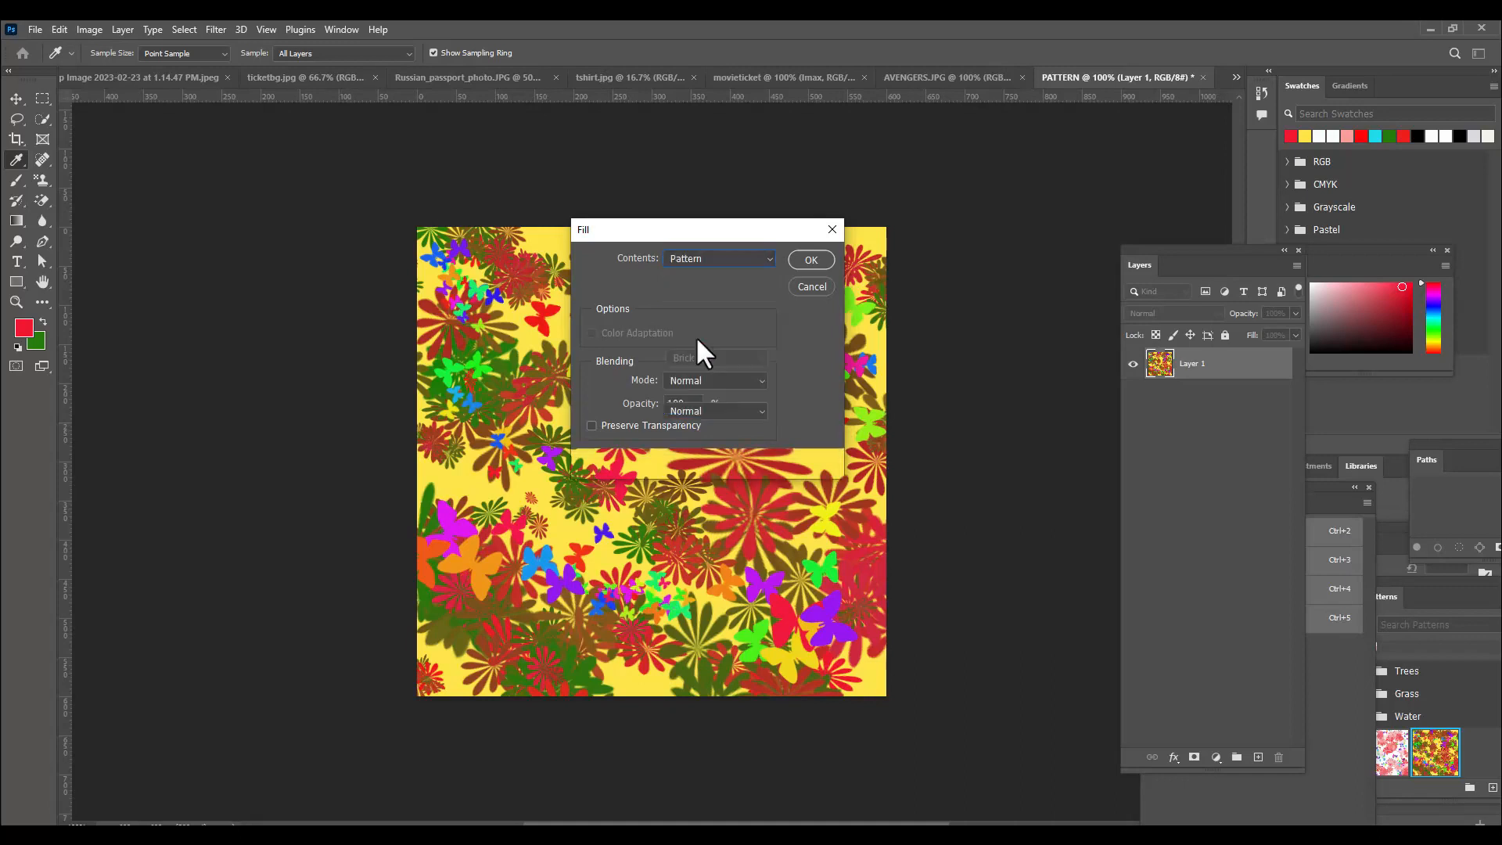
drag(672, 233, 654, 203)
click(654, 305)
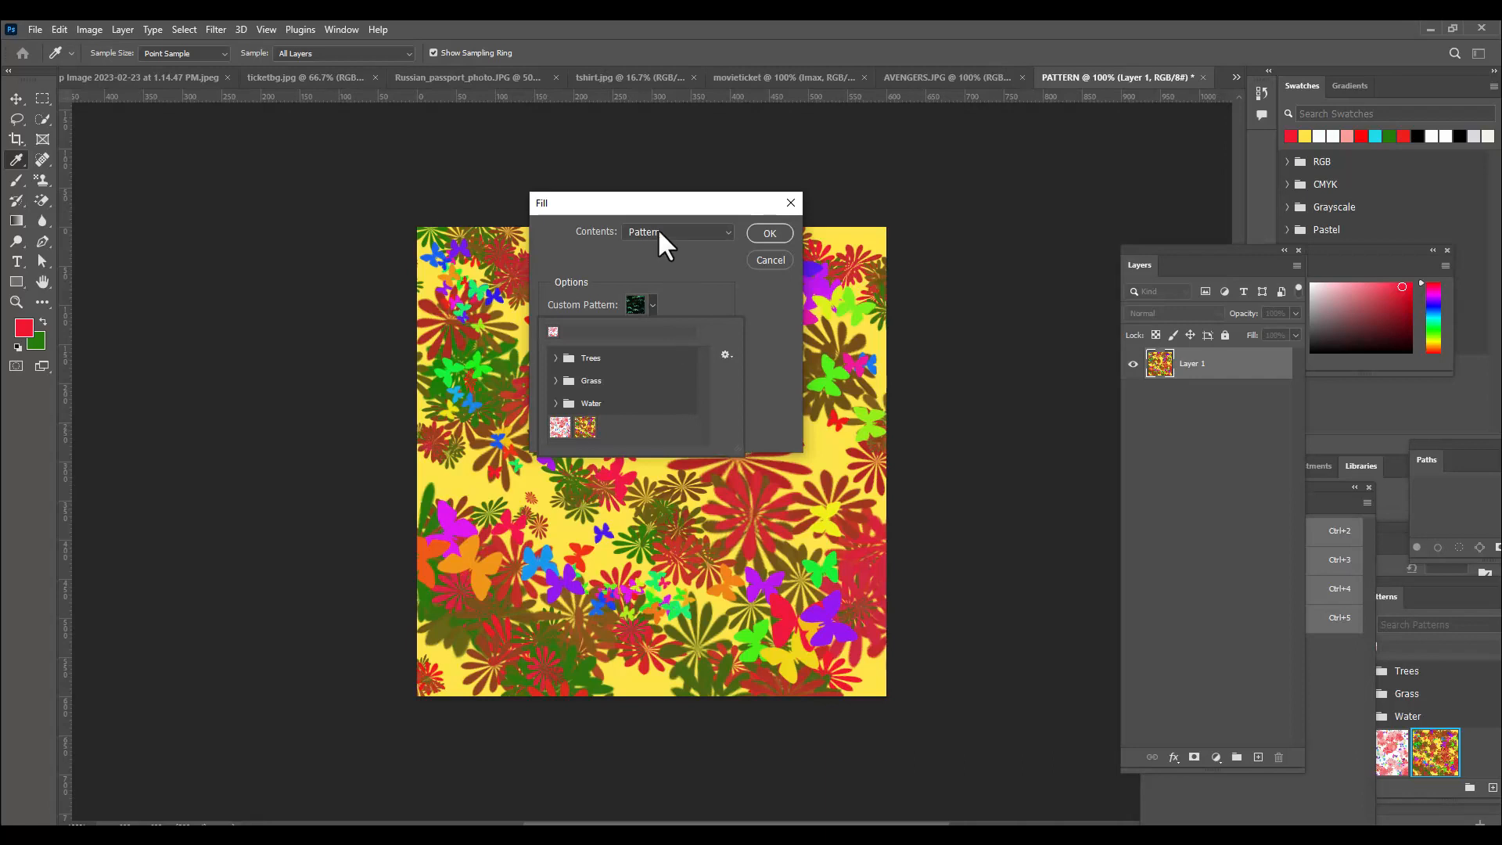
drag(659, 209, 688, 205)
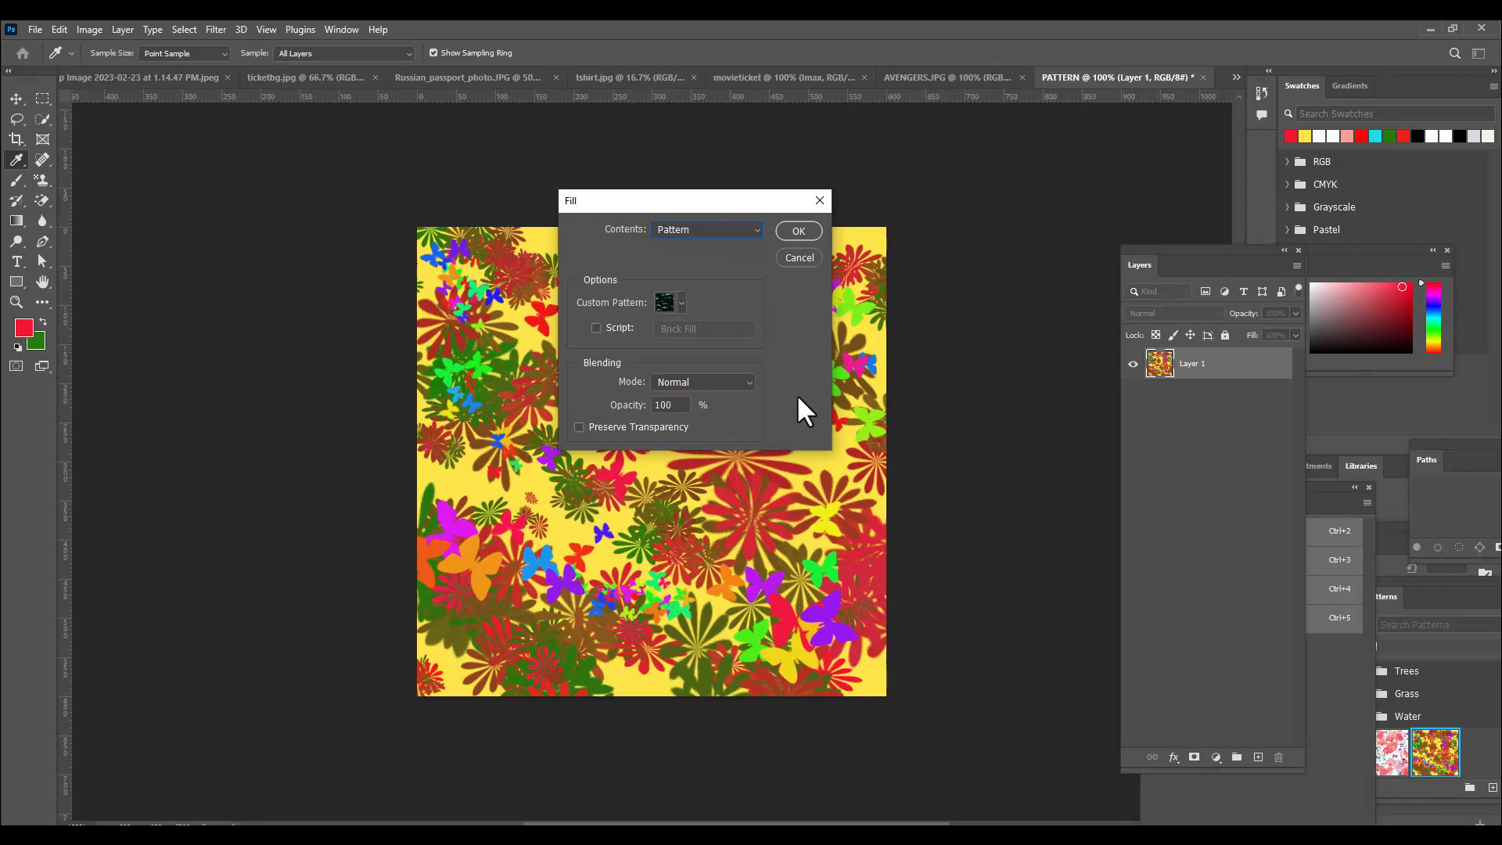
click(803, 258)
key(b)
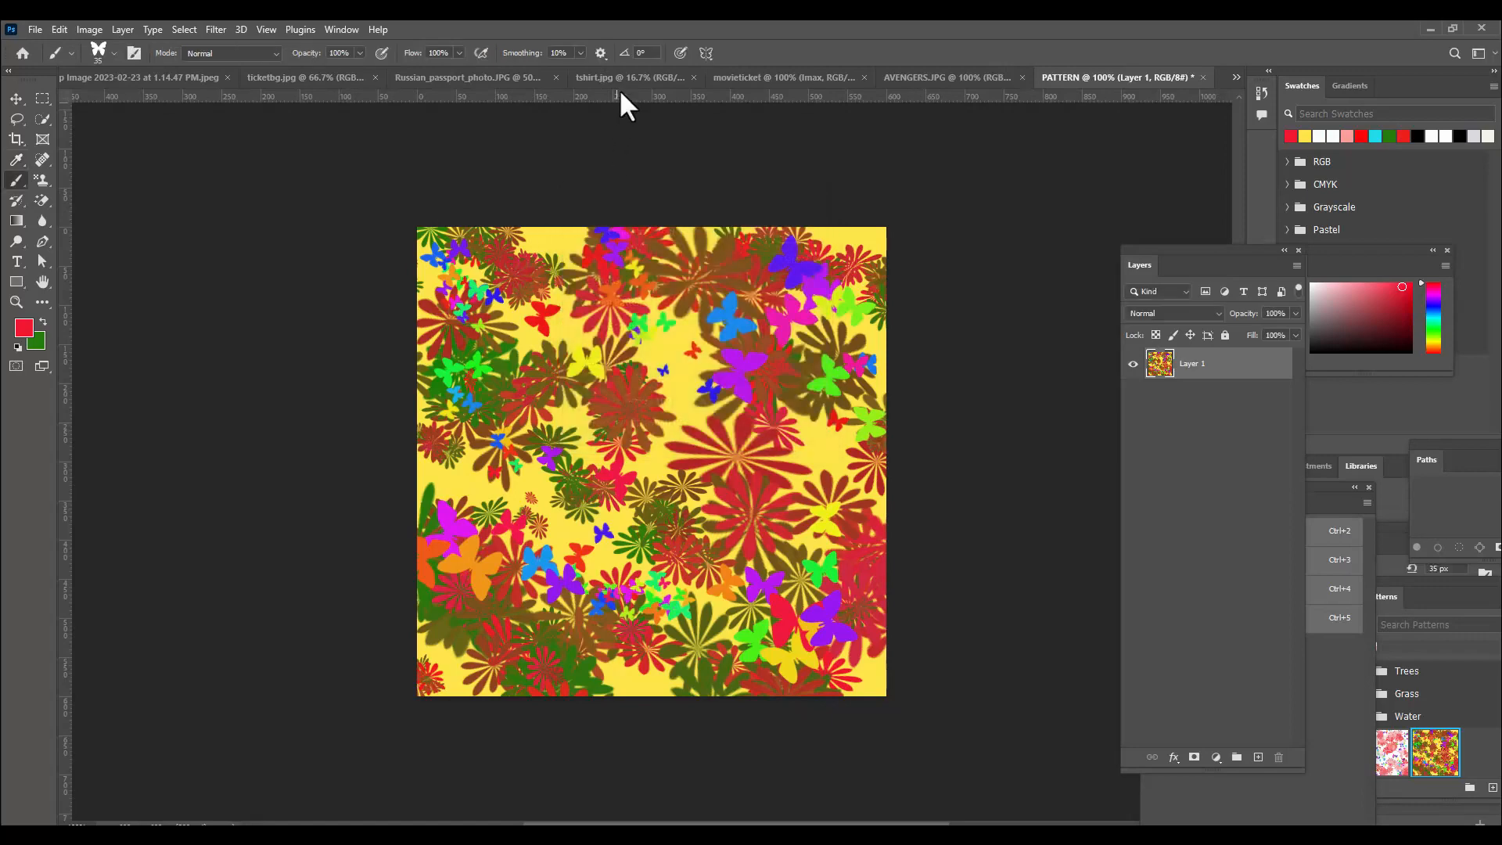
Switch to the tshirt.jpg document and select the man's yellow T-shirt with the Quick Selection tool
click(621, 74)
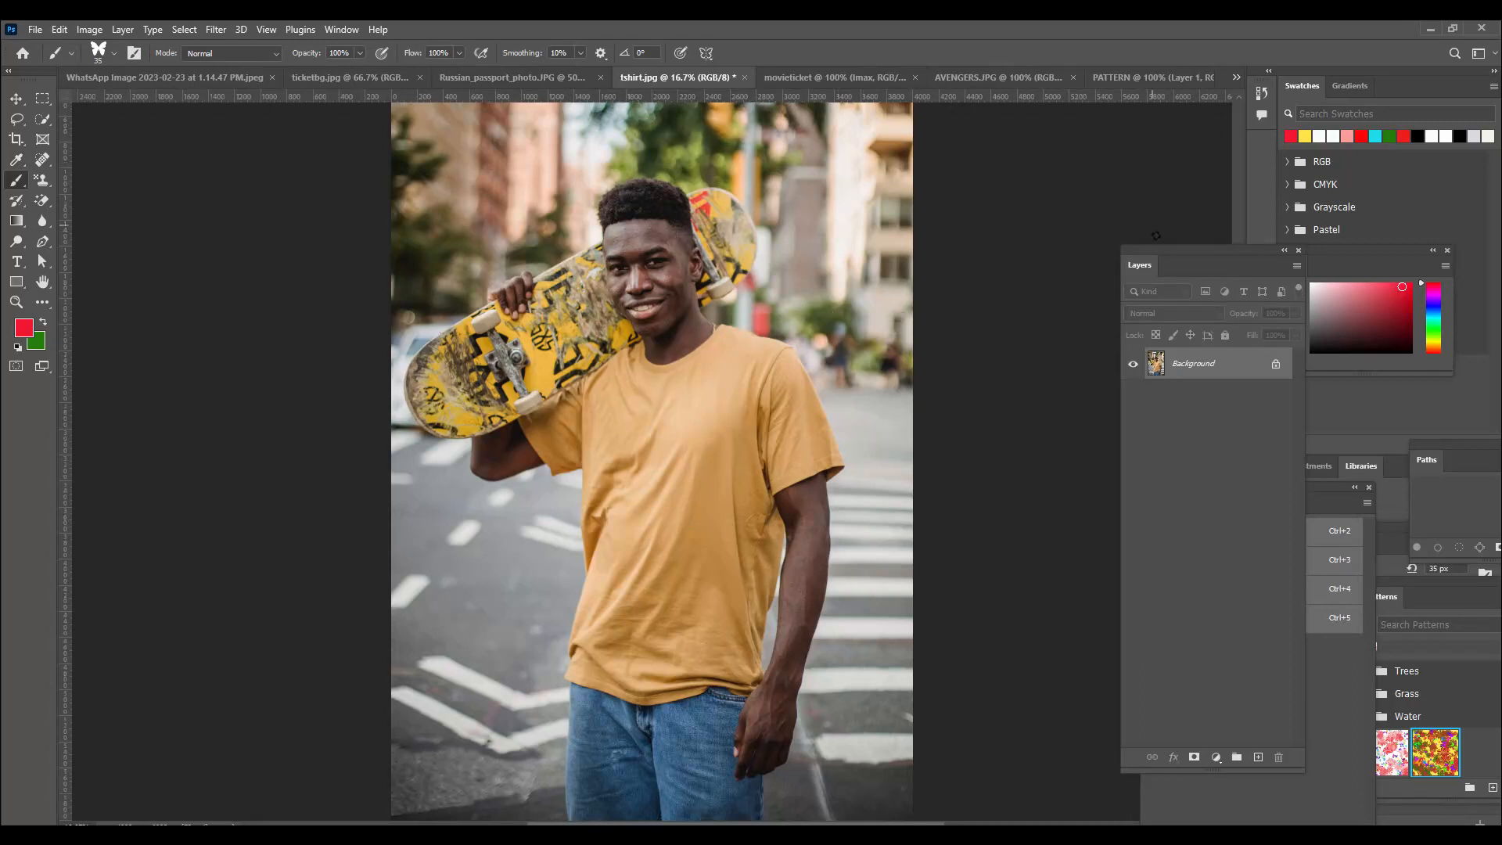
drag(1152, 249, 1048, 196)
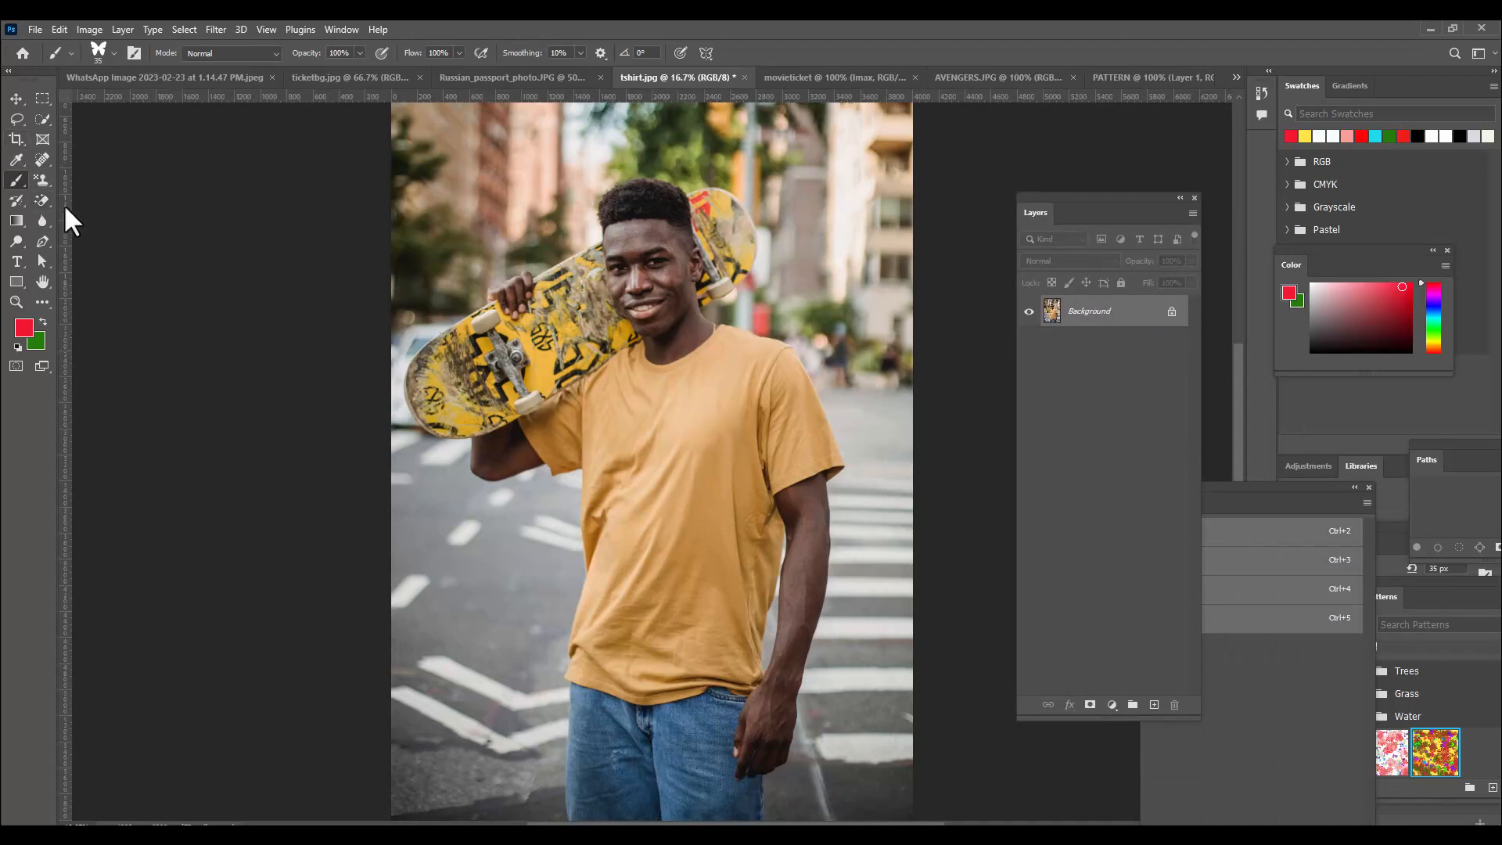
click(45, 120)
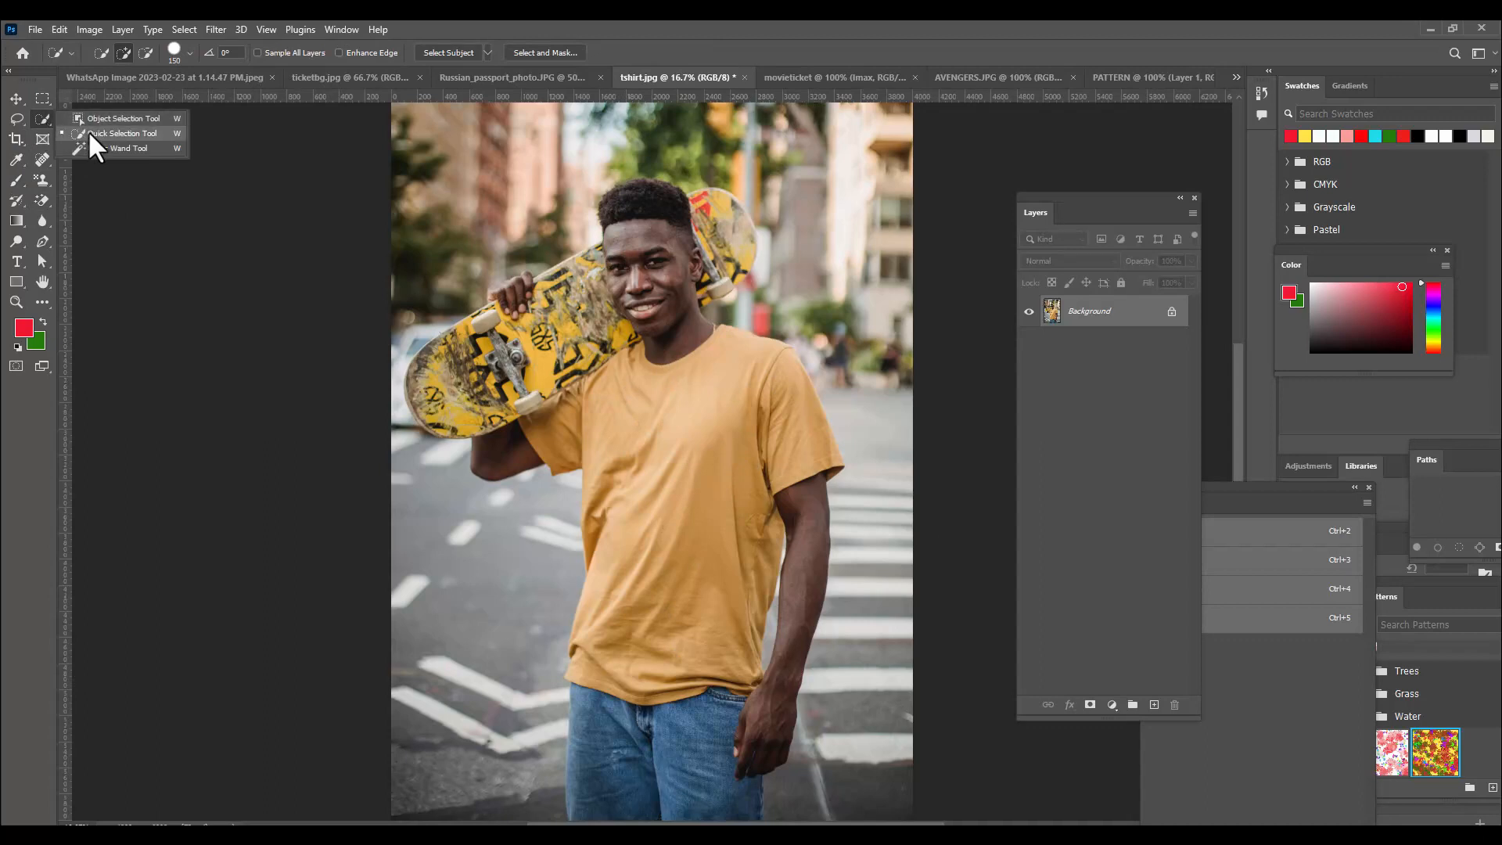
click(88, 133)
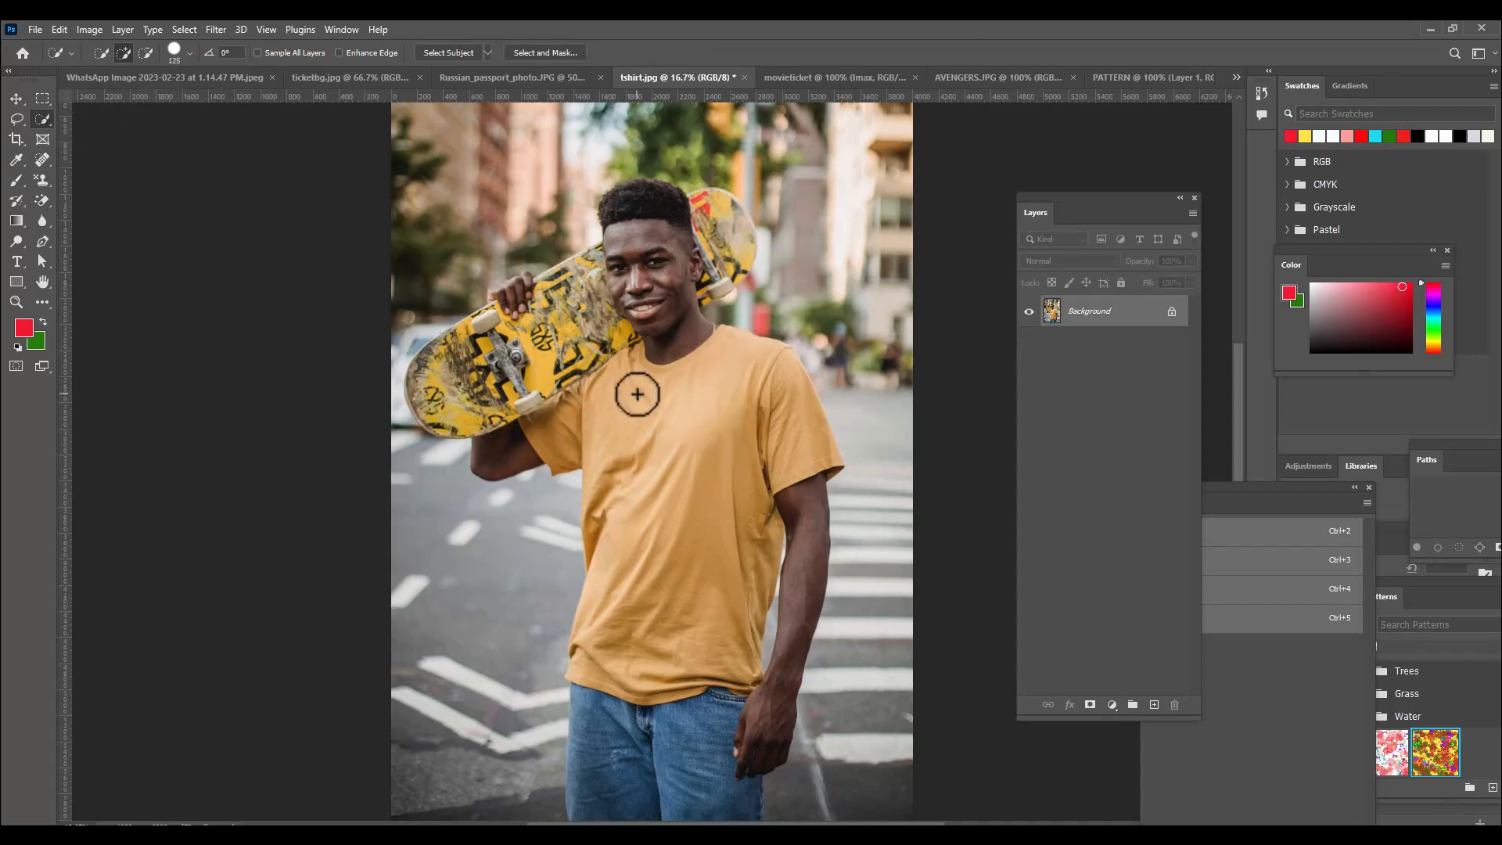
key(bracketright)
mouse_move(727, 336)
mouse_down()
mouse_move(778, 406)
mouse_move(637, 429)
mouse_move(560, 423)
mouse_up()
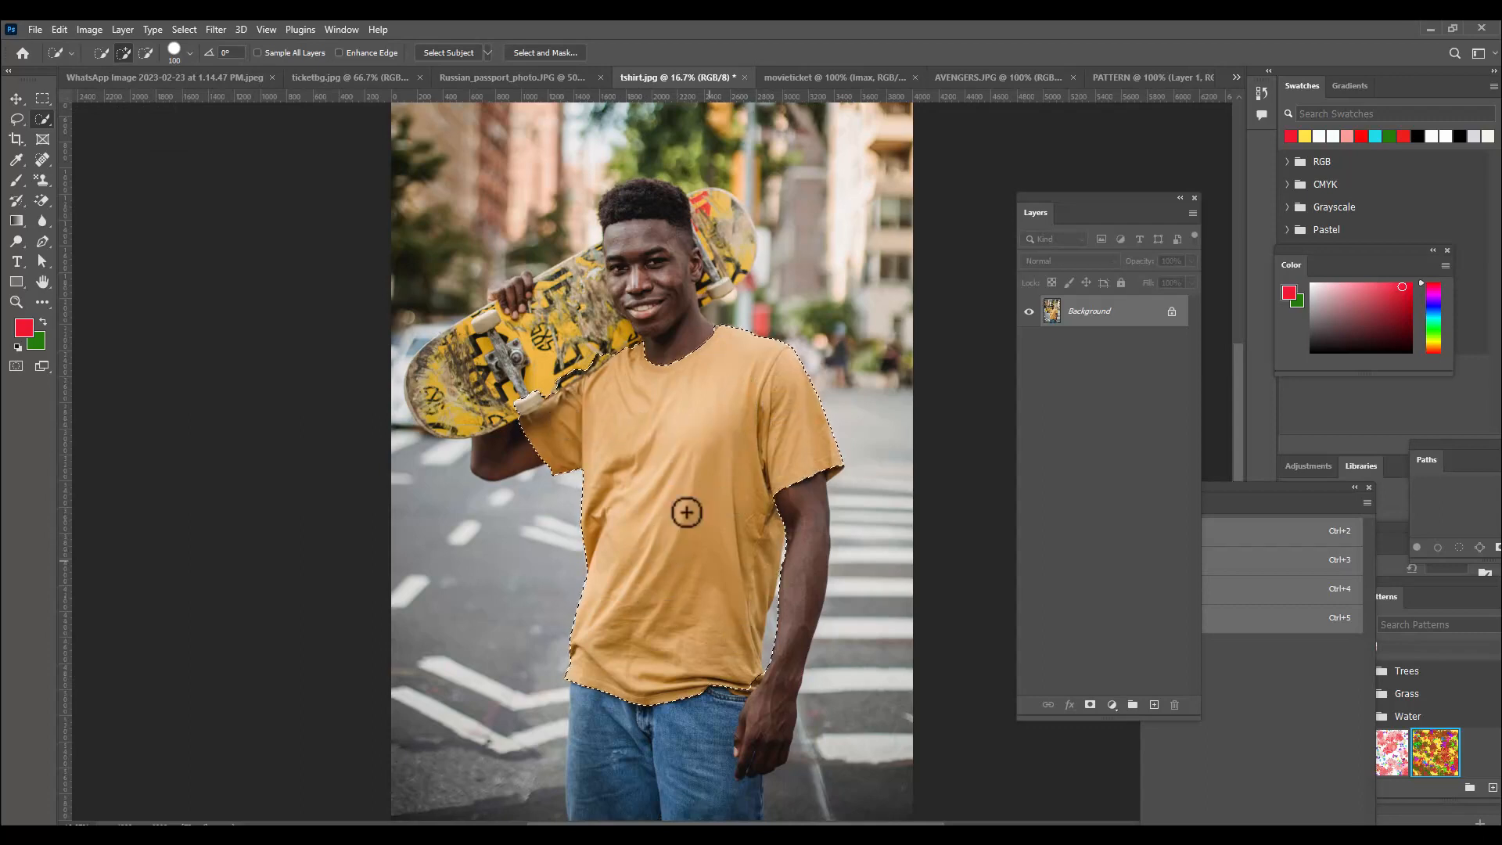
Subtract the gap beside the arm and the skateboard edge at the shoulder from the T-shirt selection
key(alt)
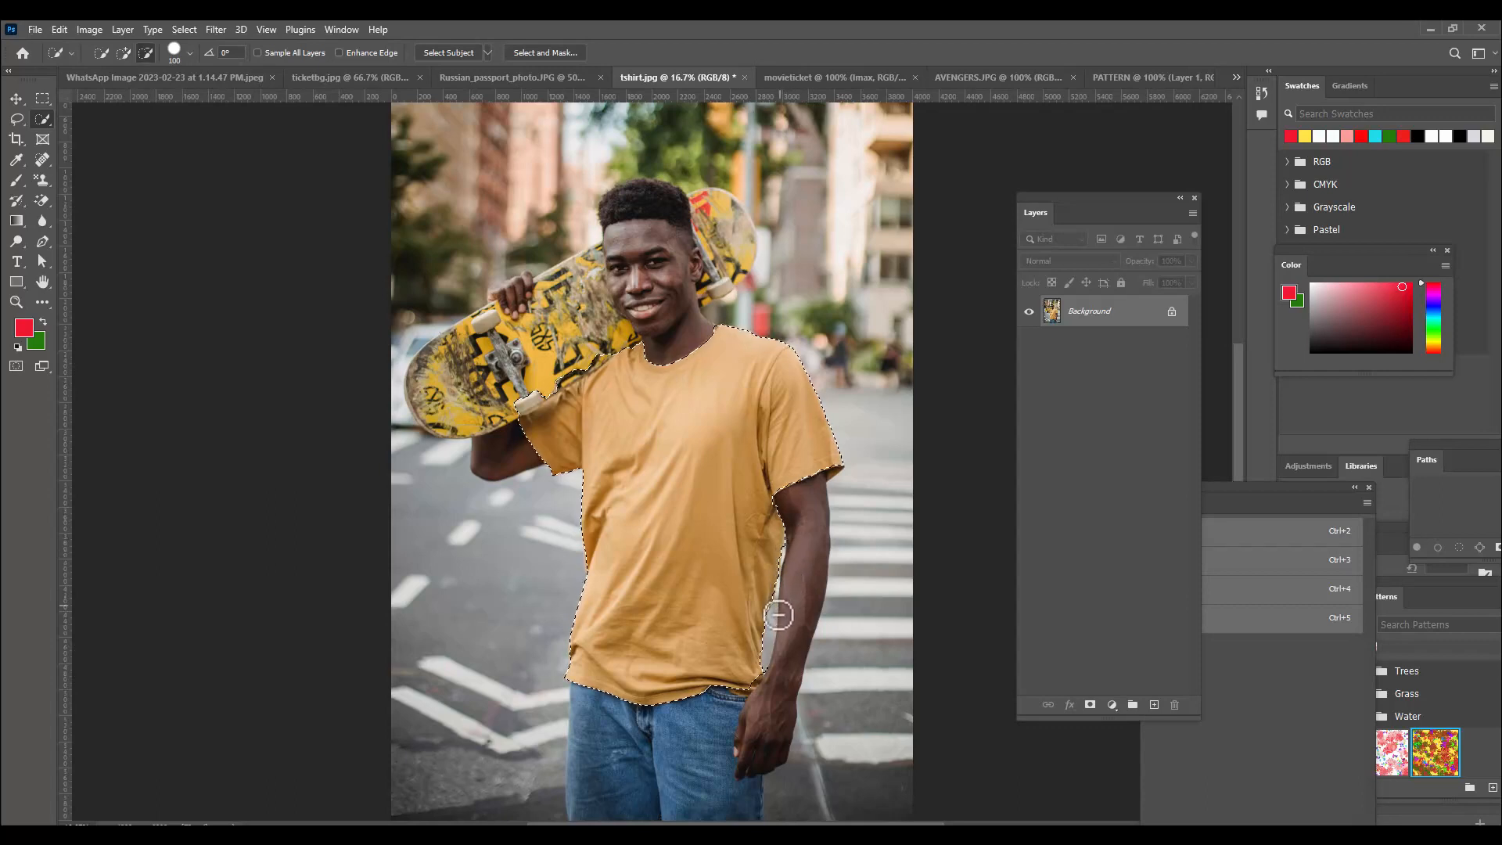
alt+click(741, 703)
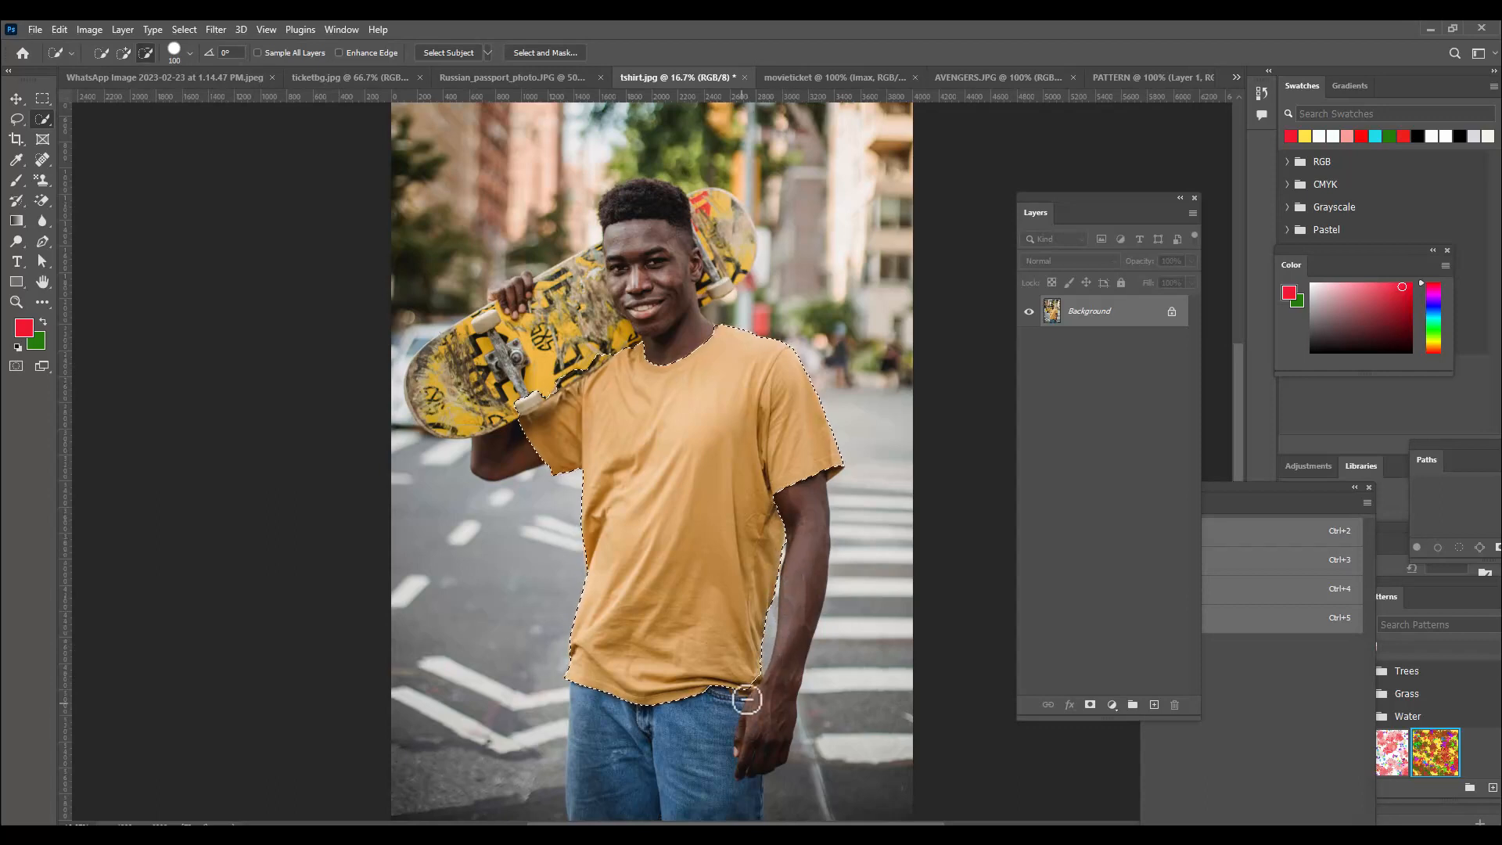
click(748, 674)
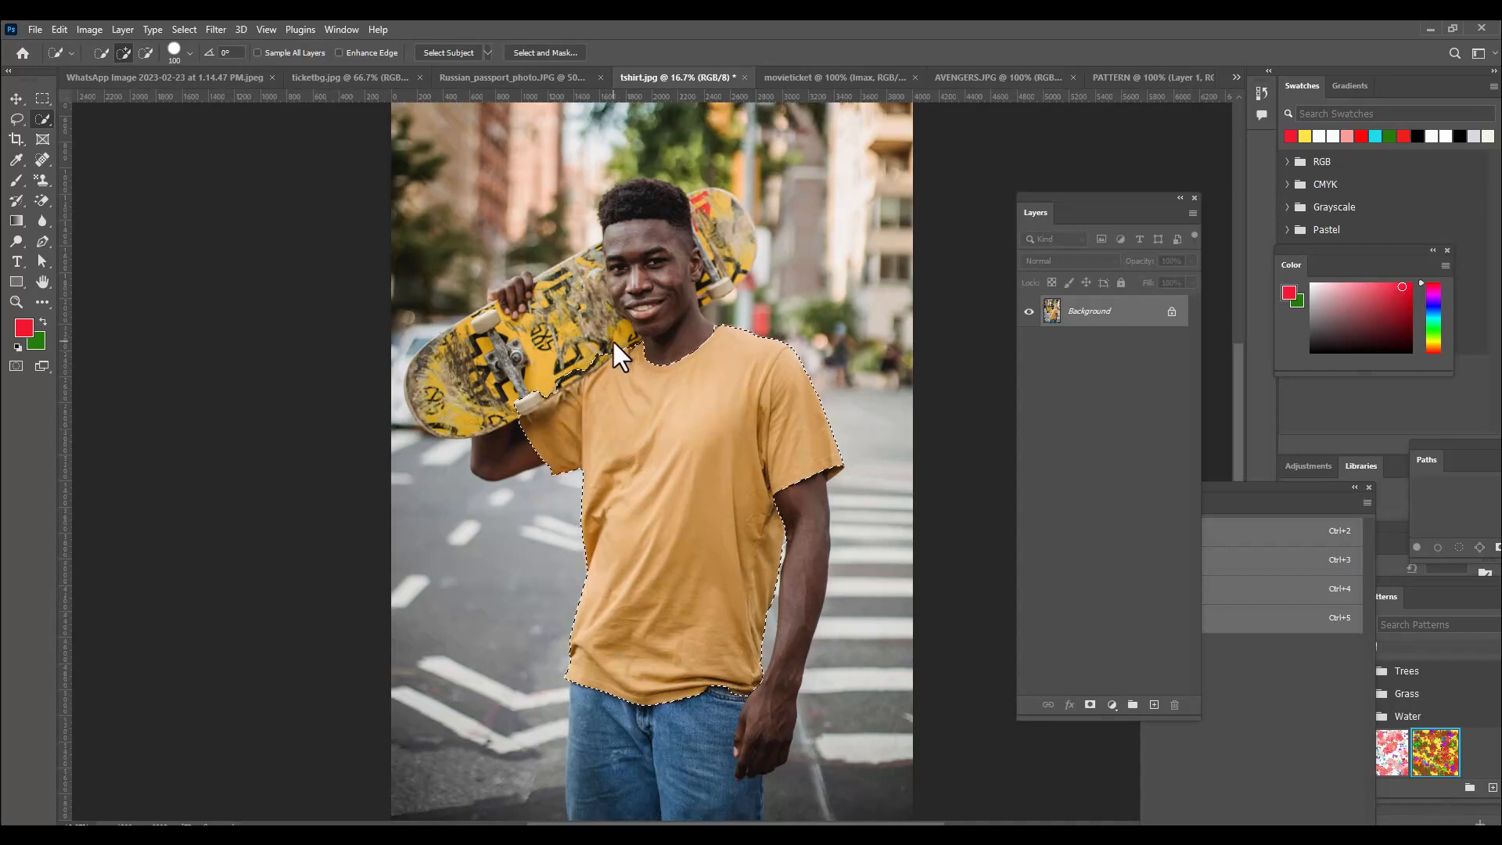
key(ctrl+plus)
key(ctrl+plus)
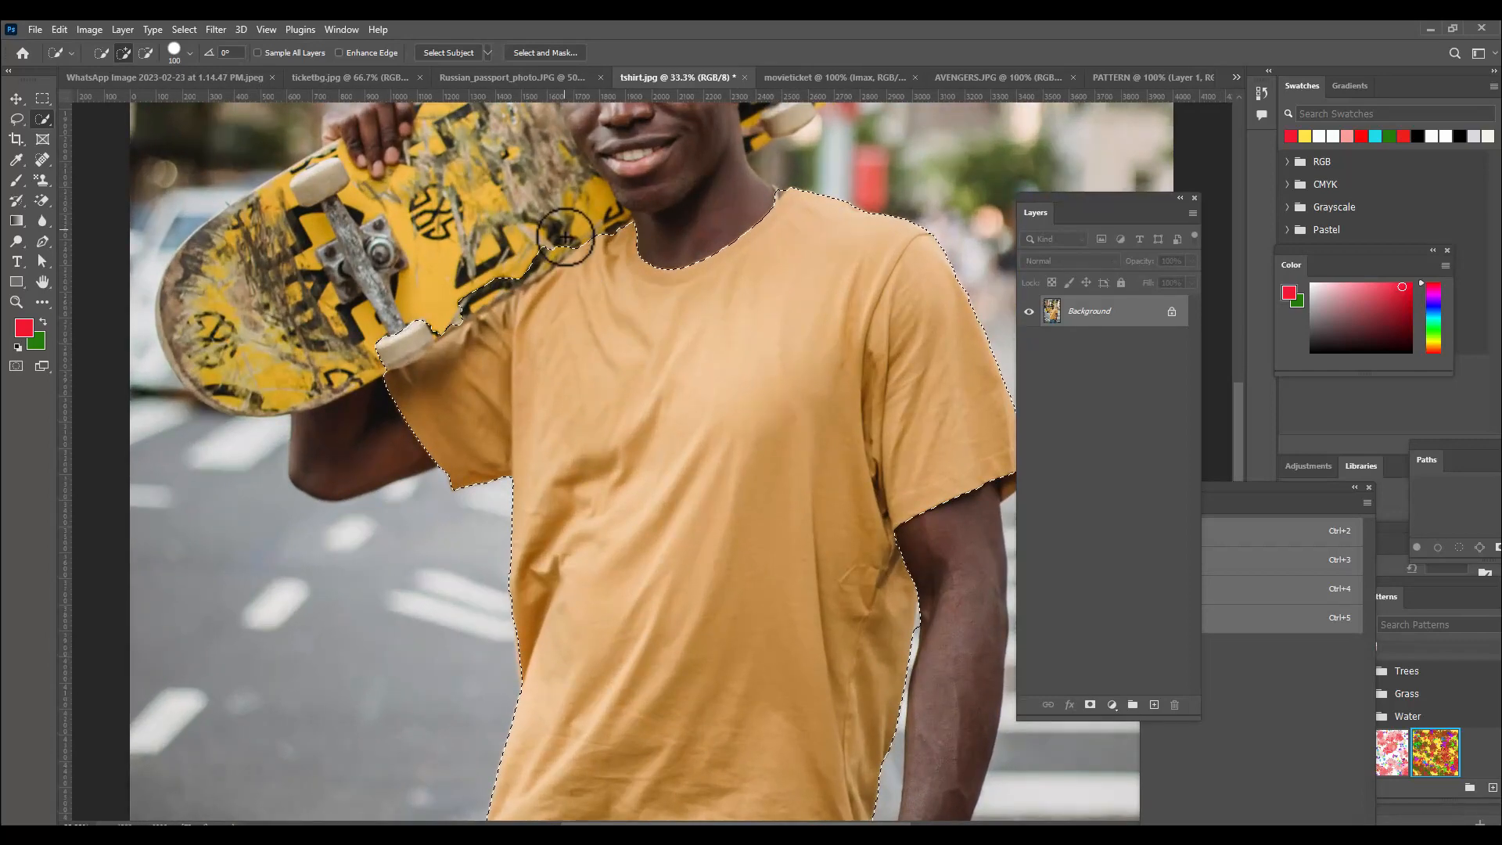
mouse_move(560, 241)
alt+mouse_down()
mouse_move(469, 285)
mouse_move(475, 297)
mouse_move(501, 285)
mouse_move(478, 295)
alt+mouse_up()
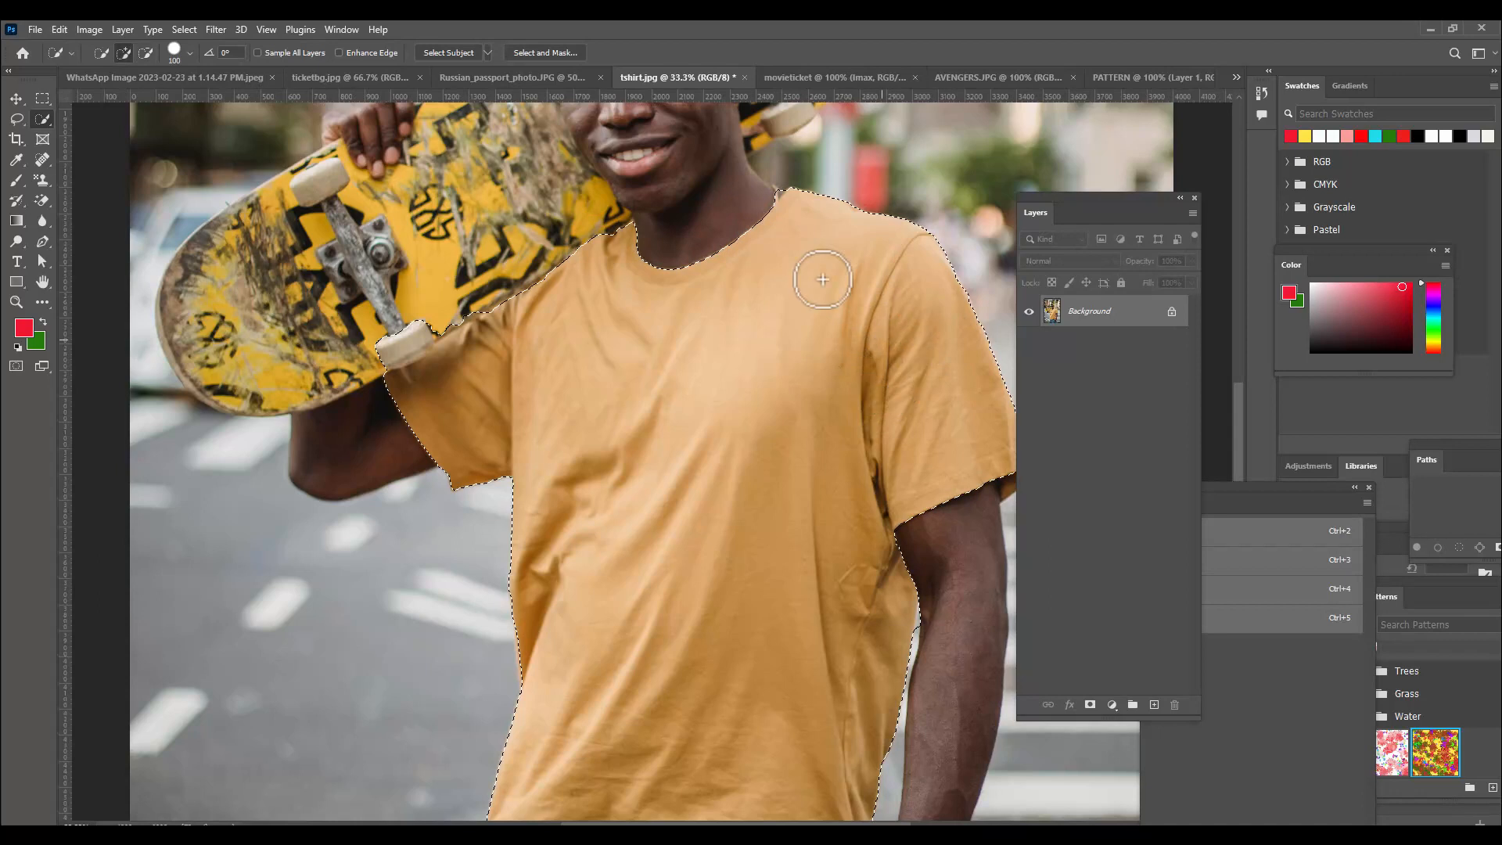
Inspect the T-shirt selection's outline from the neckline and sleeves down to the hem
key(bracketleft)
key(bracketleft)
key(bracketleft)
key(bracketleft)
key(bracketleft)
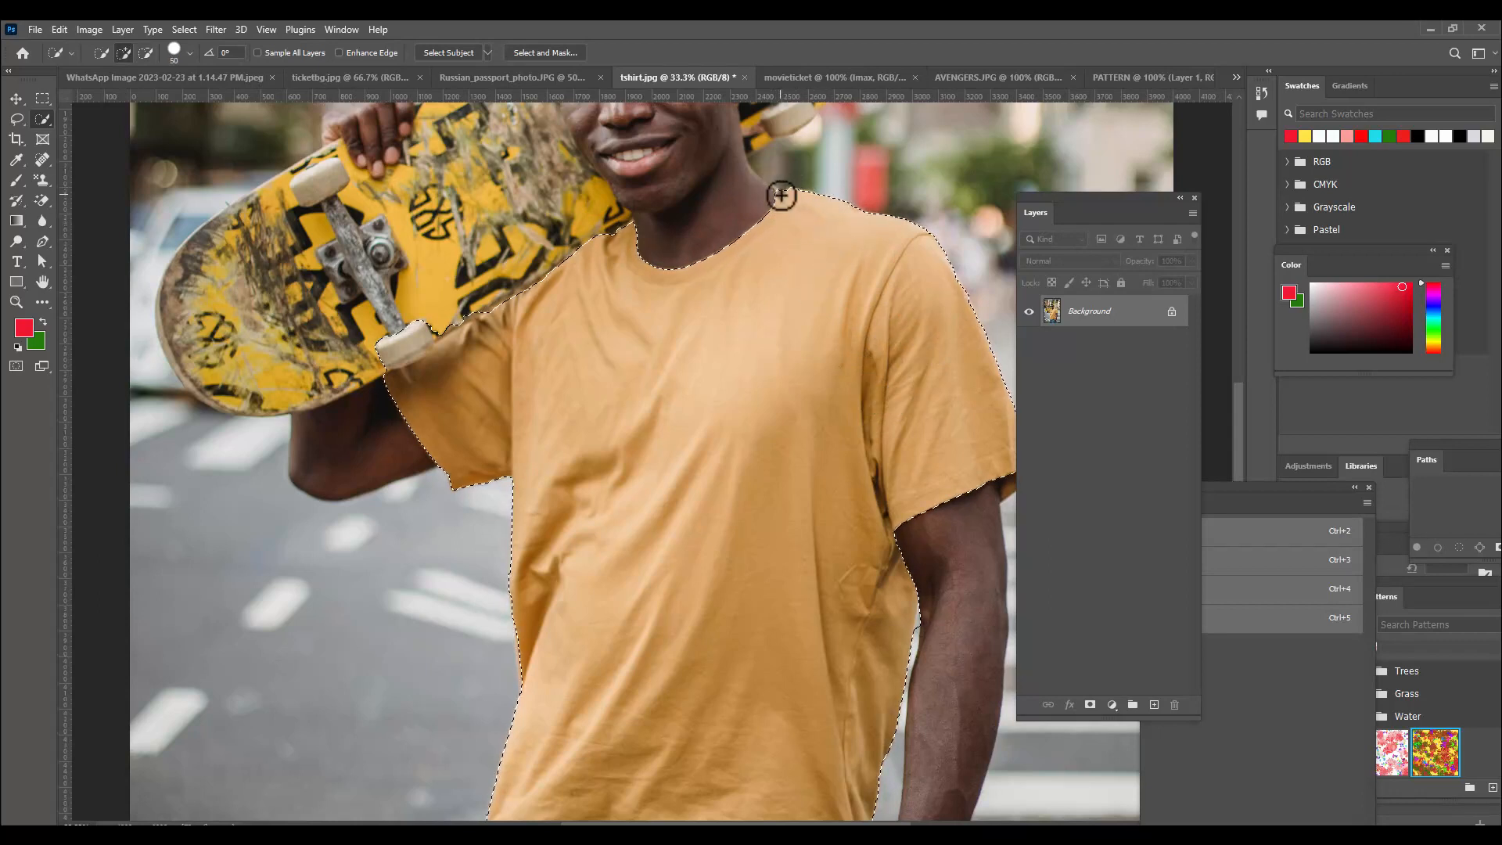
scroll(833, 313, down, 3)
scroll(832, 311, down, 8)
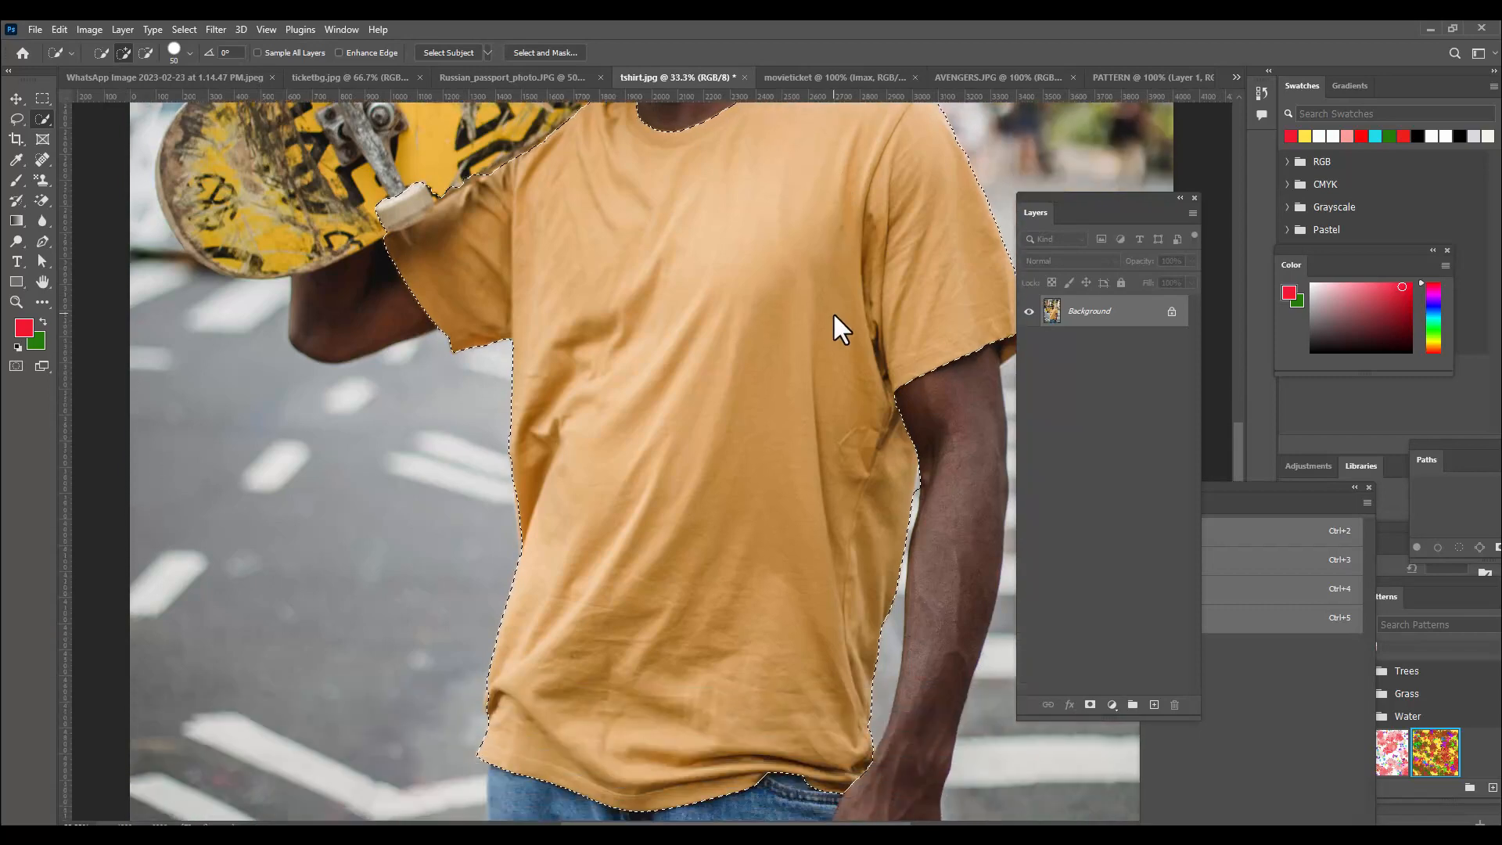
key(ctrl+minus)
key(ctrl+minus)
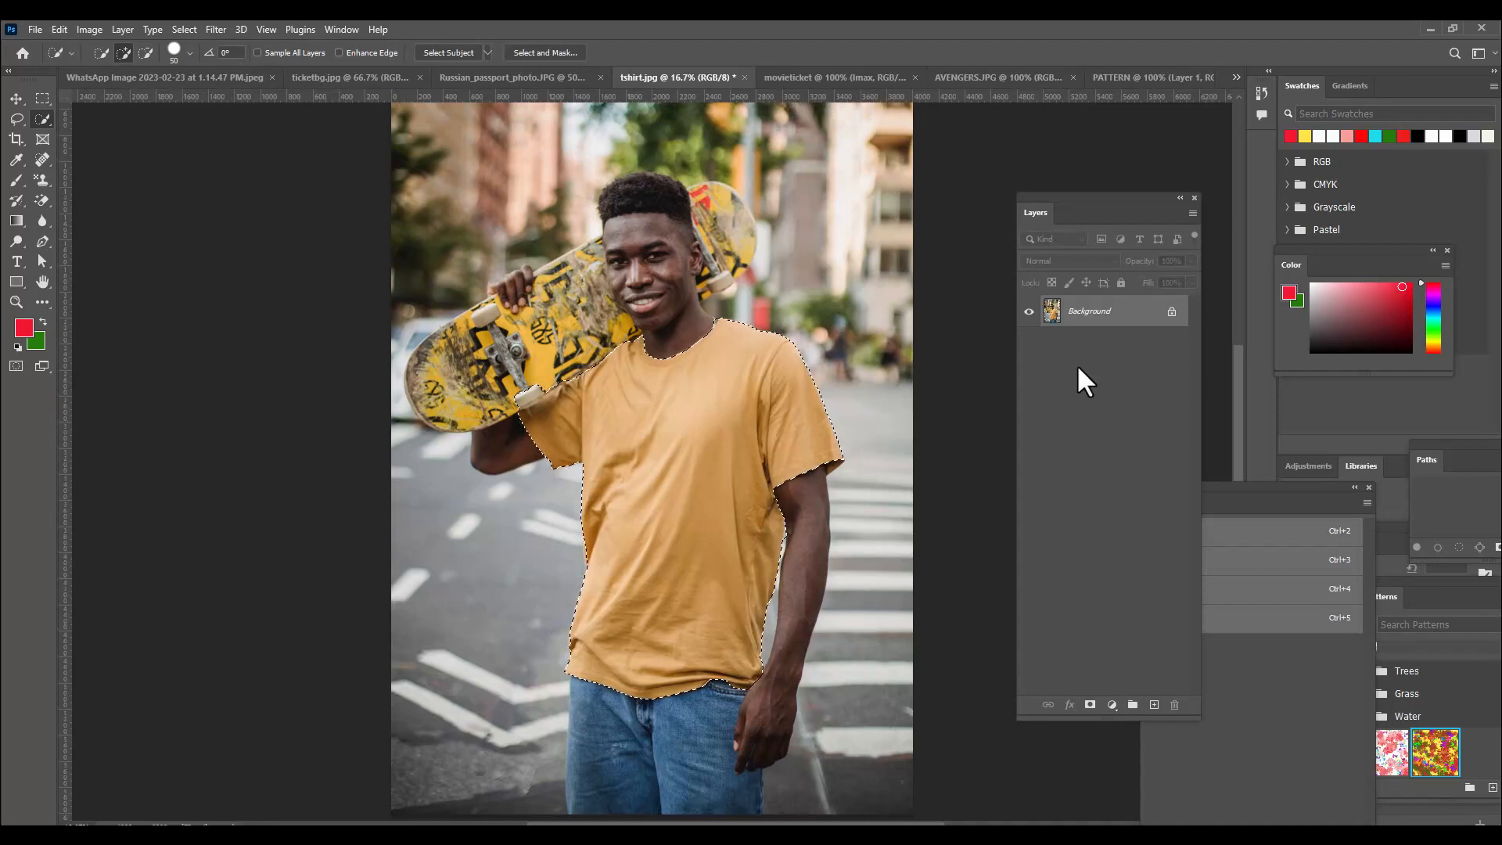
Unlock the background layer and set the Pattern Stamp tool to the flower and butterfly pattern
mouse_move(1037, 198)
mouse_down()
mouse_move(1012, 201)
mouse_move(1072, 188)
mouse_move(1019, 200)
mouse_up()
click(1145, 314)
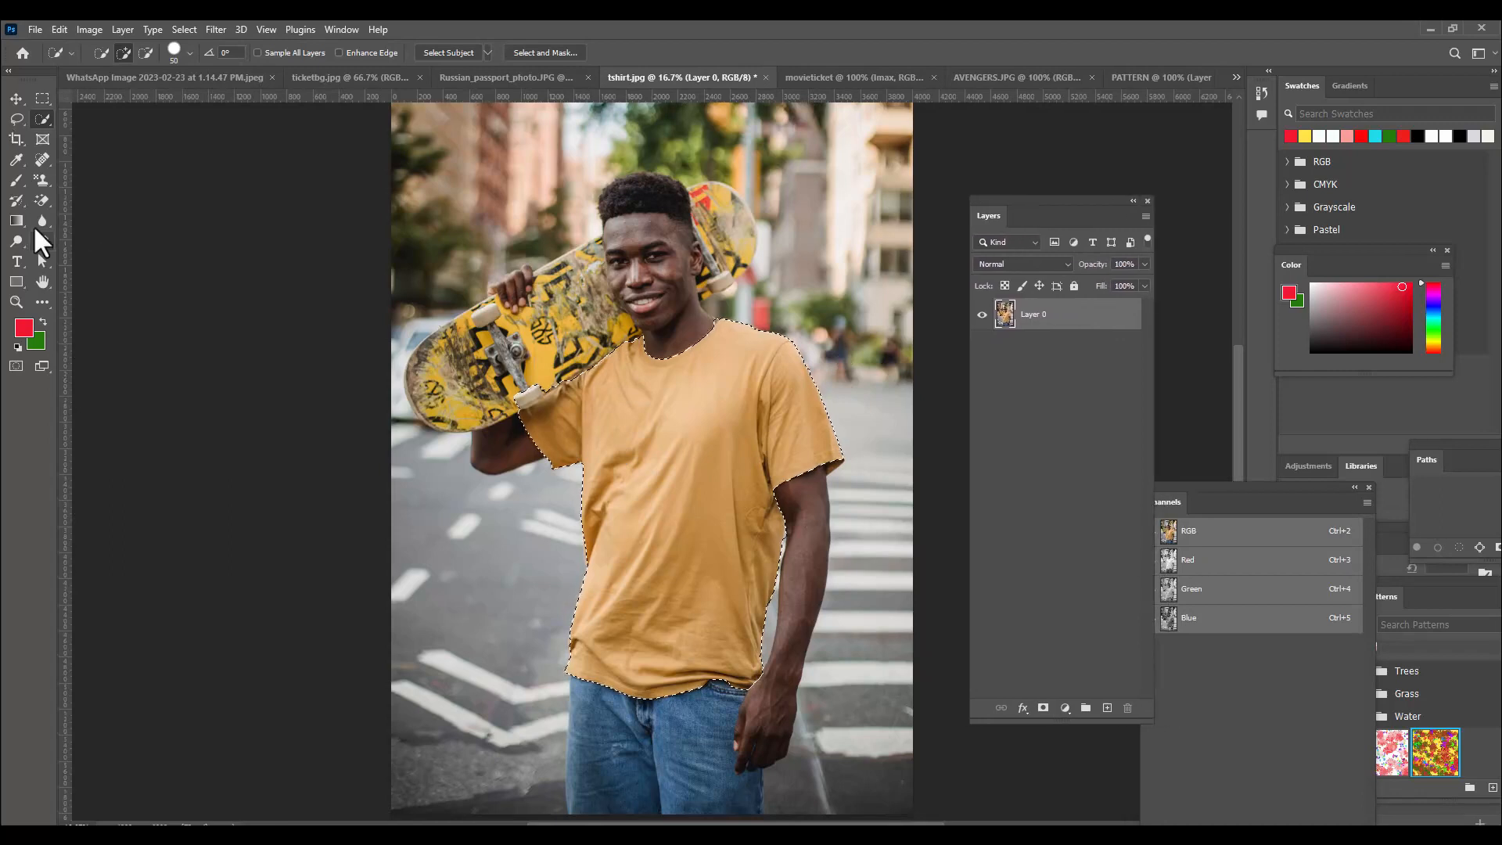
click(43, 180)
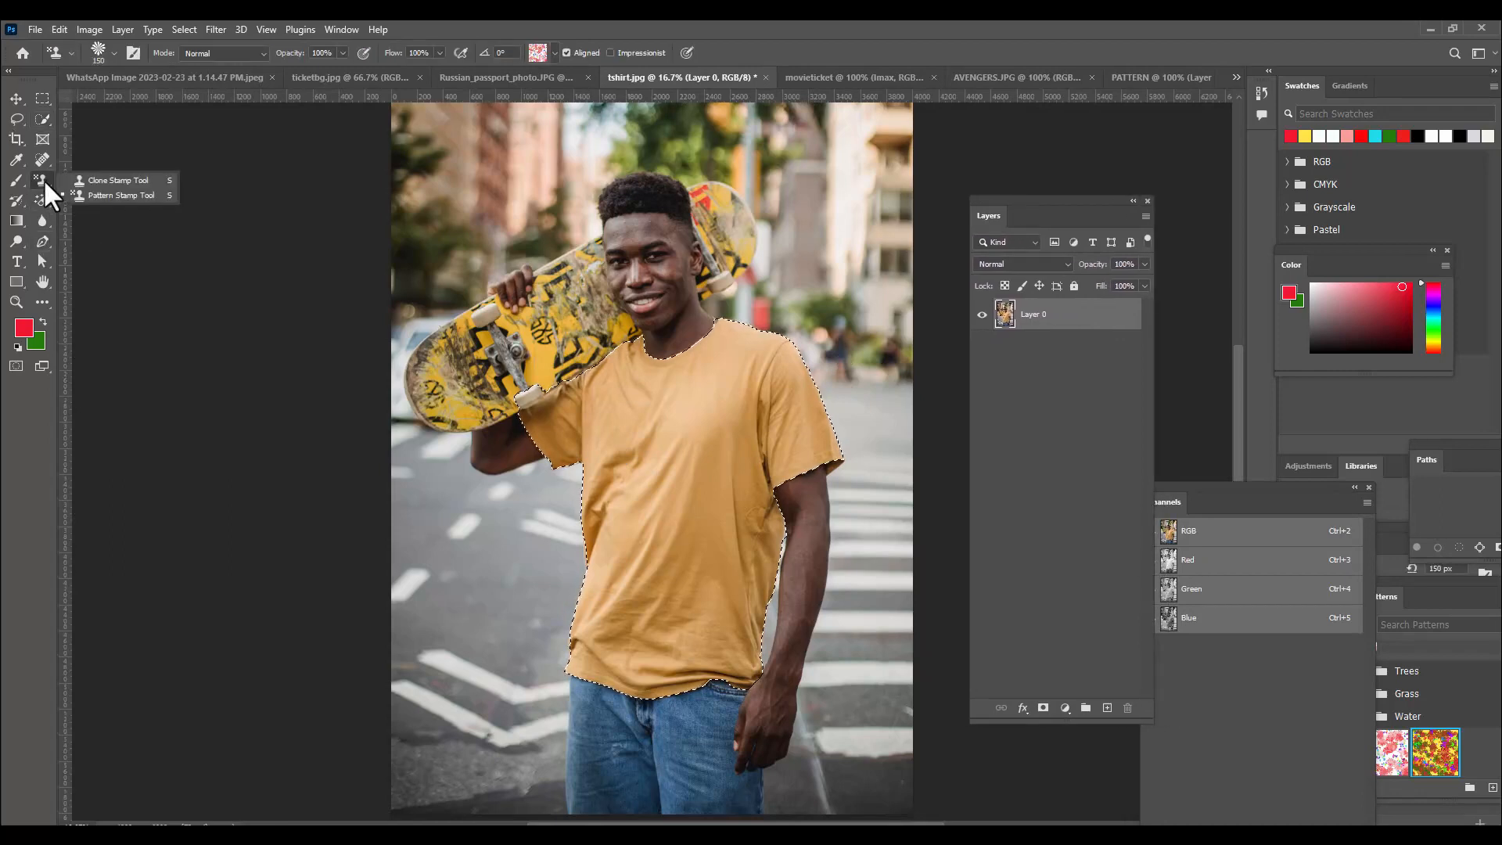
click(119, 194)
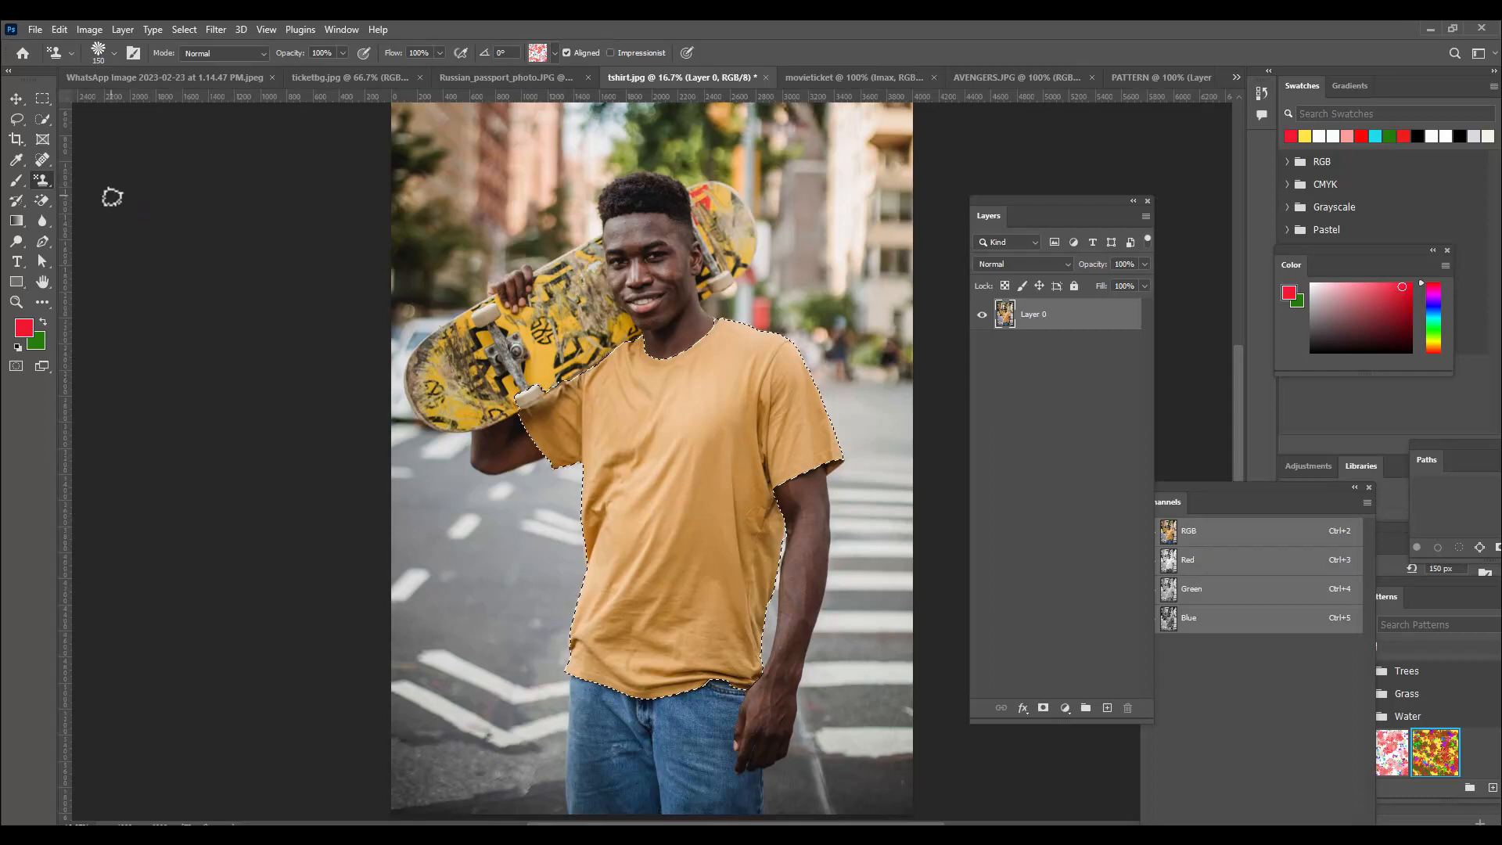
click(555, 52)
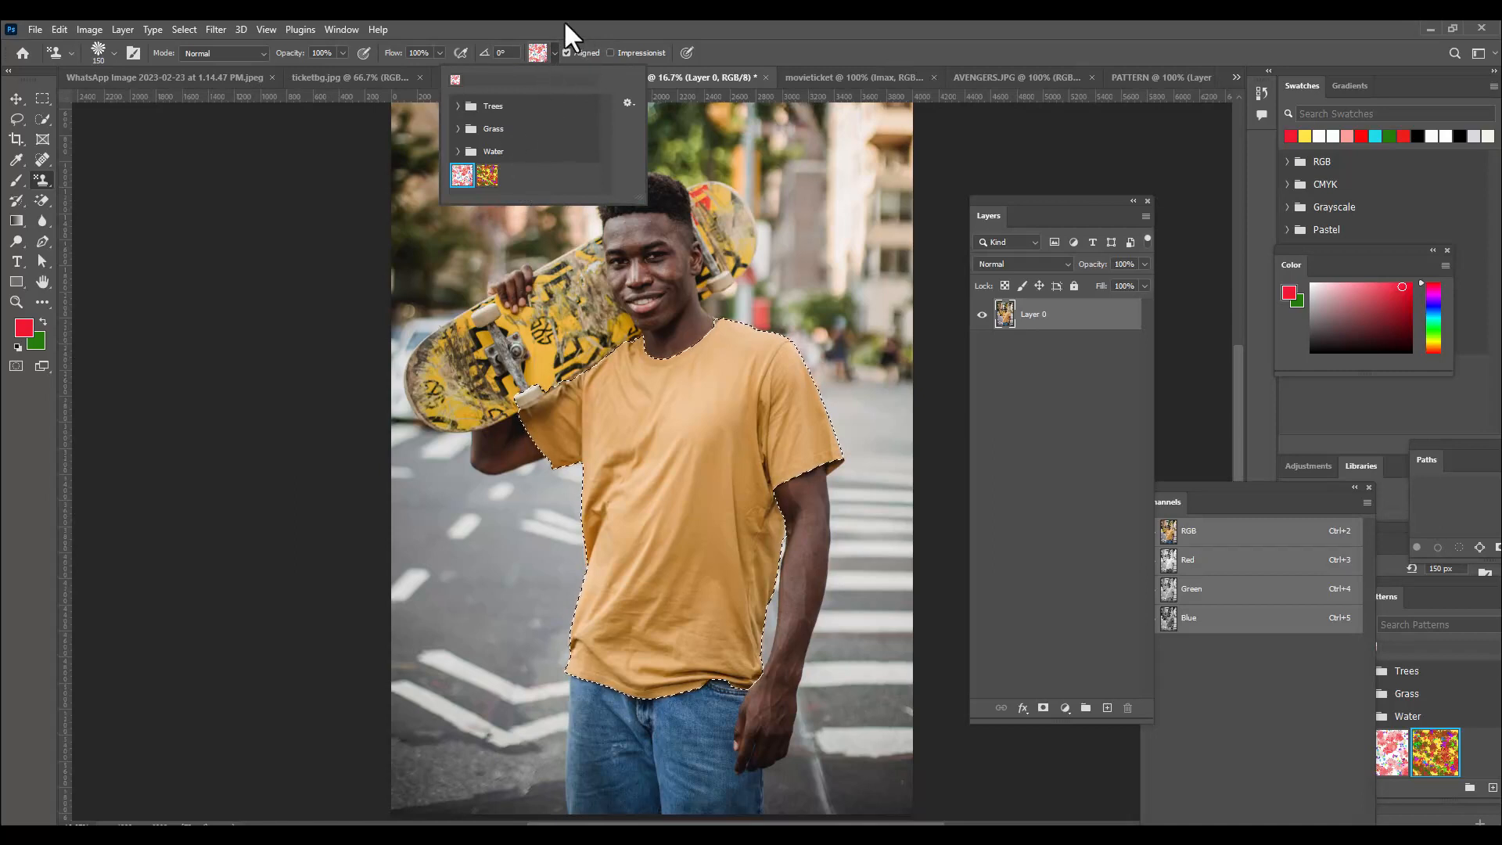
click(487, 176)
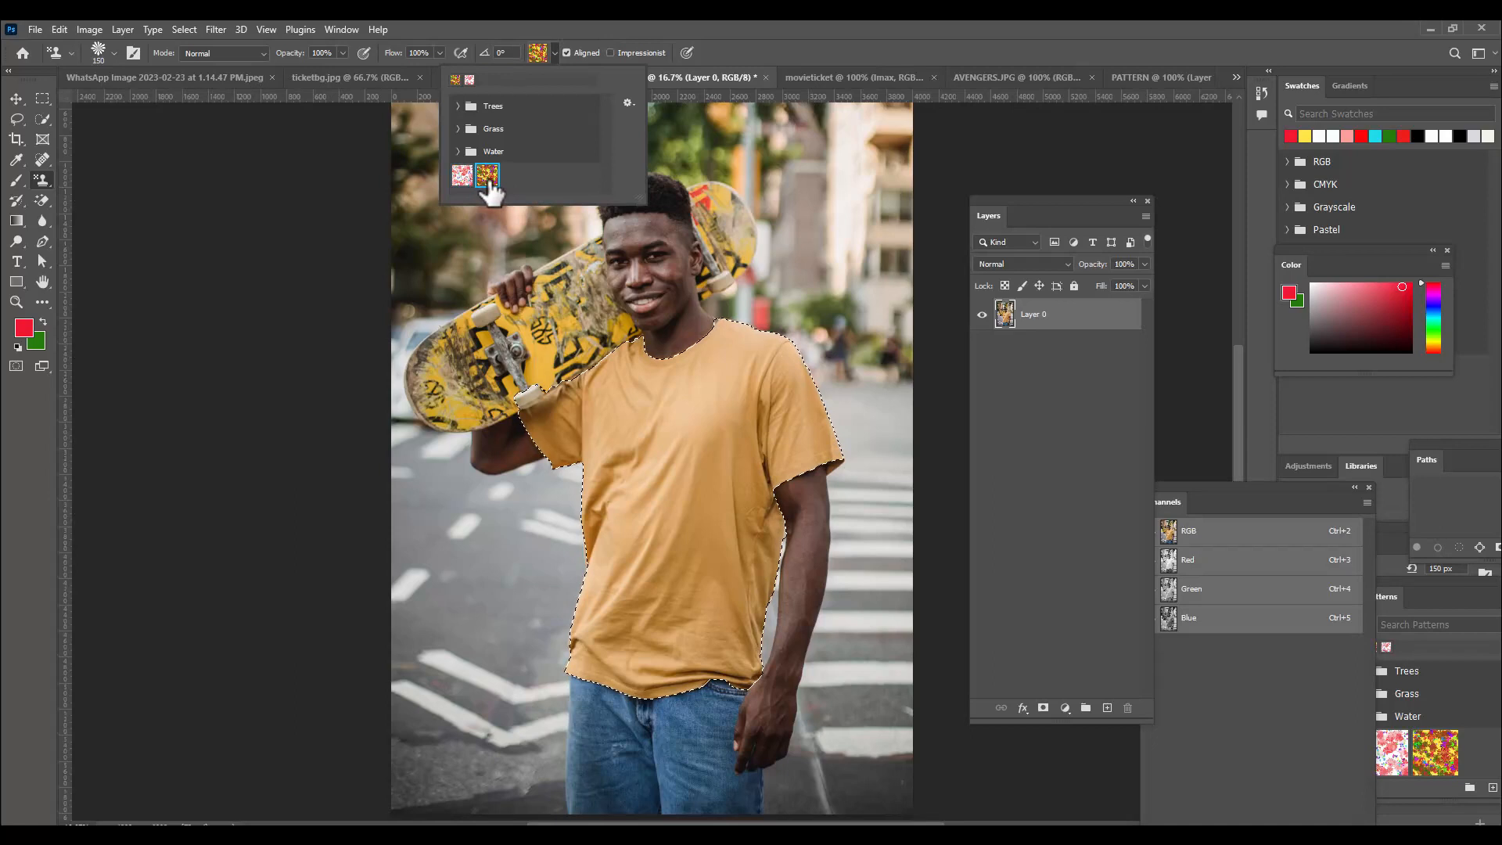
Try stamping the flower pattern at 300 px over the upper T-shirt on the photo layer, and undo the strokes
click(651, 417)
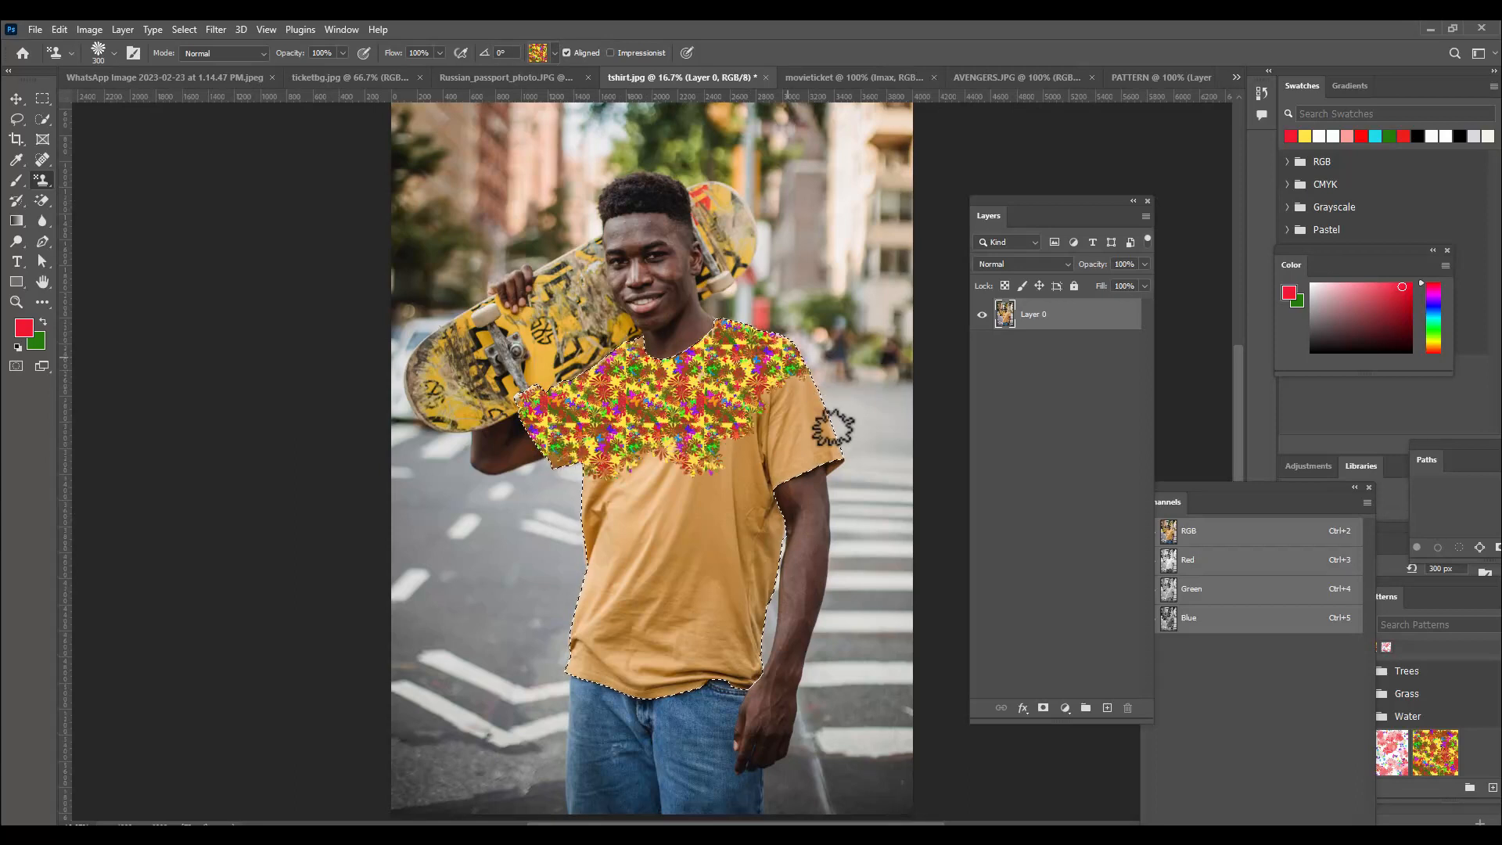
mouse_move(784, 470)
mouse_down()
mouse_move(790, 423)
mouse_move(775, 463)
mouse_move(760, 397)
mouse_move(620, 507)
mouse_move(641, 454)
mouse_move(602, 481)
mouse_move(605, 468)
mouse_move(774, 493)
mouse_up()
key(ctrl+z)
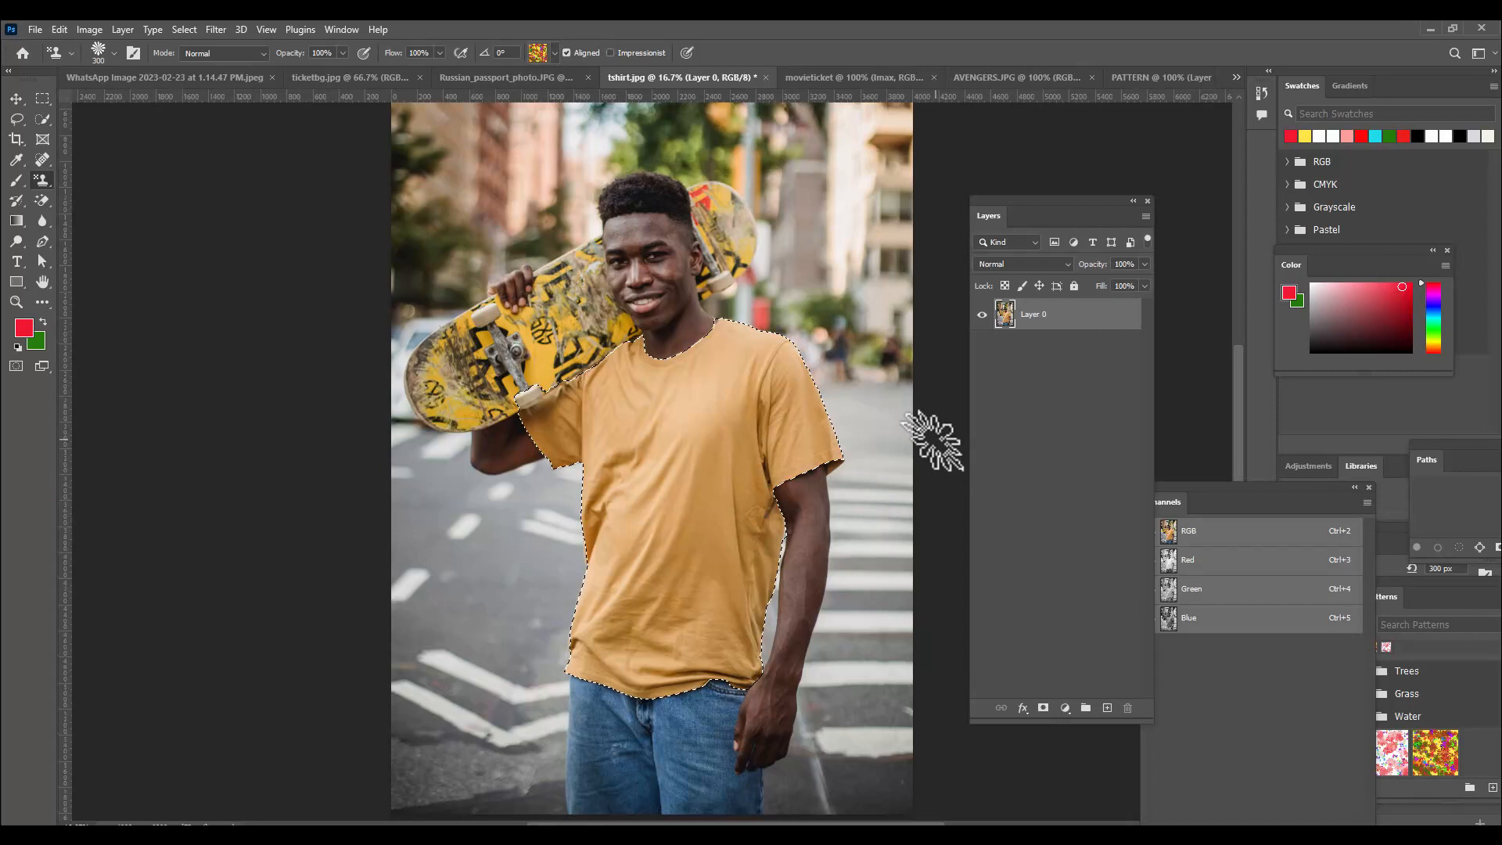
Add a new layer above the photo and stamp the flower pattern at 300 px over the whole selected T-shirt
click(1106, 707)
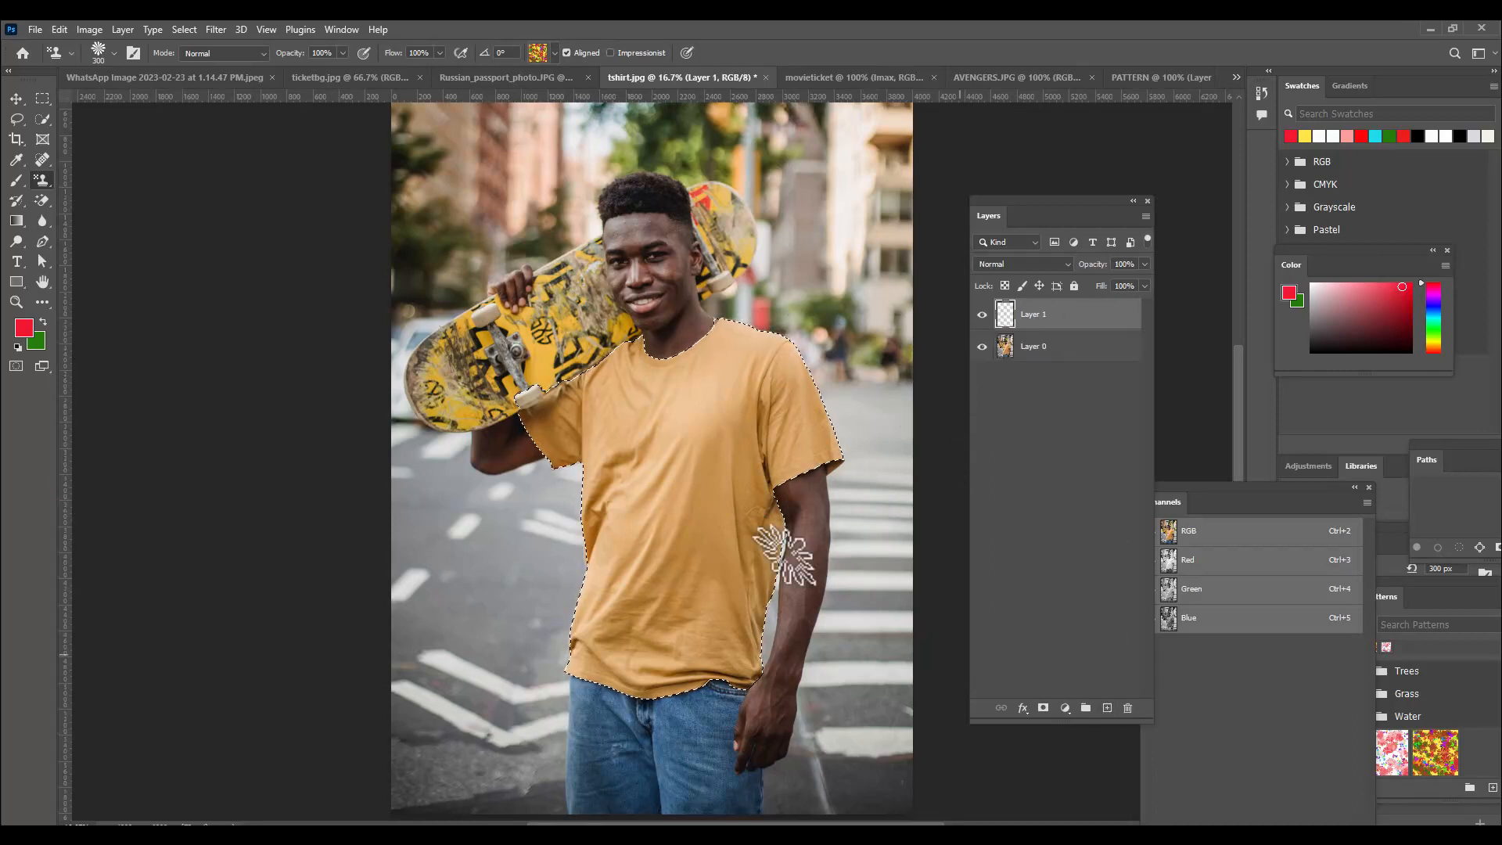
mouse_move(562, 419)
mouse_down()
mouse_move(634, 354)
mouse_move(665, 371)
mouse_move(719, 349)
mouse_move(735, 327)
mouse_move(781, 347)
mouse_move(806, 407)
mouse_move(853, 439)
mouse_move(726, 484)
mouse_move(729, 399)
mouse_move(536, 441)
mouse_move(728, 415)
mouse_move(750, 389)
mouse_move(770, 411)
mouse_move(755, 415)
mouse_move(740, 364)
mouse_move(661, 573)
mouse_move(606, 493)
mouse_move(601, 445)
mouse_move(601, 563)
mouse_move(686, 499)
mouse_move(665, 426)
mouse_move(775, 579)
mouse_move(736, 607)
mouse_move(712, 518)
mouse_move(686, 559)
mouse_move(593, 632)
mouse_move(591, 567)
mouse_move(595, 649)
mouse_move(640, 681)
mouse_move(752, 647)
mouse_move(669, 673)
mouse_move(622, 662)
mouse_move(765, 652)
mouse_move(739, 563)
mouse_move(672, 606)
mouse_move(713, 477)
mouse_move(790, 395)
mouse_move(805, 442)
mouse_move(682, 422)
mouse_move(637, 383)
mouse_up()
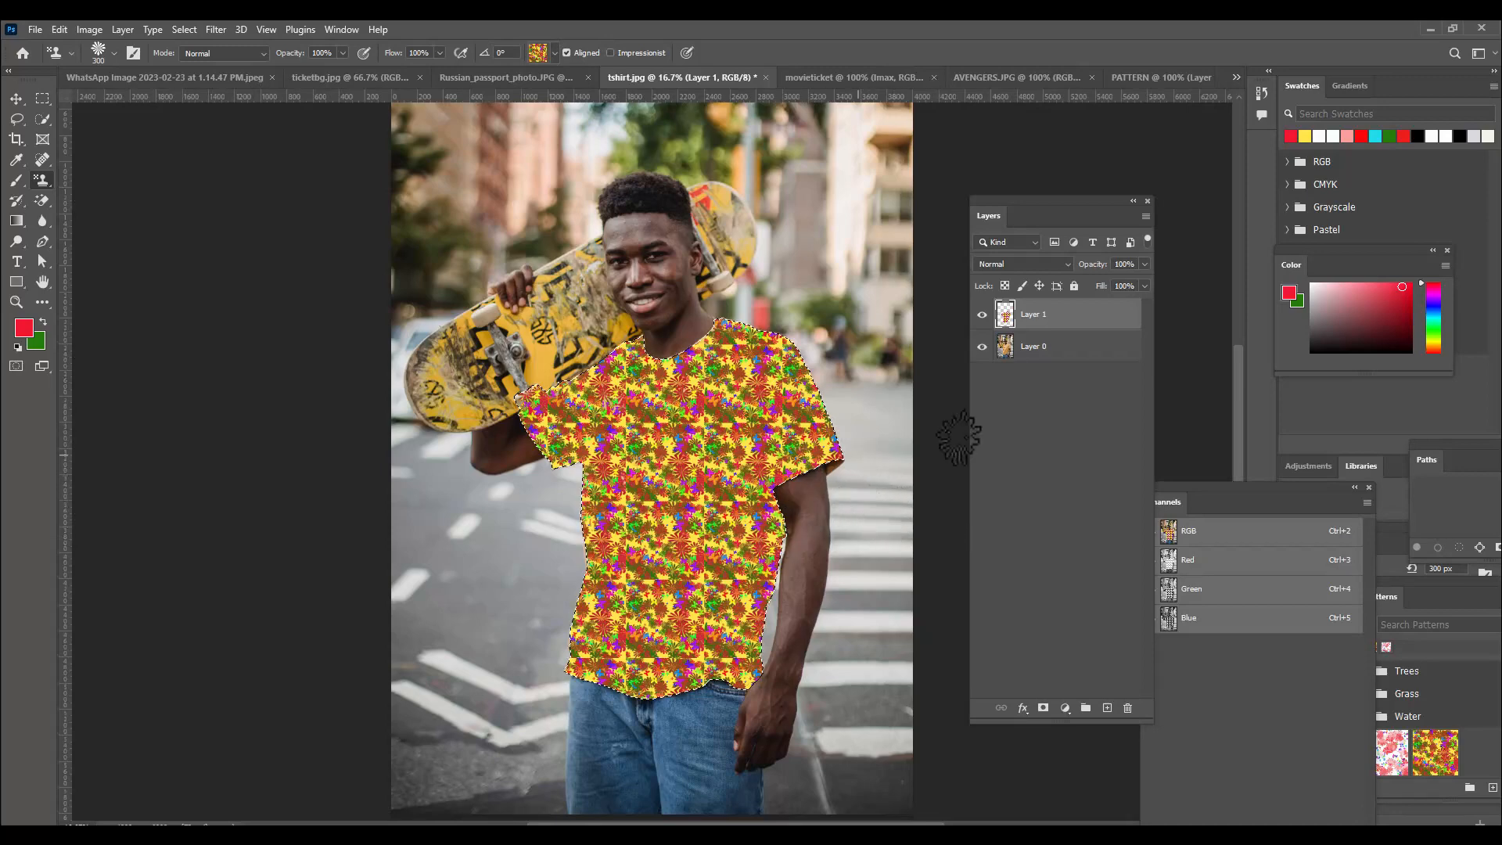
Try the Multiply and Soft Light blend modes on the pattern layer, and undo them along with the stamped pattern
click(1040, 264)
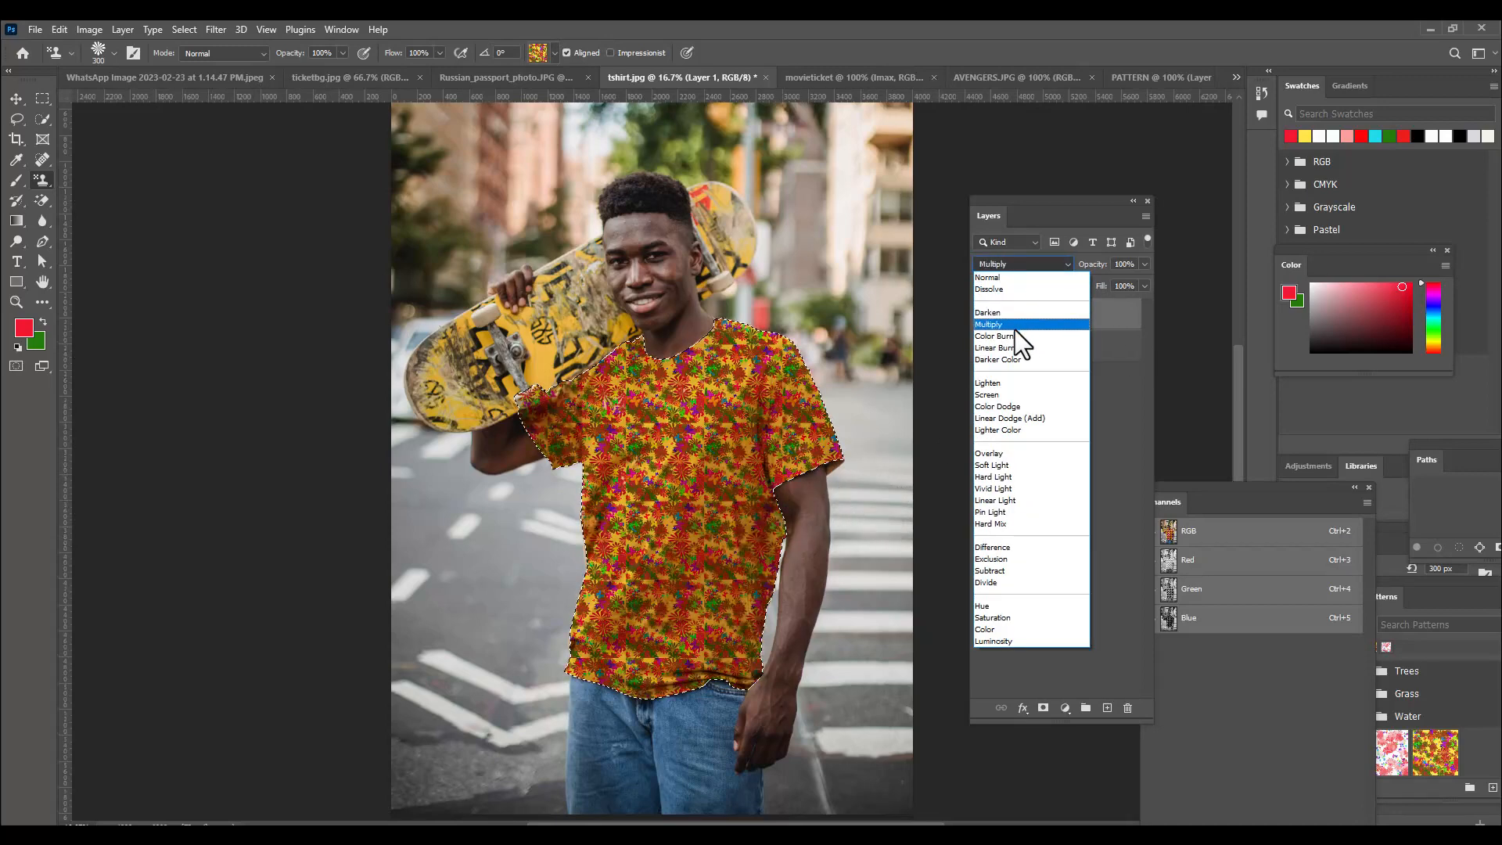
click(1015, 326)
click(1034, 261)
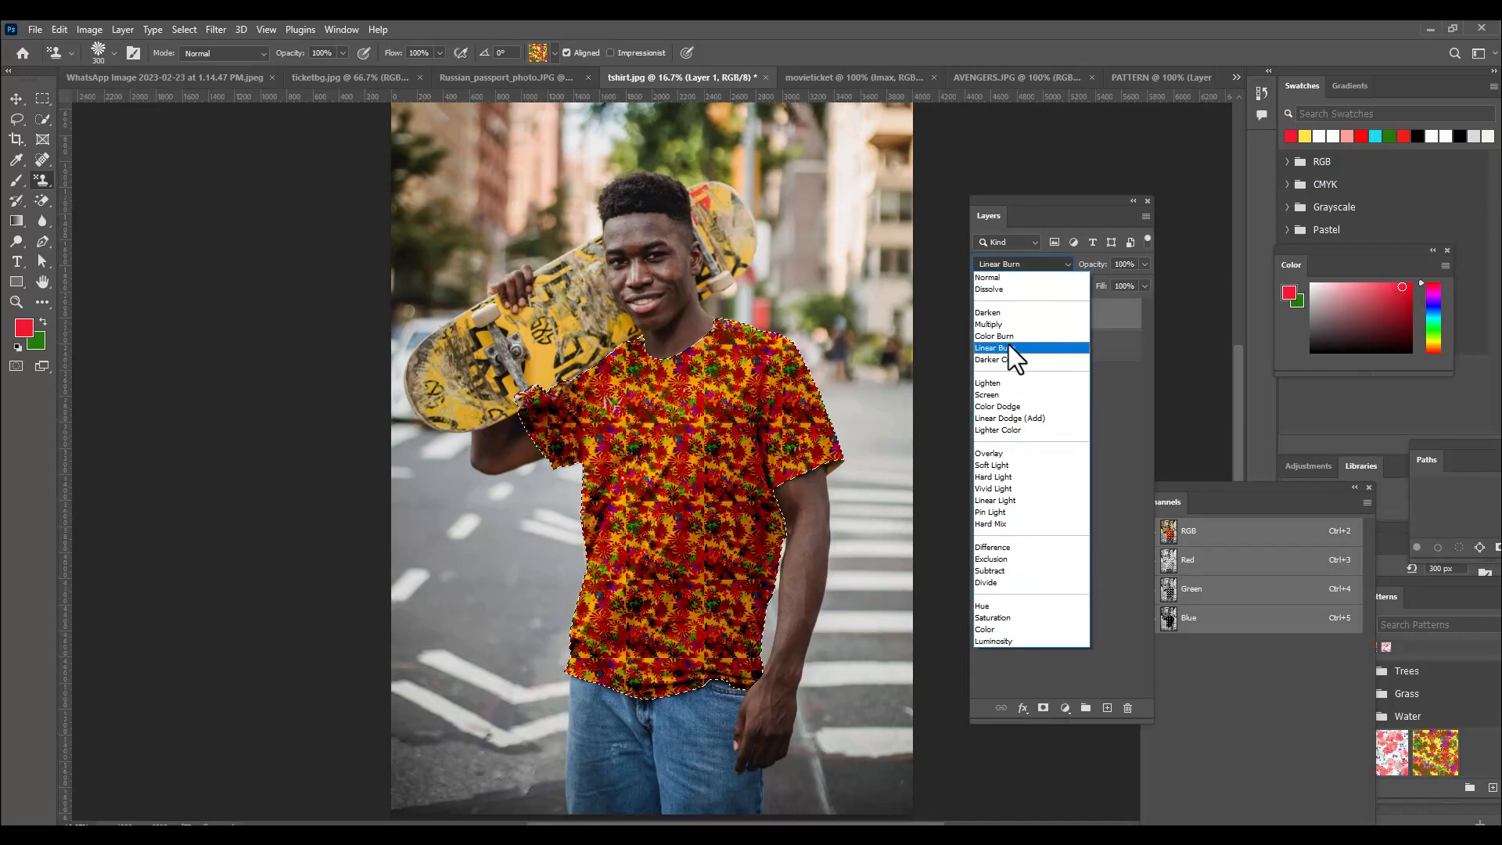
click(1012, 463)
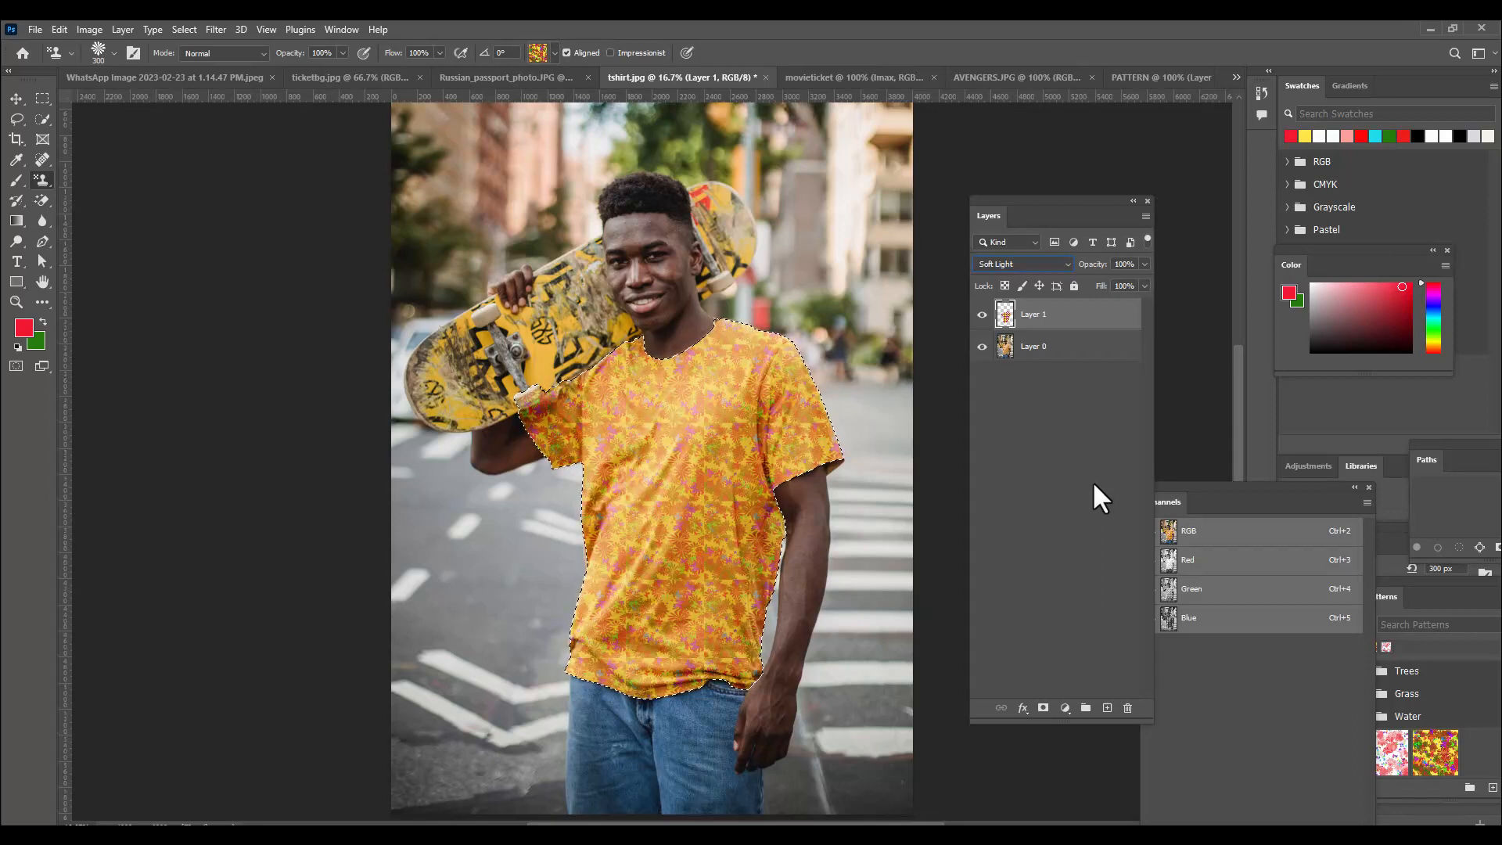
key(ctrl+z)
key(ctrl+z)
key(ctrl+z)
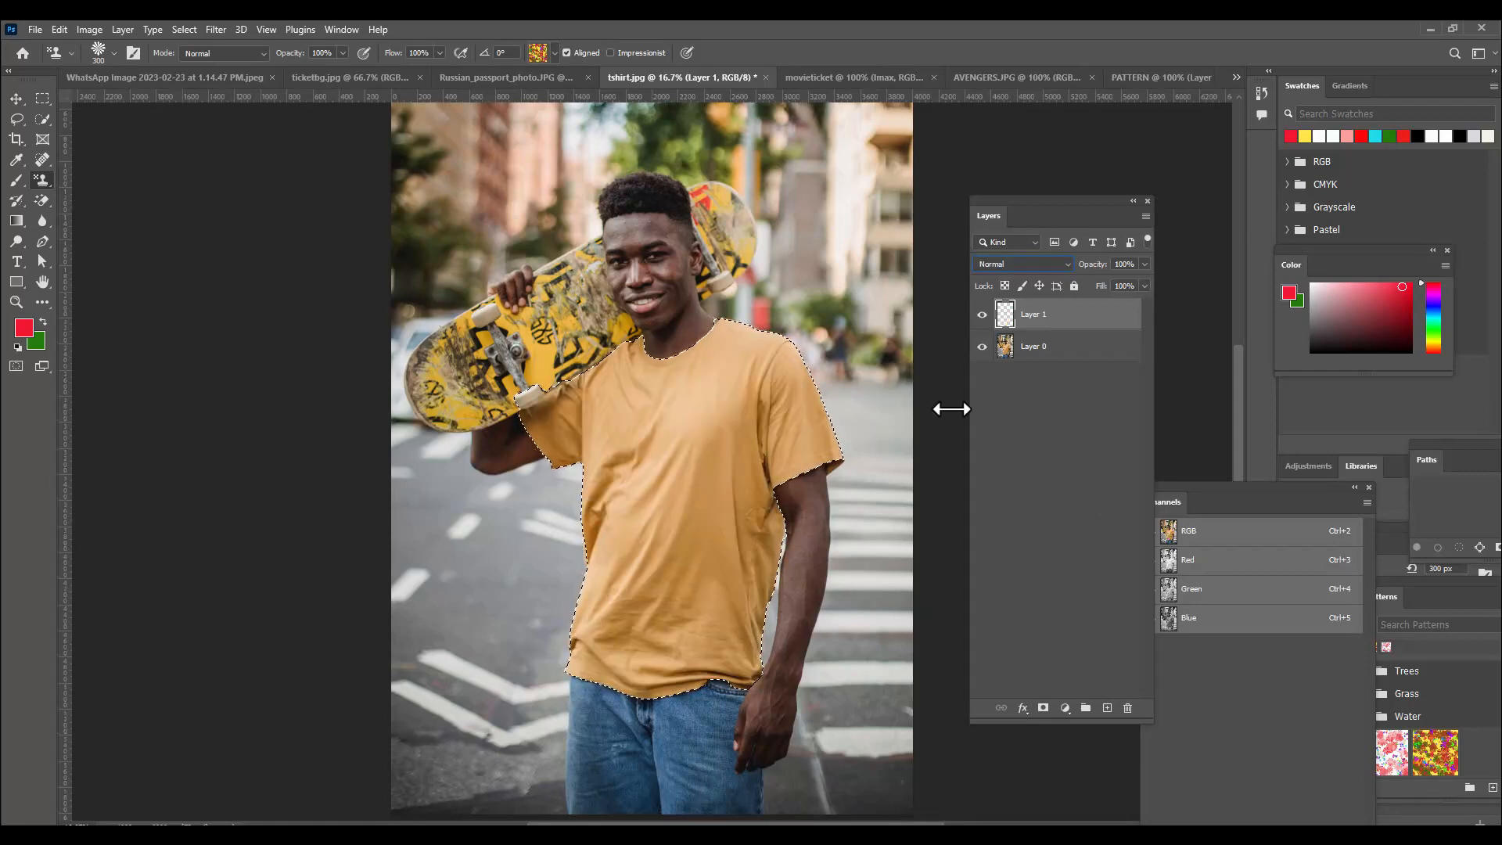
Fill the selected T-shirt area on the empty upper layer with the flower and butterfly custom pattern in Normal mode at 100% opacity
click(58, 29)
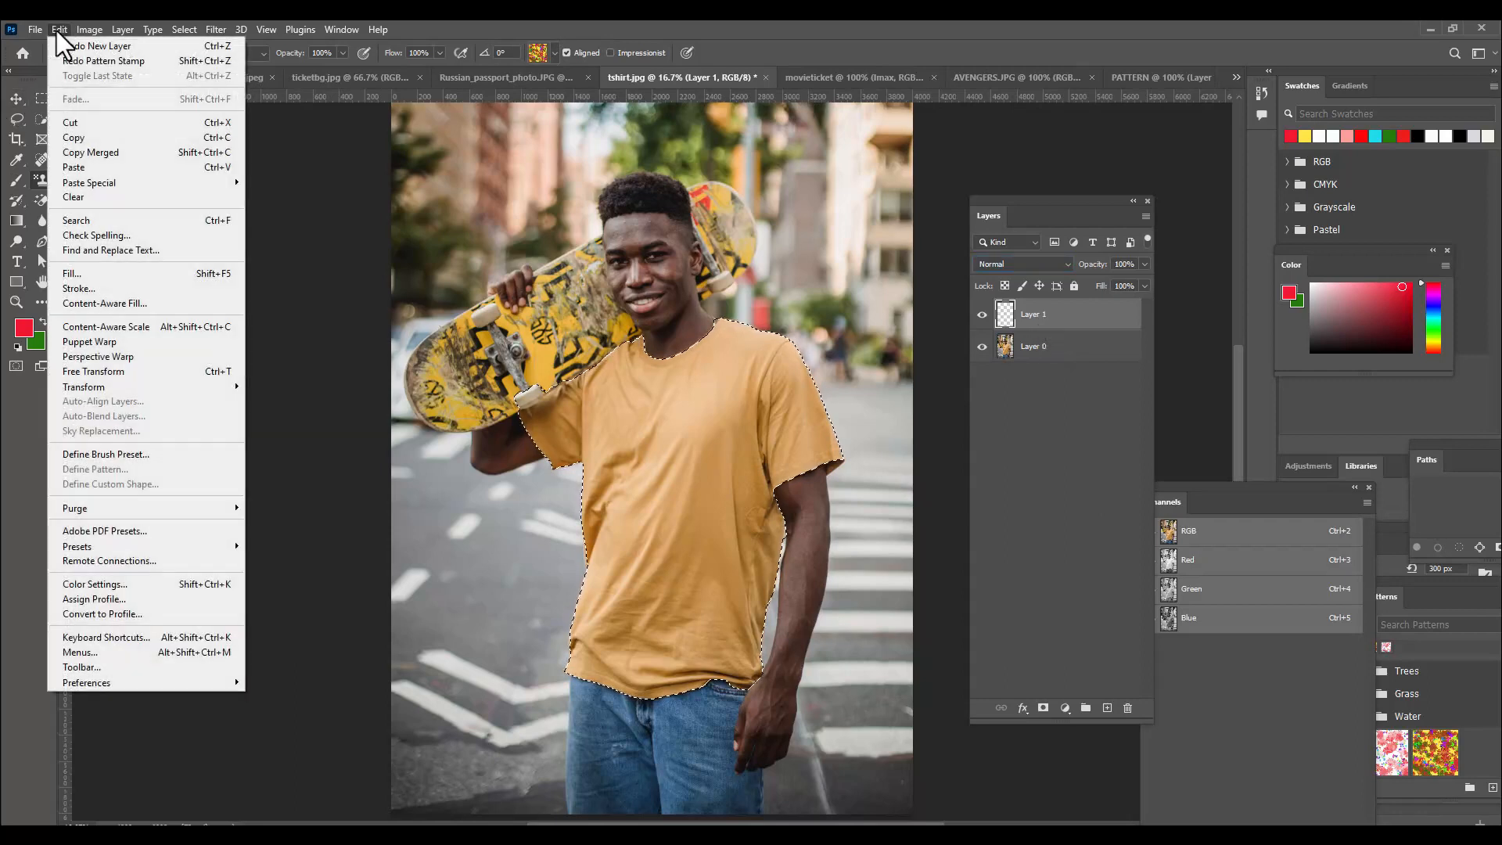
click(120, 274)
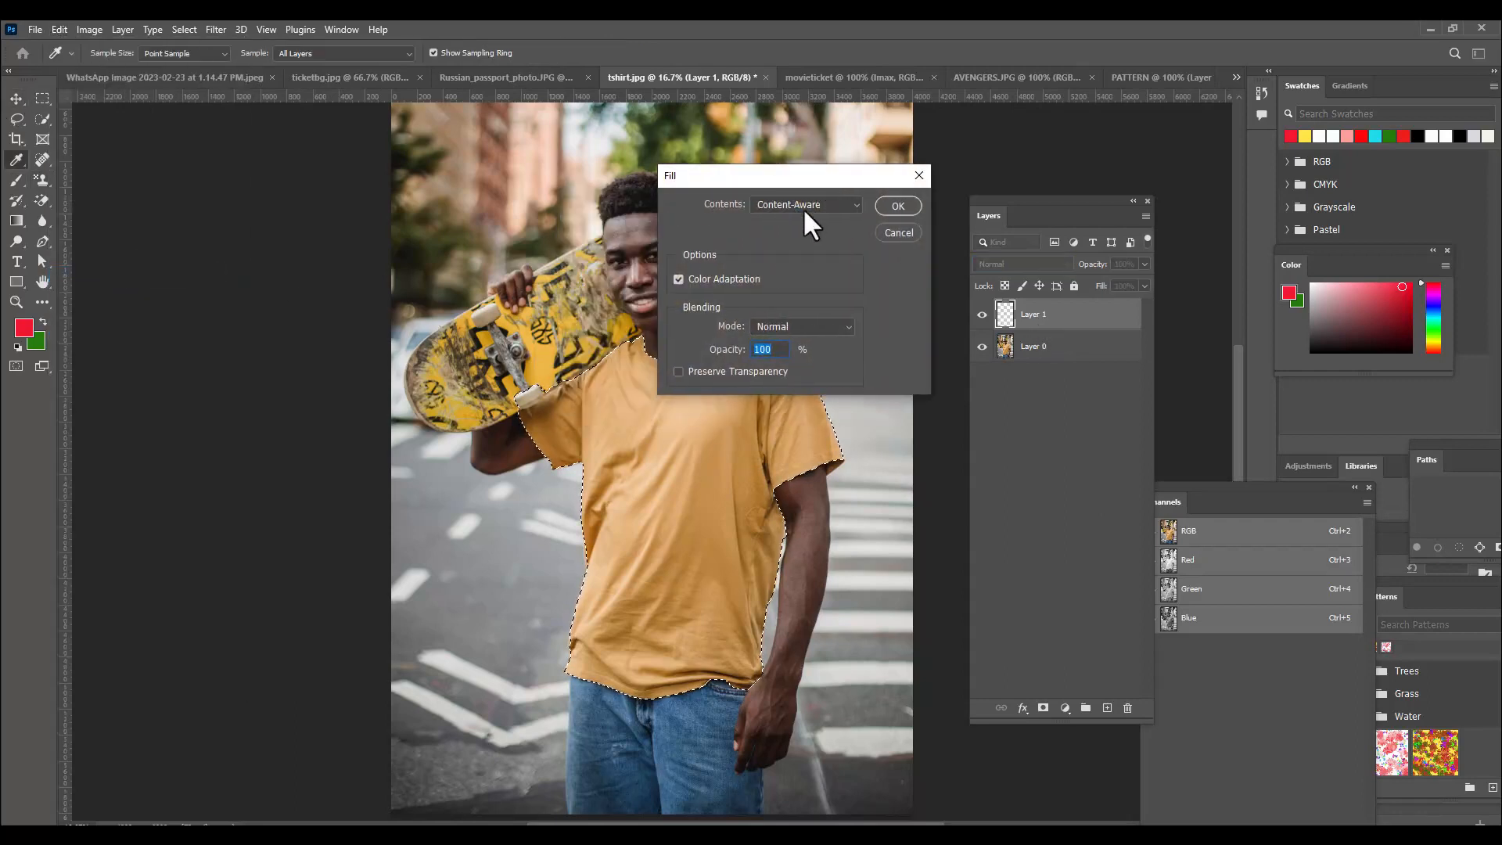
click(789, 203)
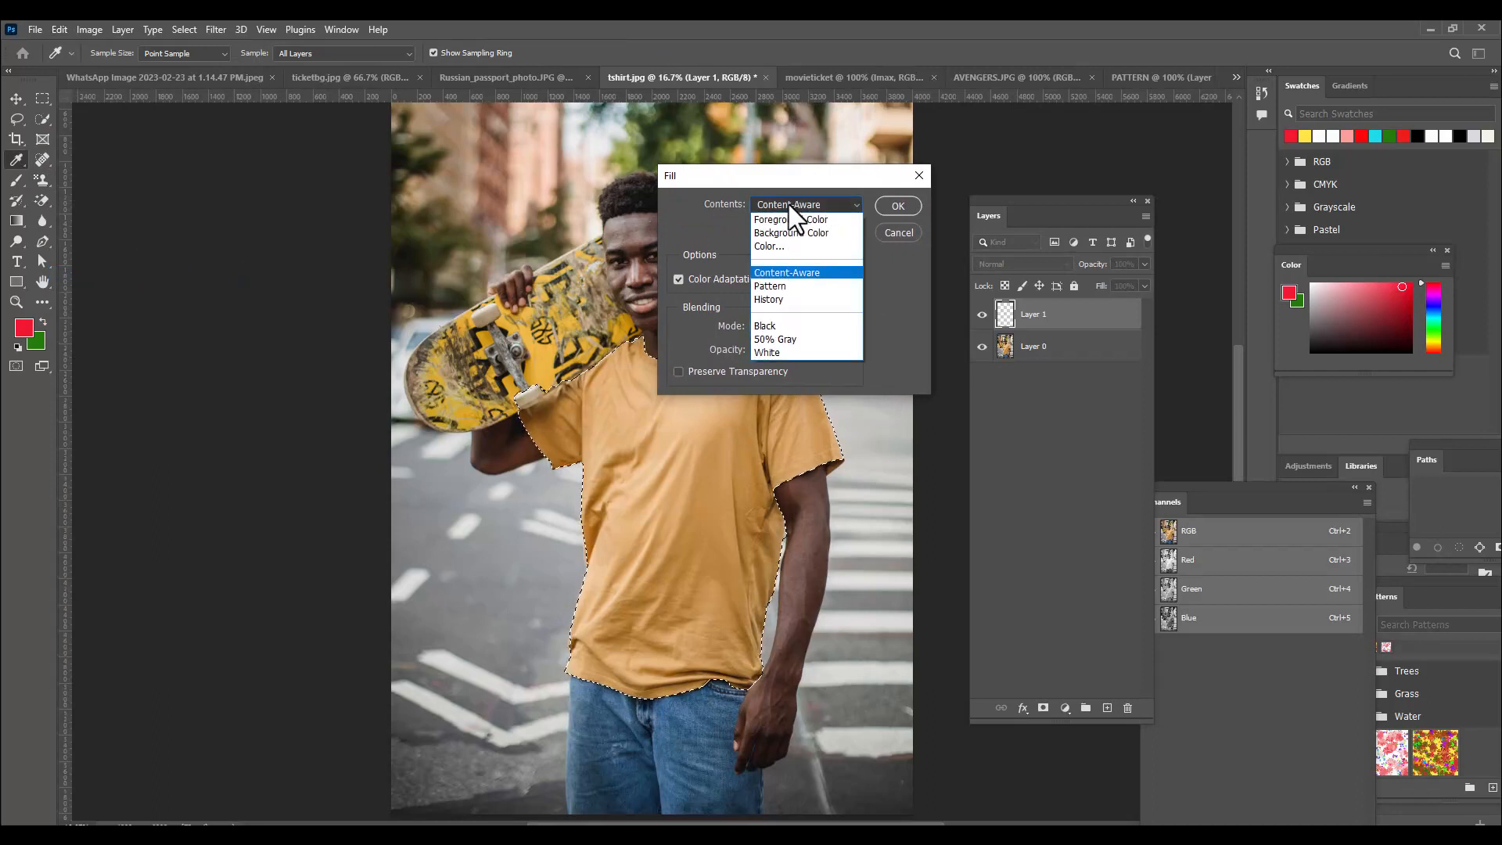
click(781, 287)
click(780, 278)
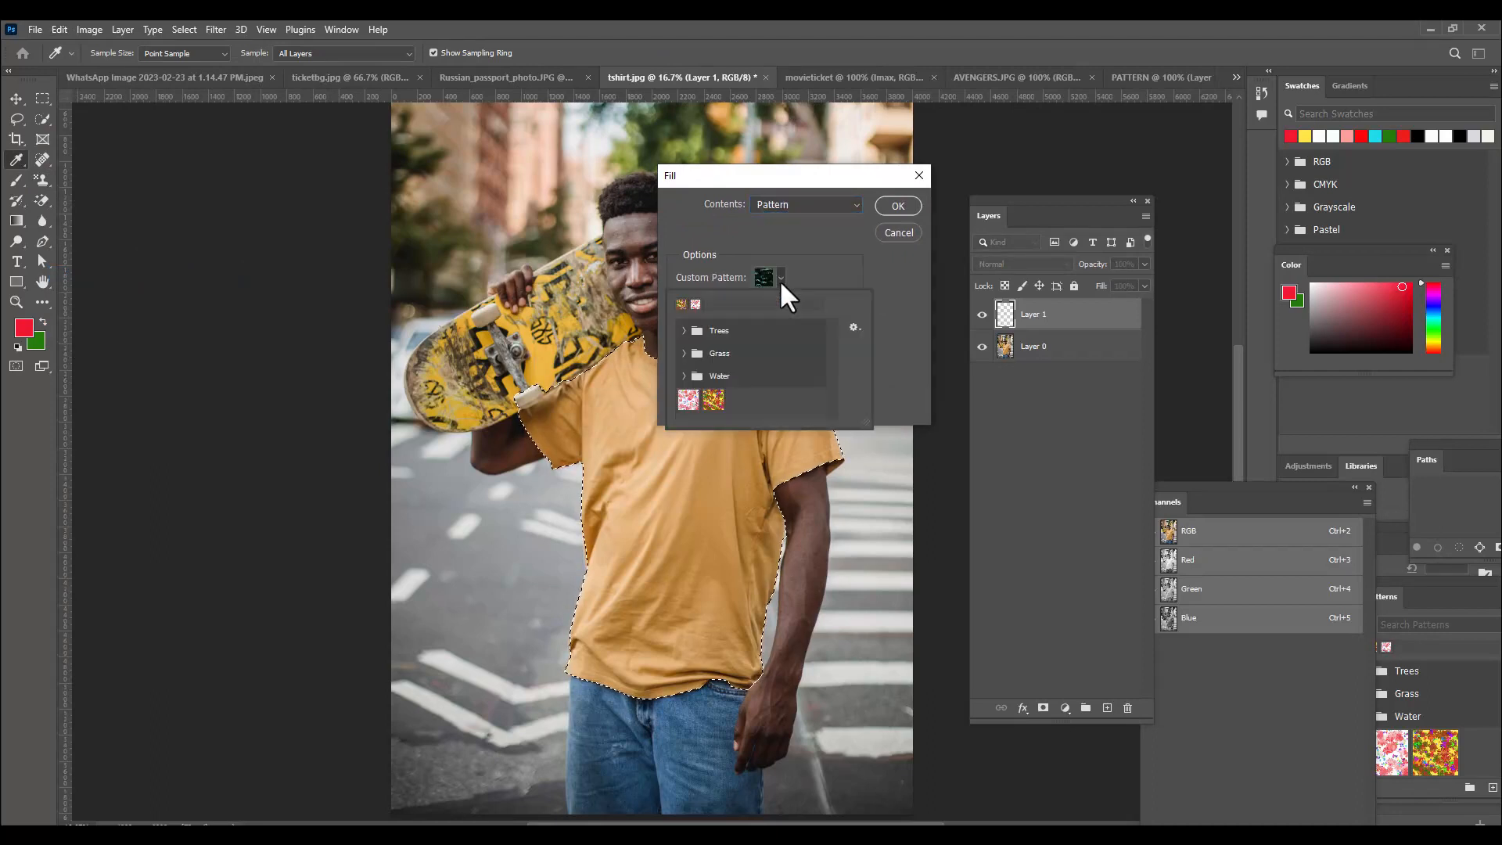
click(713, 400)
drag(798, 179, 939, 146)
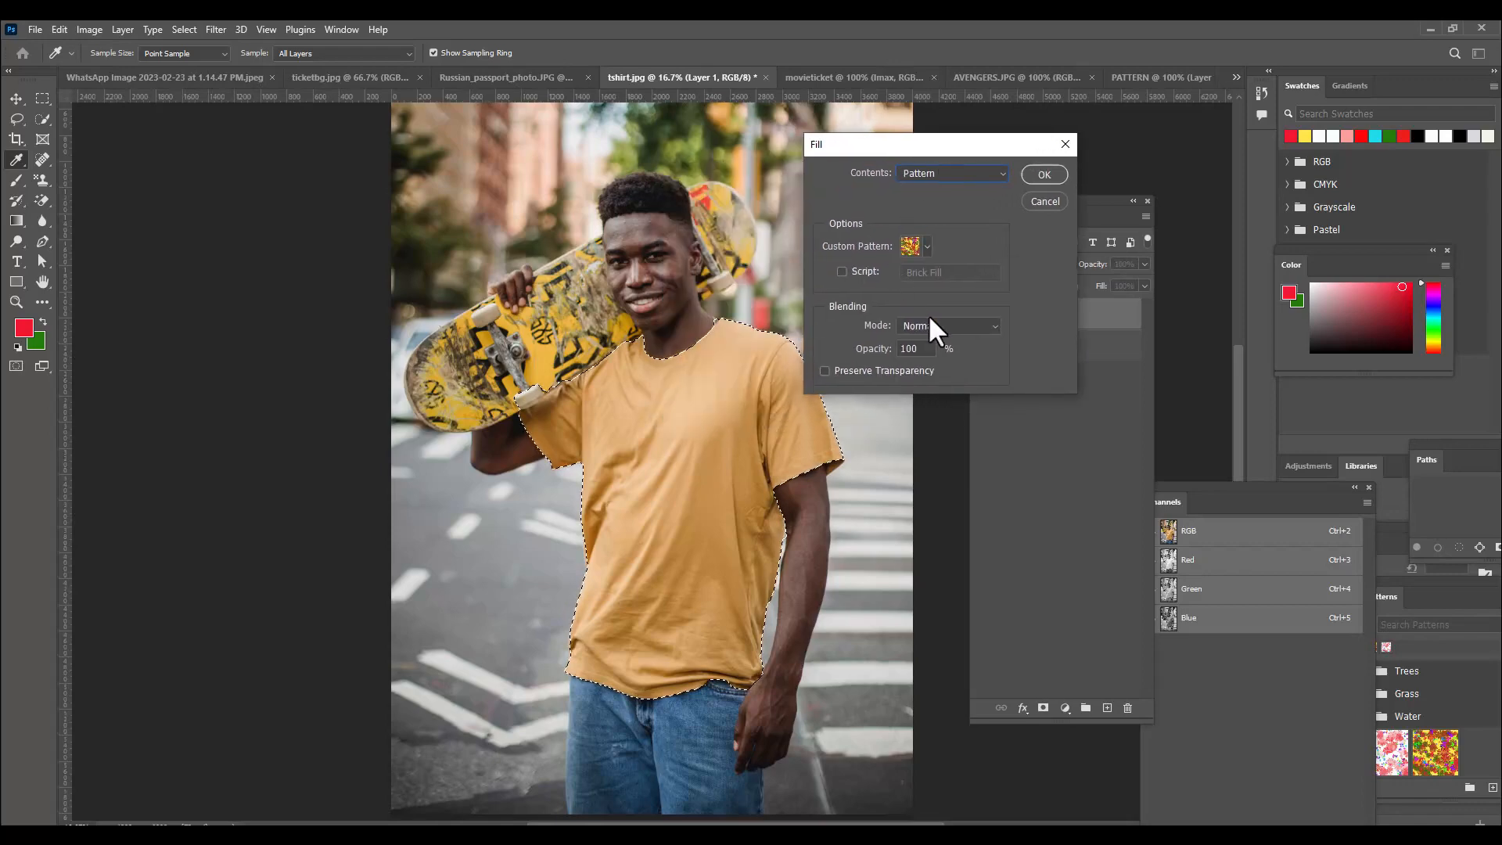
click(1037, 173)
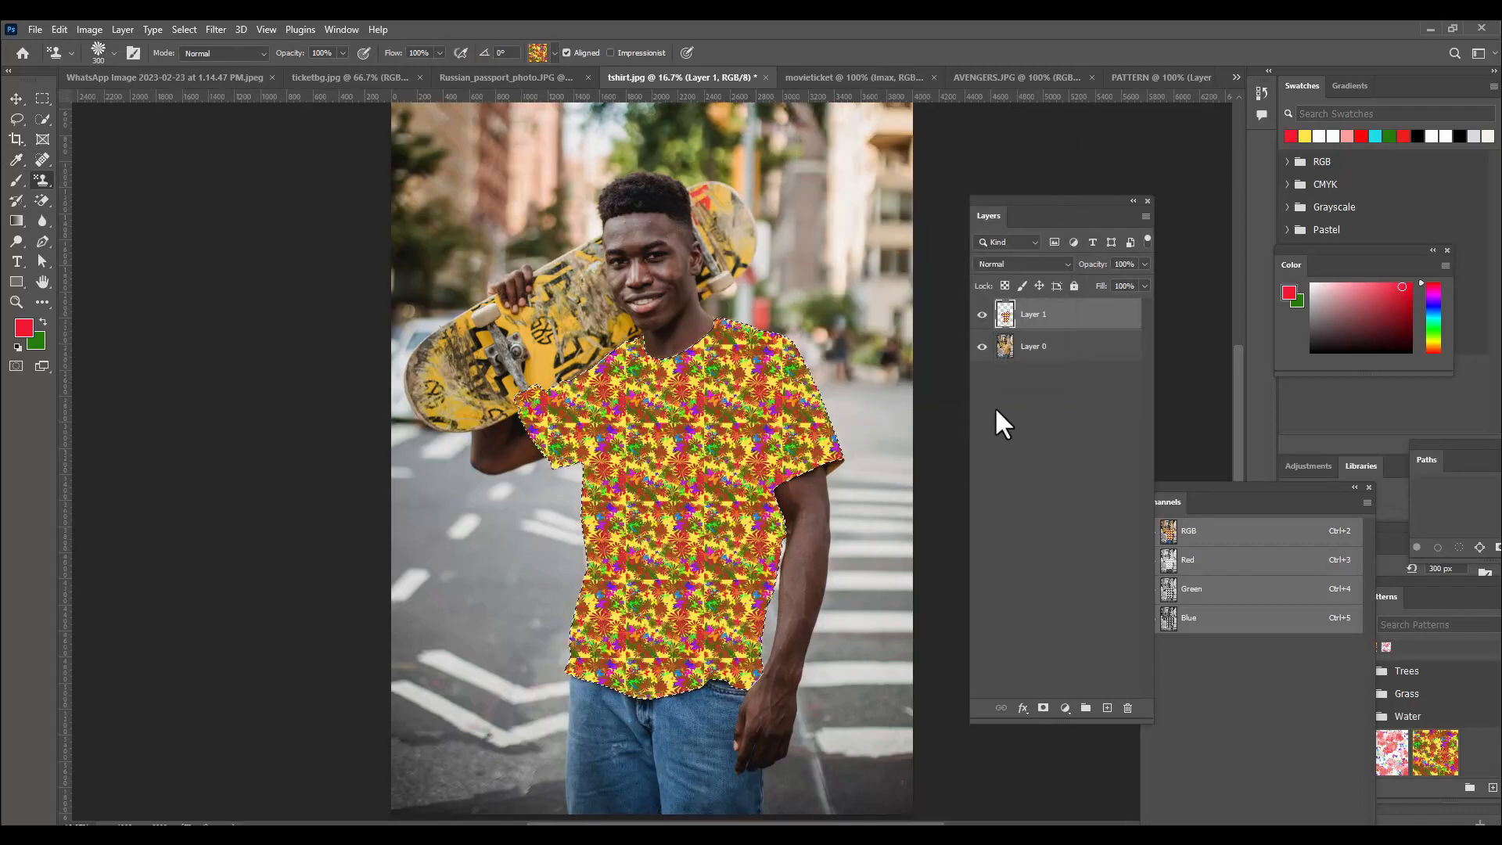
Try the Color blend mode on the pattern-filled layer, and return it to Normal
click(1030, 264)
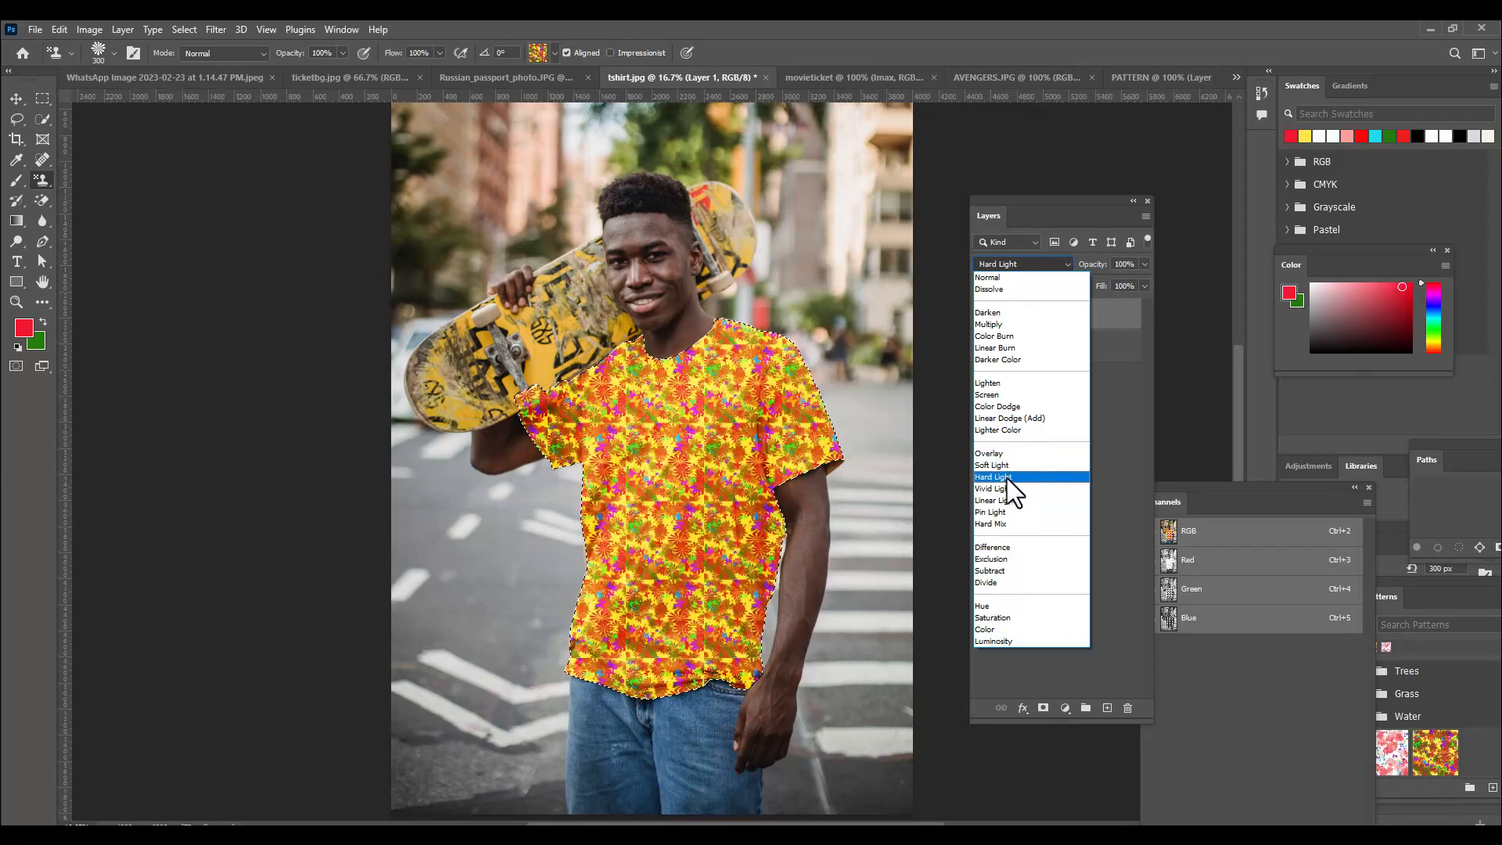
click(990, 629)
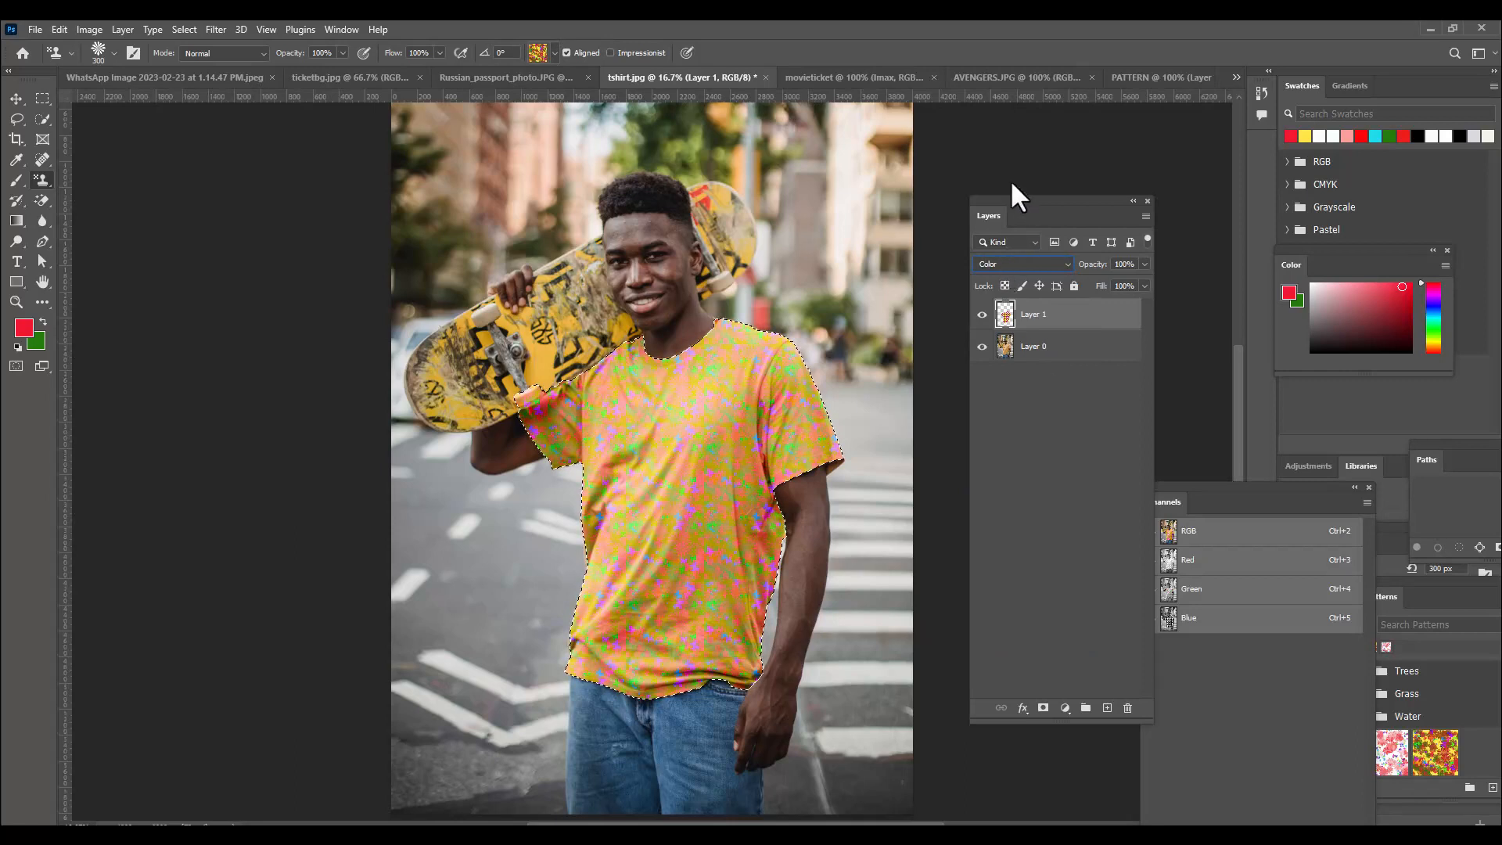
drag(1006, 197, 1018, 175)
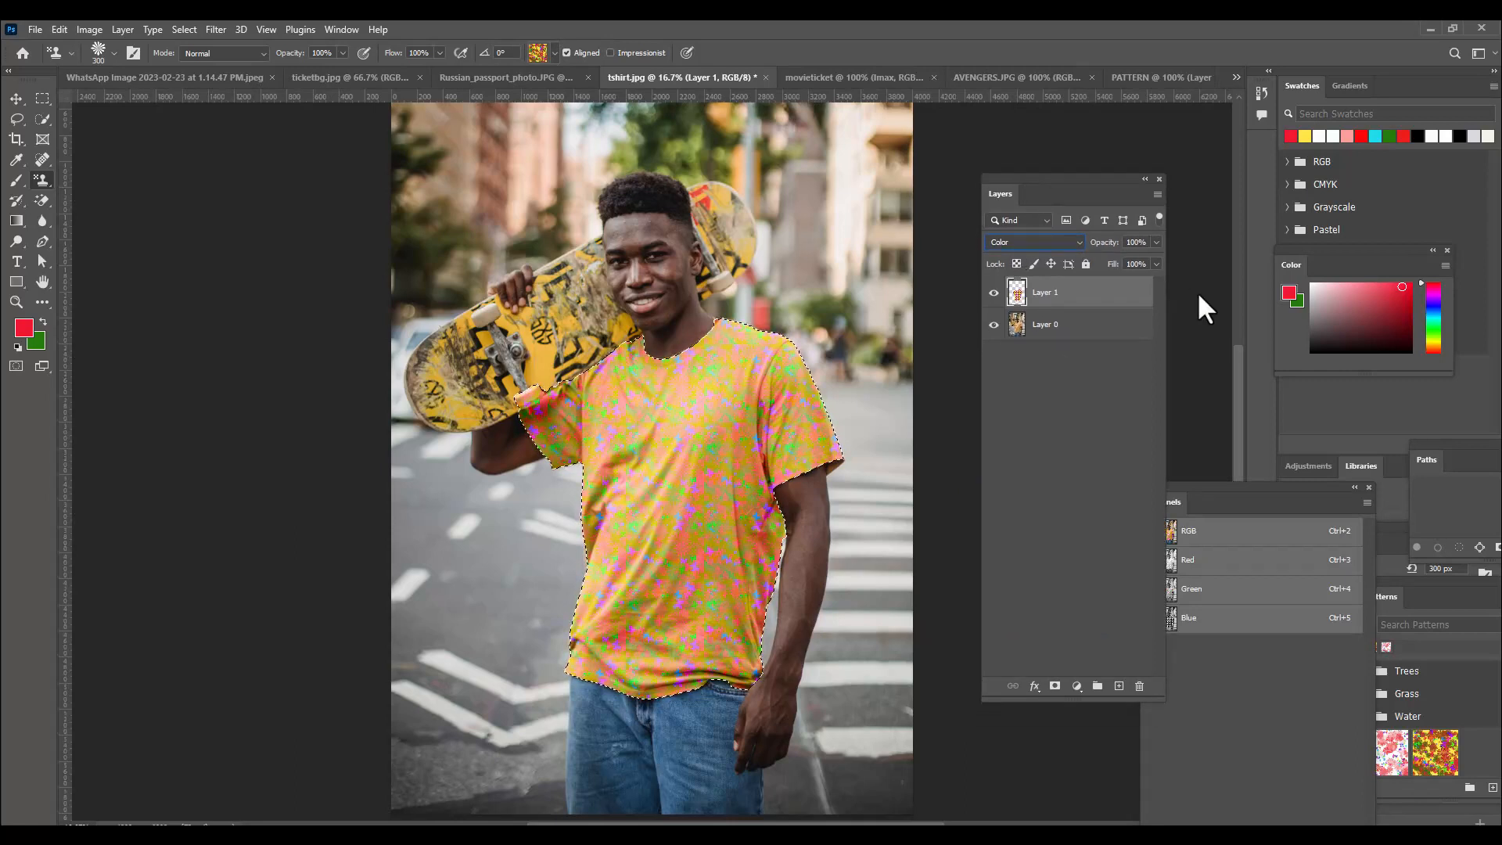
click(1050, 242)
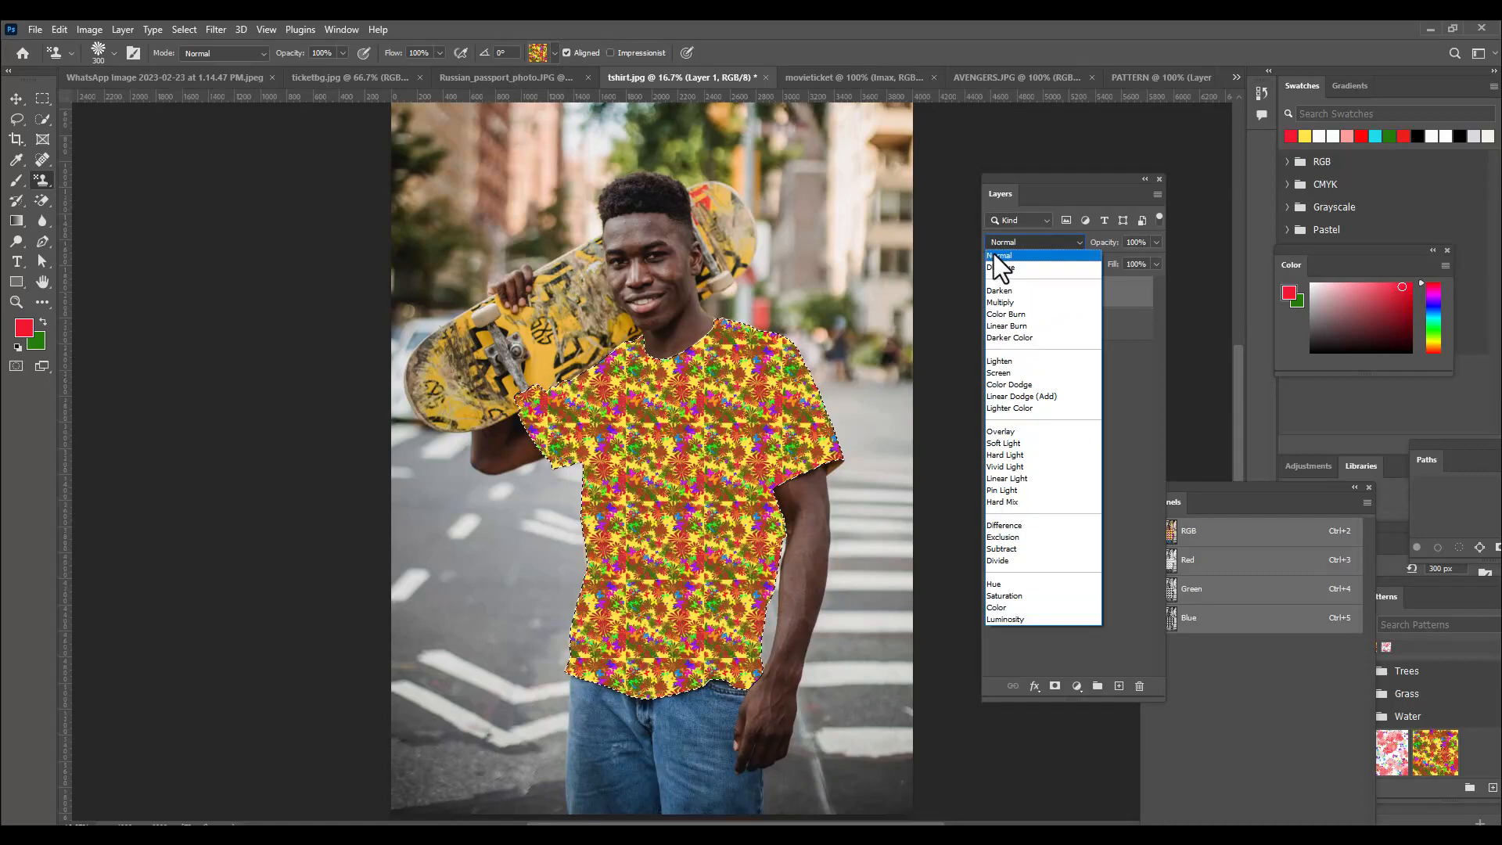
click(993, 255)
Delete the pattern-filled layer above the photo
click(1139, 685)
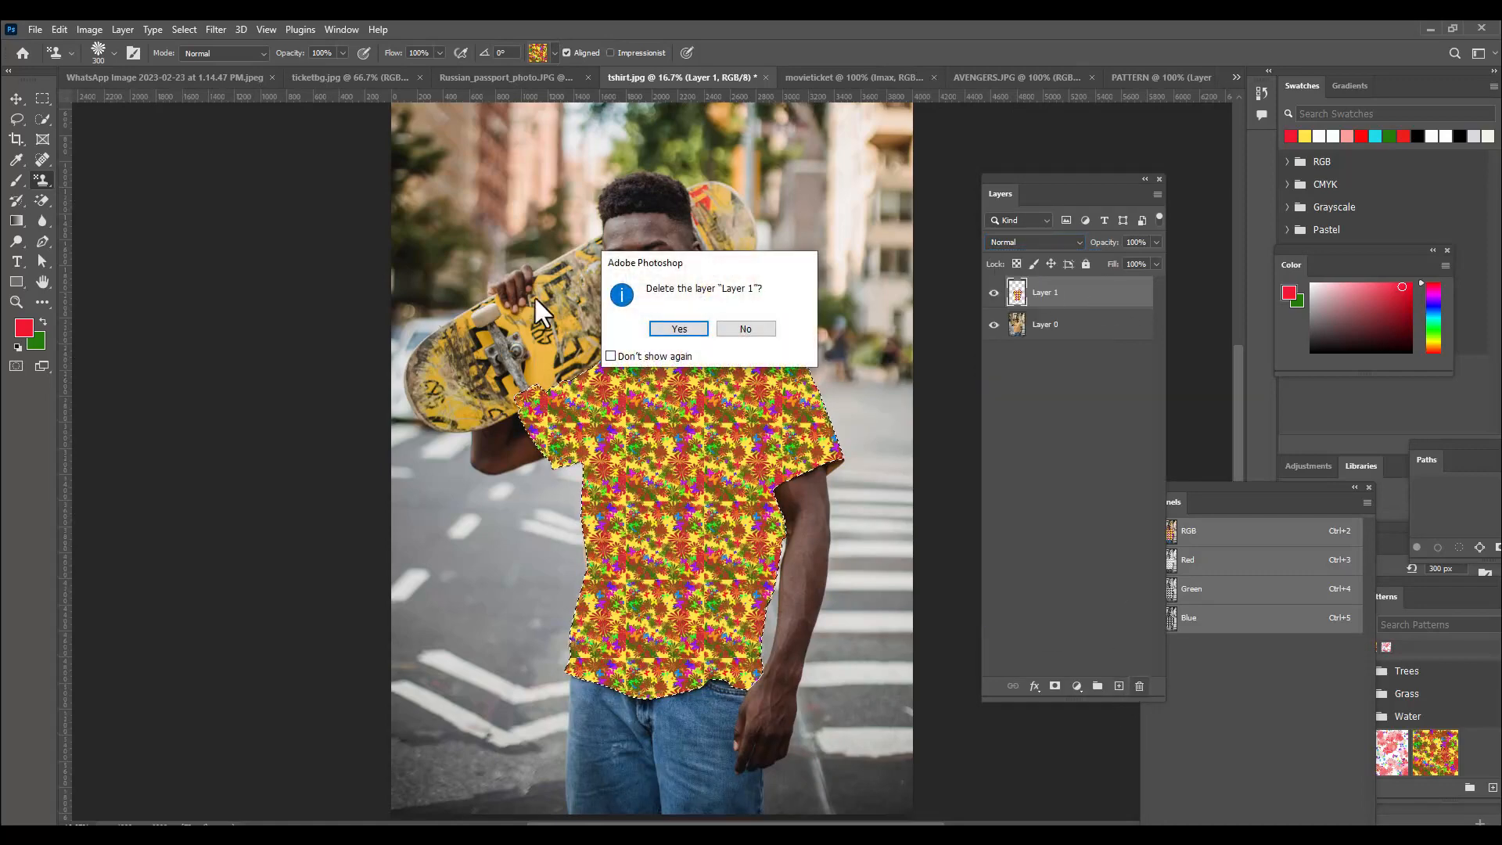
click(687, 327)
mouse_move(1025, 177)
mouse_down()
mouse_move(981, 161)
mouse_move(1006, 164)
mouse_up()
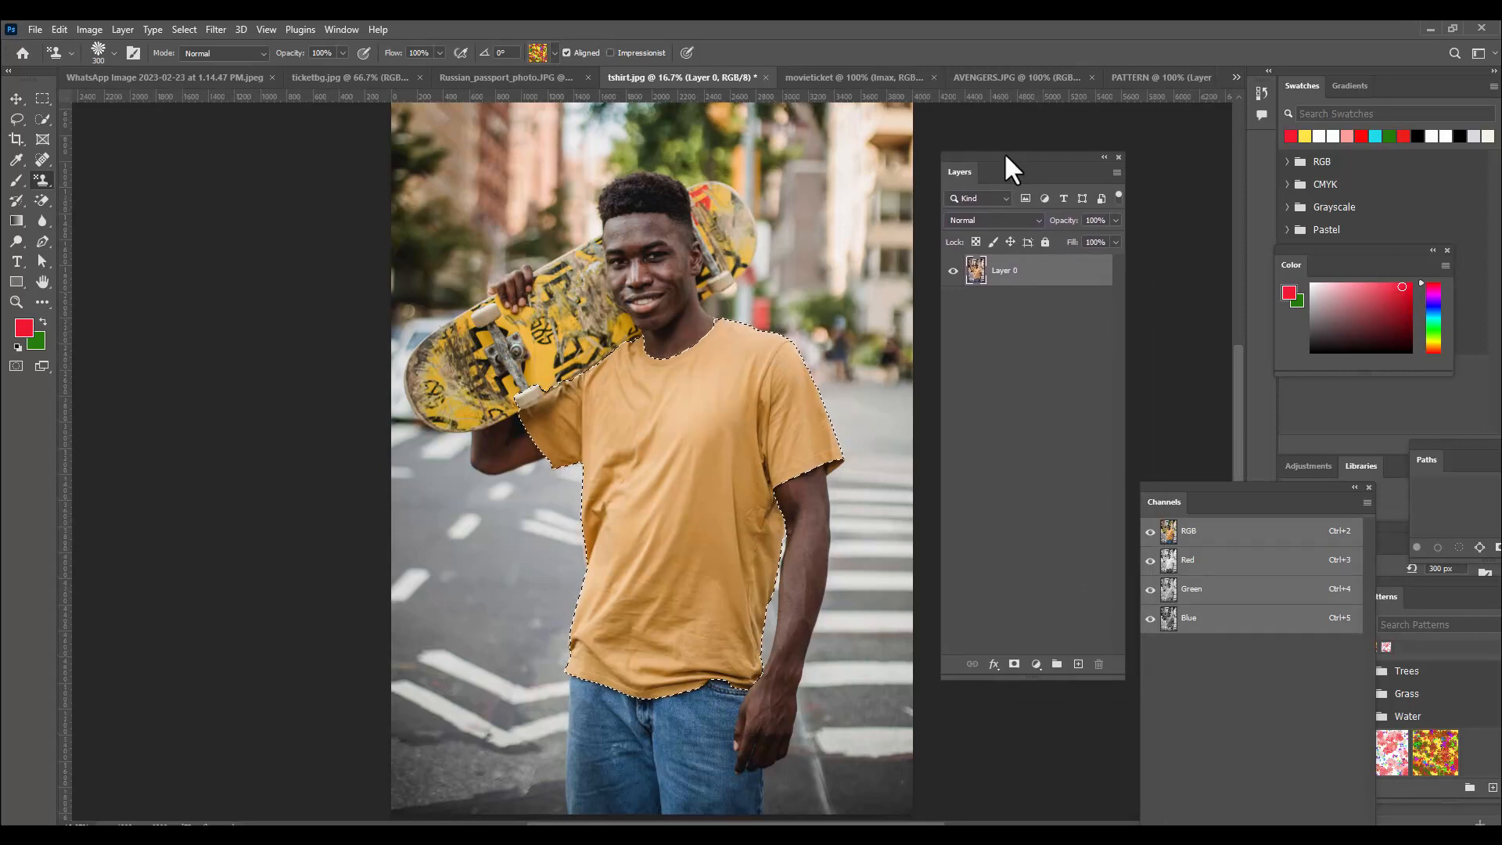
Add a Pattern fill layer over the selected T-shirt using the flower and butterfly pattern
click(1037, 665)
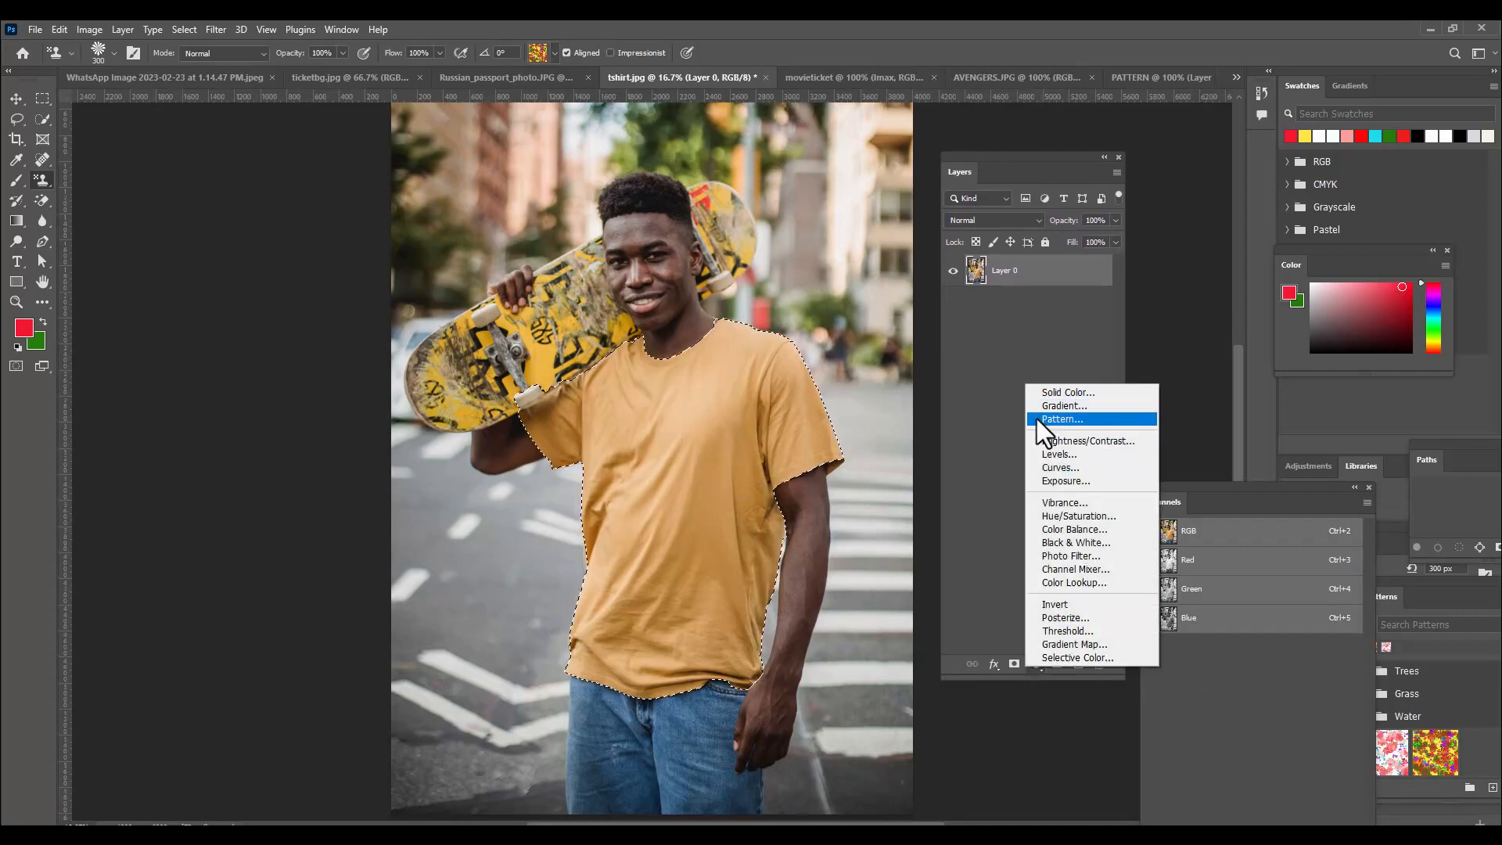
click(1036, 666)
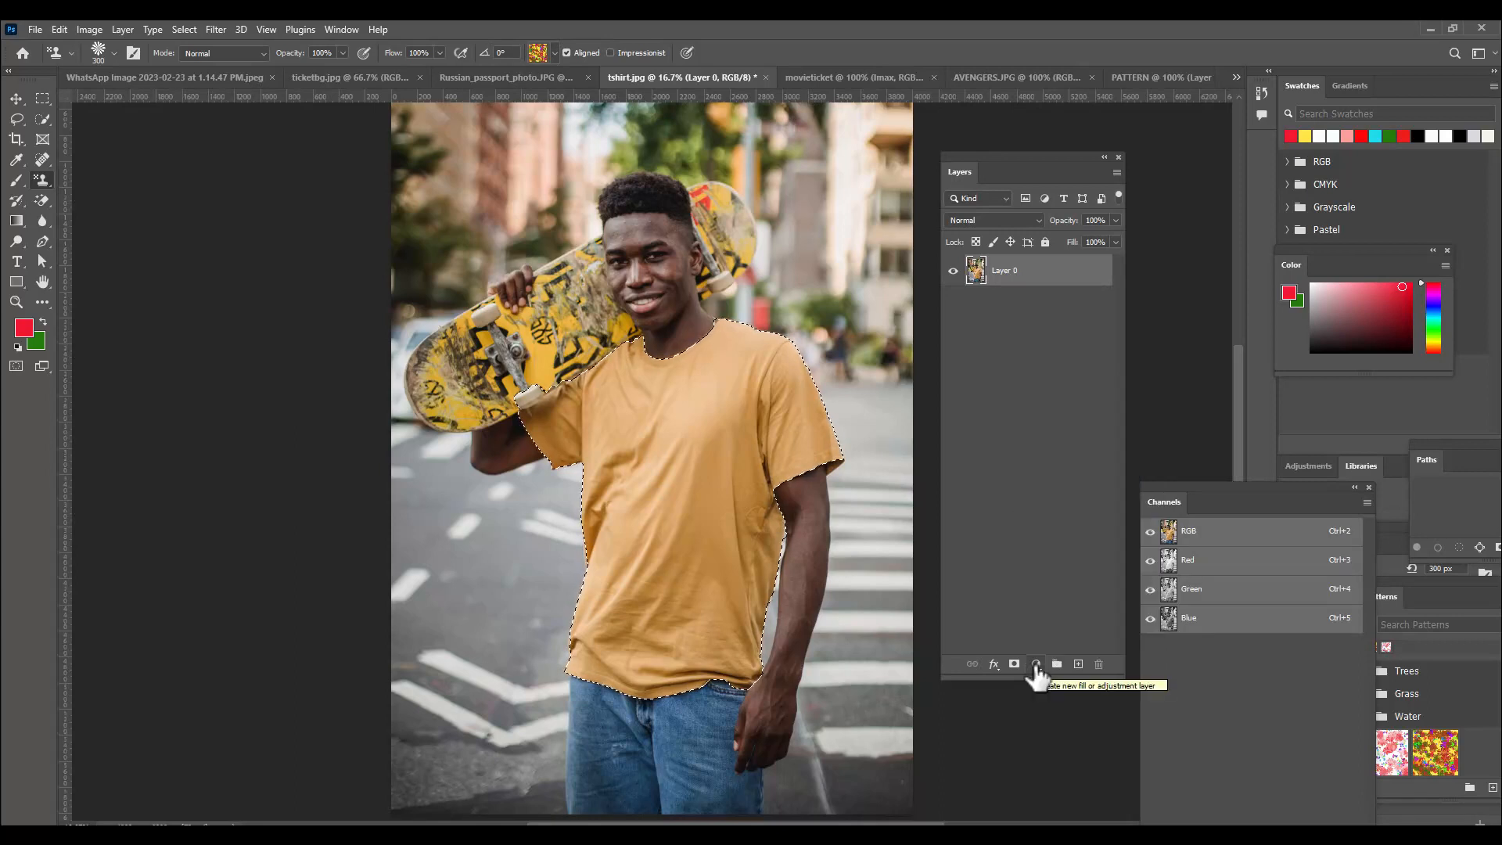
click(1036, 665)
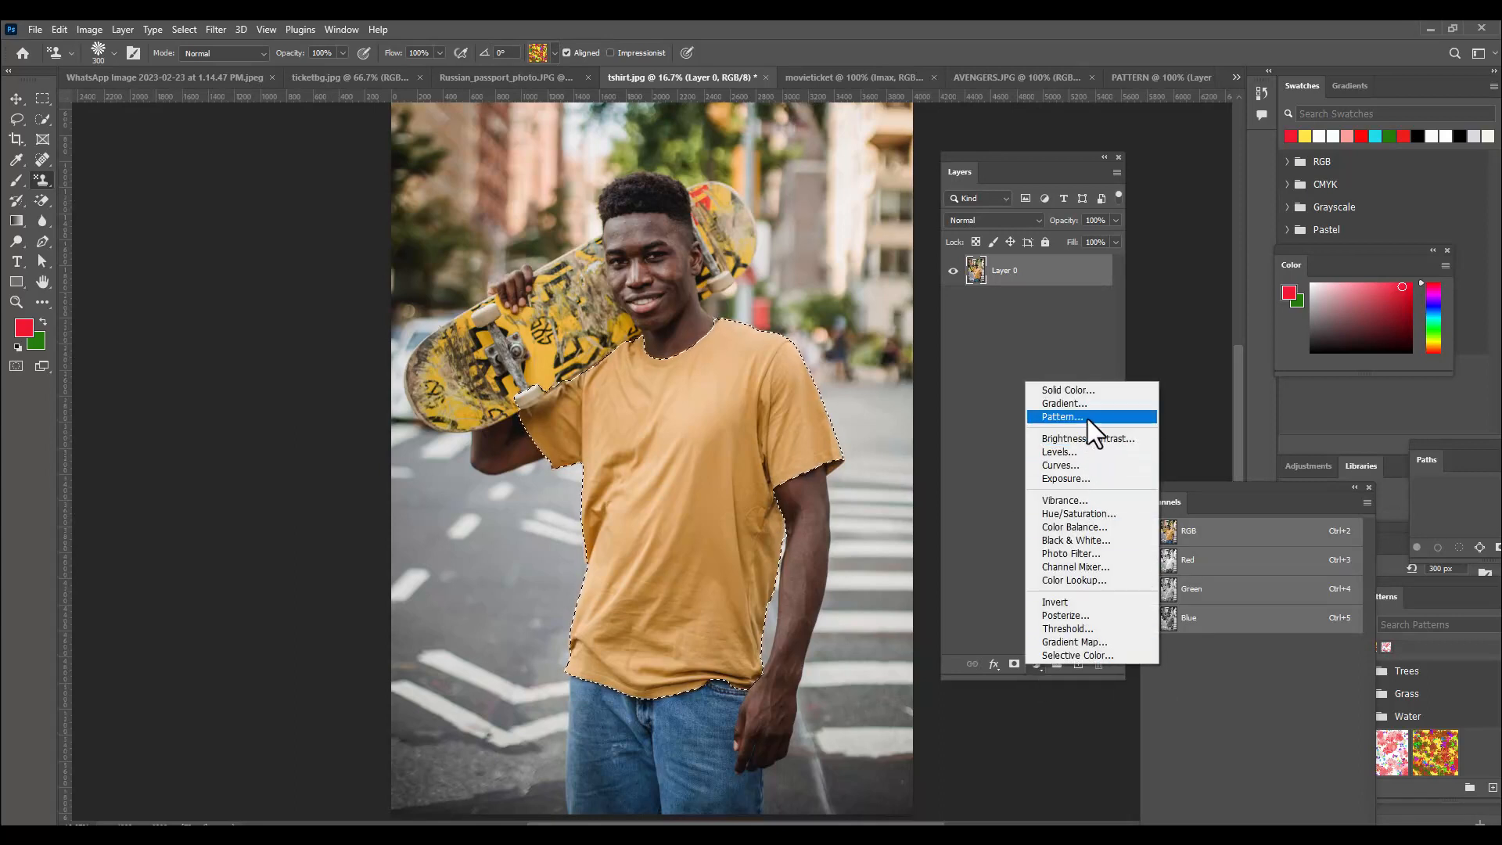
click(1064, 417)
drag(993, 234, 998, 318)
click(979, 371)
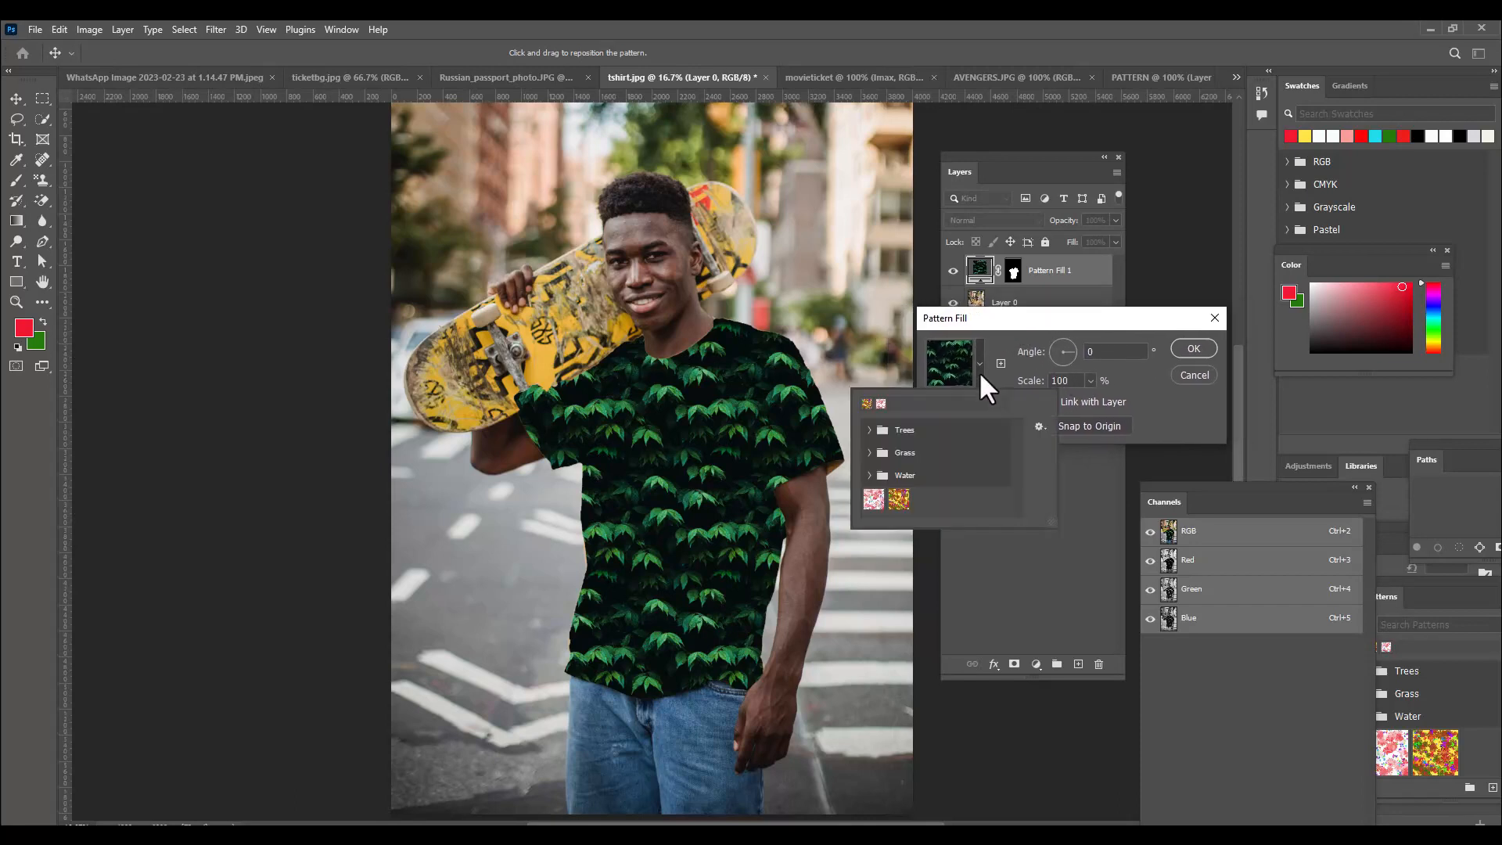
click(899, 501)
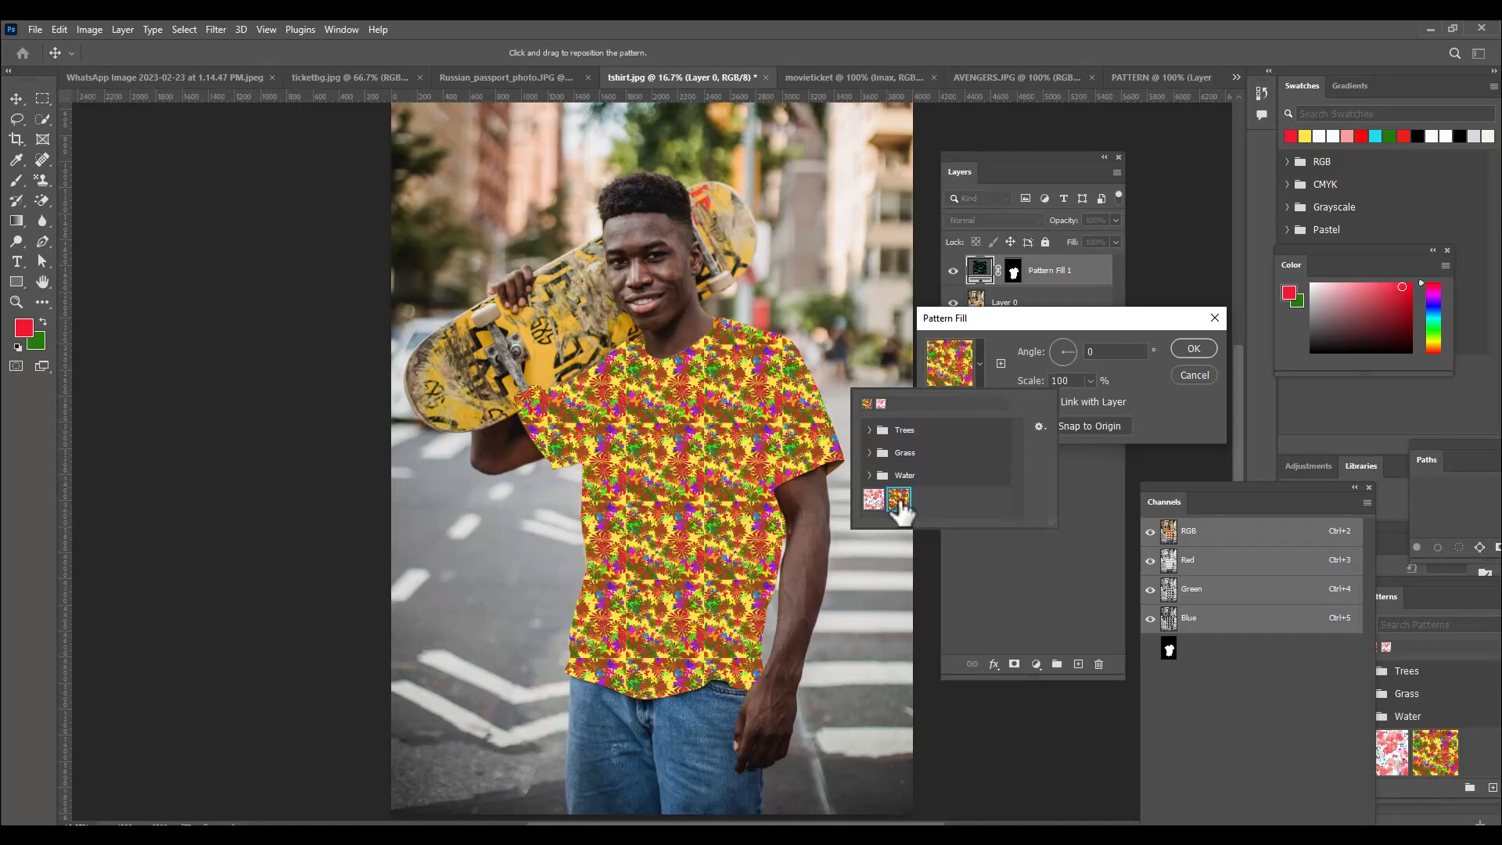
click(997, 313)
drag(997, 313, 945, 360)
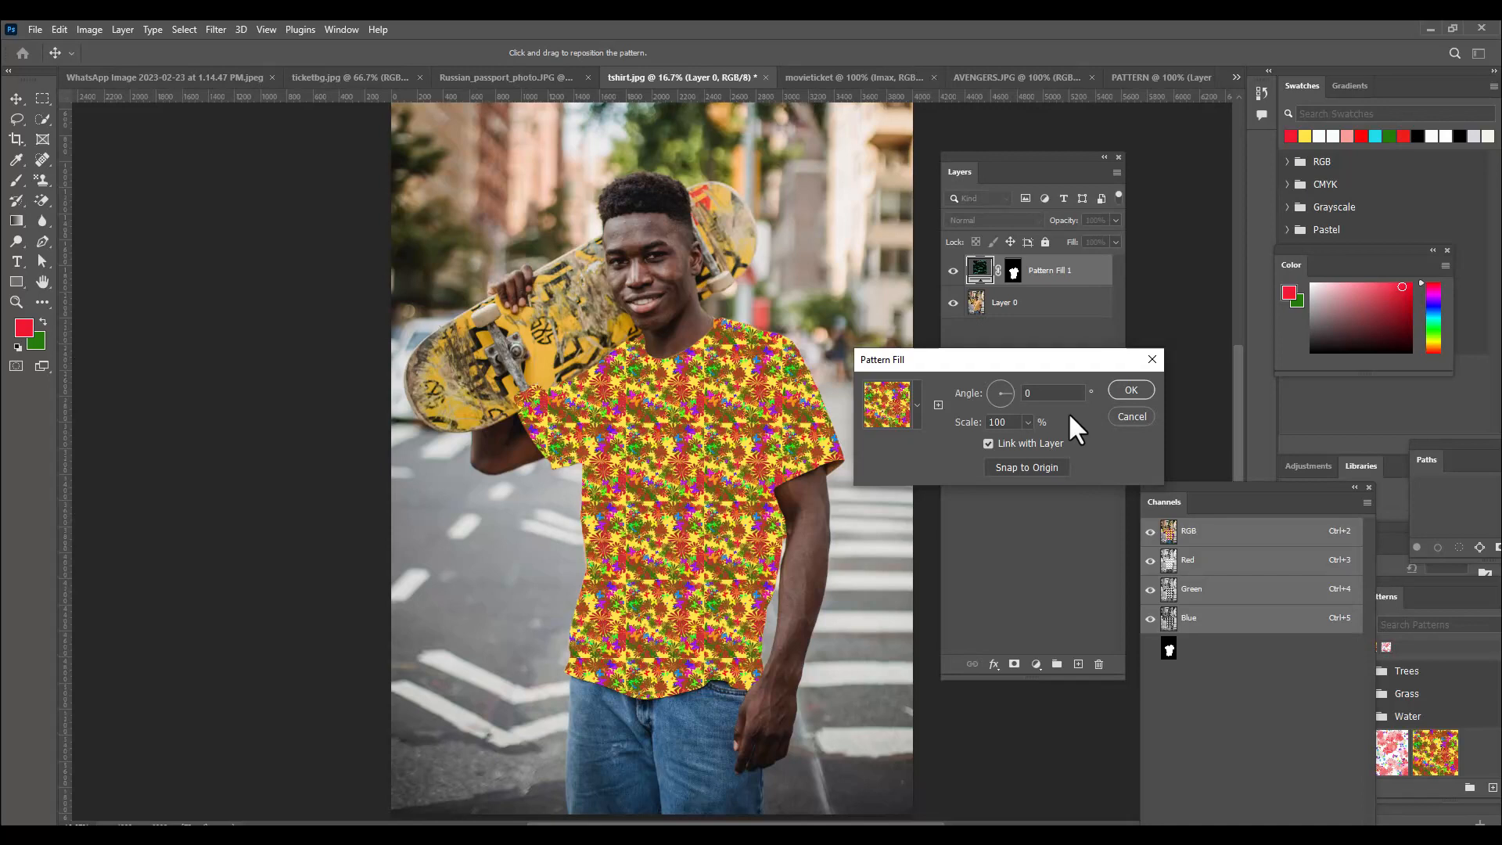
Rotate the T-shirt's pattern fill to -127.48 degrees and set its scale to 133%
drag(942, 359, 956, 358)
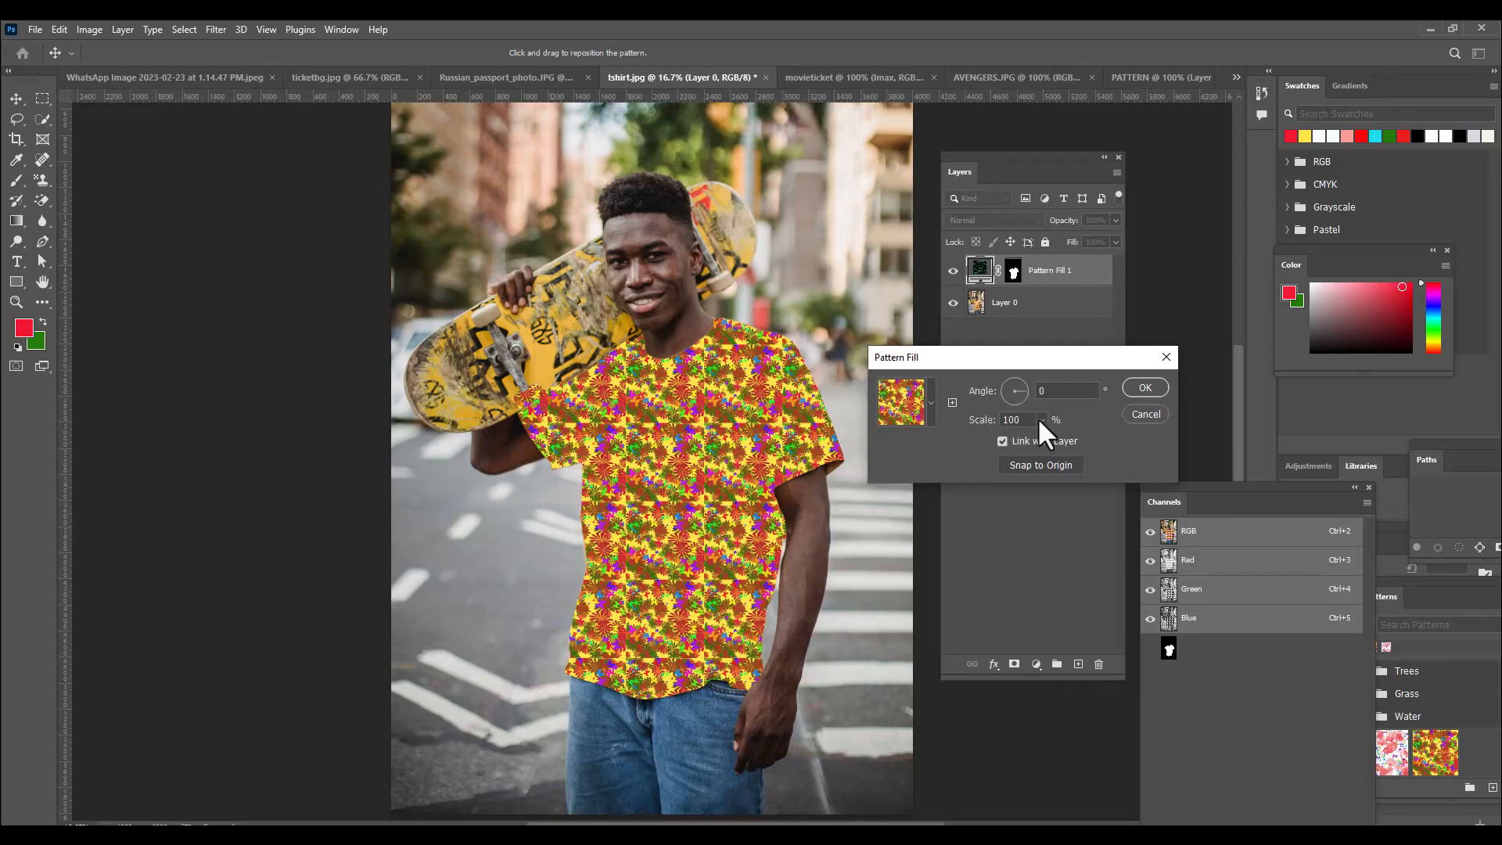
drag(1042, 439, 1010, 393)
click(1017, 388)
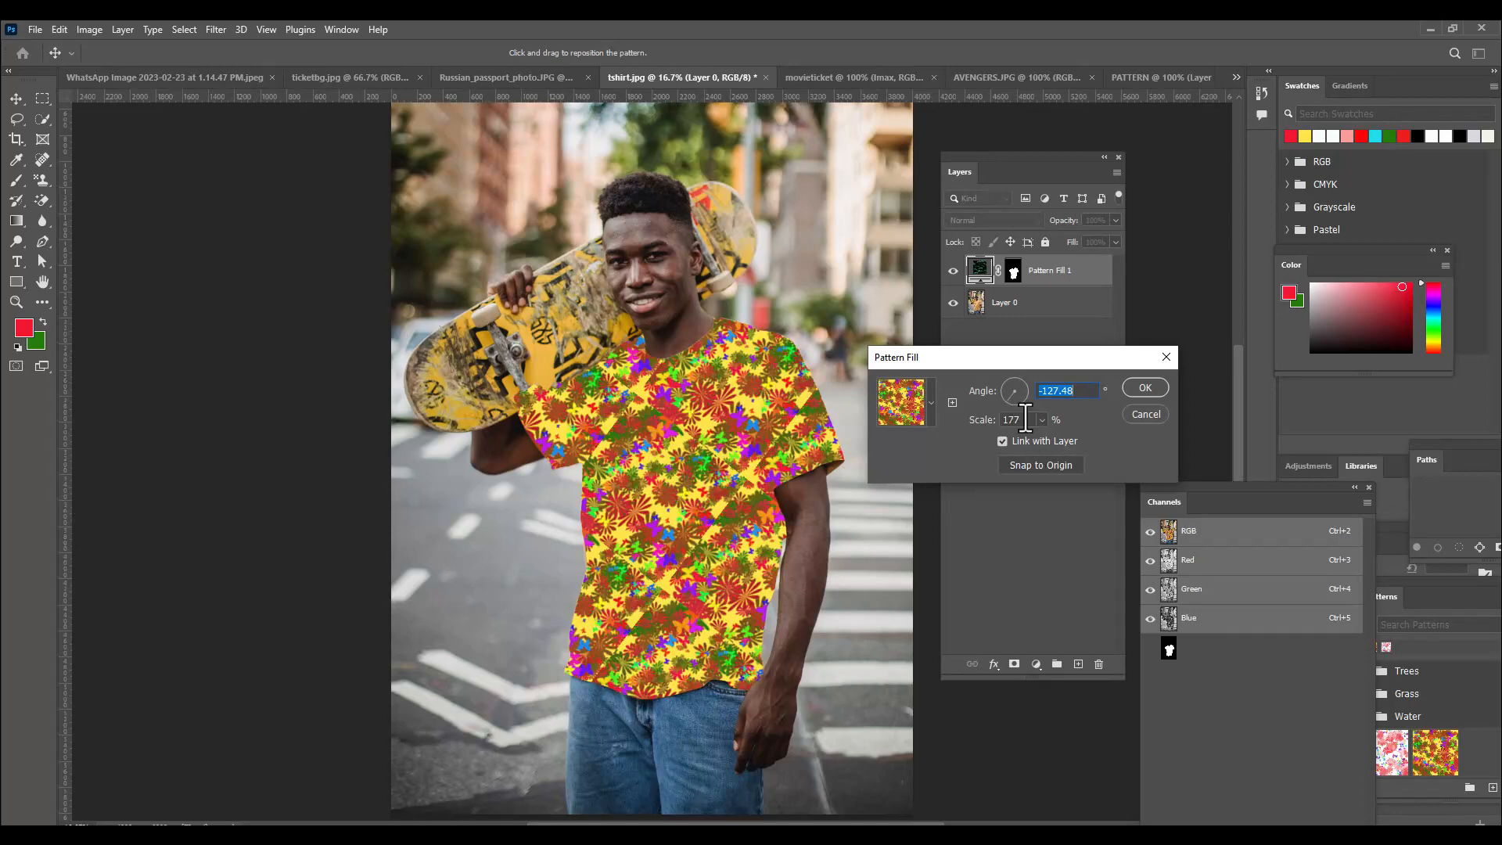
drag(1038, 438, 1032, 434)
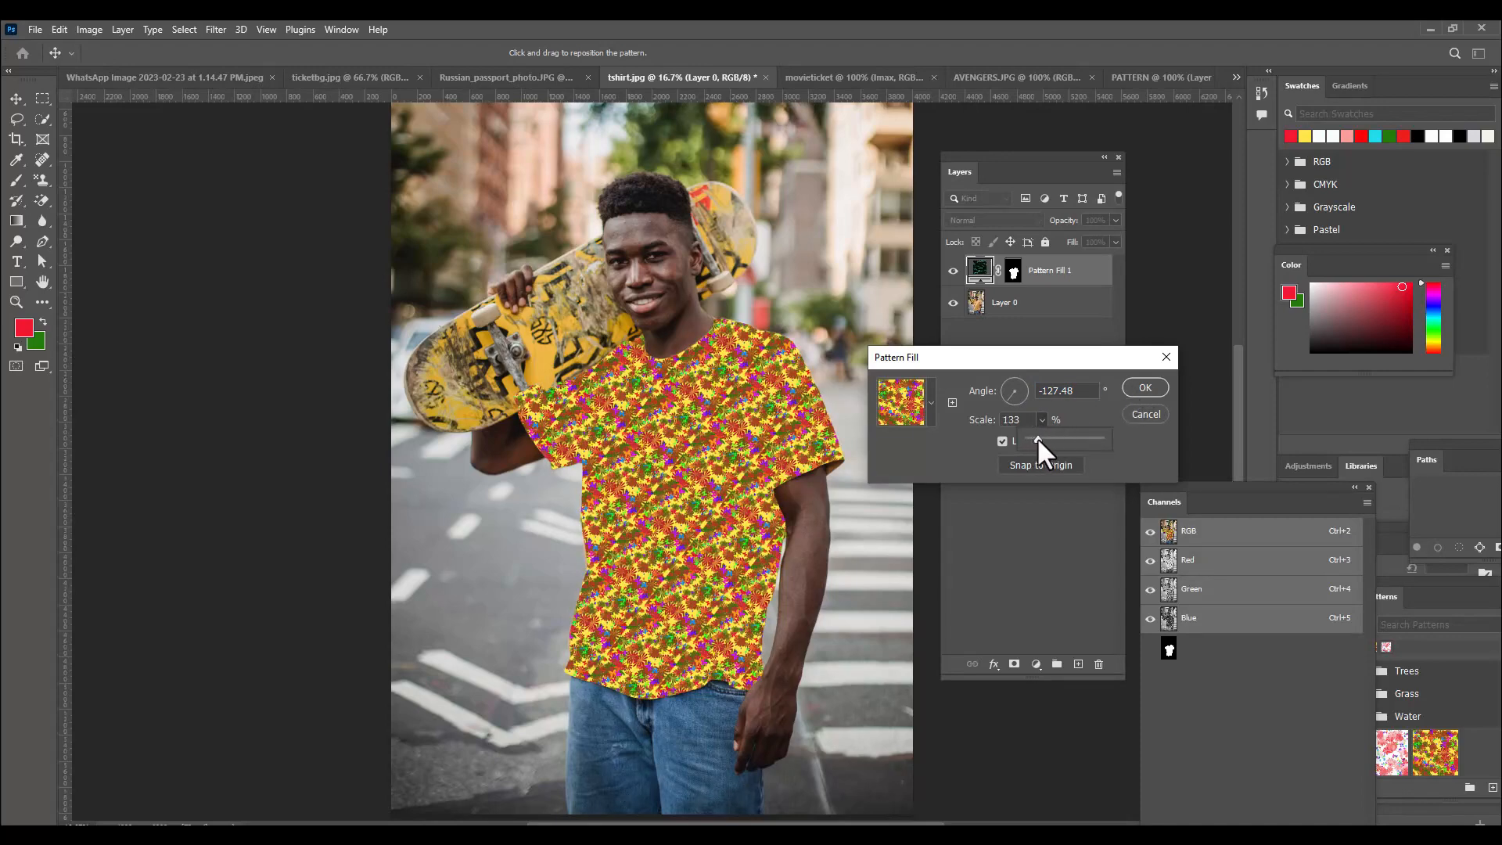
click(1145, 388)
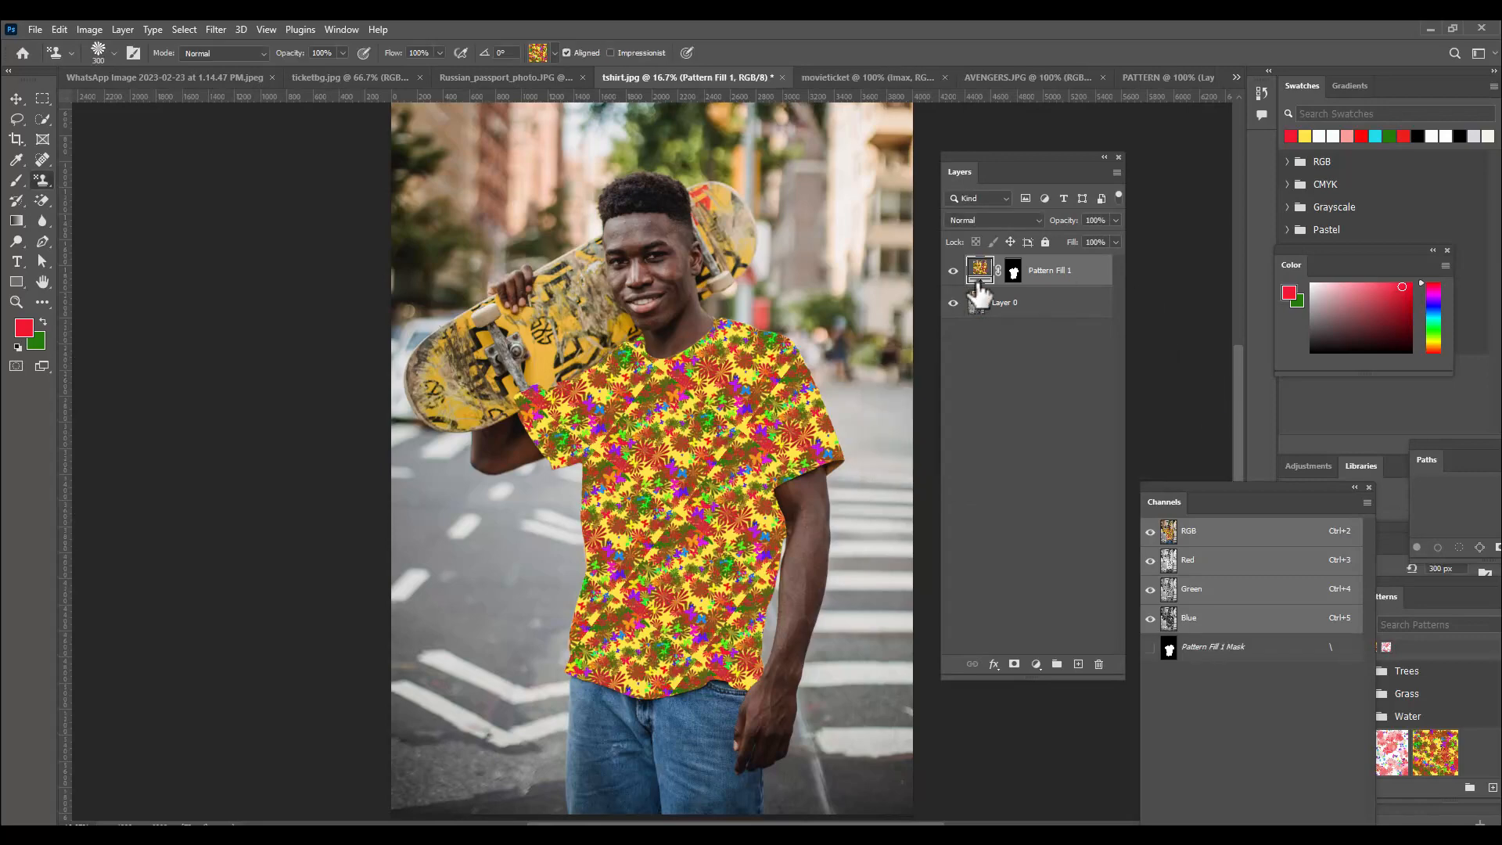
Try the Linear Burn and Multiply blend modes on the pattern fill layer
click(1003, 222)
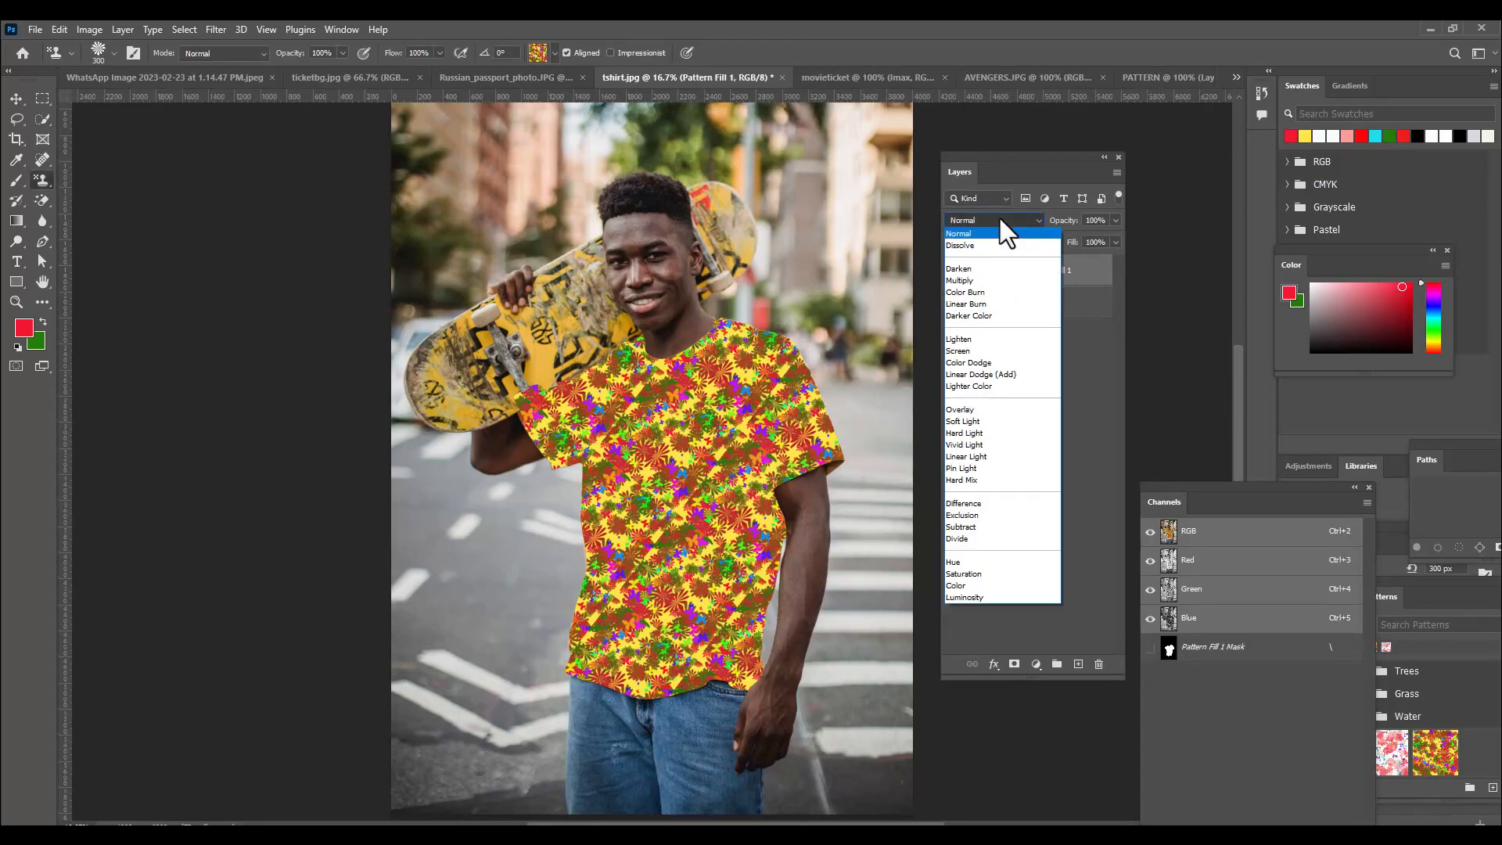
click(994, 304)
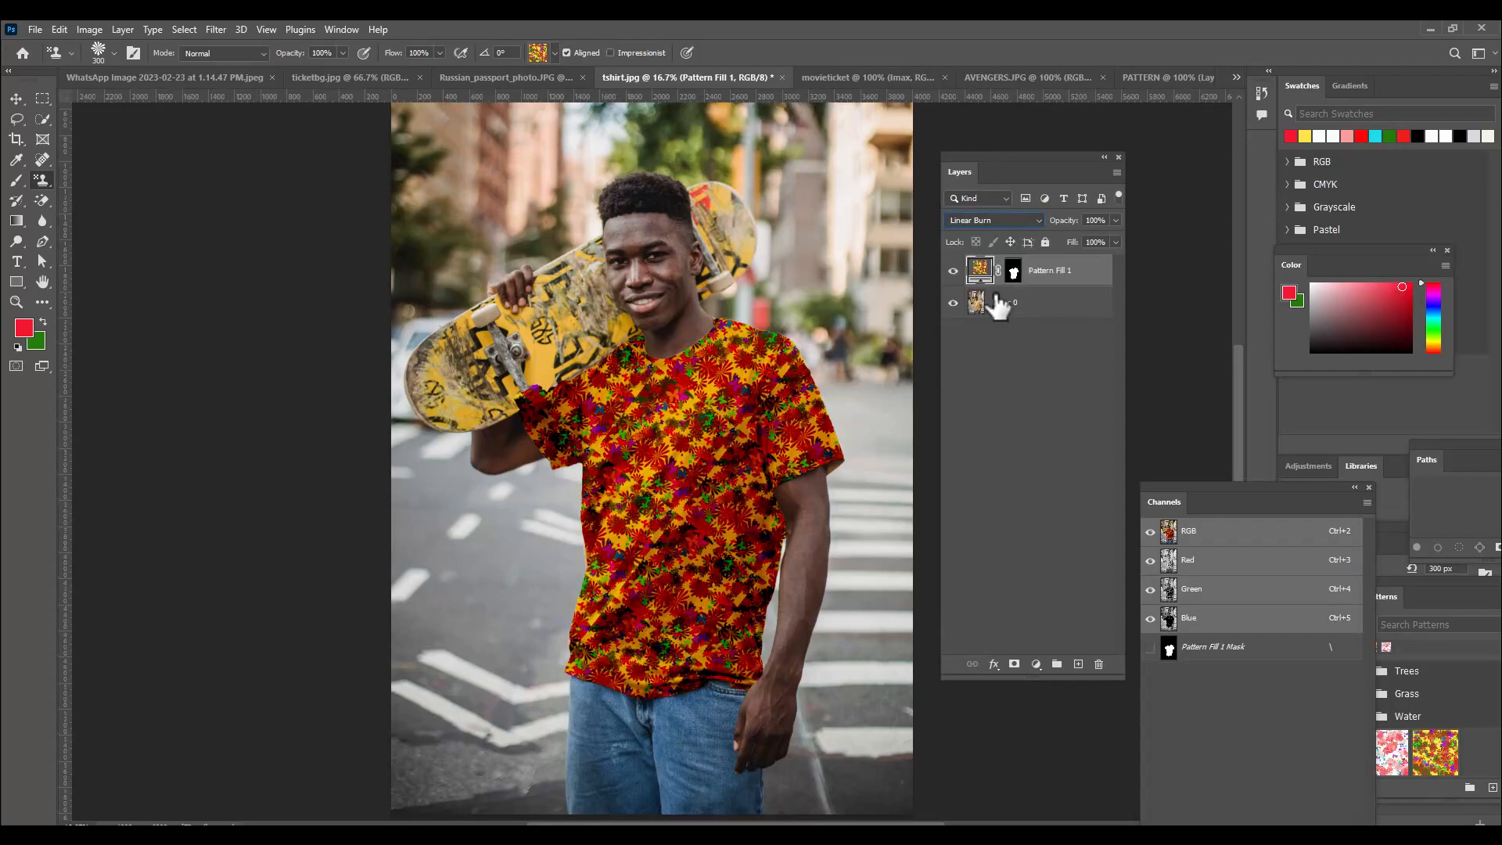
click(979, 219)
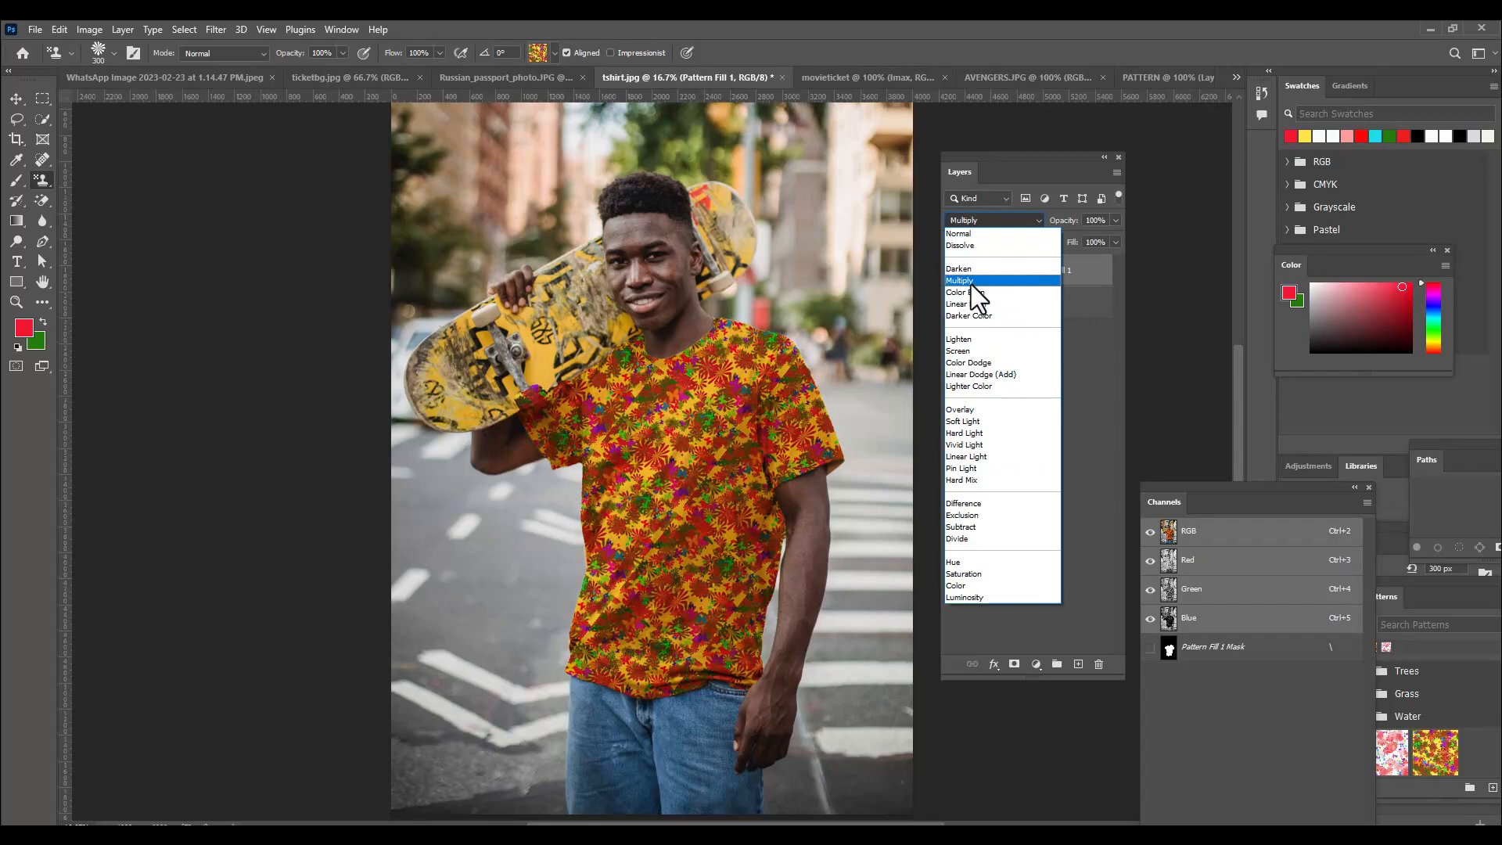
click(970, 284)
Set the pattern fill layer's blend mode to Soft Light and duplicate the layer
click(997, 220)
click(989, 421)
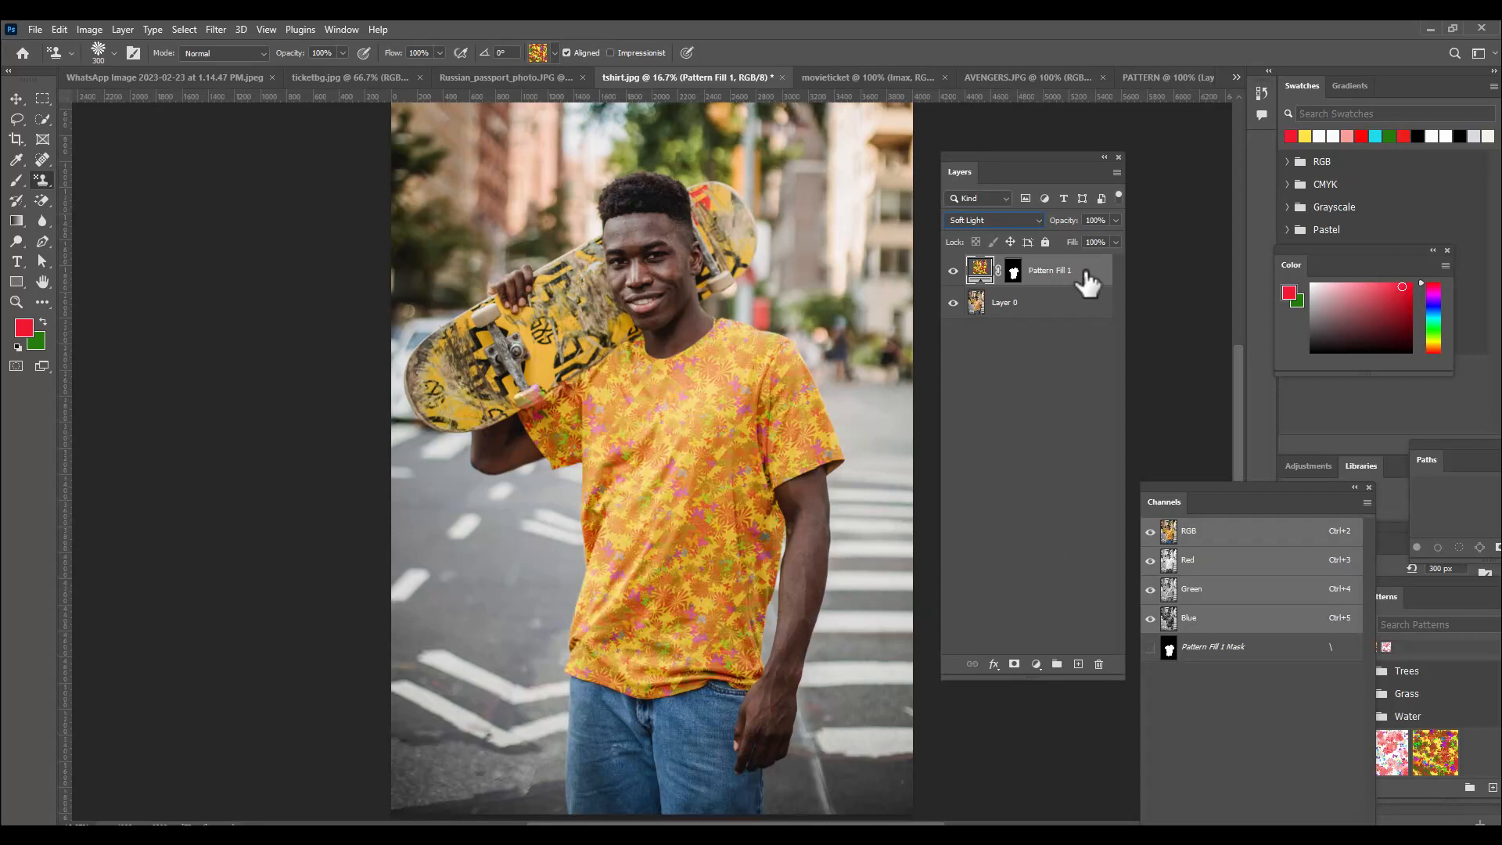
key(ctrl+j)
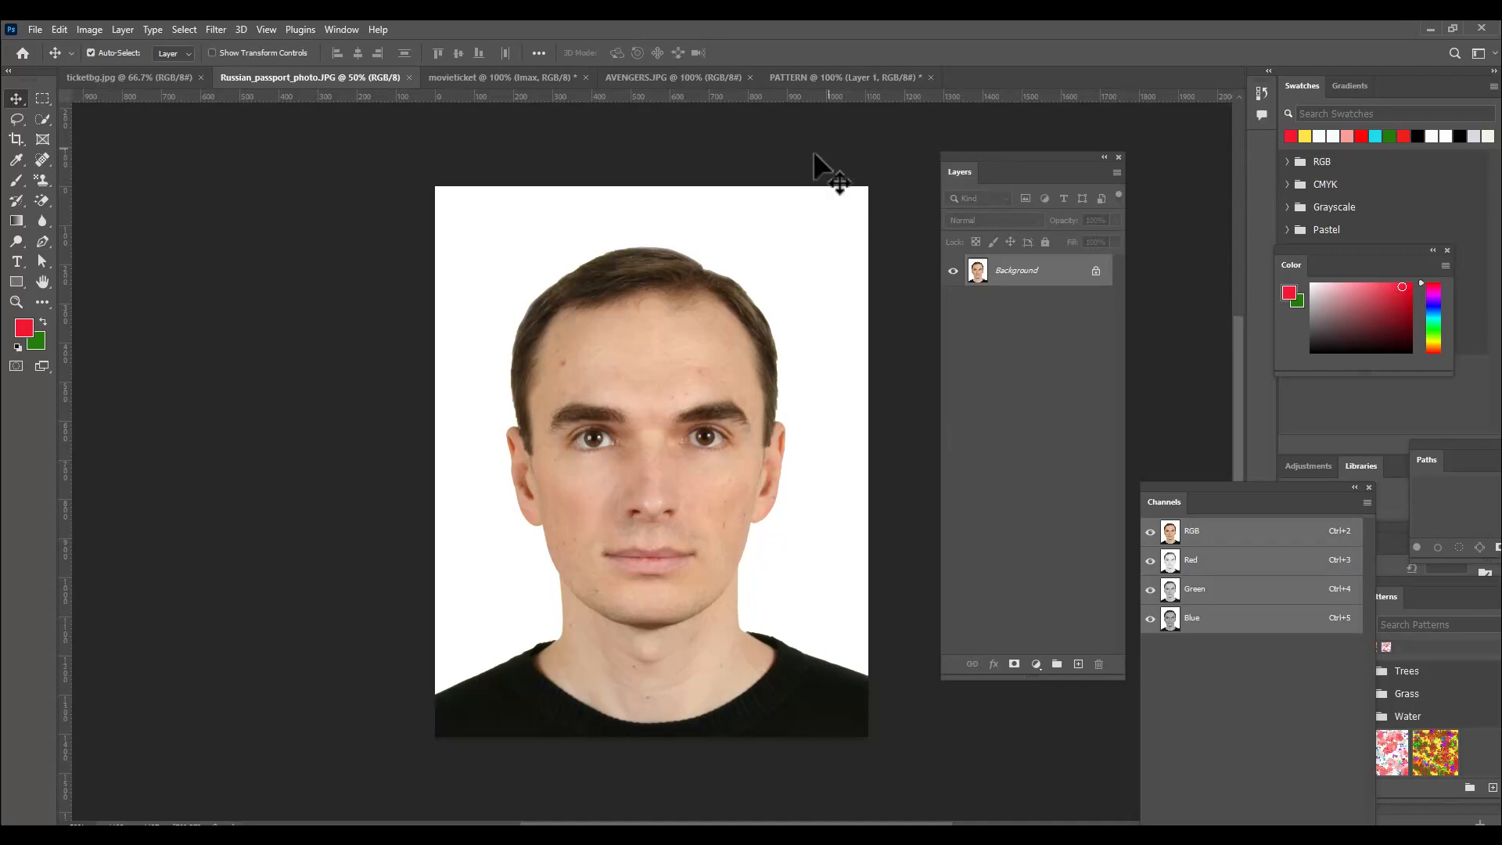
Start a new document measured in inches, with a width of 2 and a height of 3
drag(961, 167, 1009, 162)
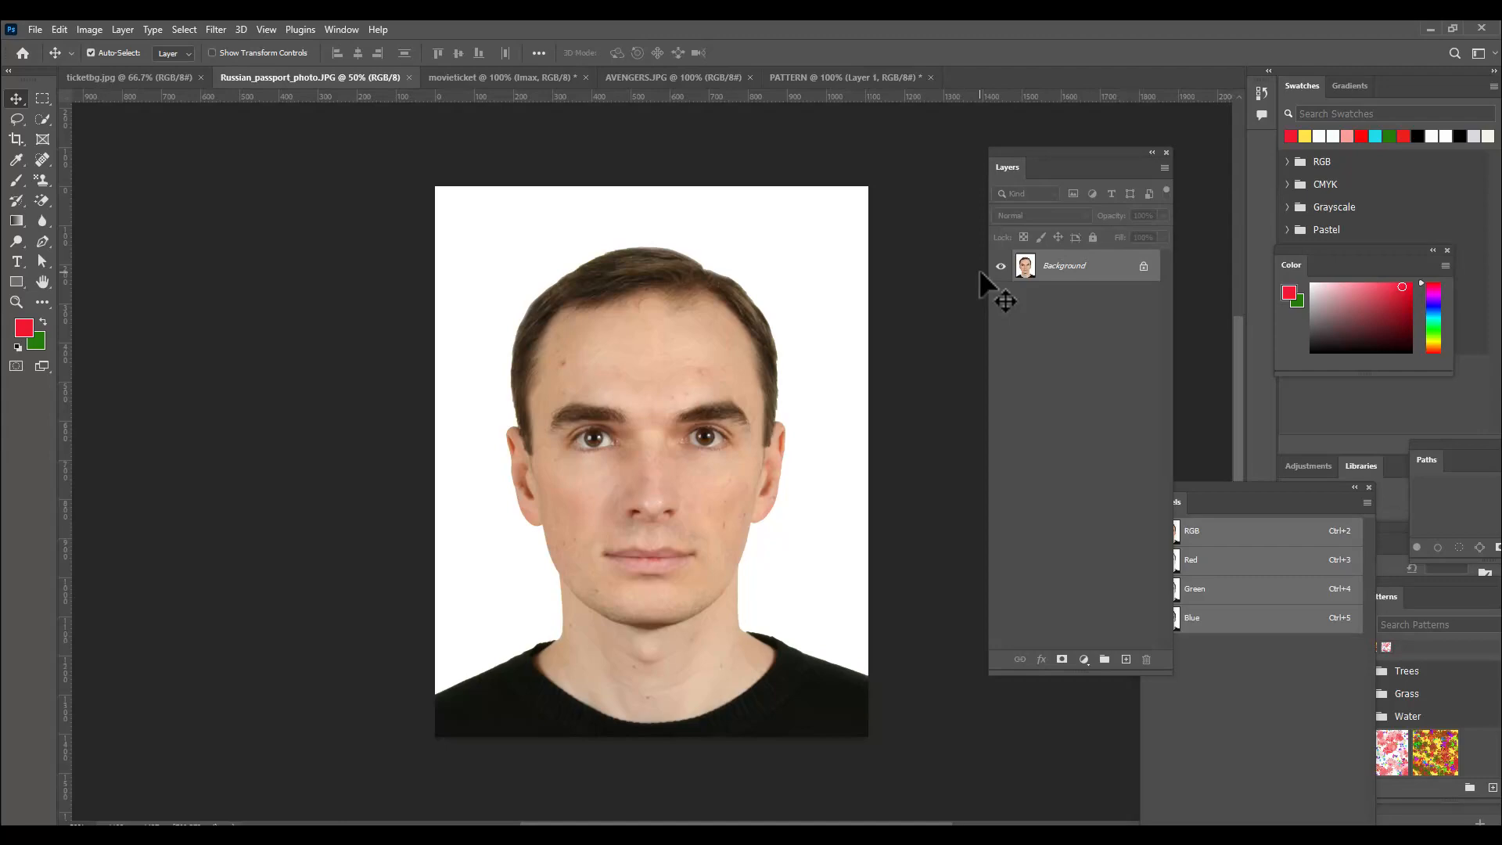
key(ctrl+n)
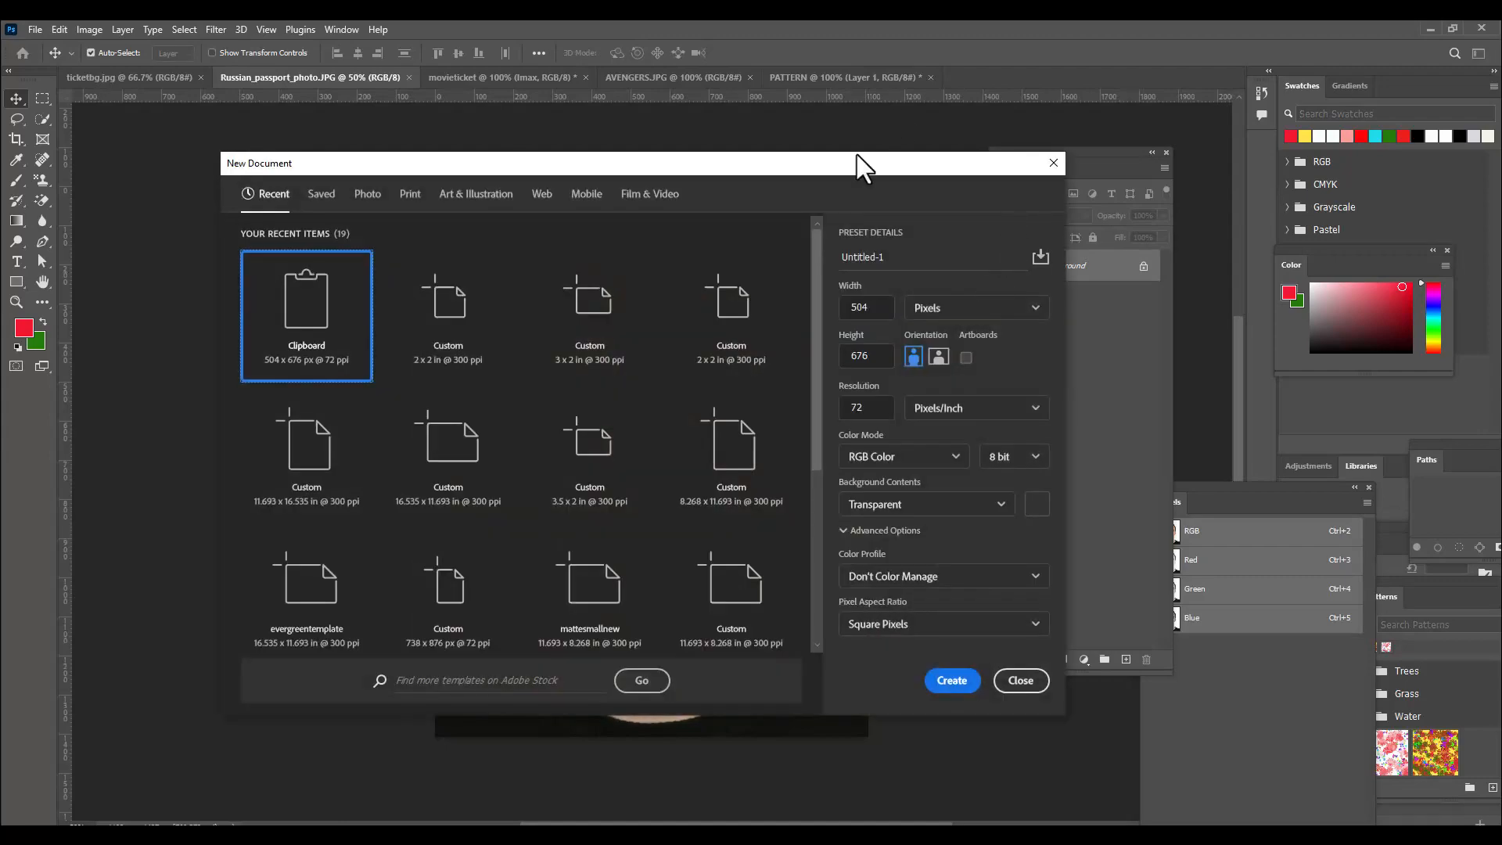
click(972, 309)
click(952, 360)
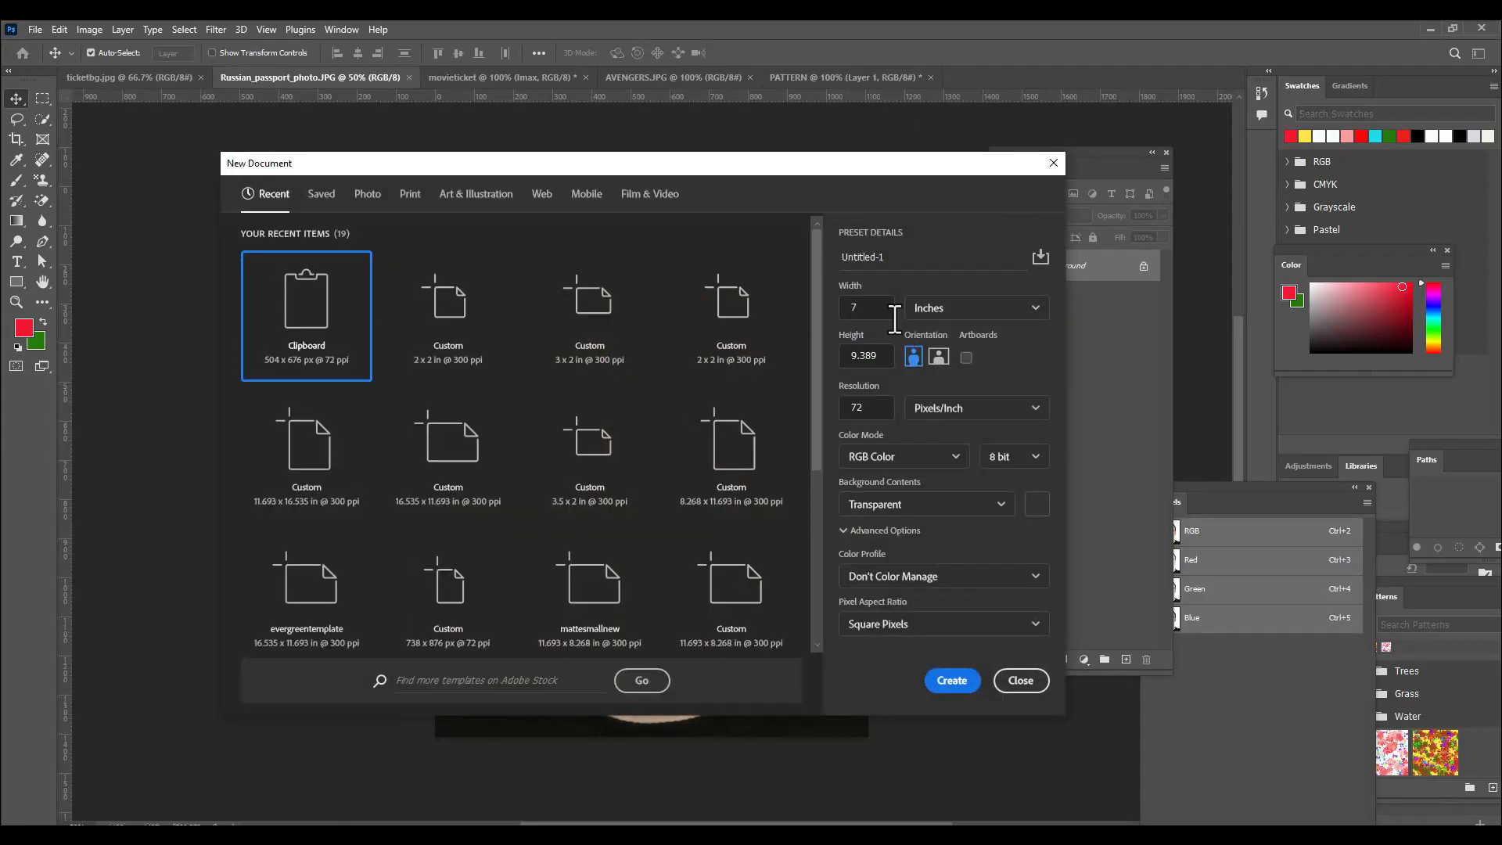
text(2)
drag(881, 348, 814, 356)
text(3)
Name the new document passportphoto, set its resolution to 300 pixels/inch, and create it
click(886, 258)
text(passportphoto)
drag(867, 169, 838, 170)
click(845, 409)
text(300)
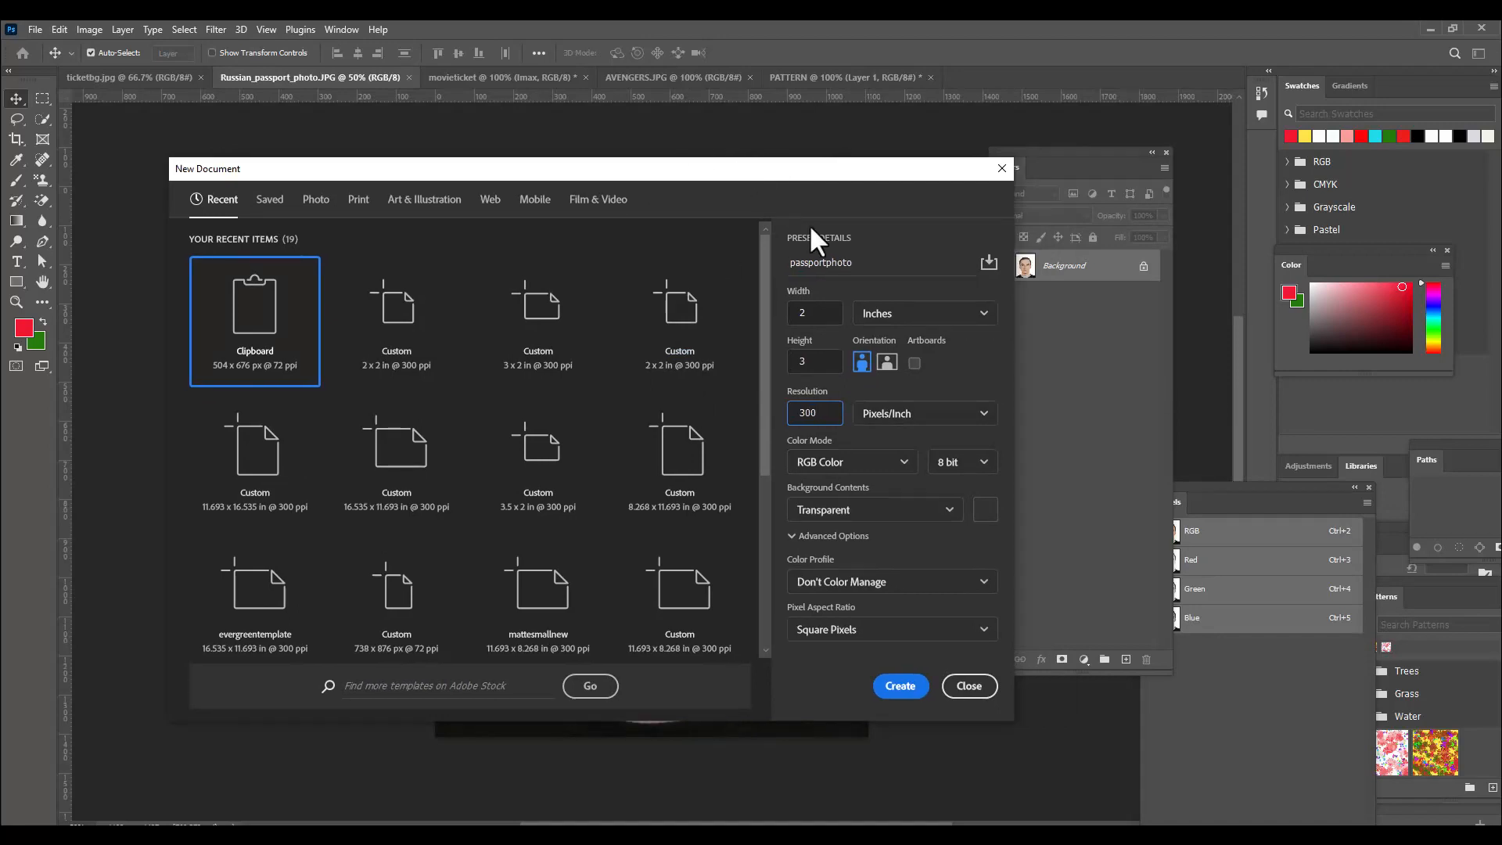
click(900, 689)
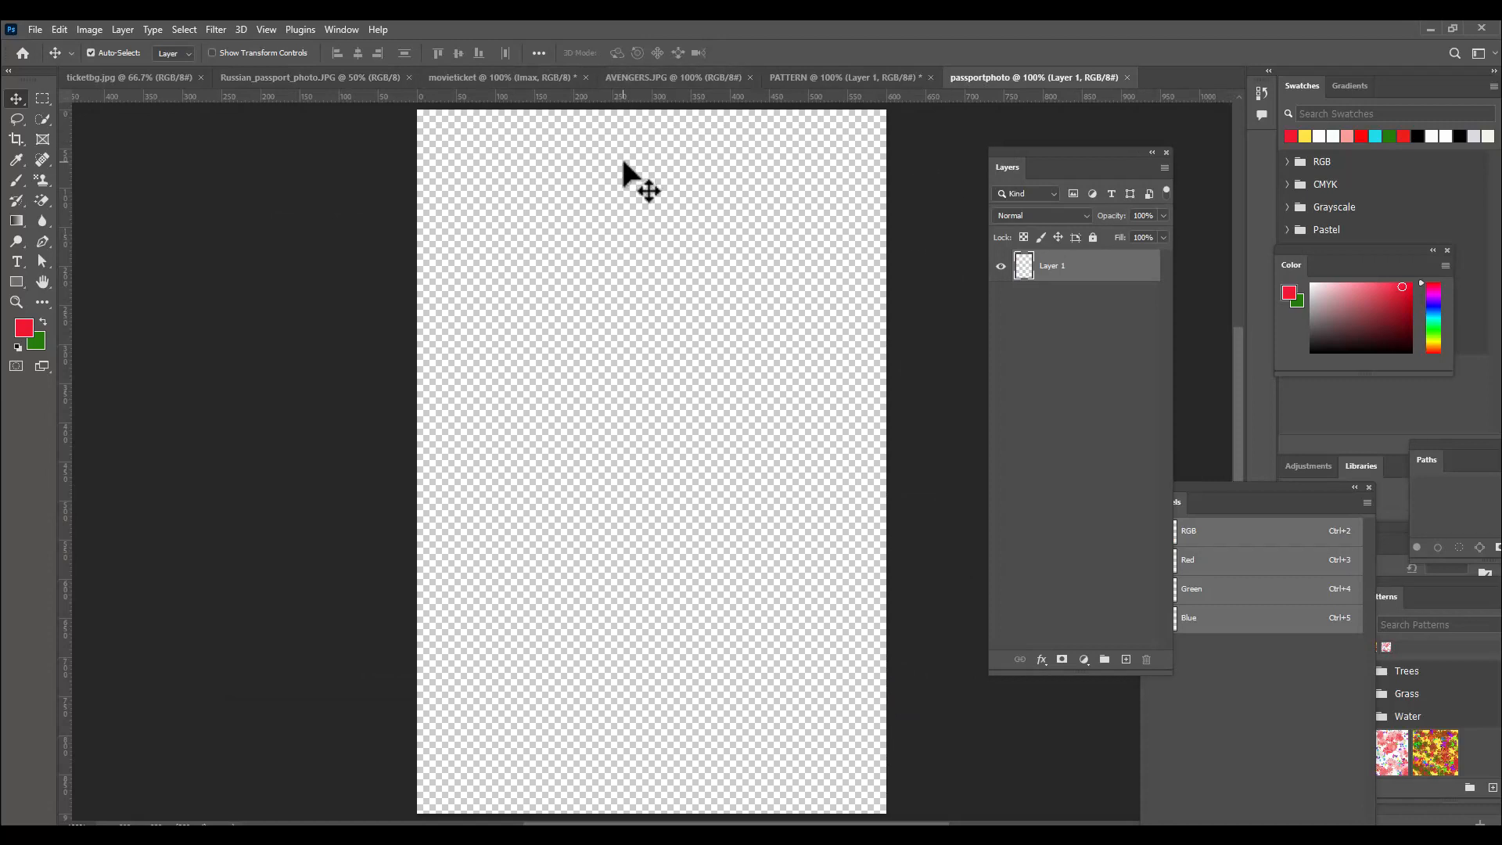
Copy the portrait from Russian_passport_photo.JPG into the passportphoto document as a new layer
click(274, 77)
drag(723, 263, 695, 382)
key(ctrl+minus)
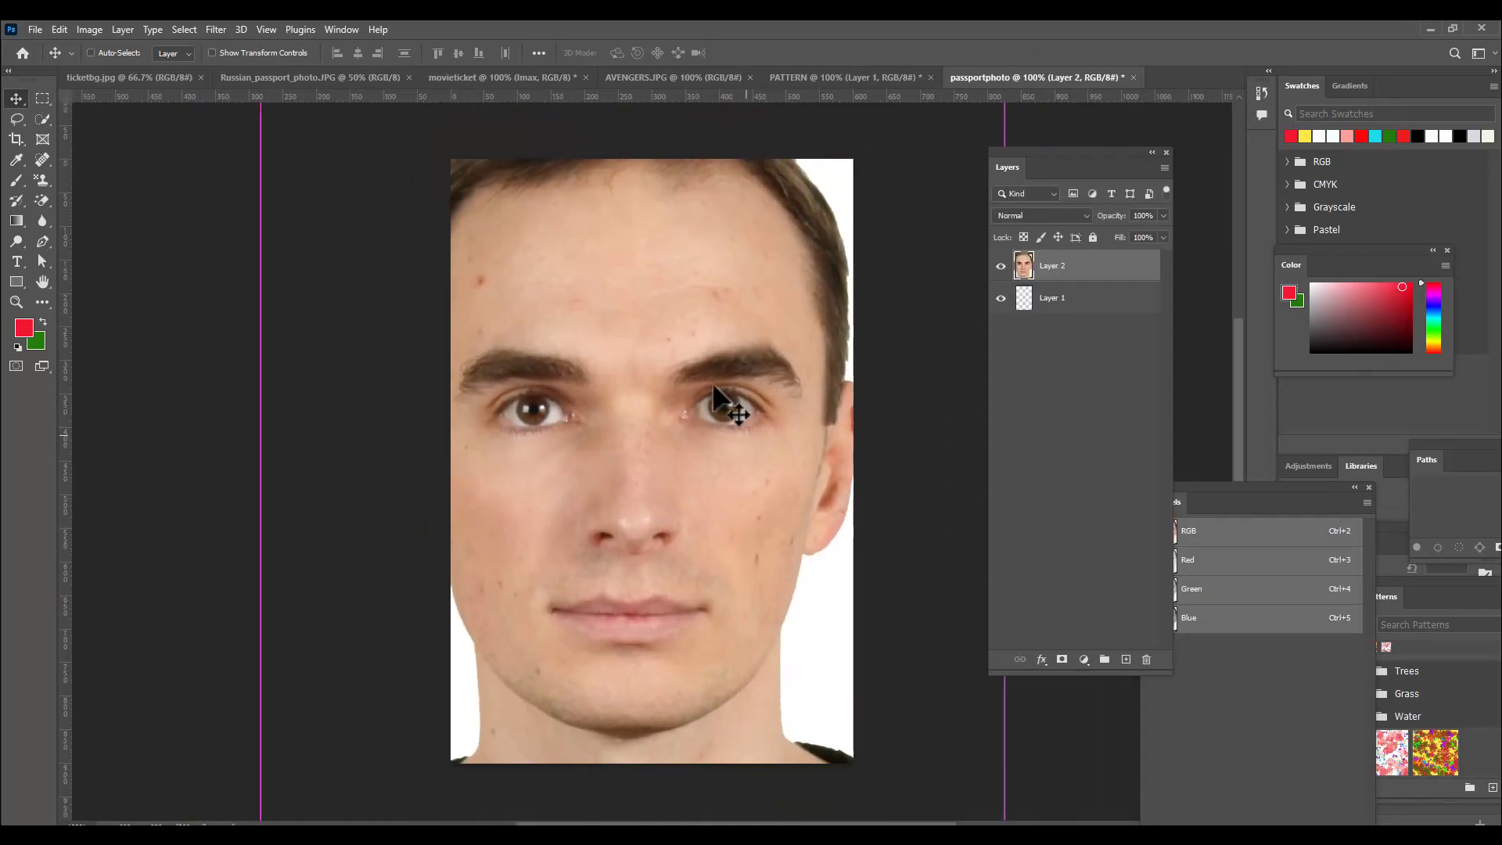
Scale the portrait layer to about 65% and centre it so the head and shoulders fit the canvas
key(ctrl+minus)
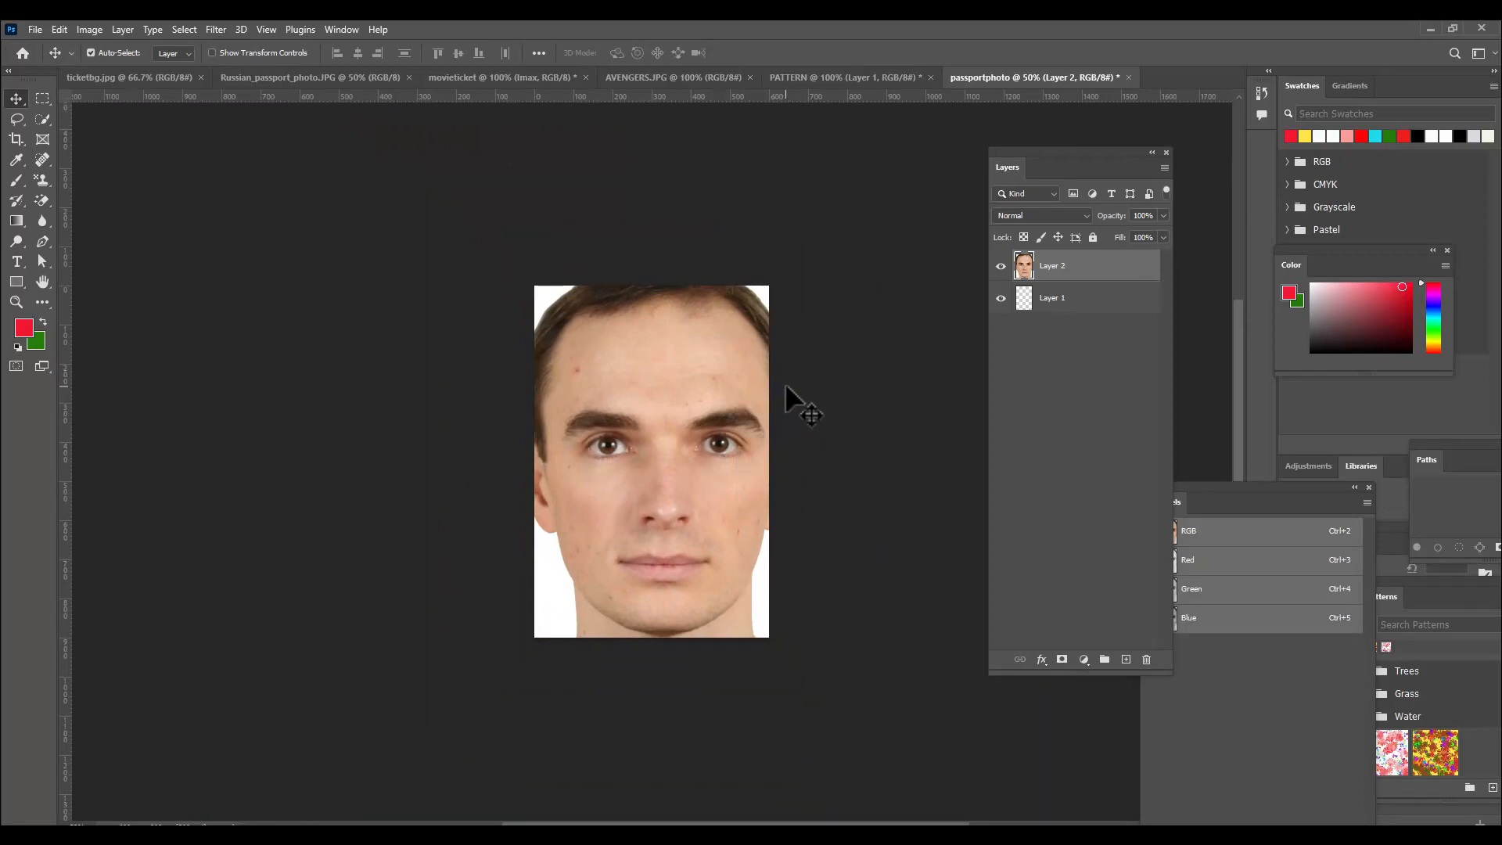
key(ctrl+t)
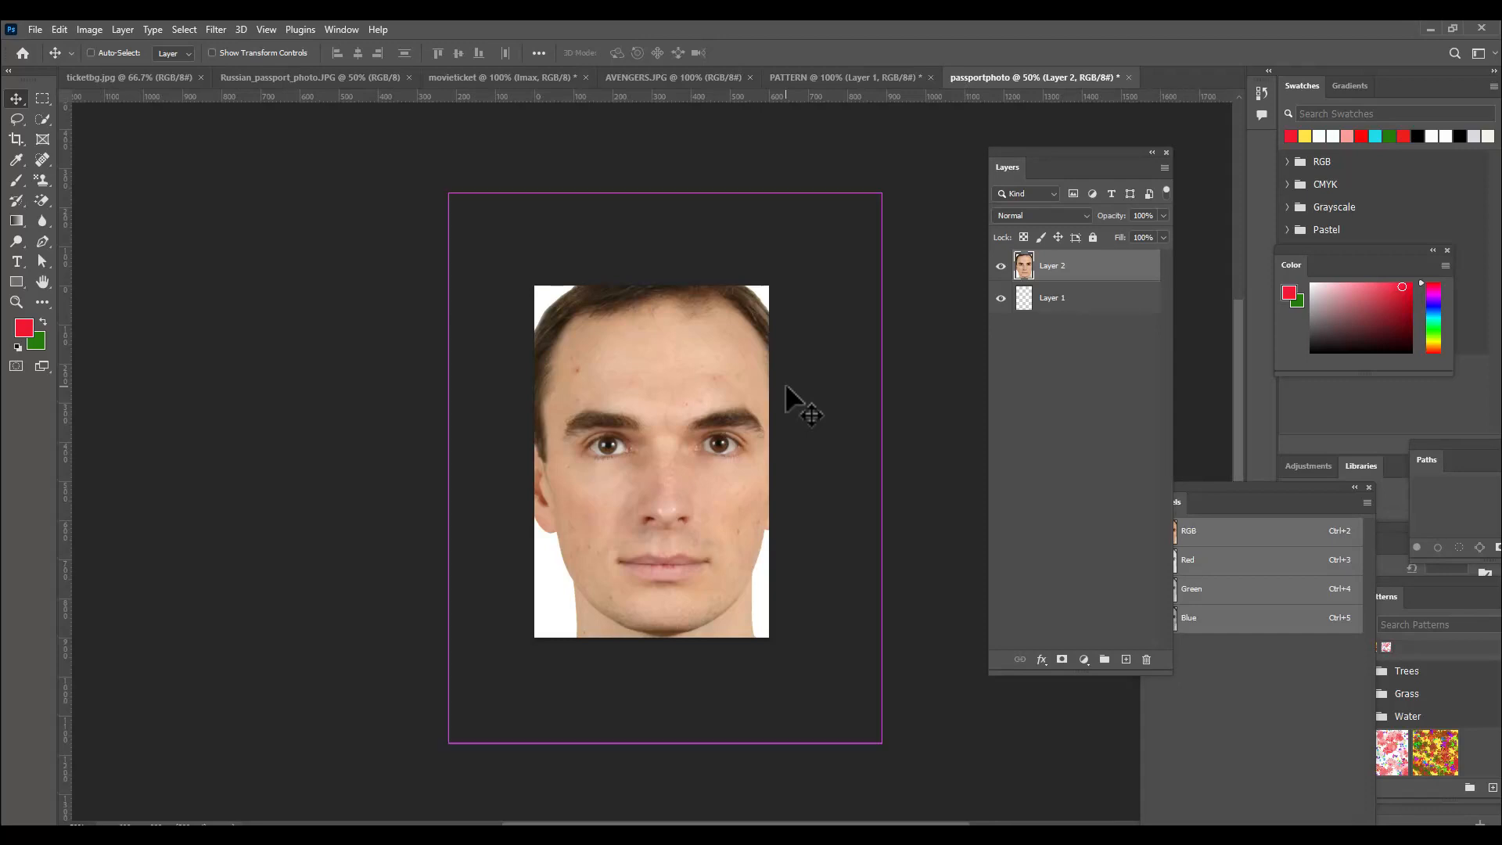
drag(882, 190, 801, 266)
drag(723, 324, 711, 344)
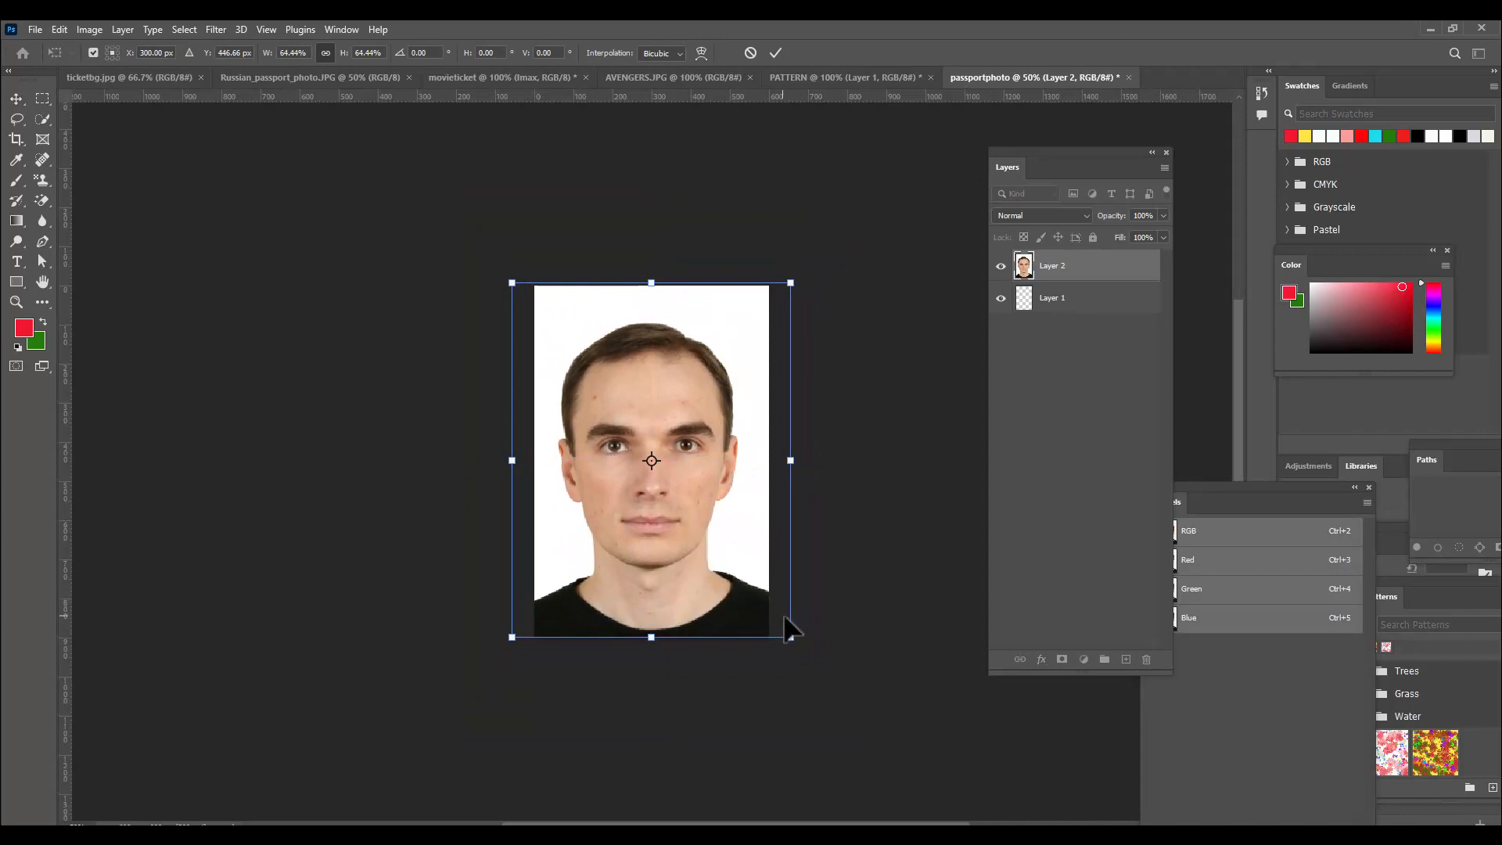
drag(791, 635, 797, 645)
drag(749, 595, 748, 599)
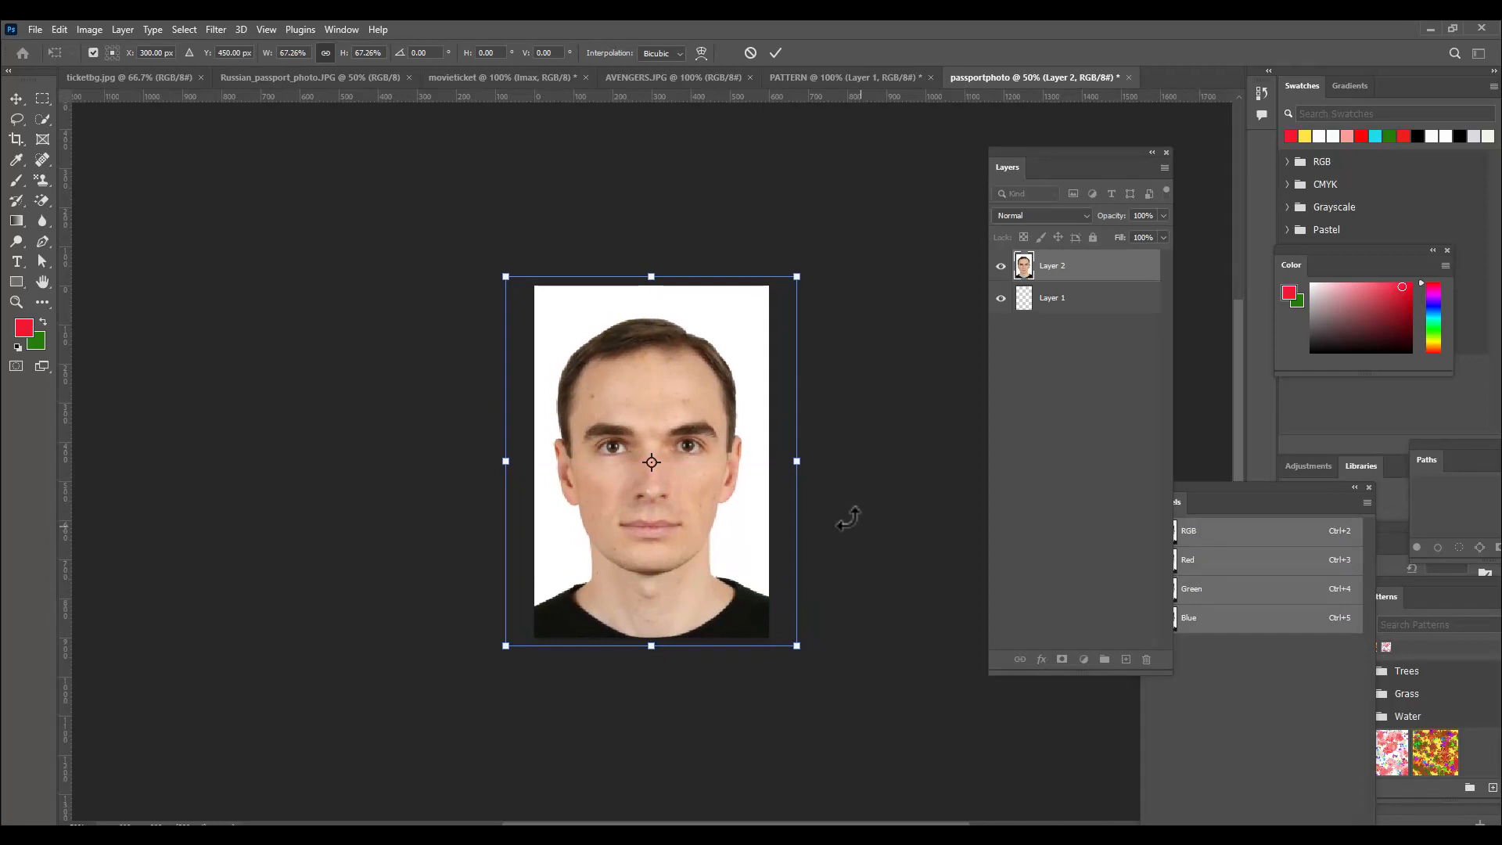
drag(798, 273, 792, 282)
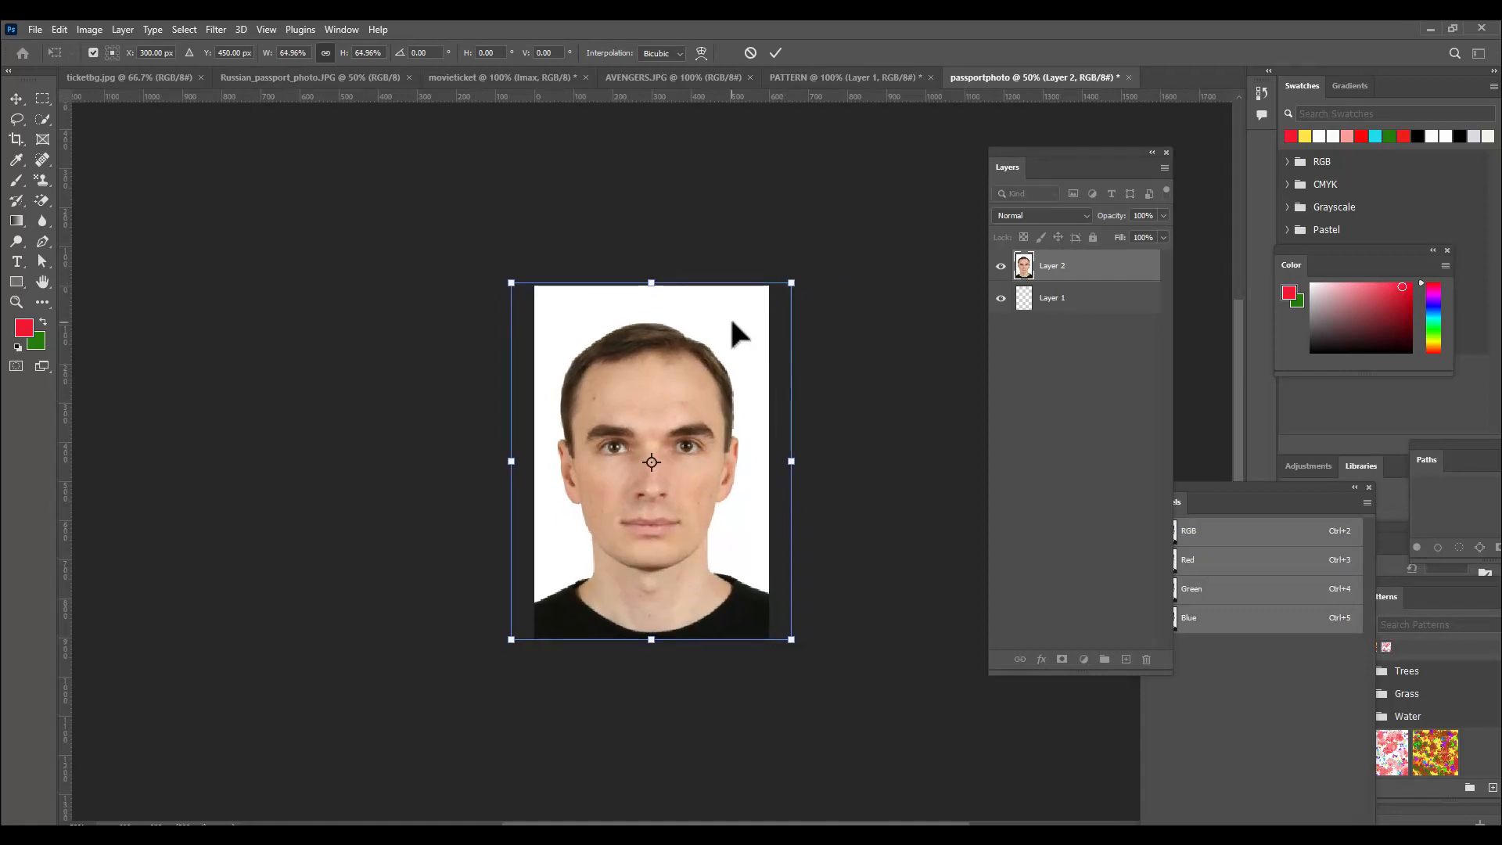
key(Return)
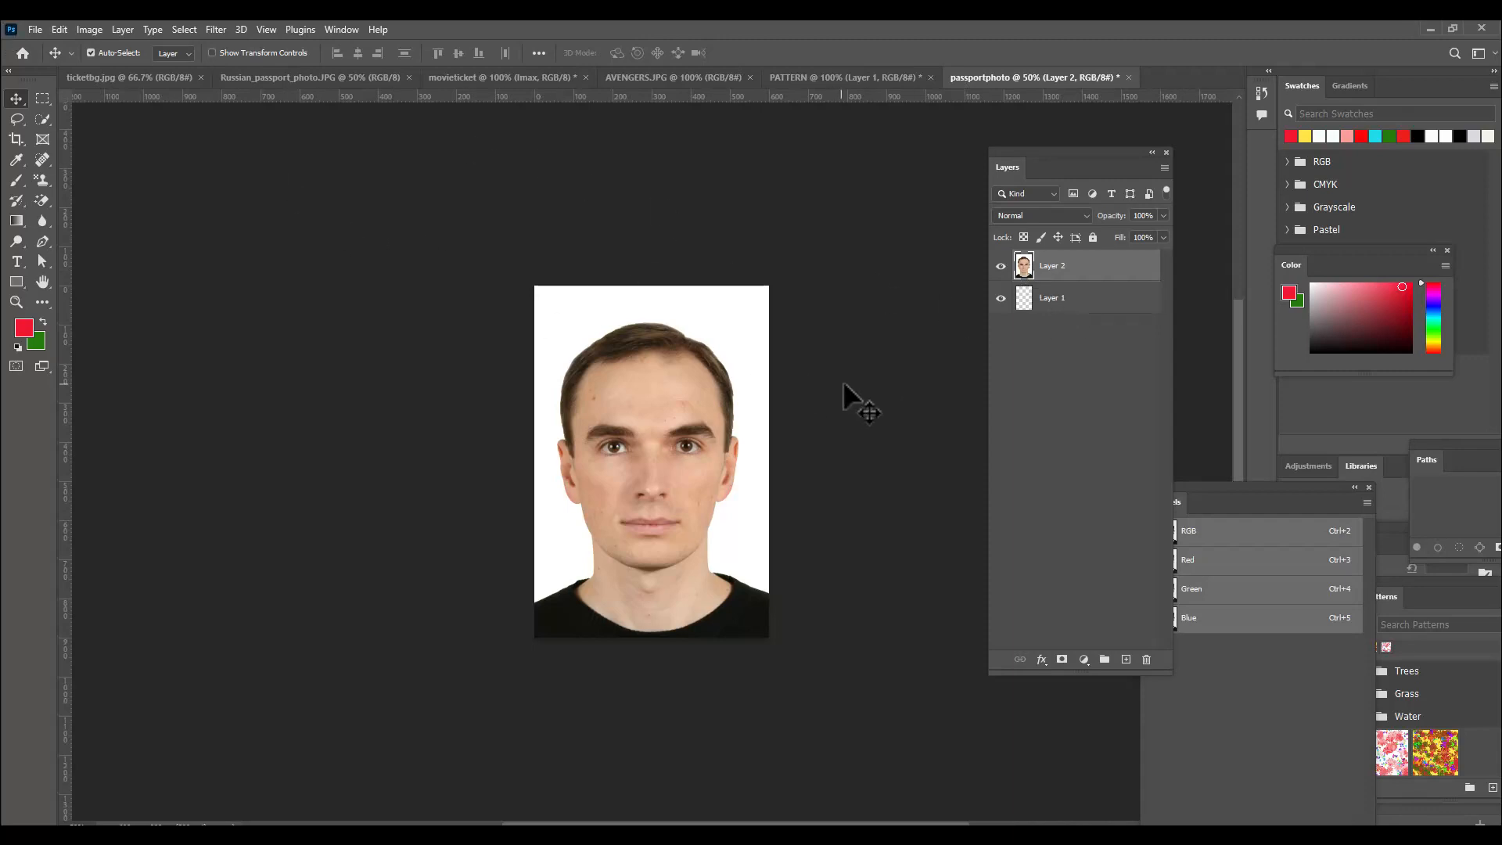
Select the whole passportphoto canvas with the Rectangular Marquee tool, about 598 x 900 px
click(41, 96)
click(107, 97)
drag(535, 284, 778, 670)
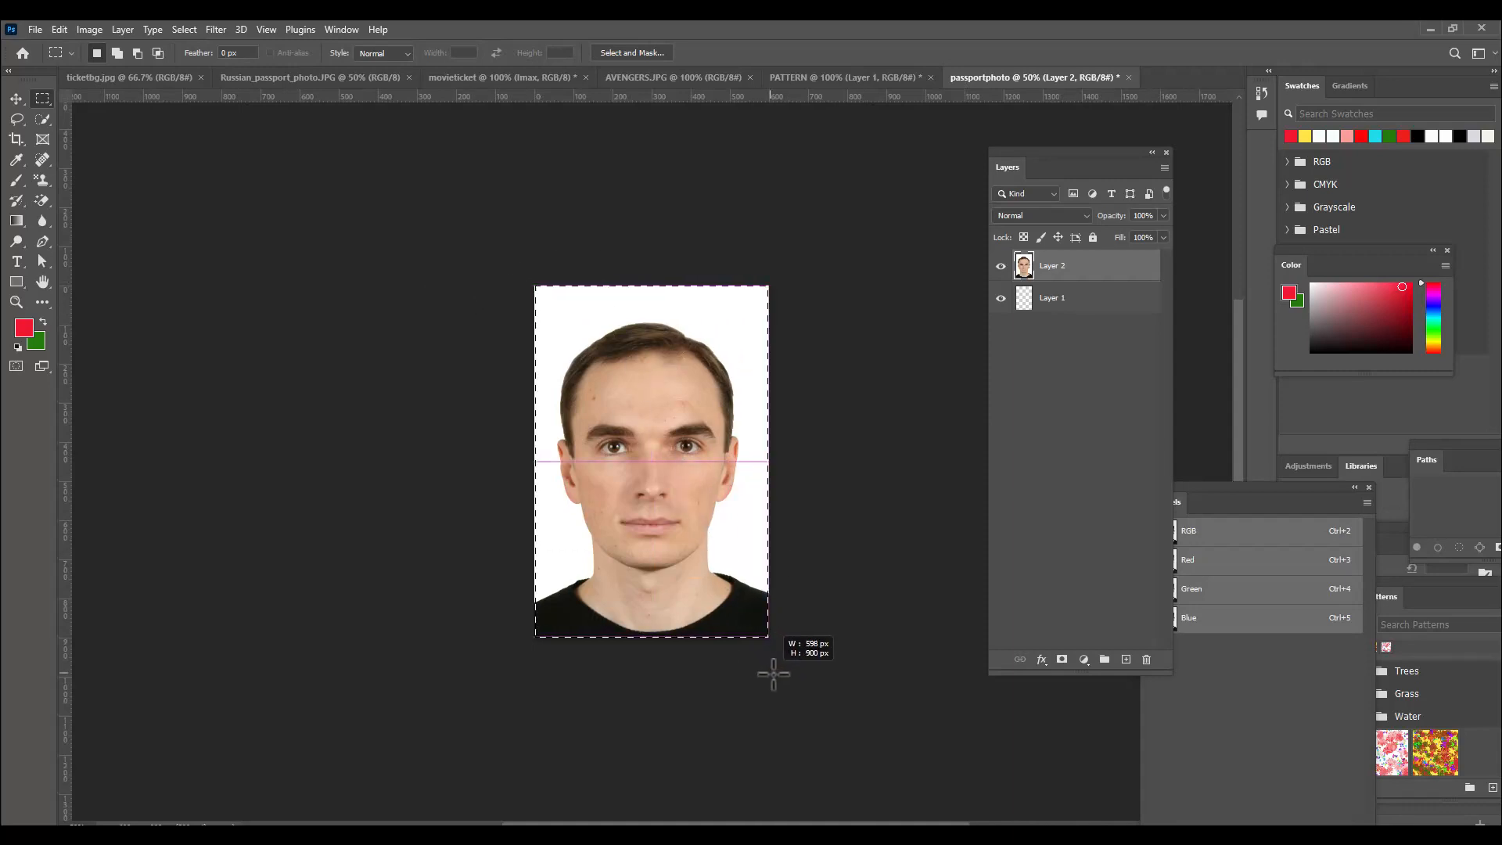
drag(755, 564, 752, 563)
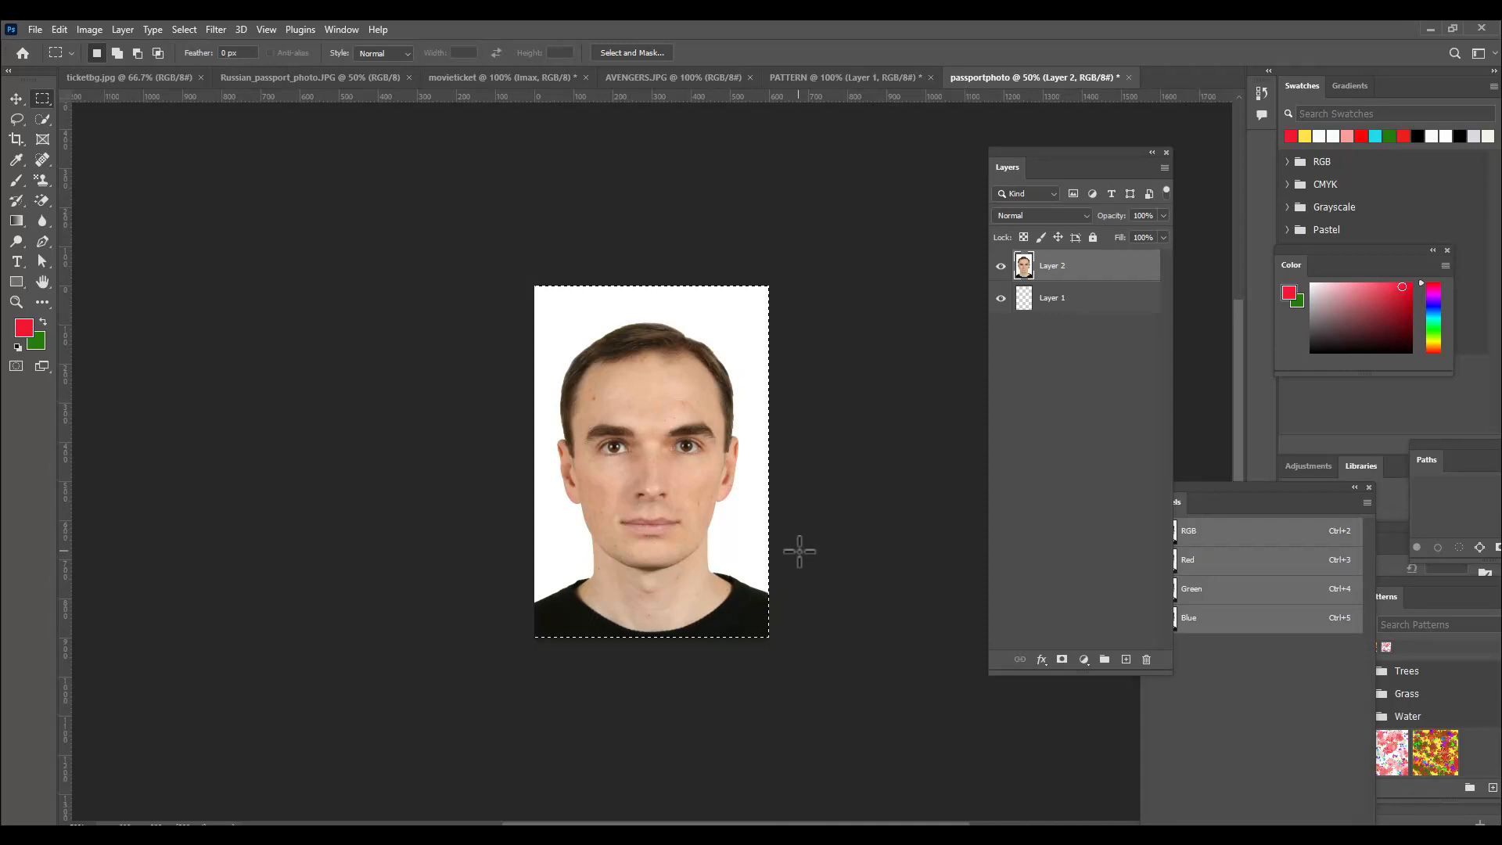
Start a Stroke on the selection and set its color to dark red 51010b
click(58, 28)
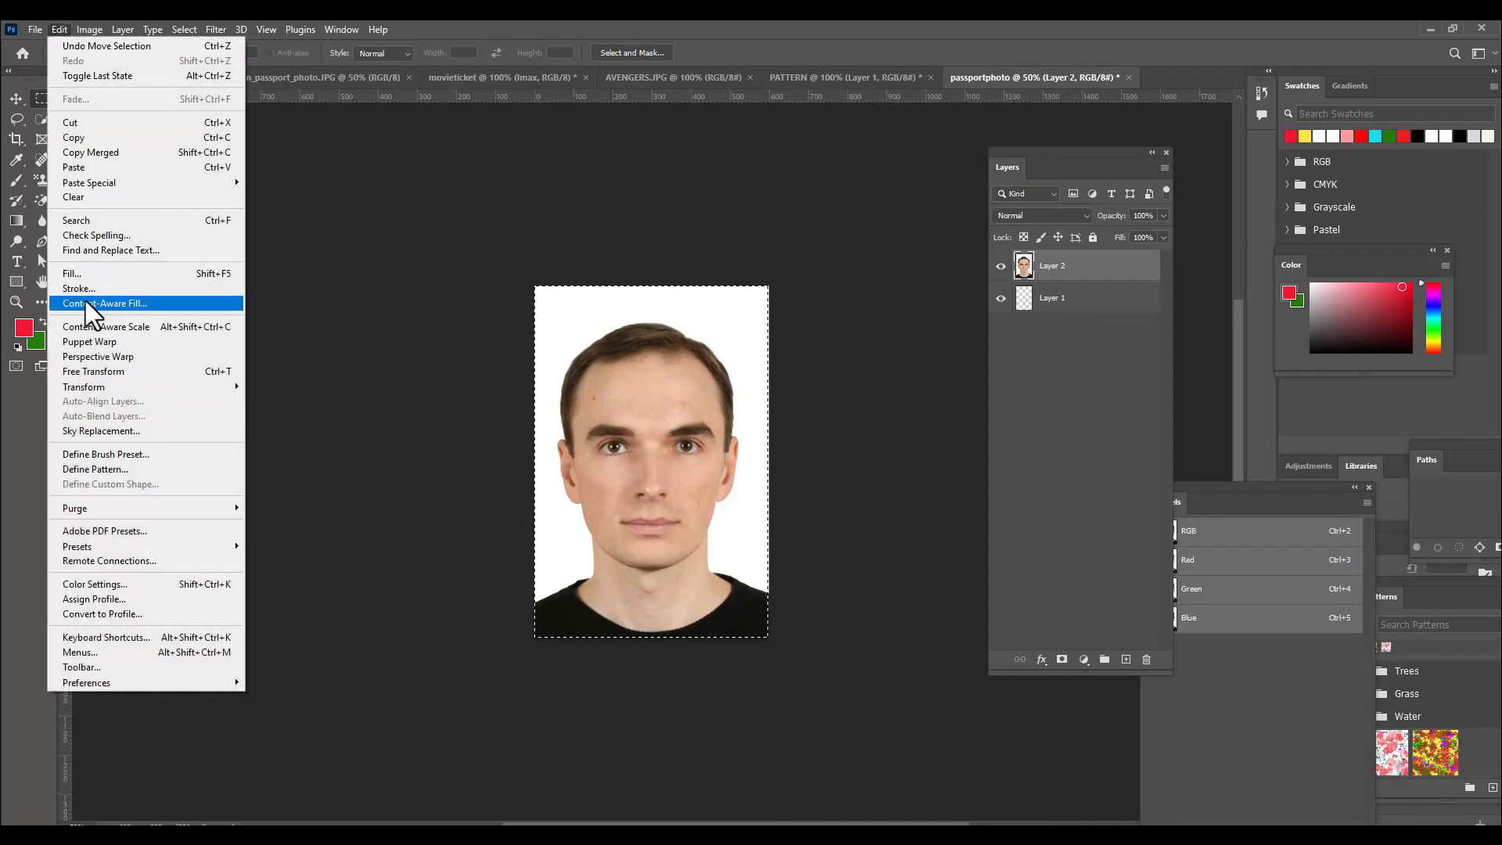
click(111, 289)
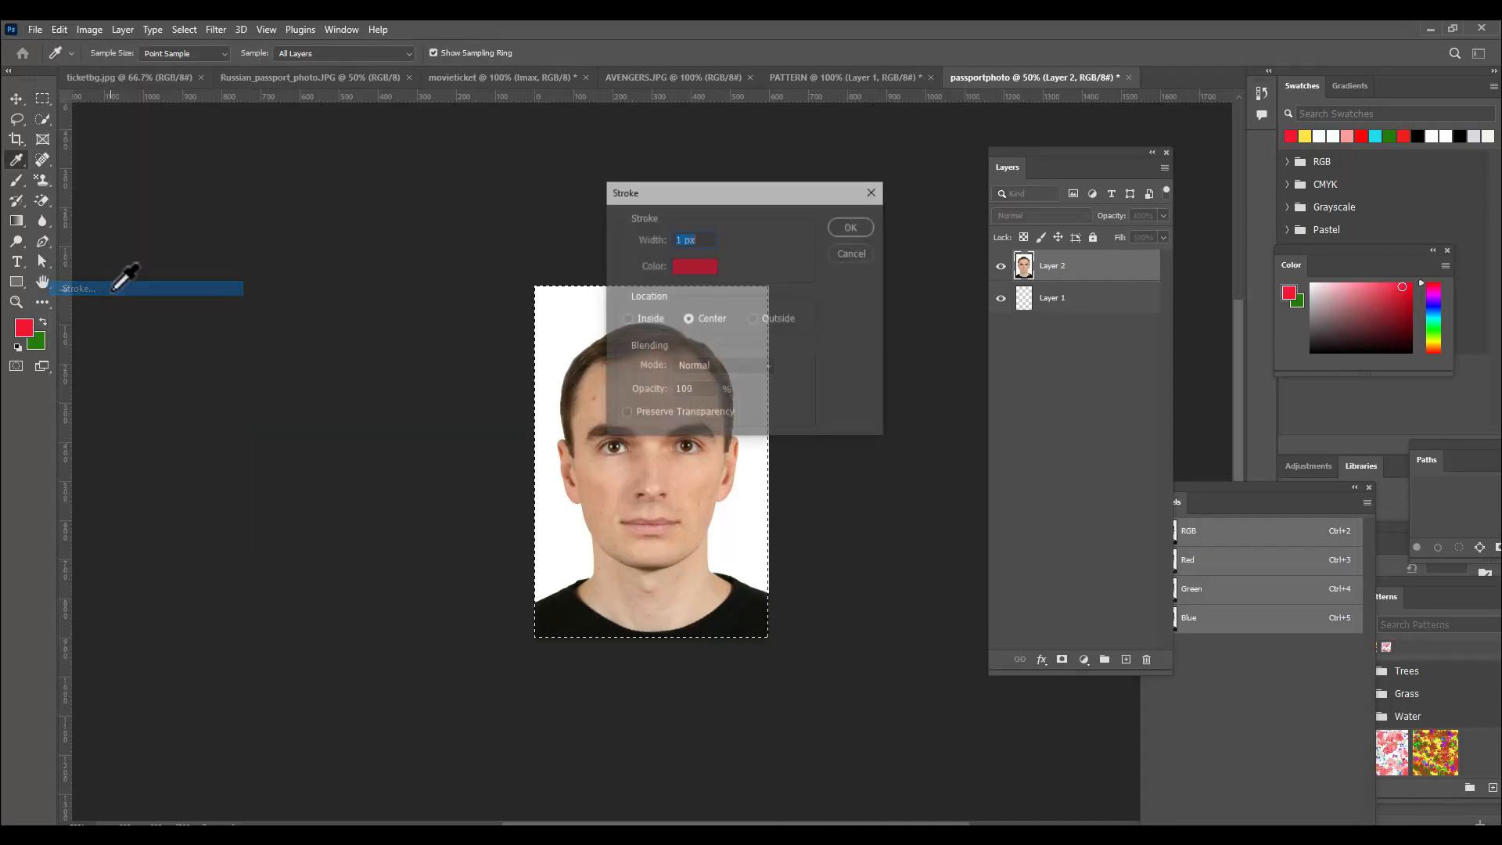
drag(689, 188, 841, 152)
click(831, 222)
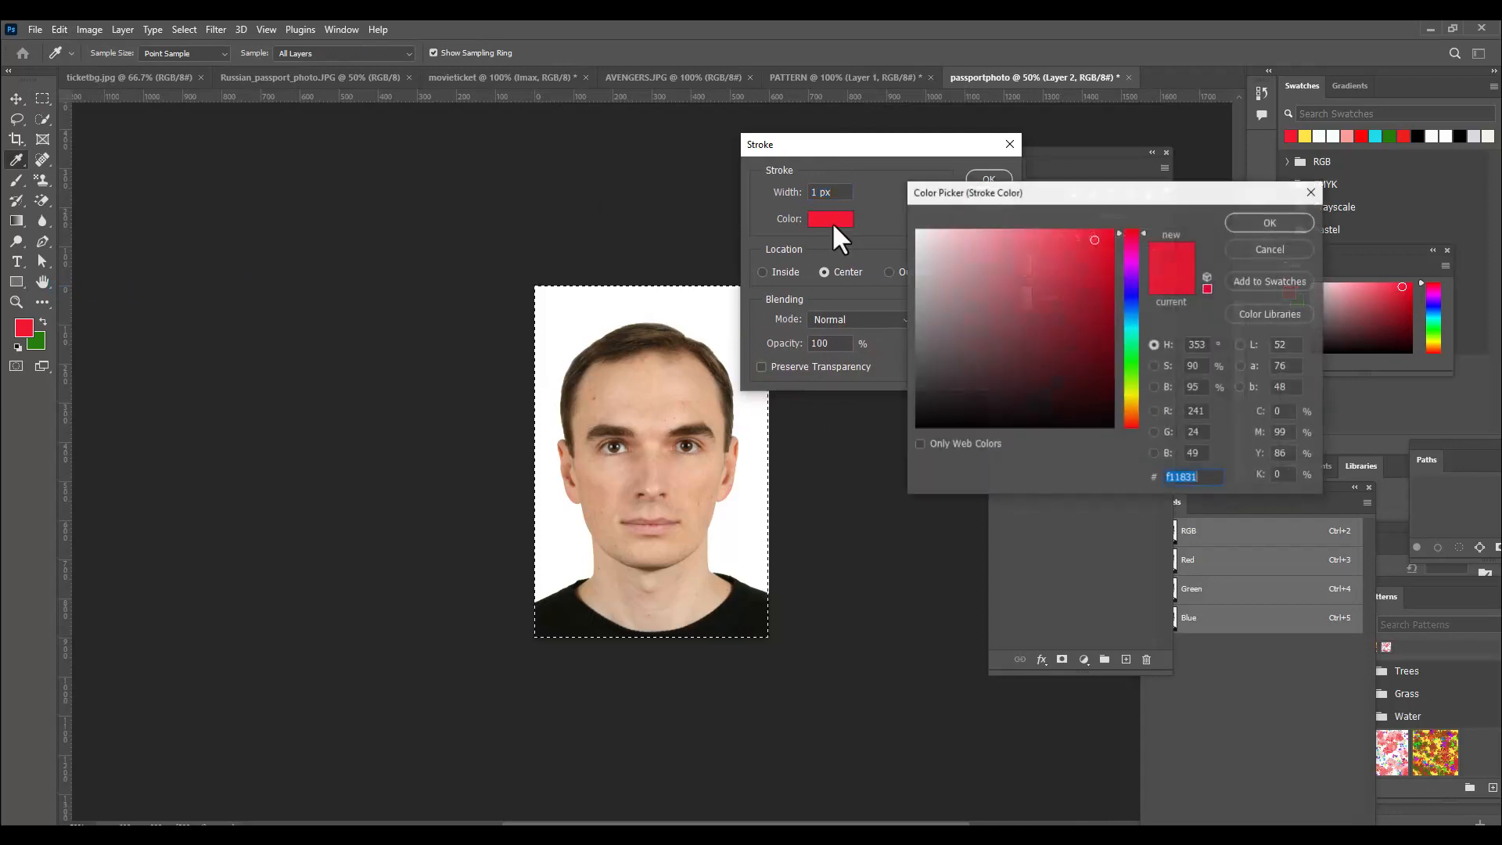
click(1107, 392)
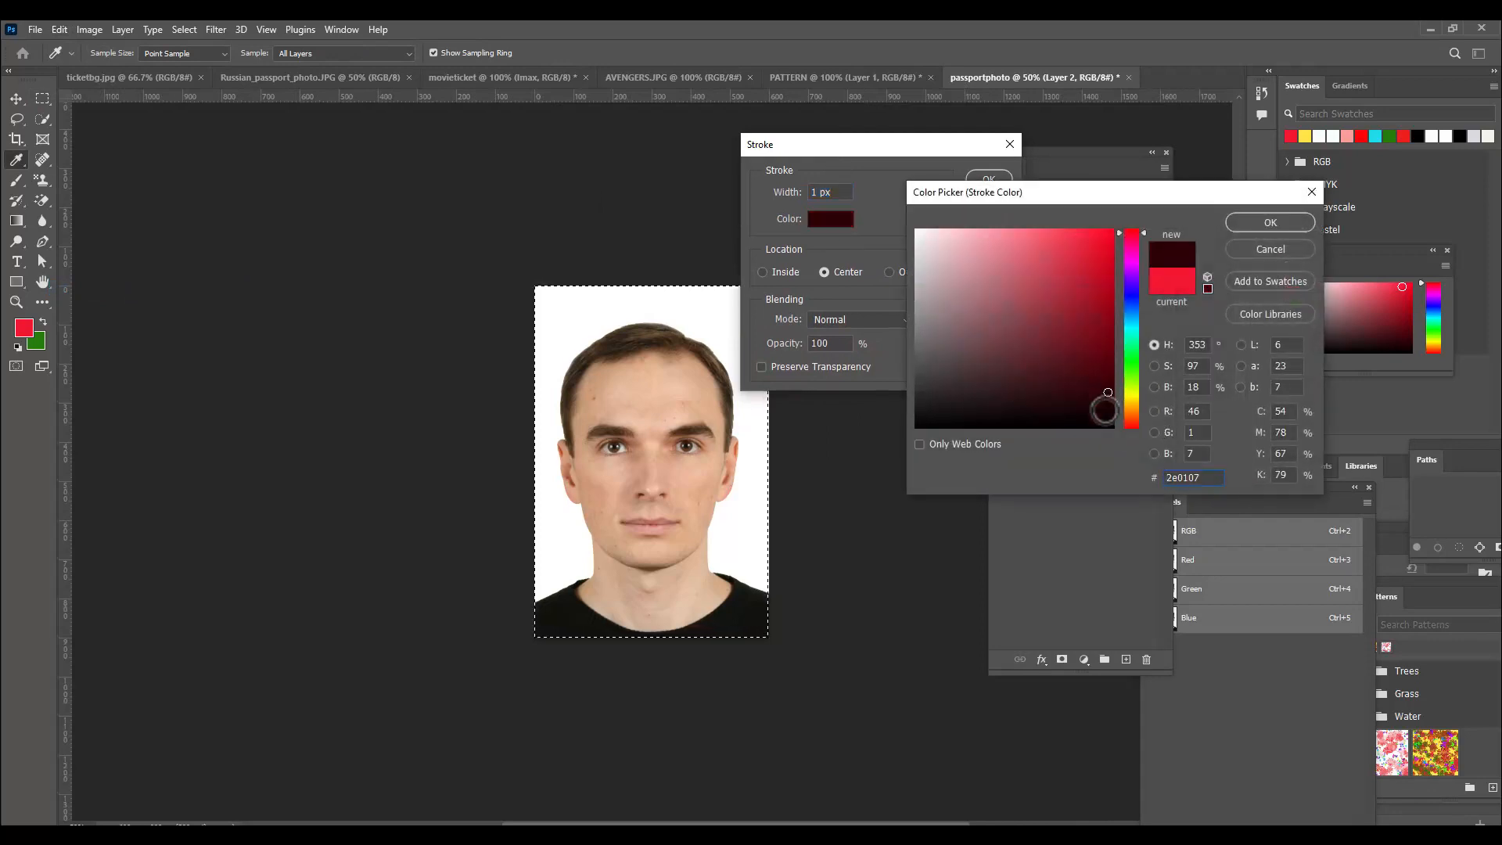
click(1110, 404)
click(1108, 367)
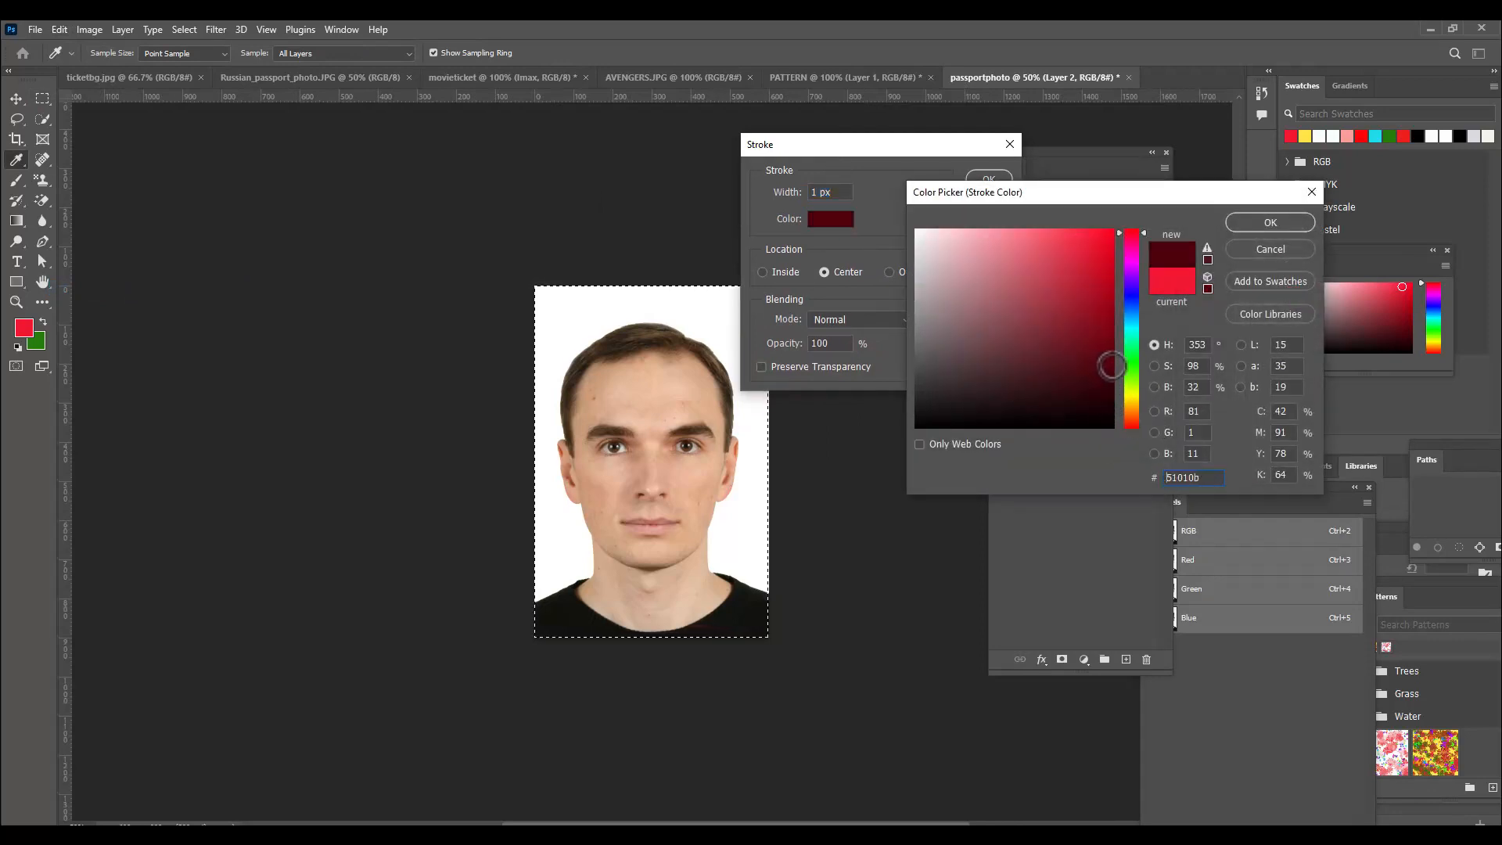
click(1270, 223)
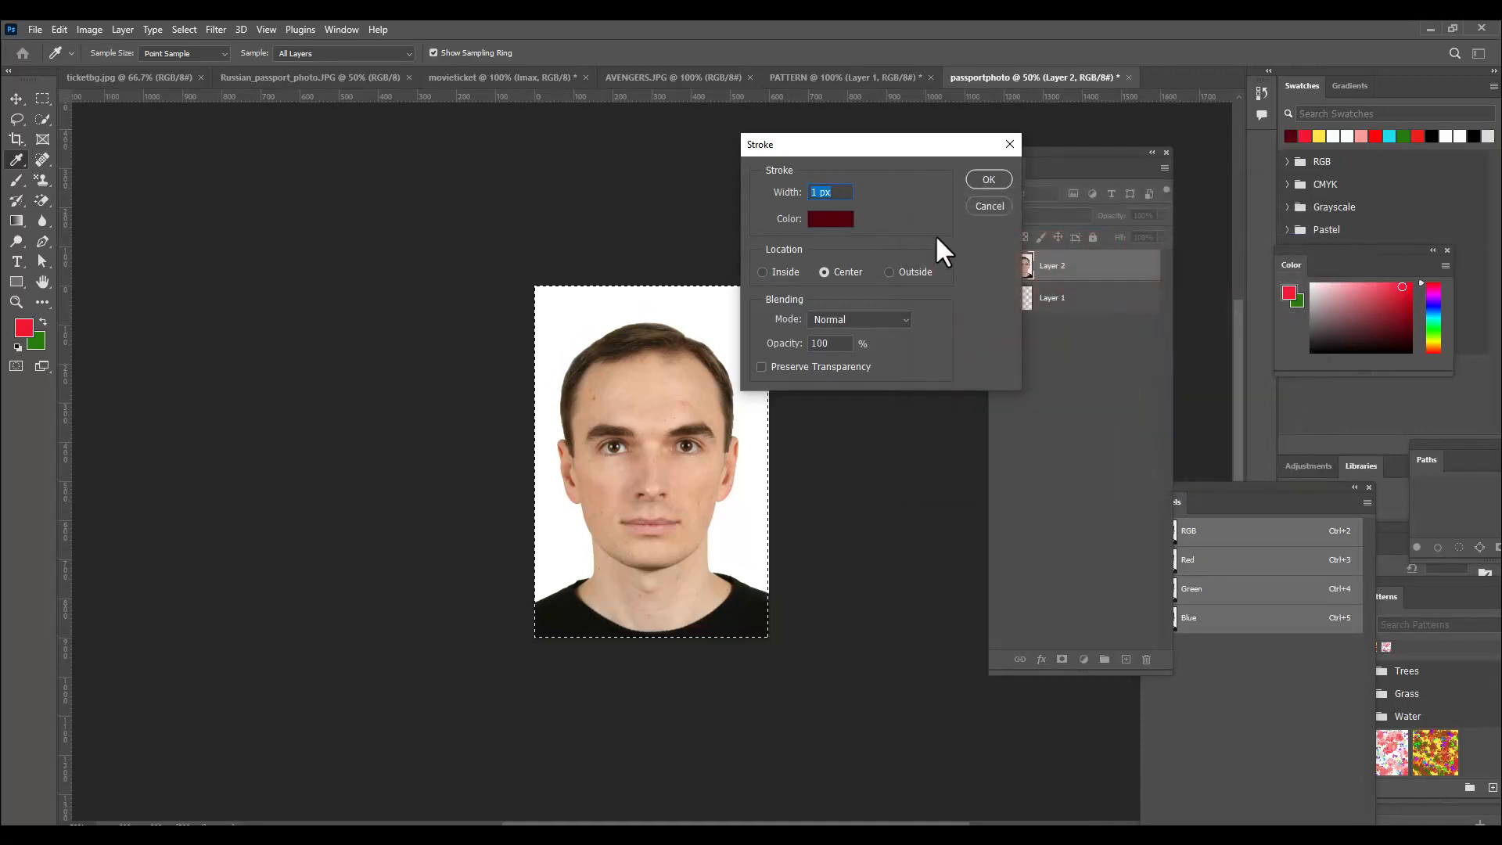
Set the stroke width to 15 px, apply it centred on the selection edge, and deselect
text(15)
mouse_move(866, 154)
mouse_down()
mouse_move(842, 154)
mouse_move(846, 167)
mouse_up()
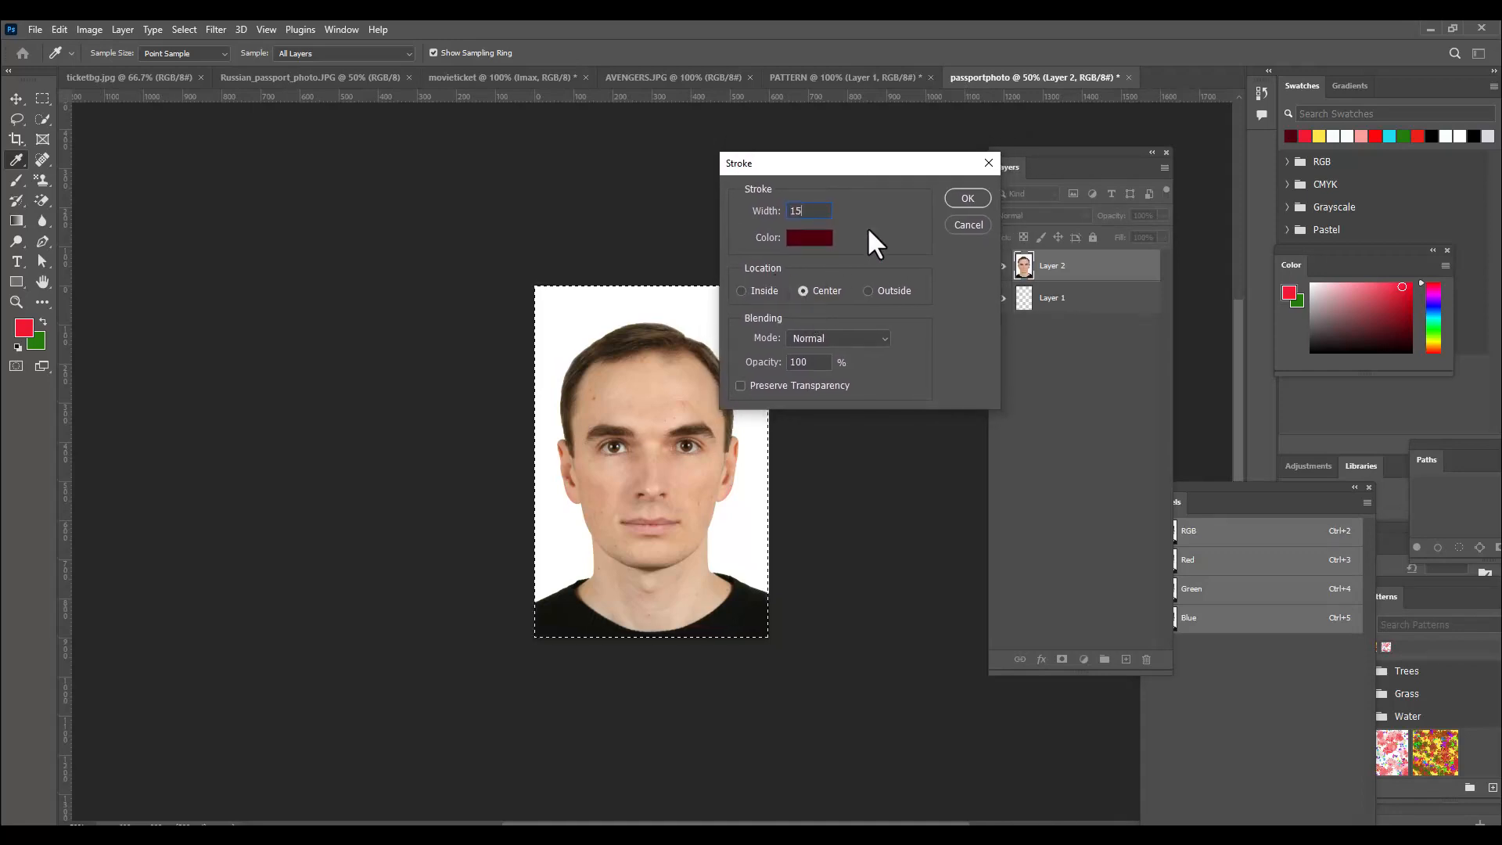
drag(865, 163, 837, 162)
click(939, 198)
key(ctrl+d)
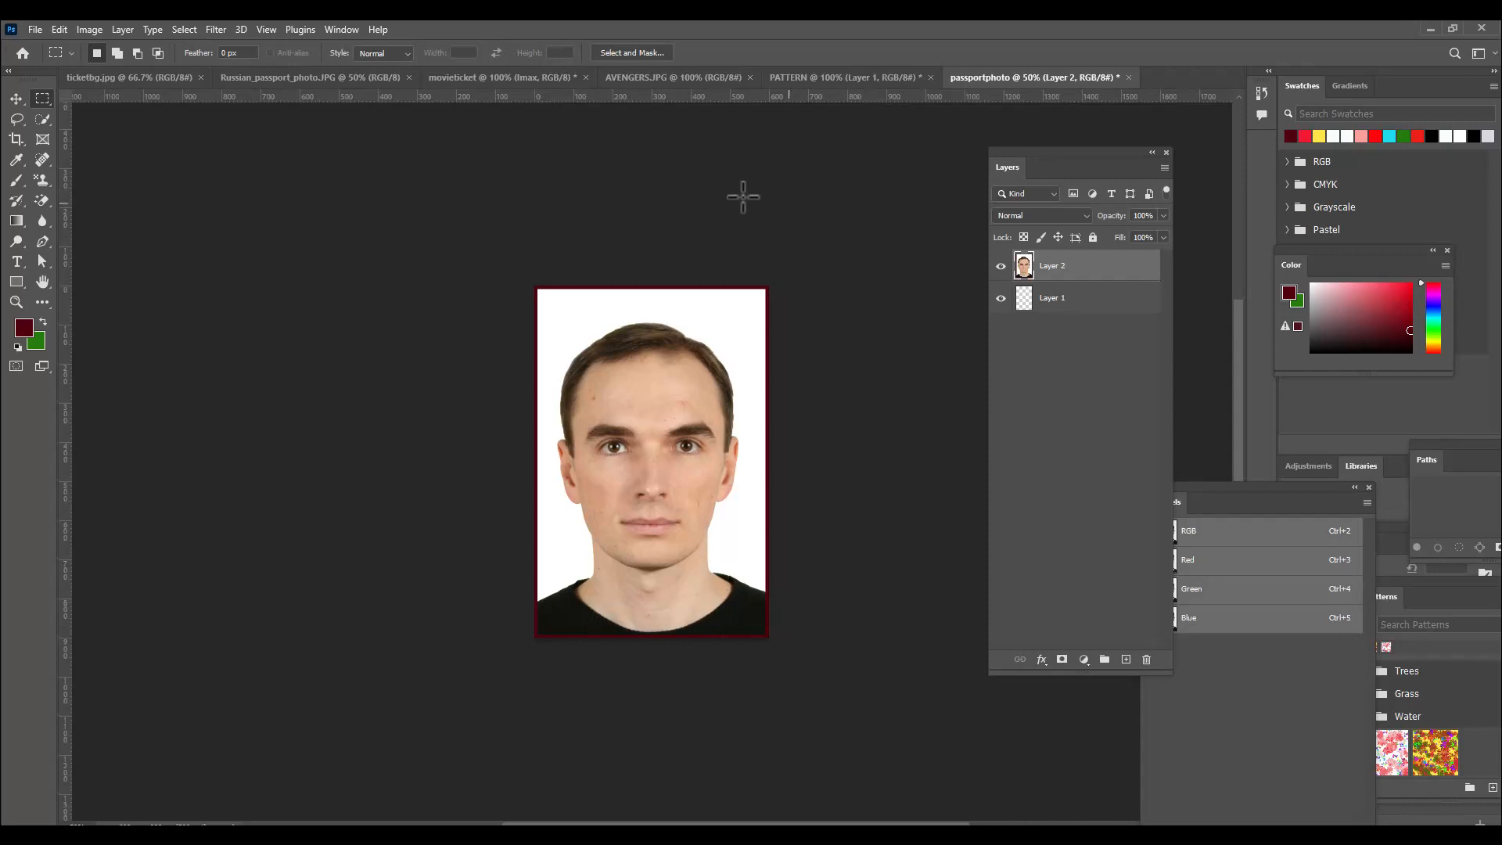
Define the bordered portrait as a pattern named passportphoto
mouse_move(1004, 148)
mouse_down()
mouse_move(961, 158)
mouse_move(986, 164)
mouse_up()
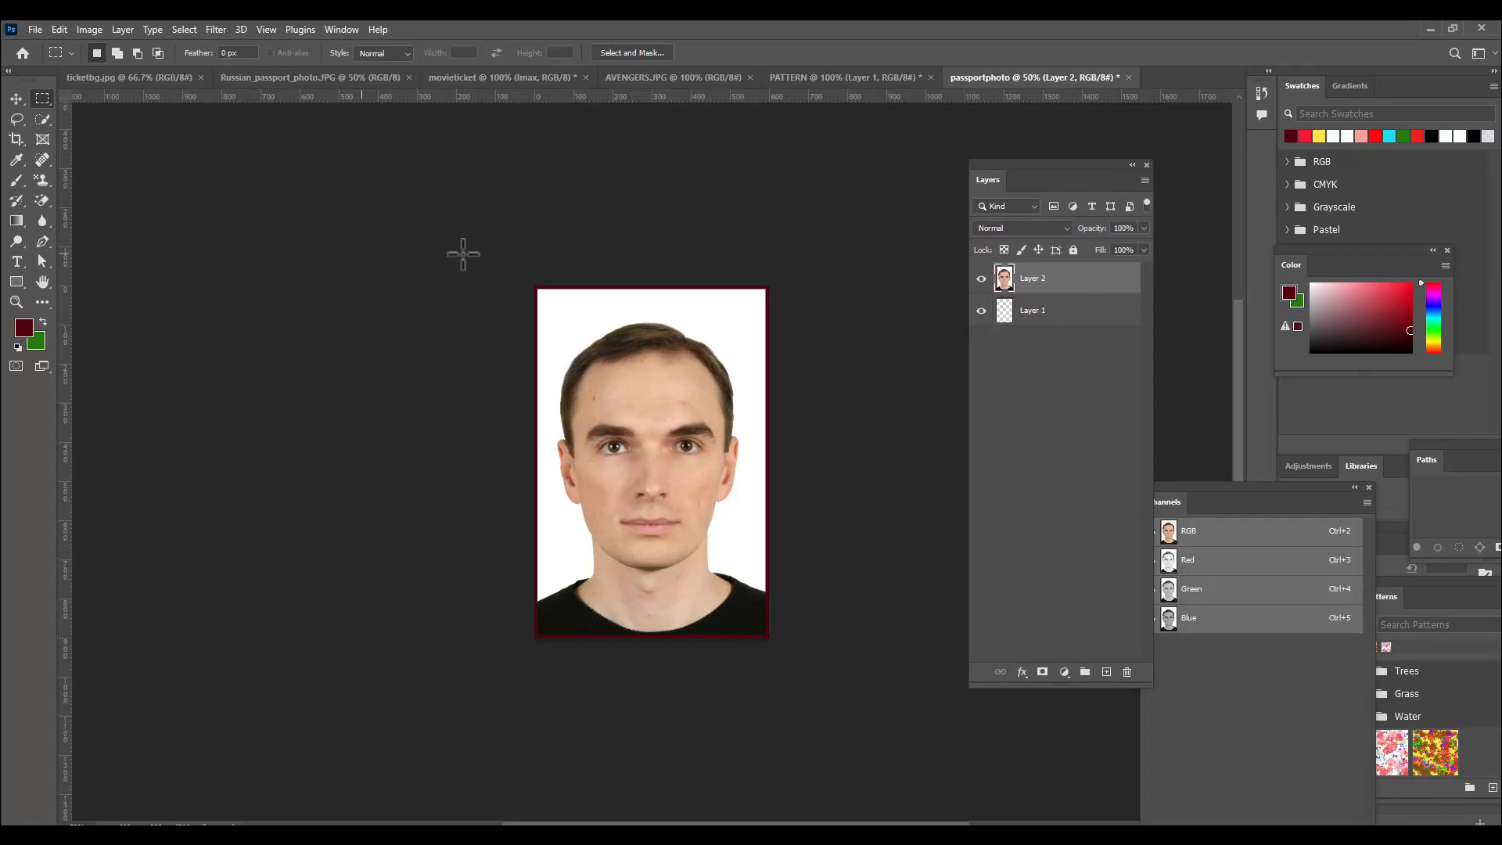
drag(1037, 163, 1039, 164)
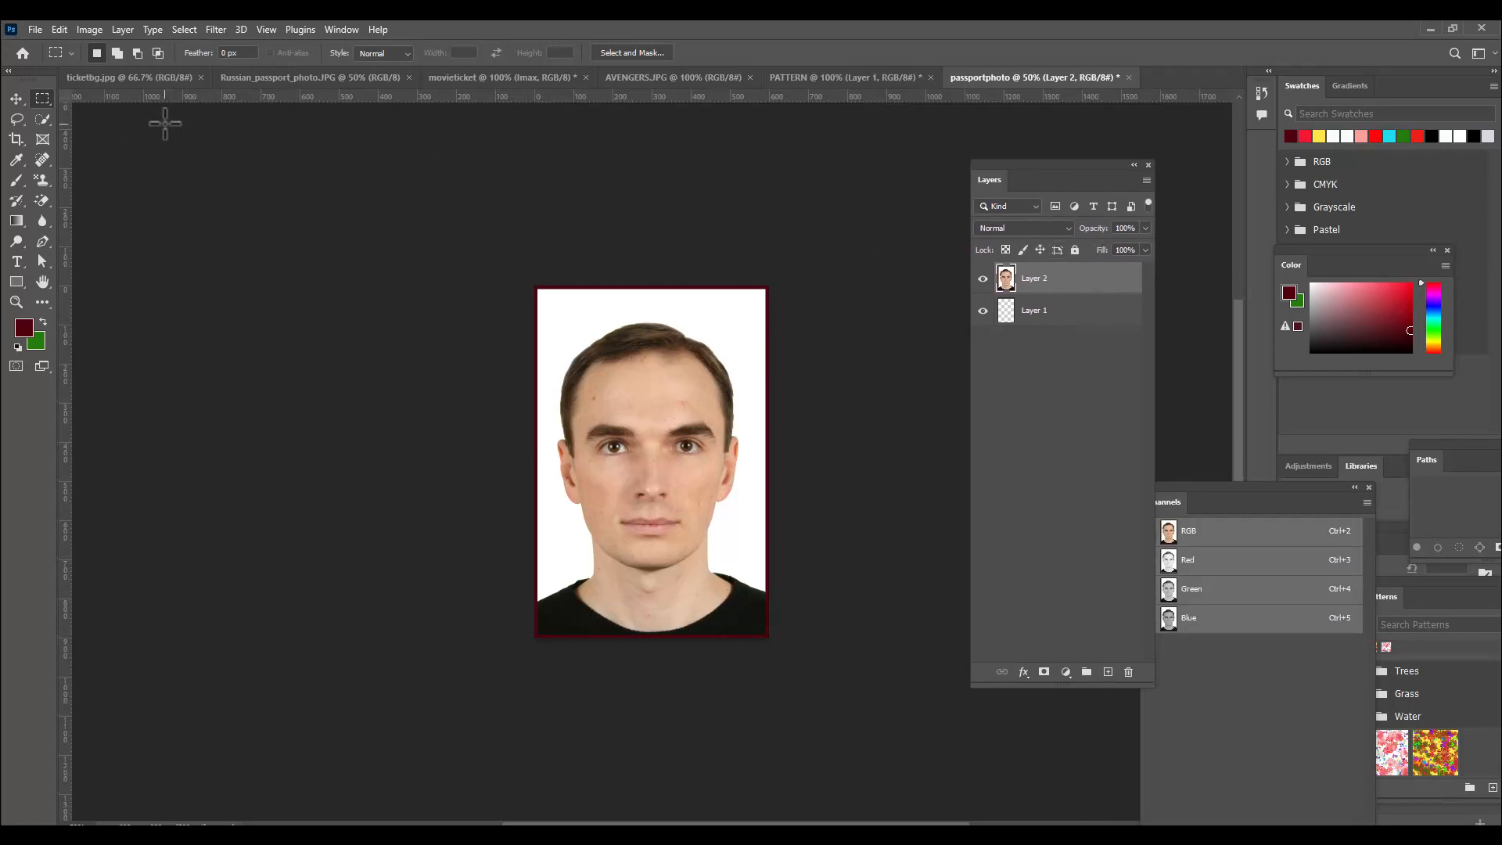
click(59, 29)
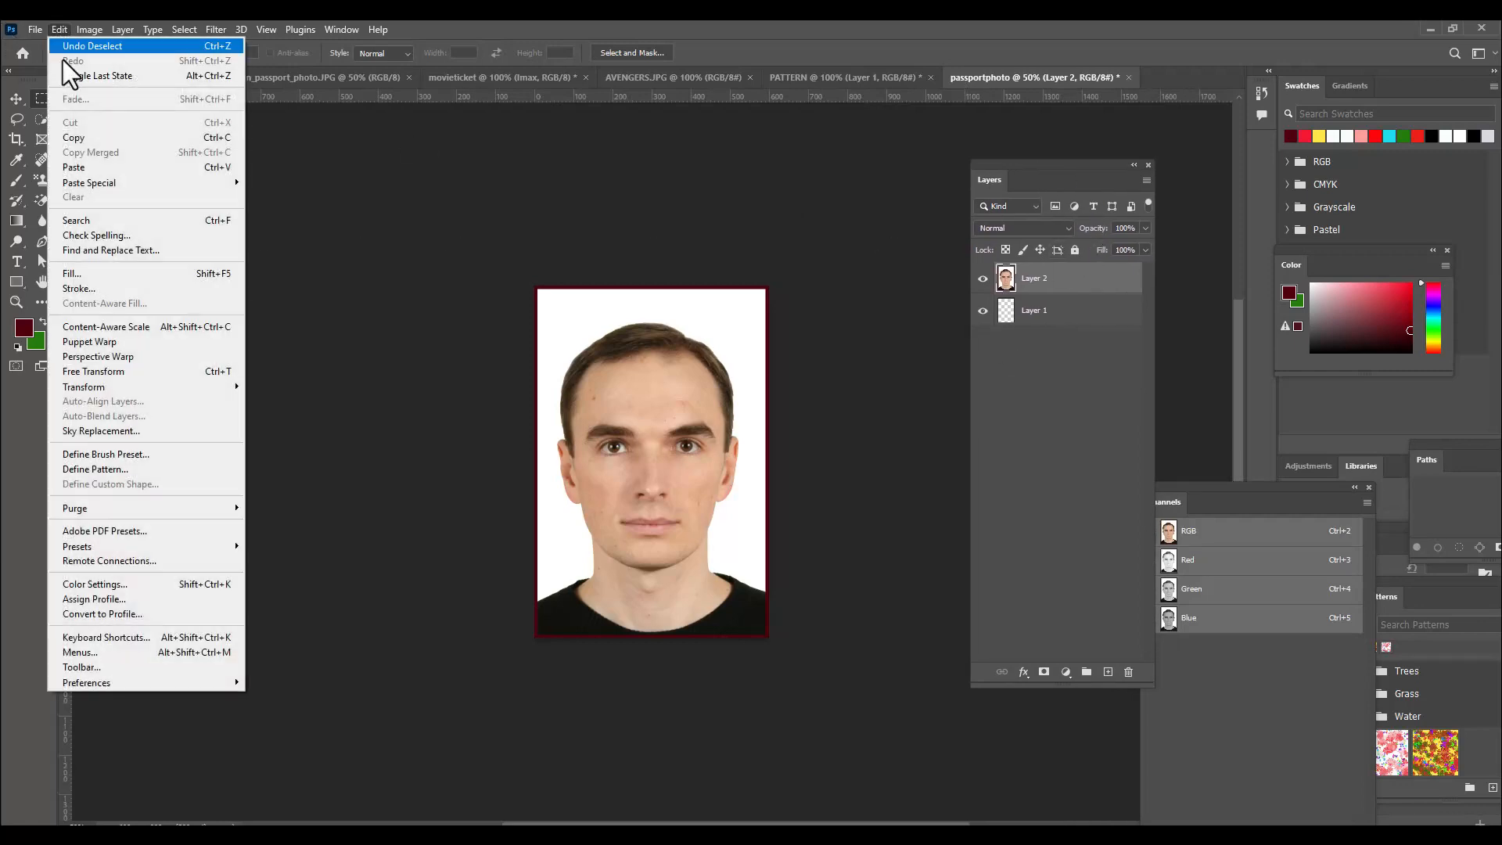
click(119, 470)
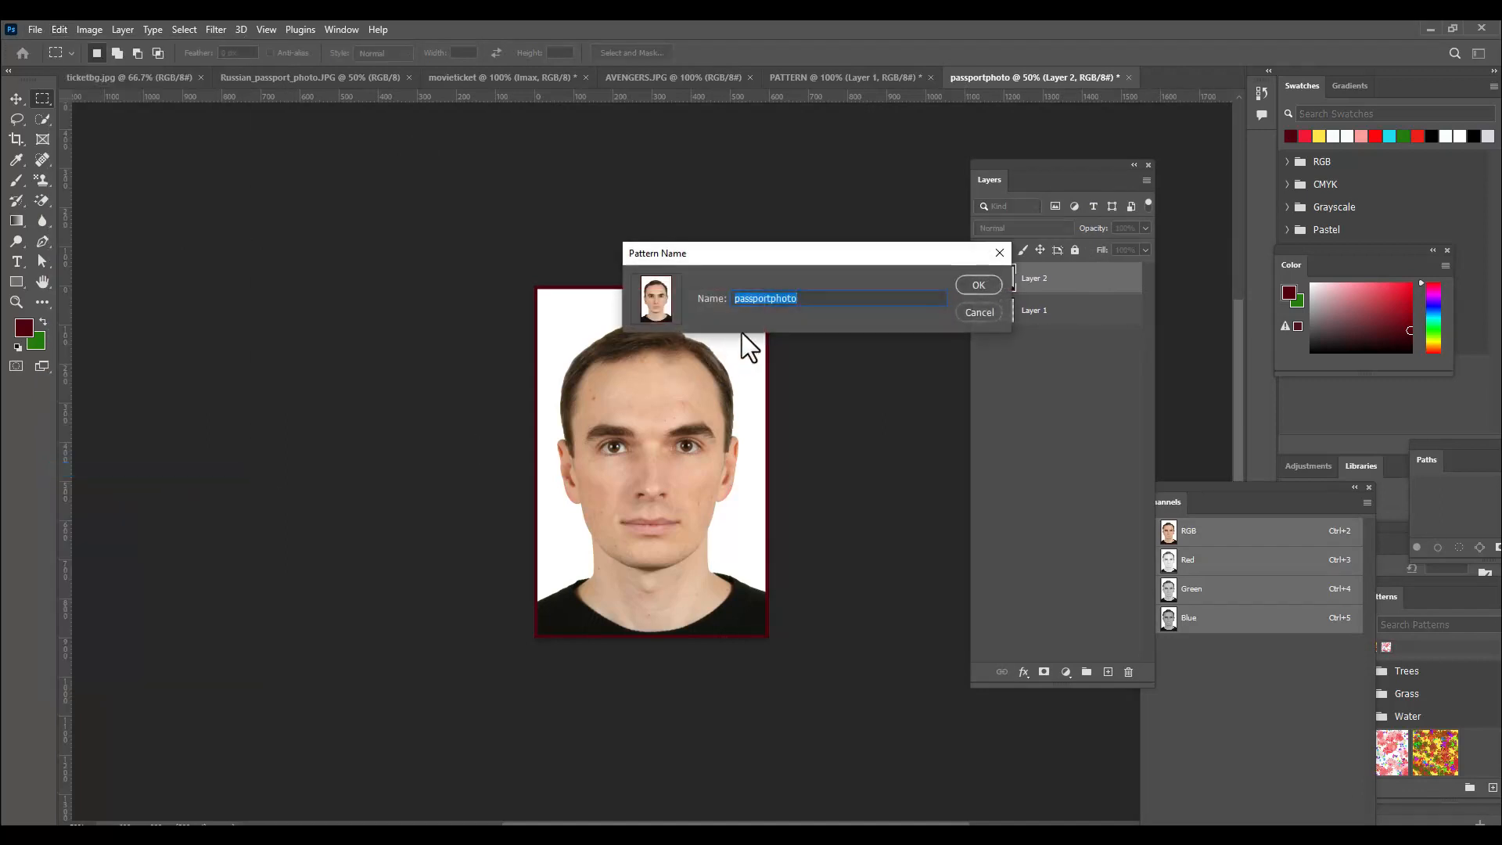
drag(745, 252, 750, 204)
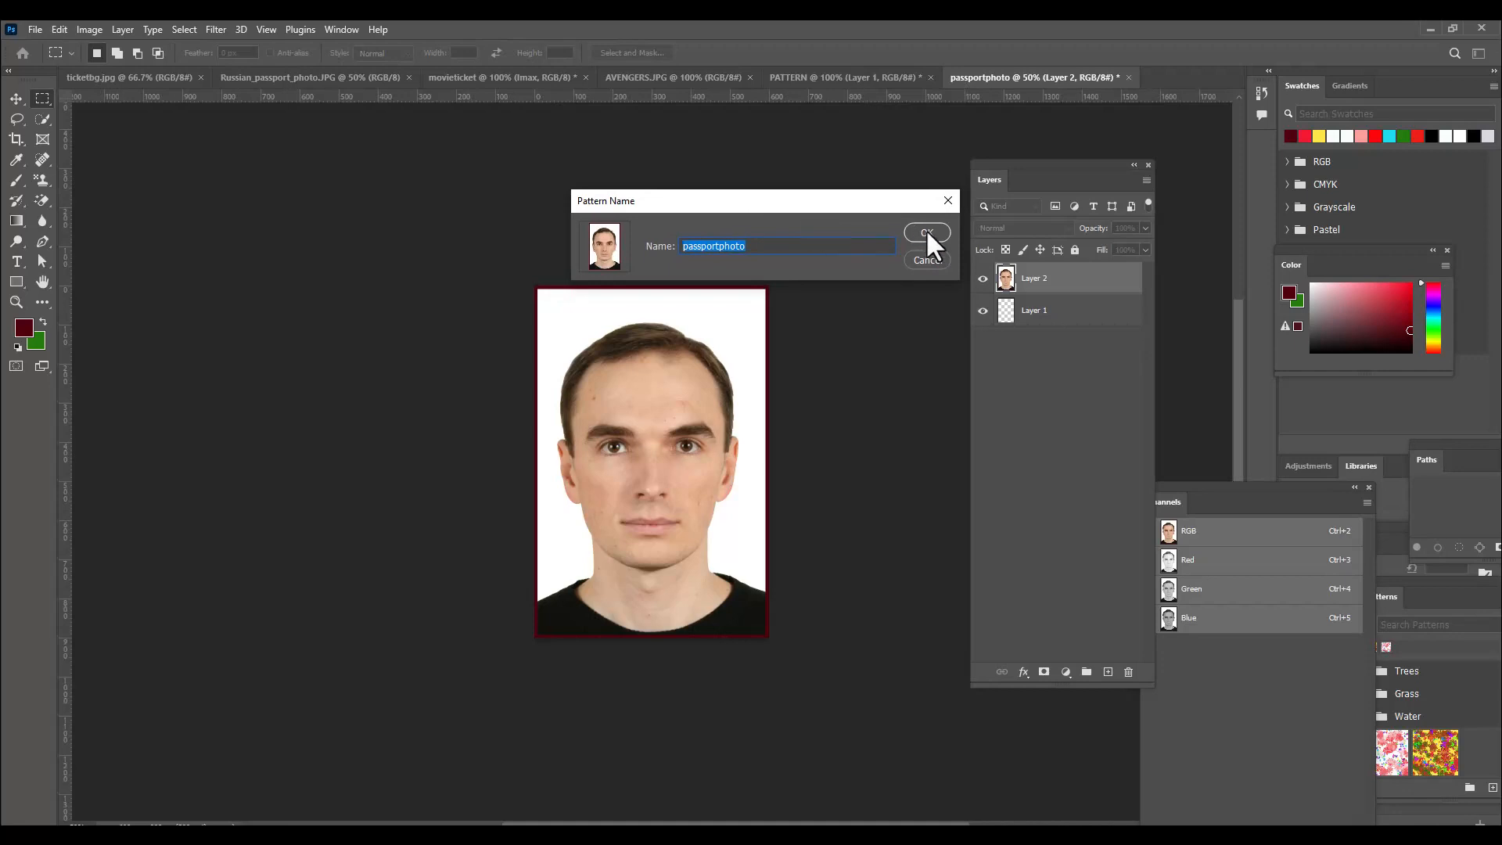
click(927, 232)
click(31, 29)
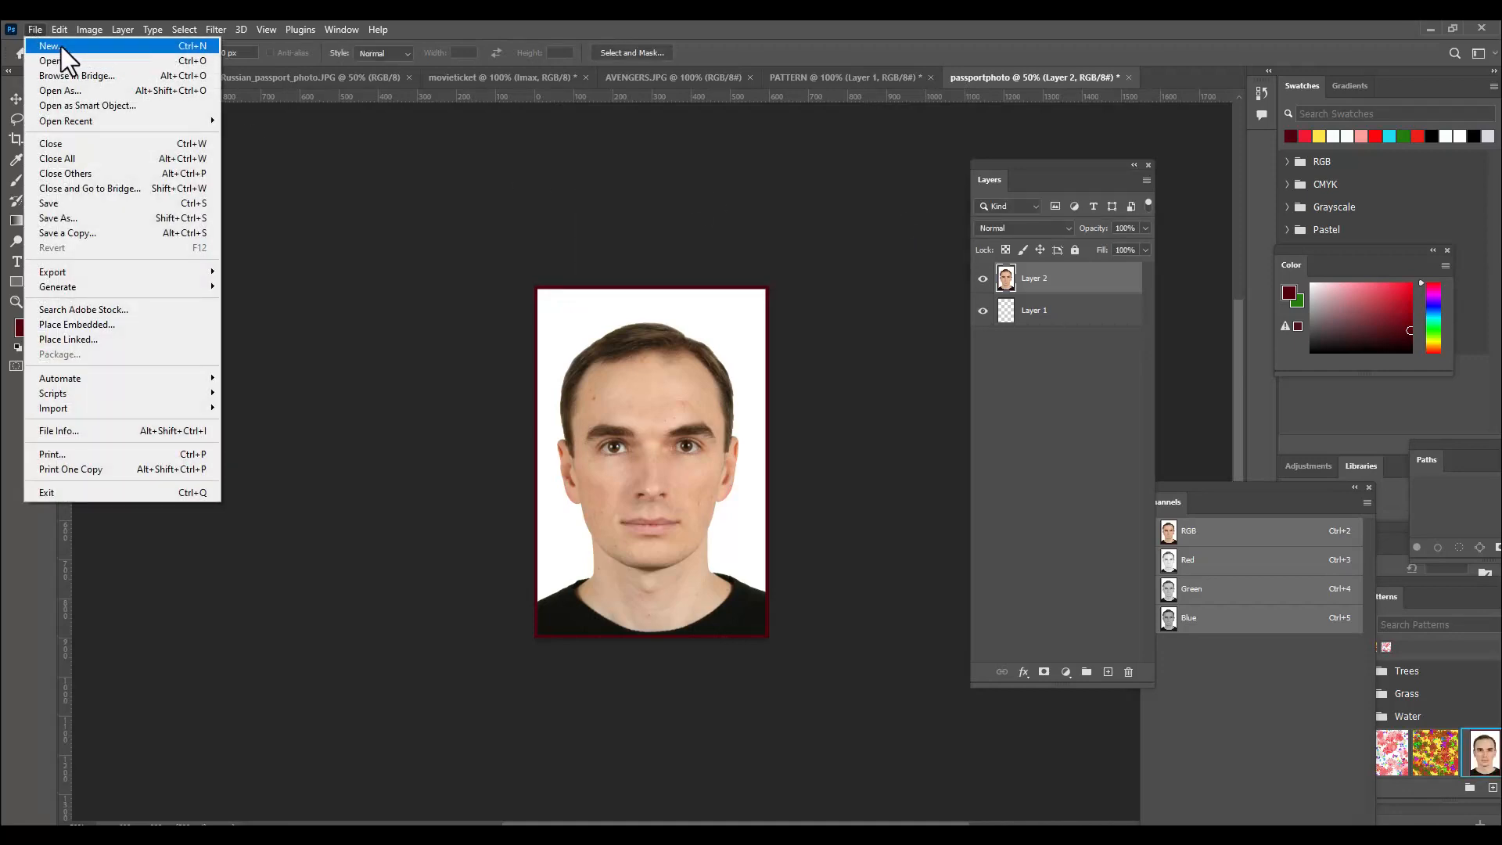
click(61, 45)
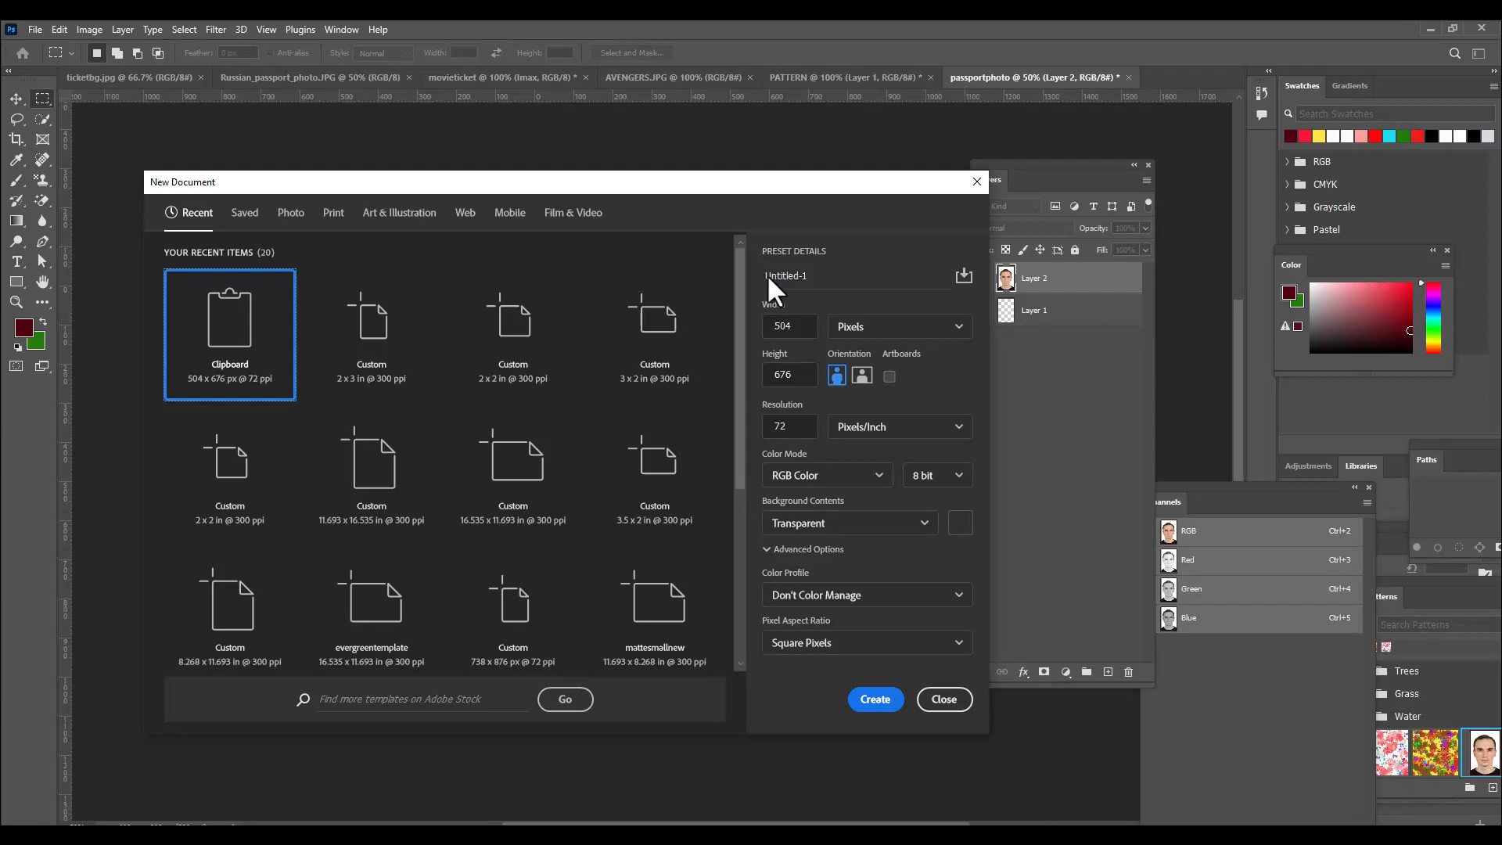
click(947, 699)
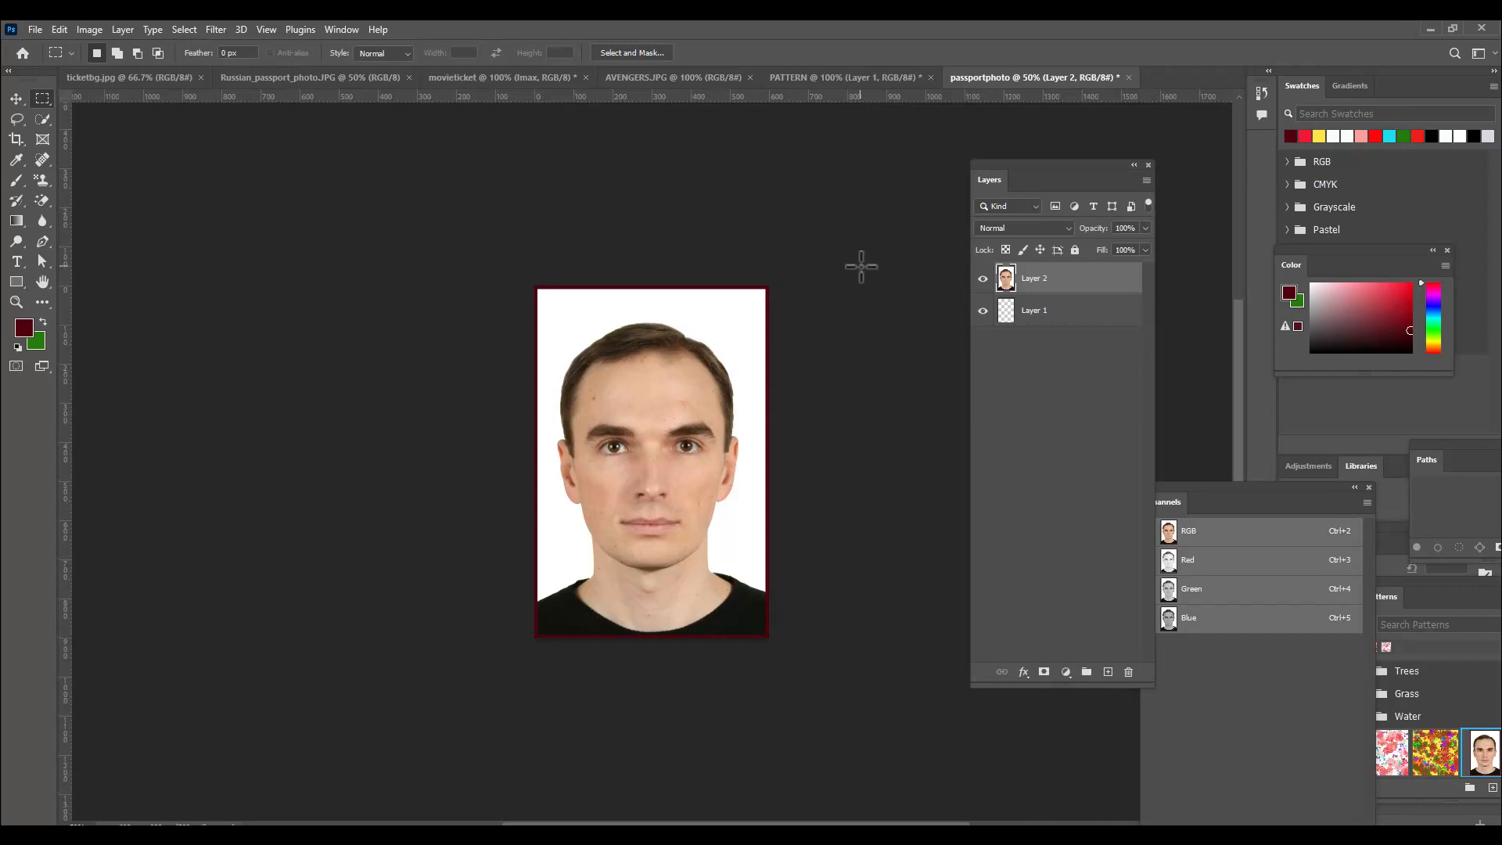
Check the passportphoto document's width and height in inches in Image Size, leaving the size as it is
key(ctrl+alt+i)
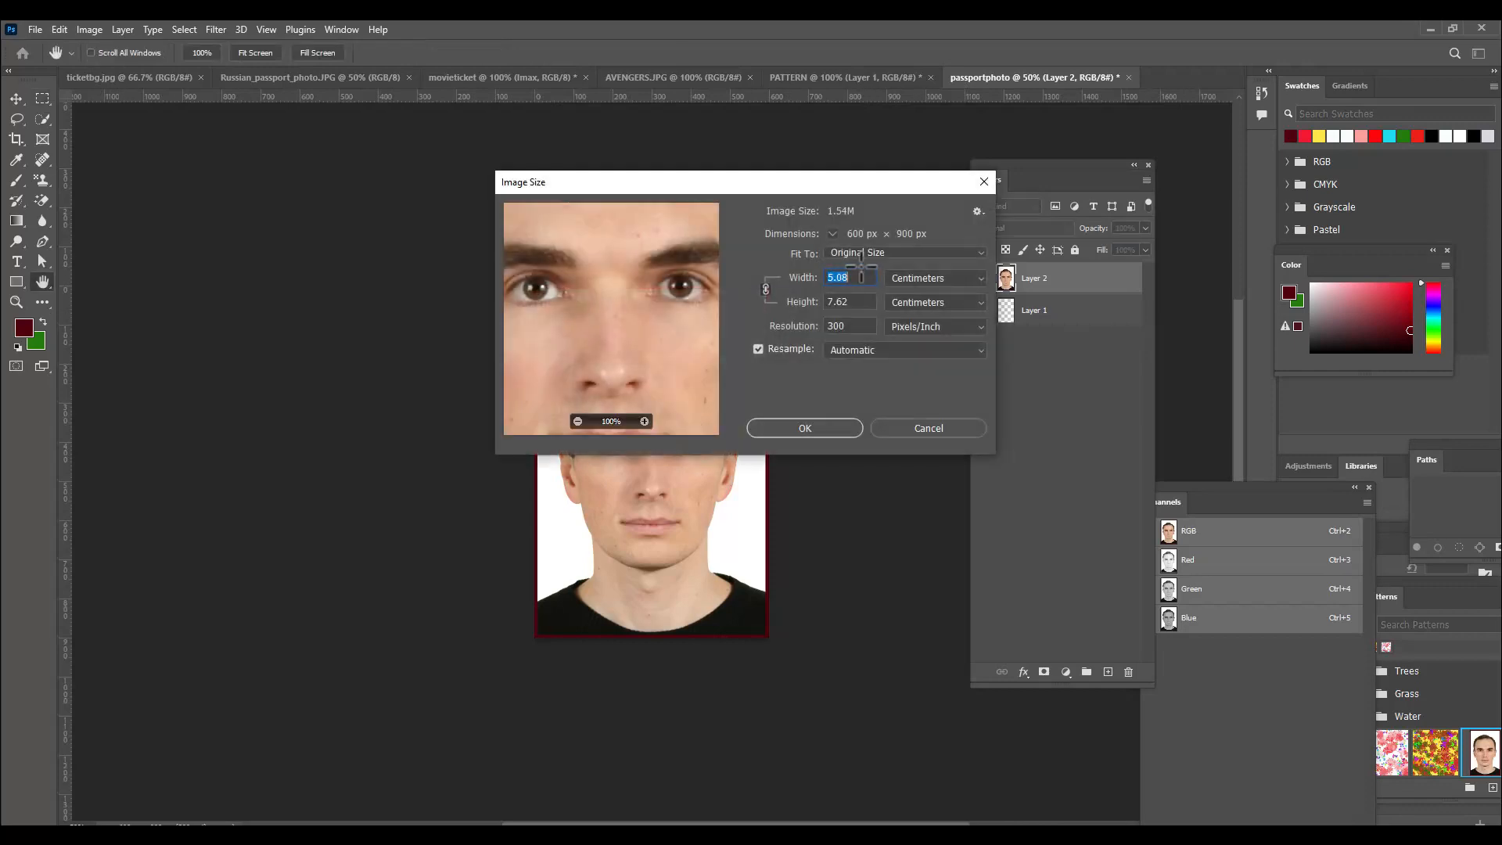
click(903, 280)
click(904, 313)
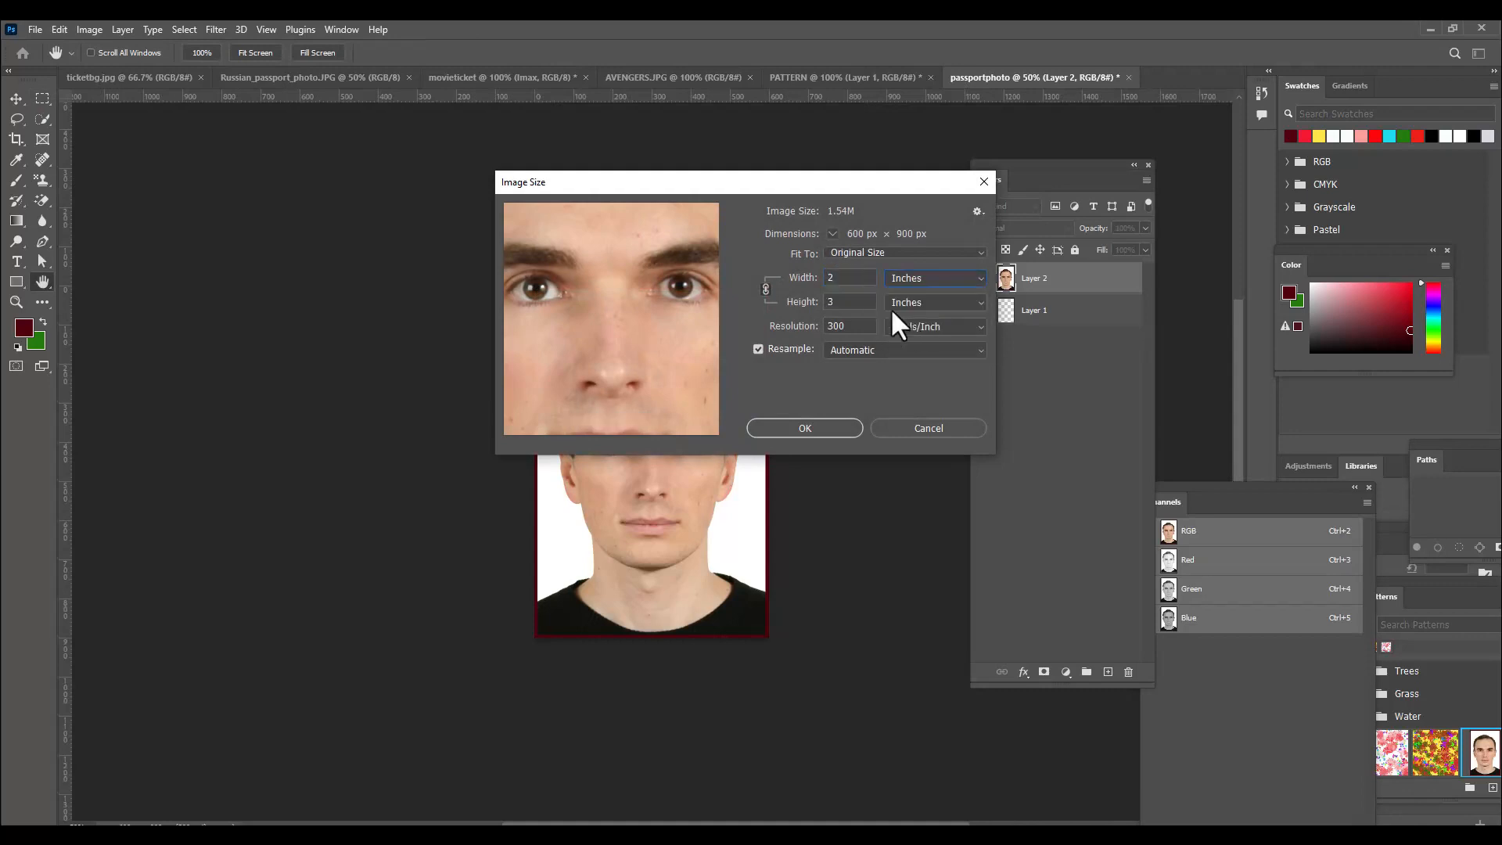
double_click(847, 302)
drag(848, 280, 816, 280)
drag(832, 180, 814, 181)
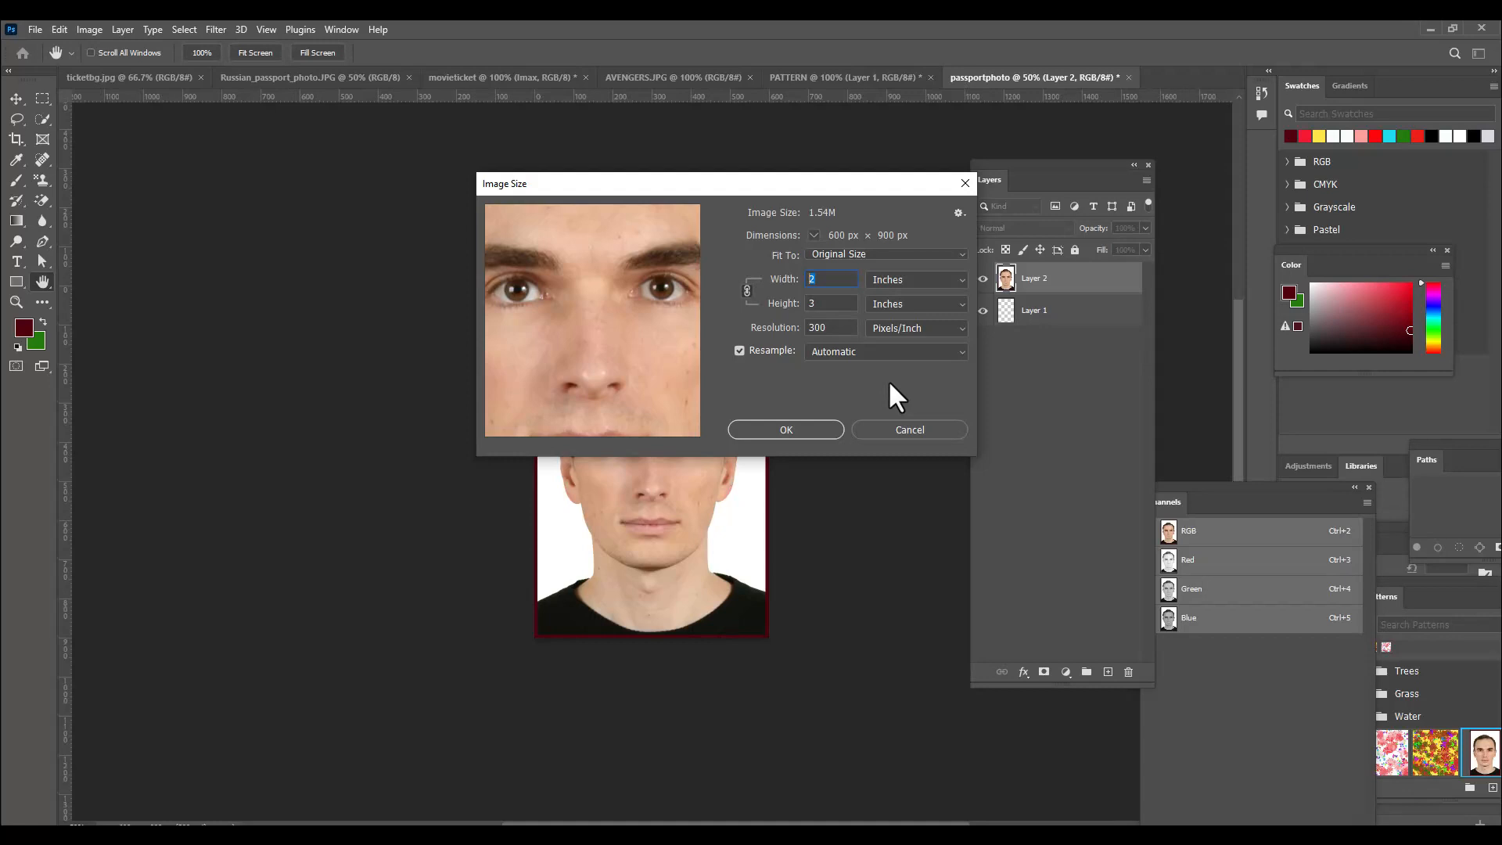
drag(846, 186, 875, 184)
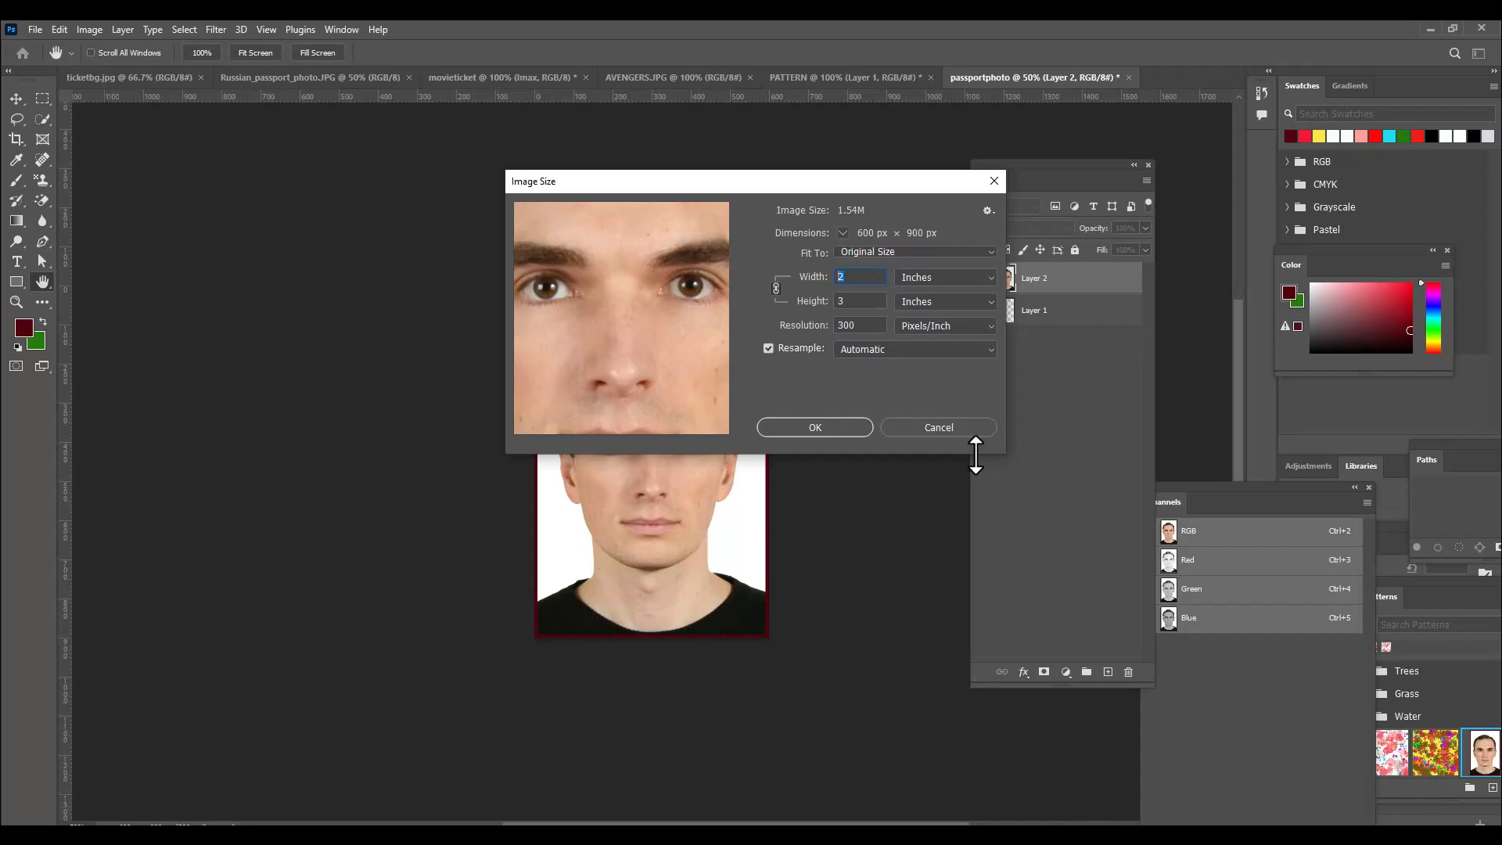
click(939, 427)
Start a new document measured in inches, with a width of 20, a height of 12 and a resolution of 300 pixels/inch
click(35, 29)
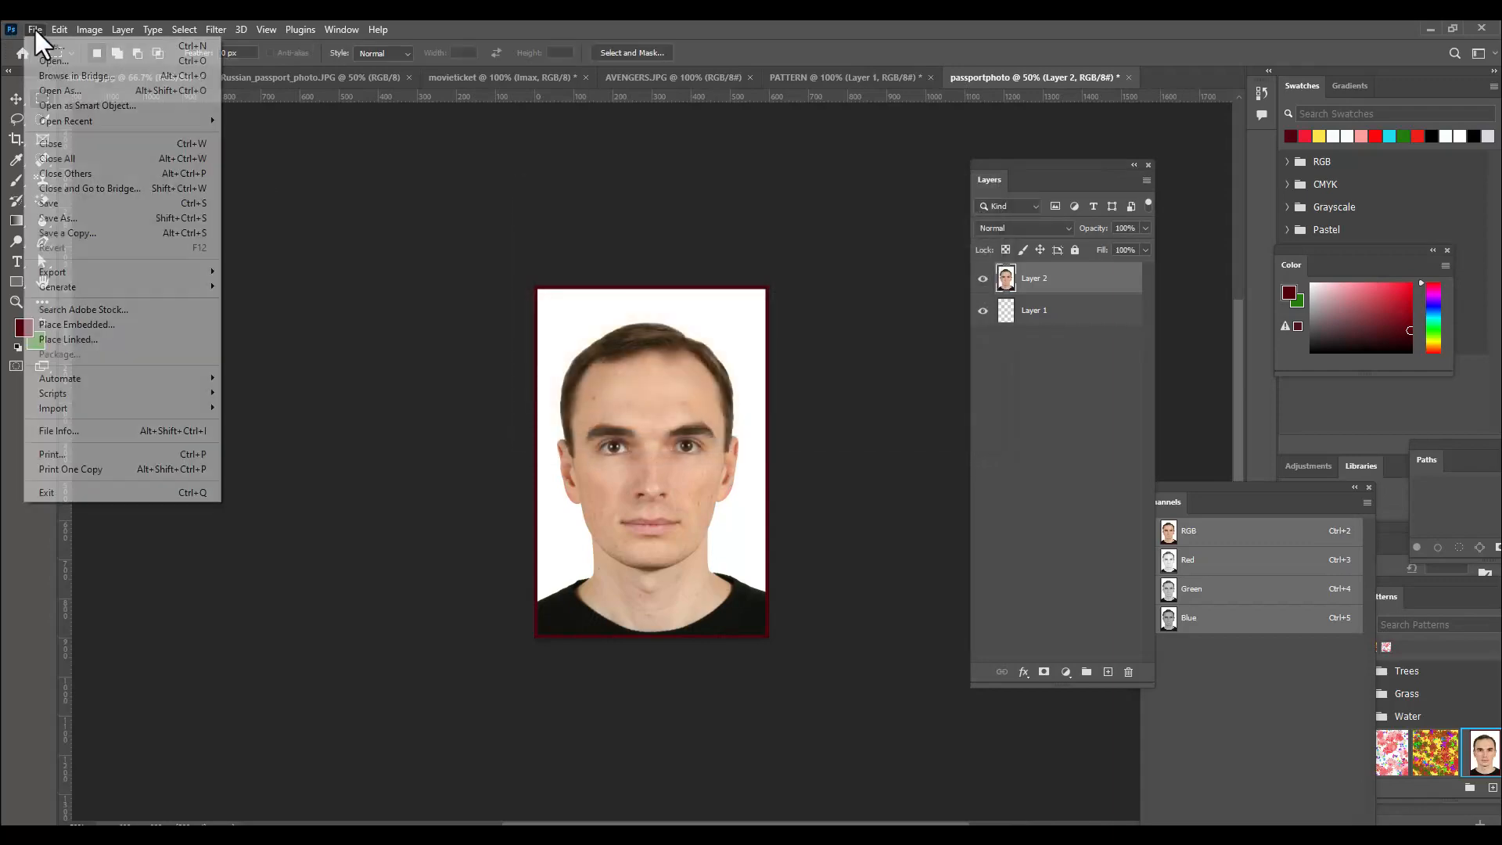
click(47, 47)
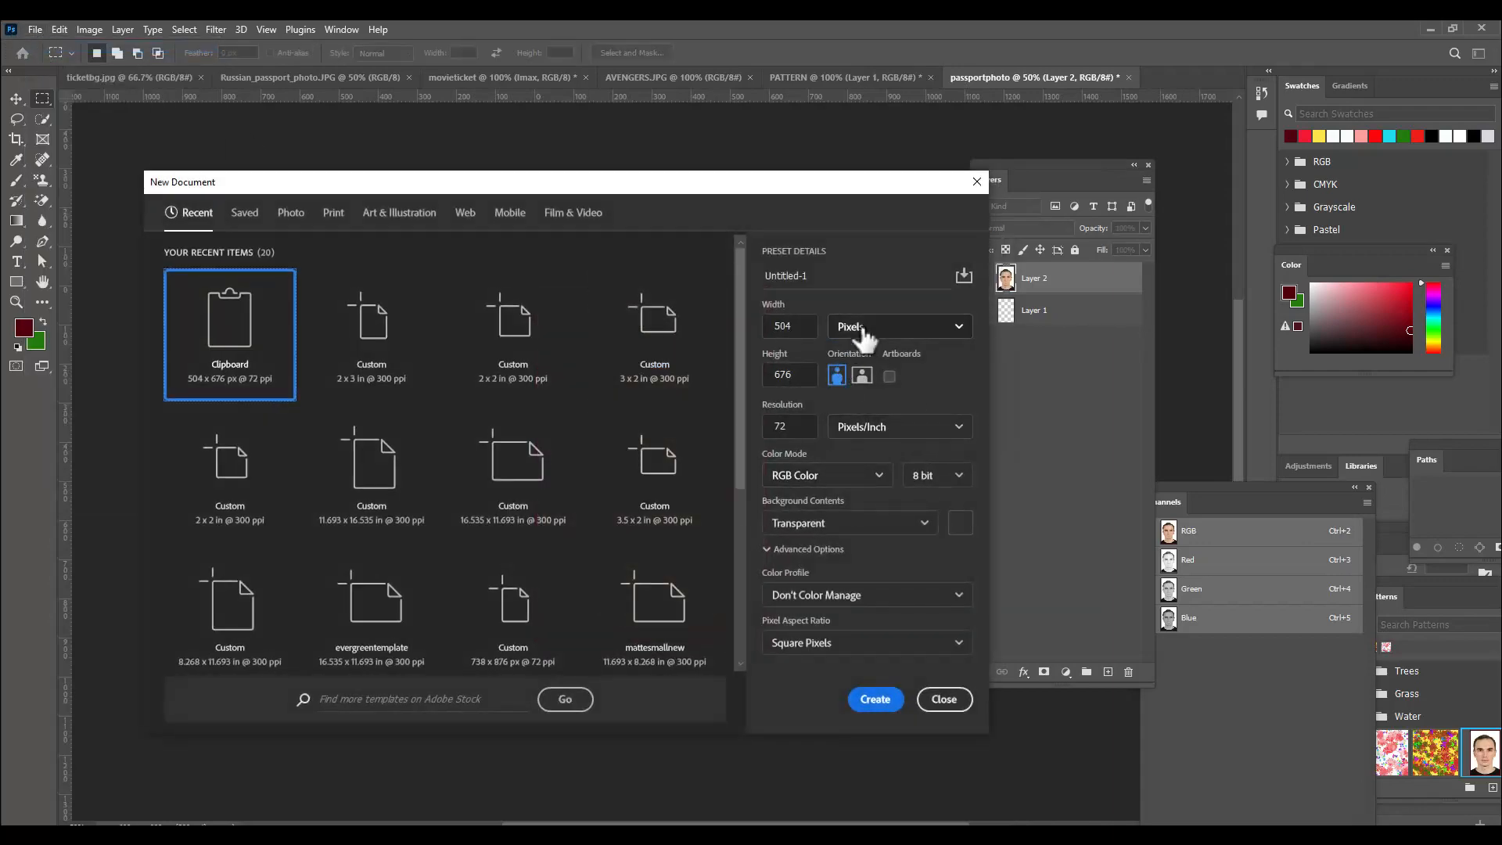
click(954, 326)
click(856, 381)
double_click(808, 328)
text(20)
drag(782, 186, 826, 173)
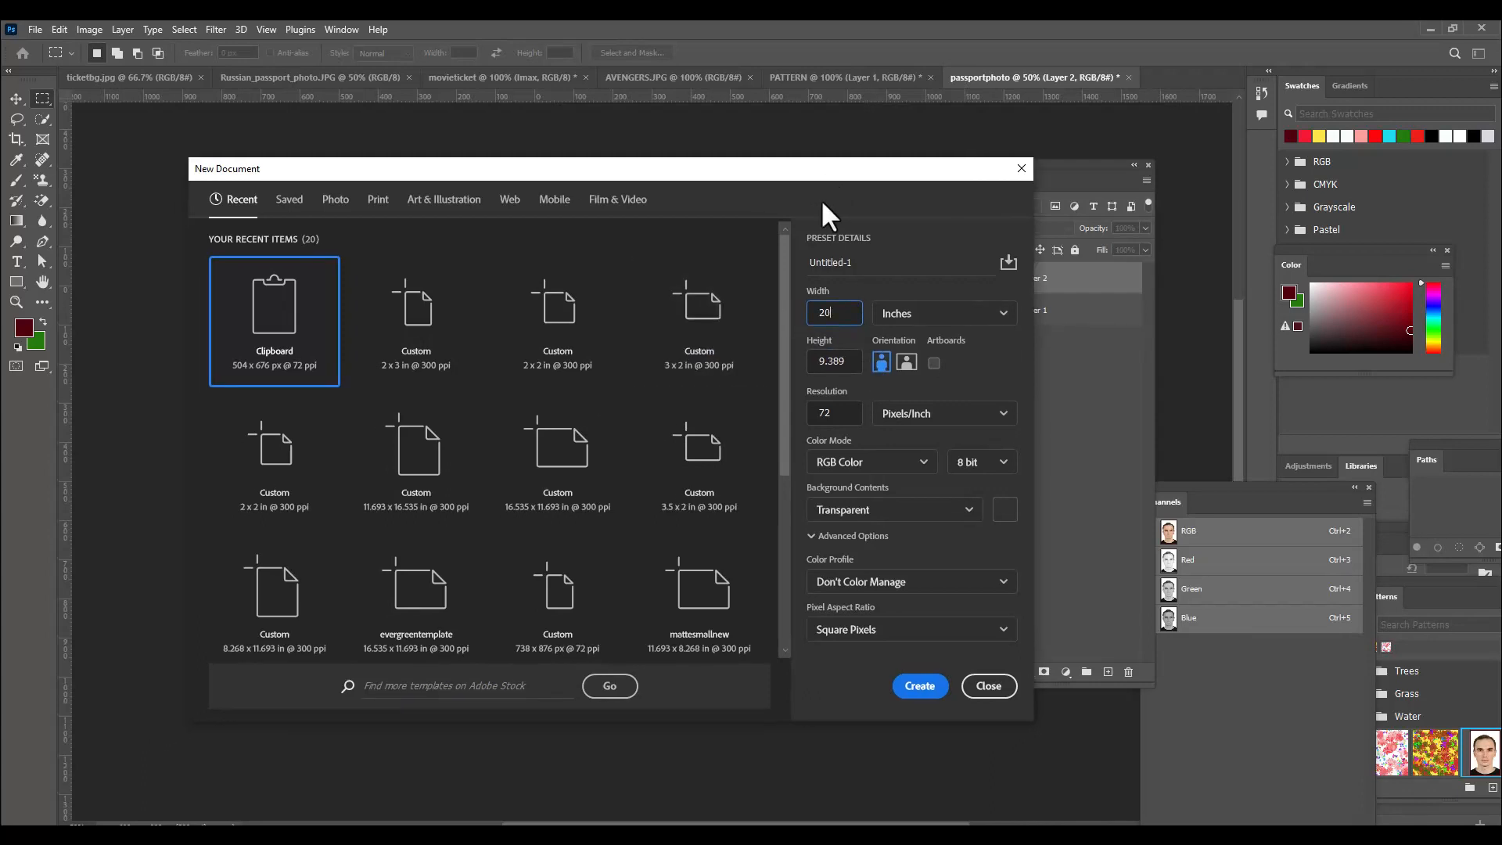
double_click(851, 362)
text(12)
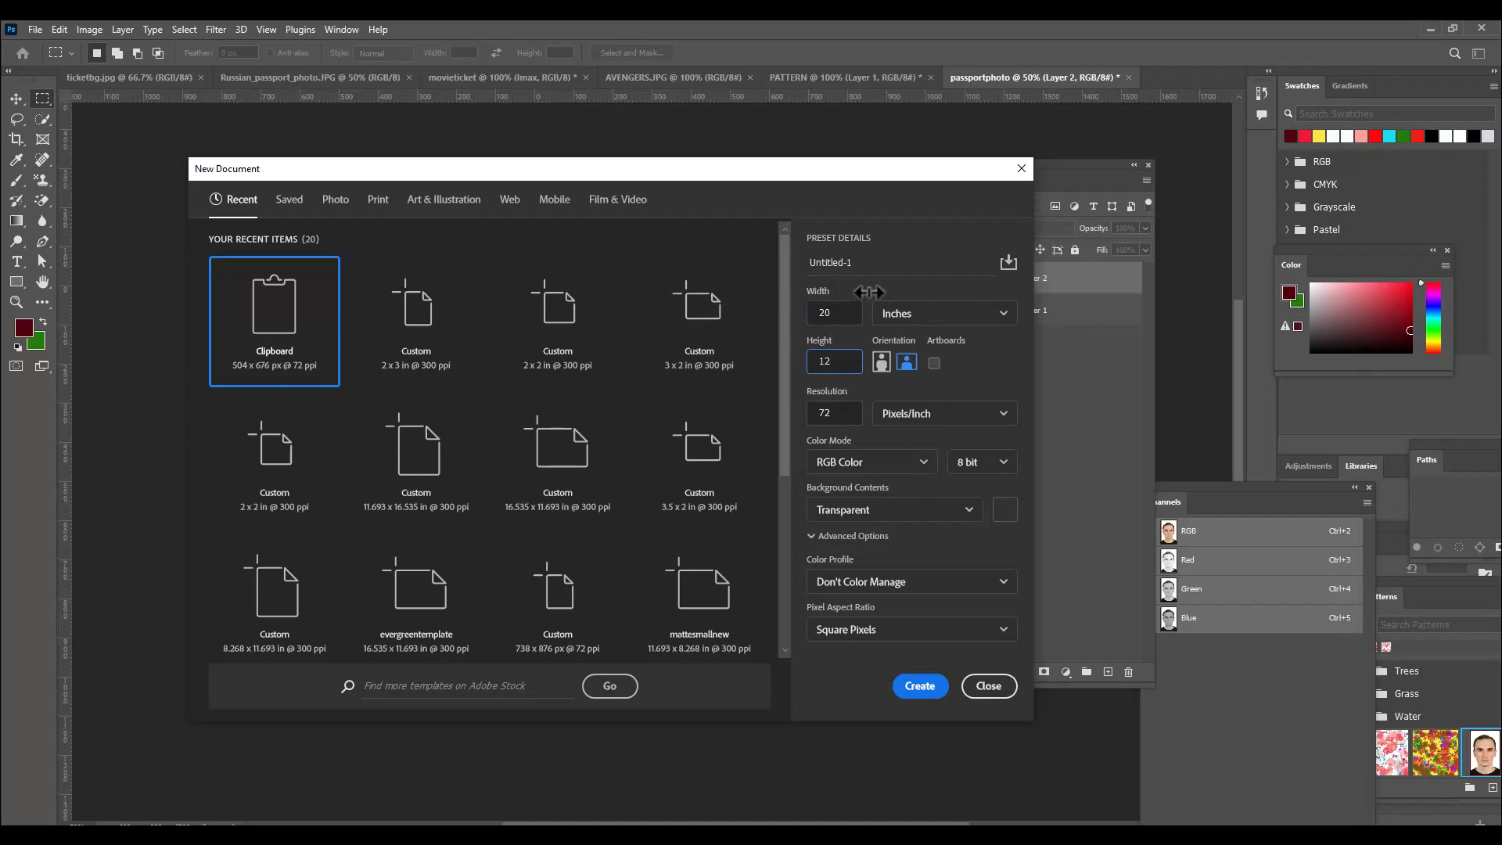
double_click(843, 410)
text(300)
click(831, 360)
drag(758, 162, 721, 169)
Name the new document passportpiccopies
click(867, 269)
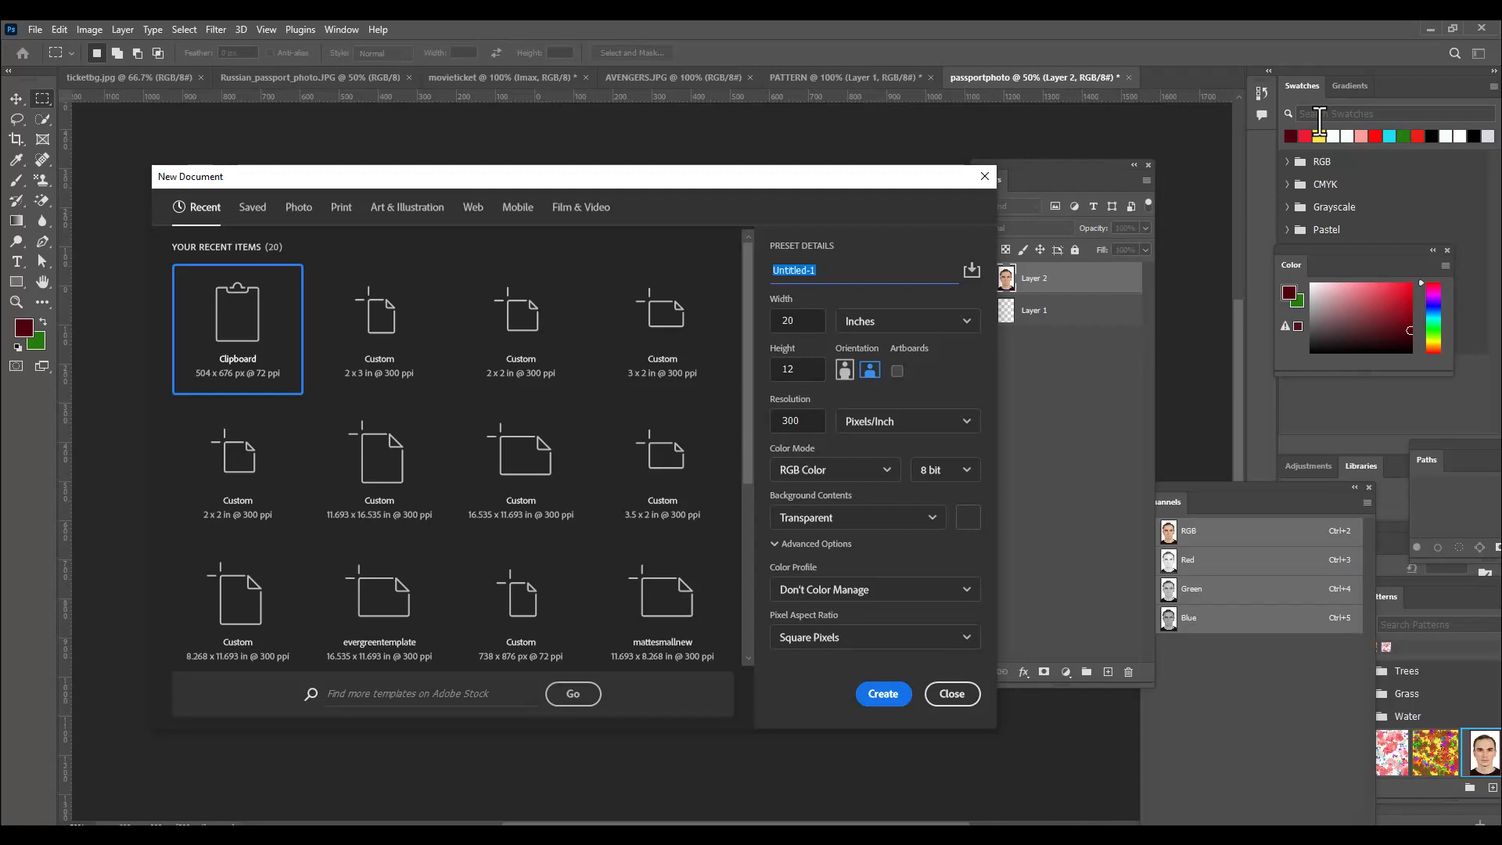
text(pass)
key(BackSpace)
key(BackSpace)
key(BackSpace)
text(assp)
key(BackSpace)
text(sportpiccopies)
drag(835, 180, 849, 156)
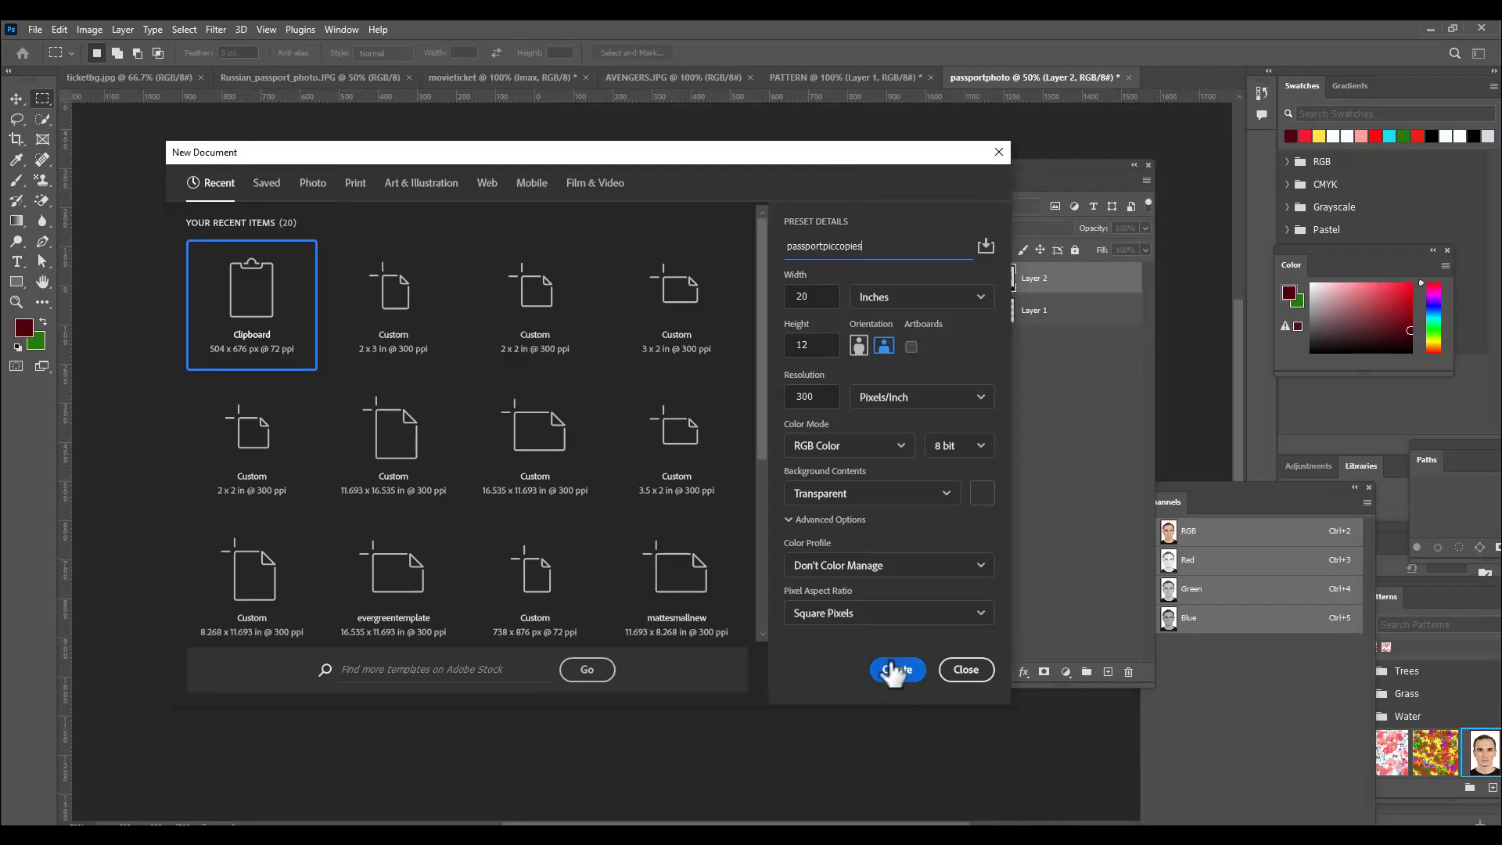
Create the passportpiccopies document and fill its Layer 1 with the passport portrait pattern at 100% opacity in Normal mode
click(897, 670)
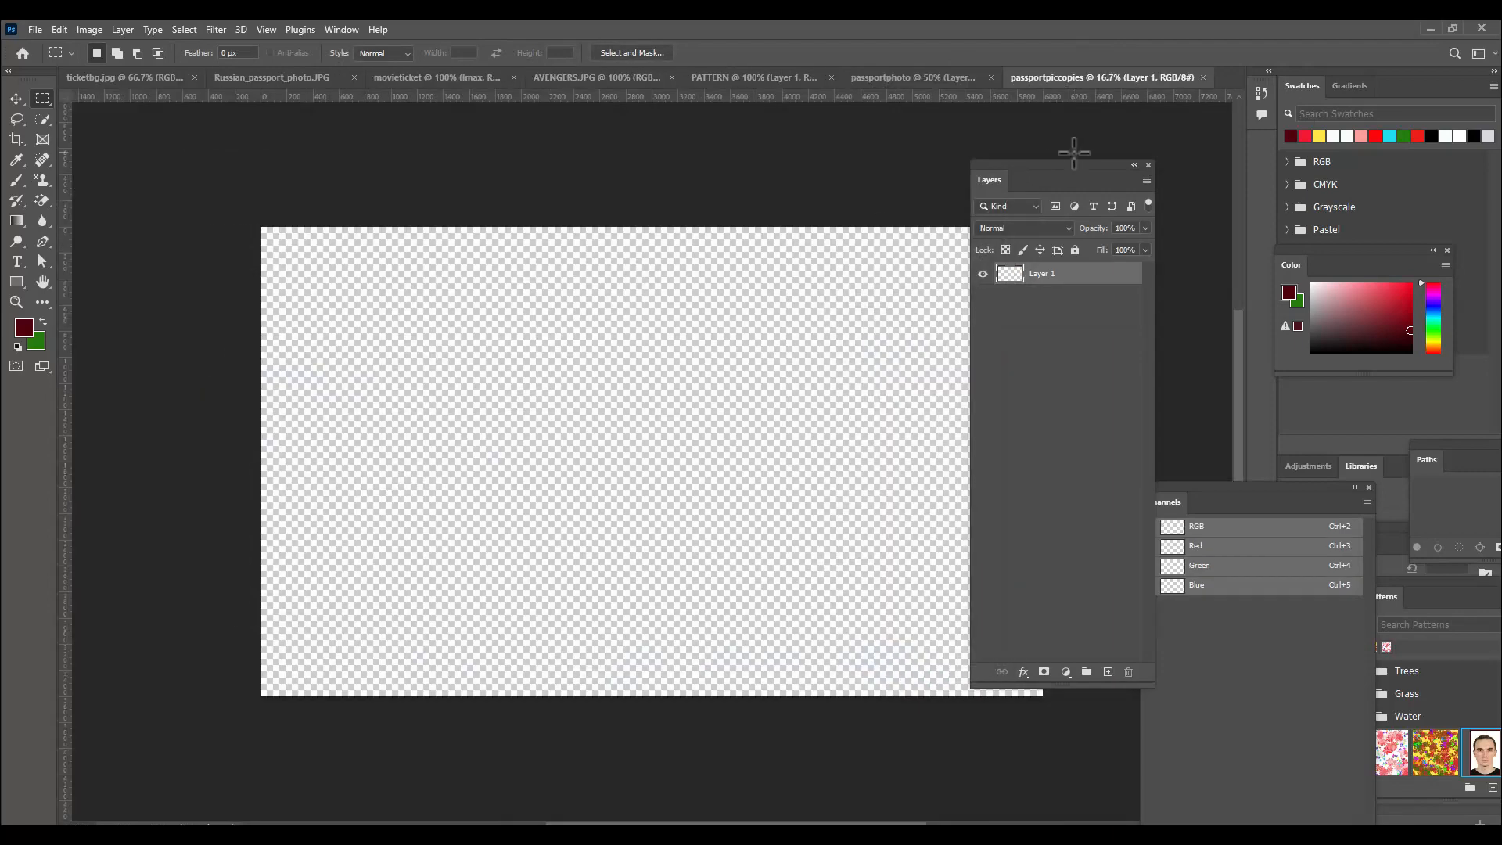
drag(1023, 166, 1128, 166)
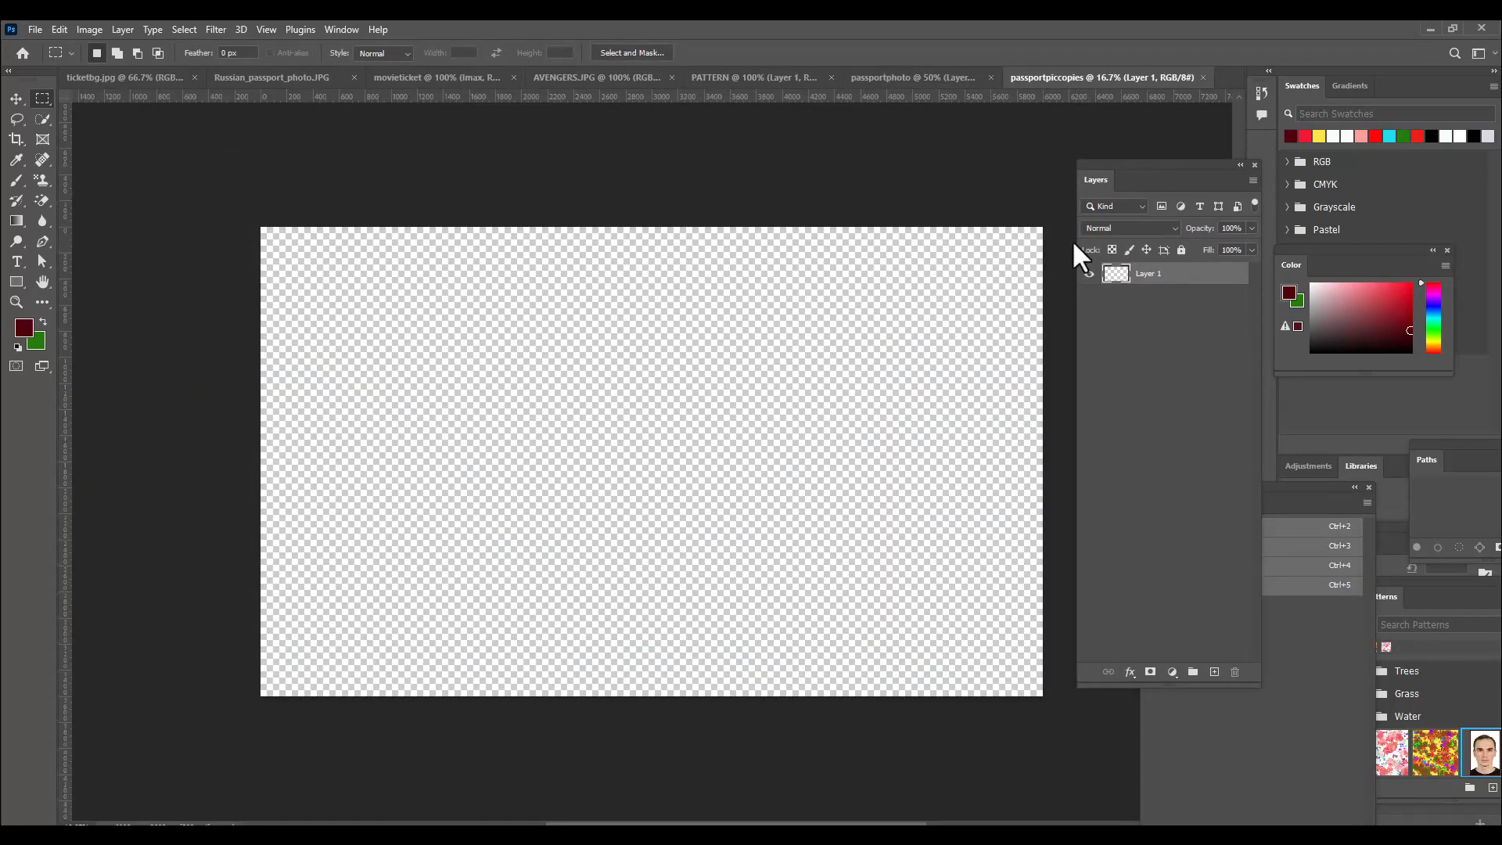
click(60, 31)
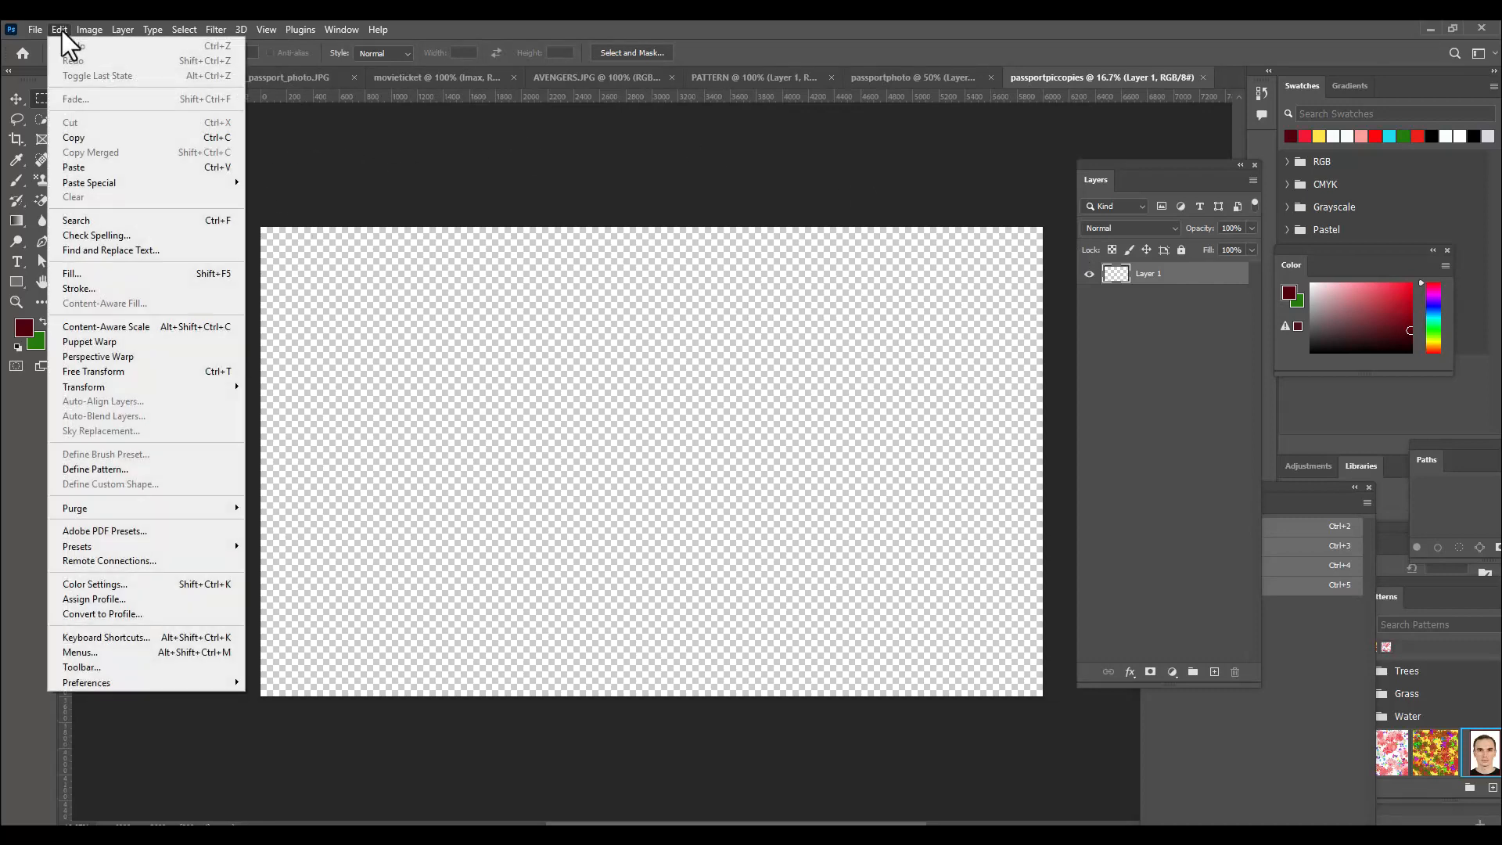
click(131, 273)
drag(975, 143, 801, 183)
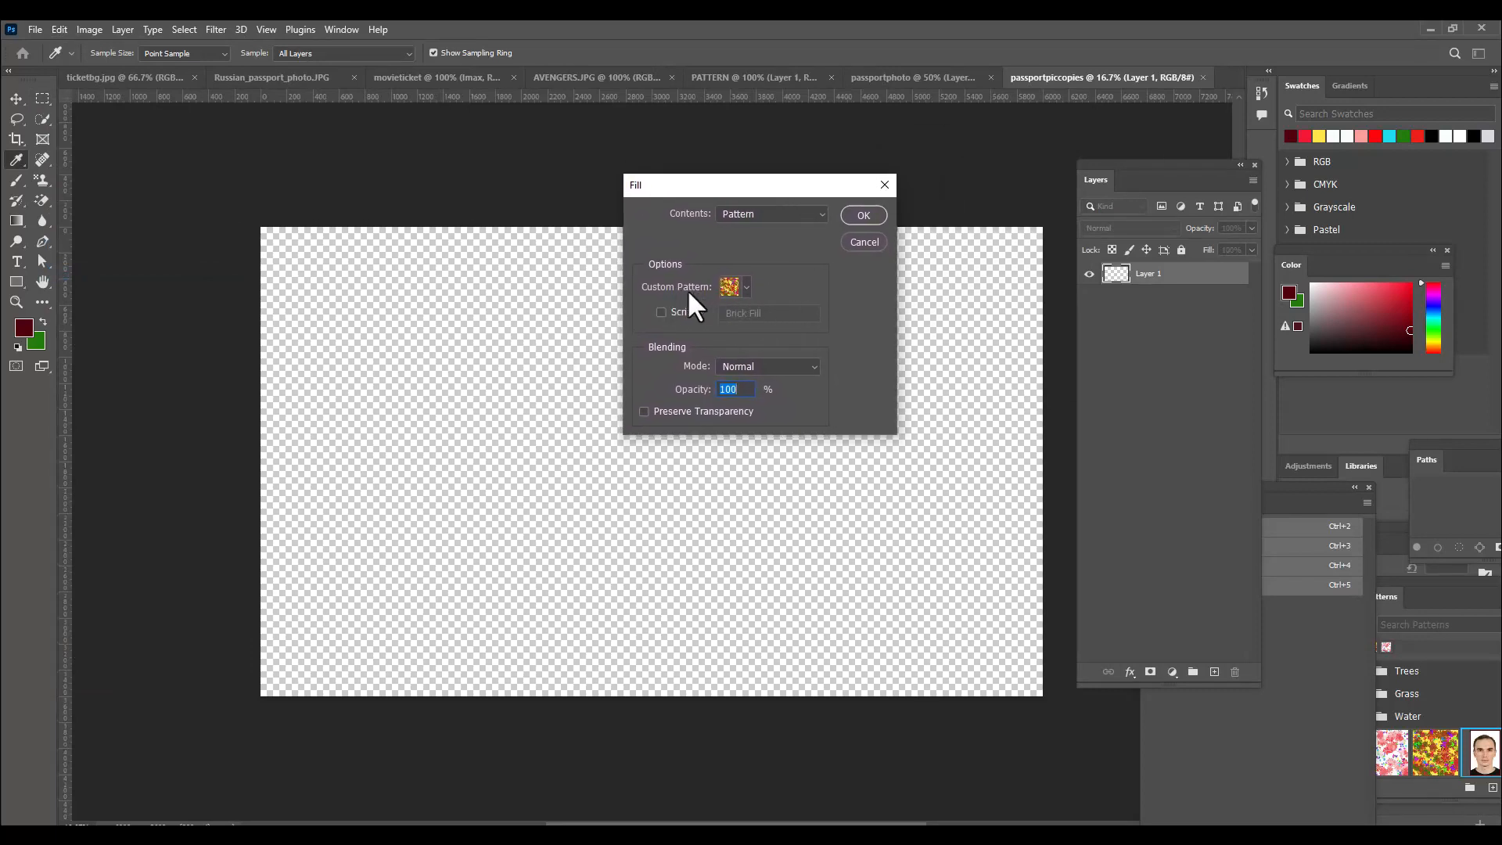
click(747, 285)
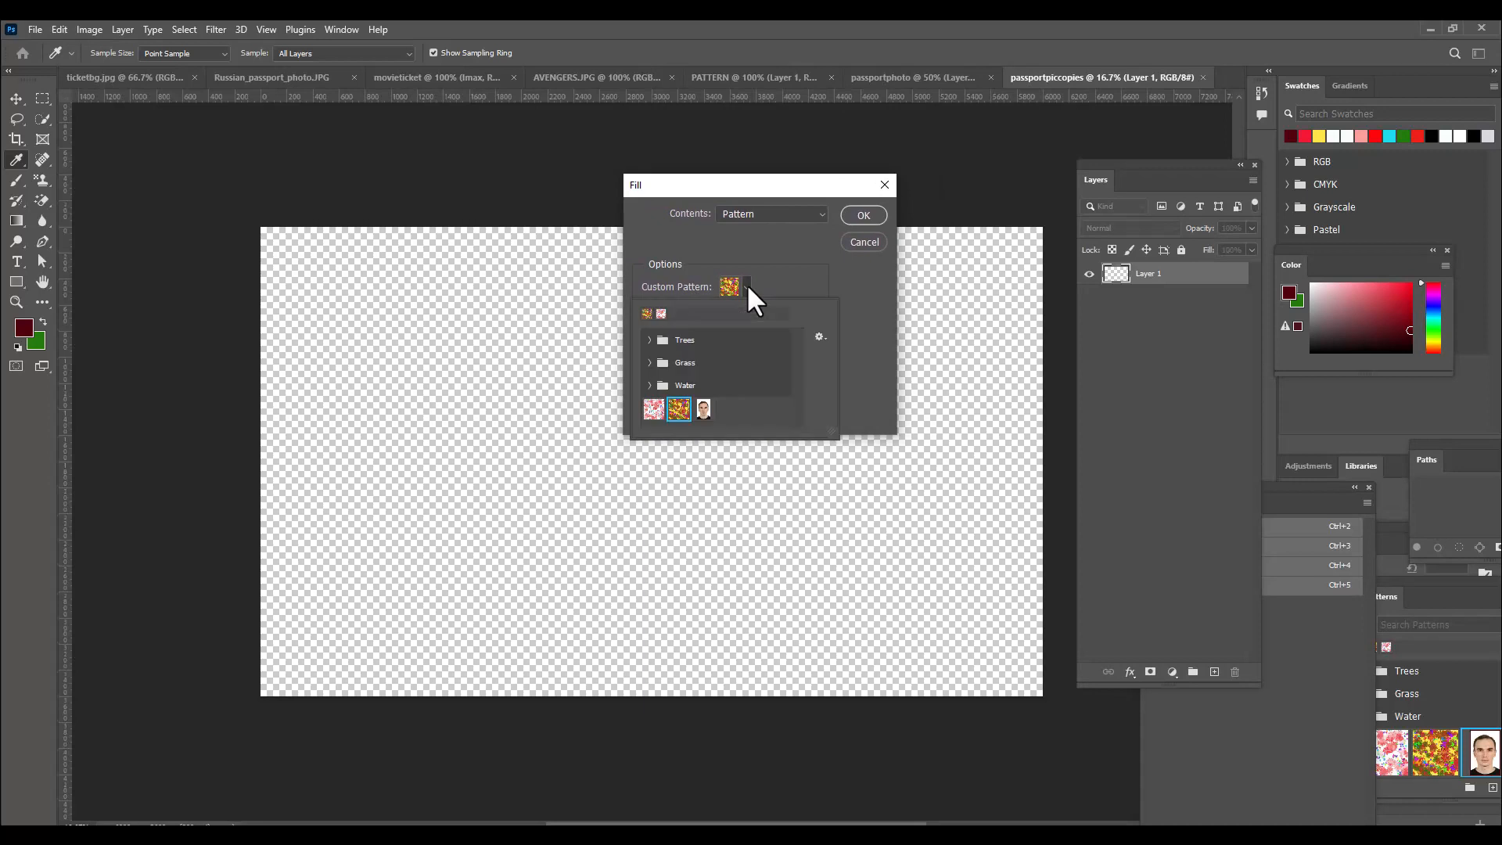
click(703, 409)
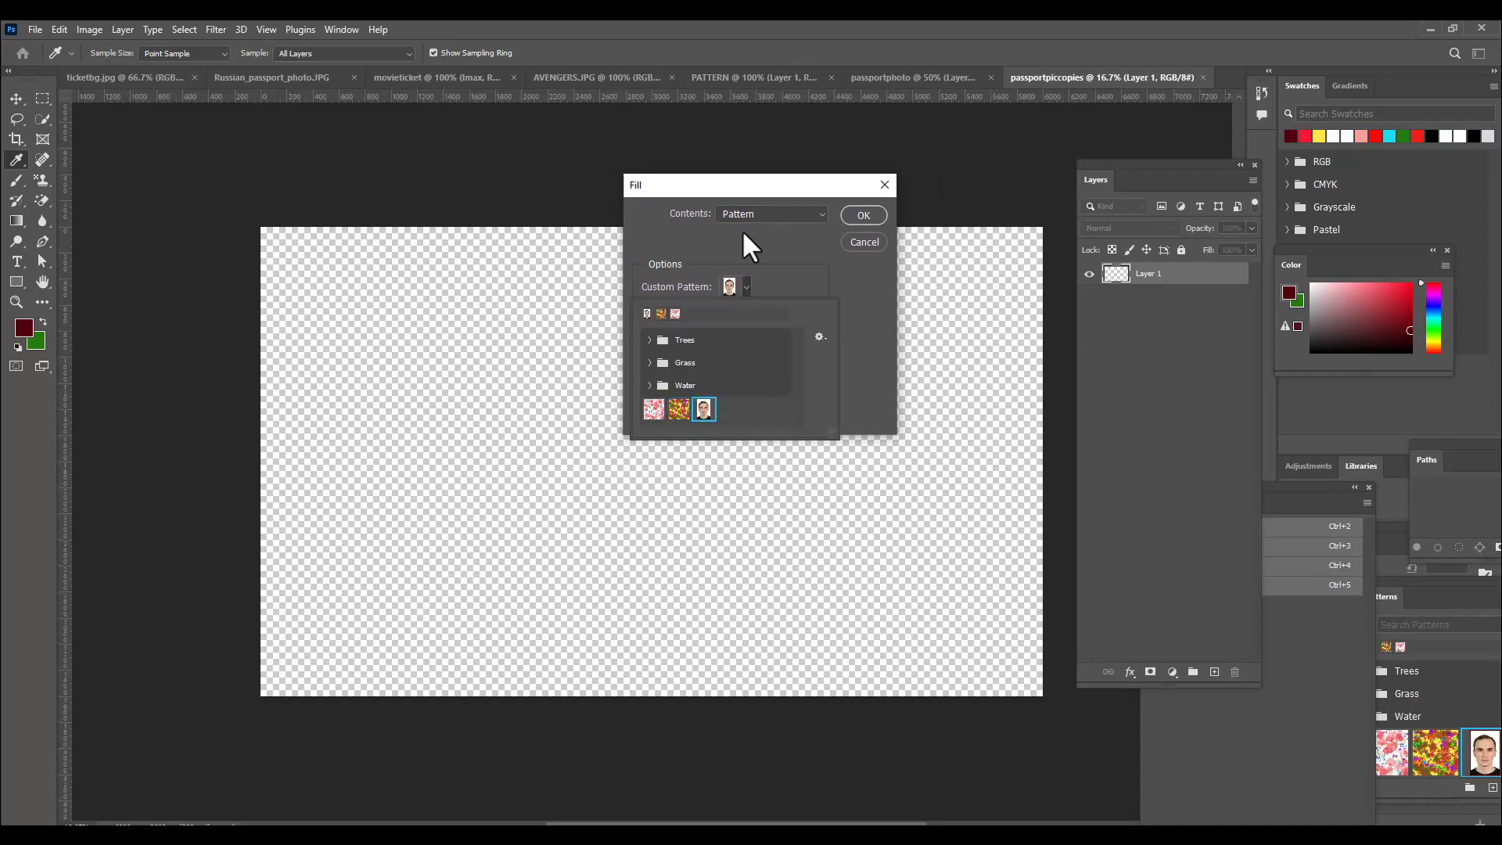
click(738, 195)
click(863, 215)
key(m)
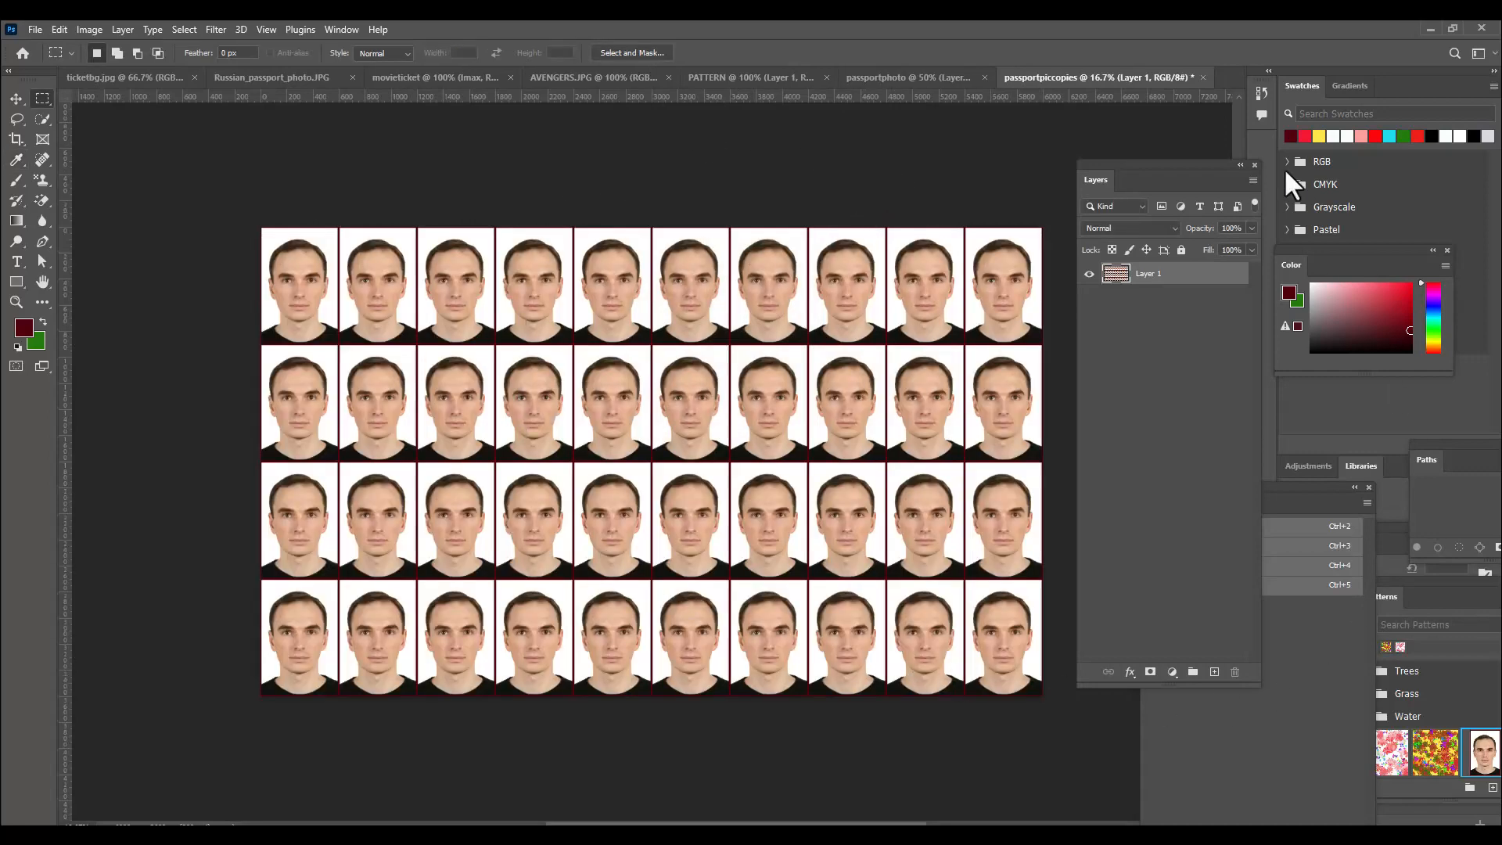
Examine the repeated portraits and their borders up close at 100% zoom
drag(1103, 177, 1115, 176)
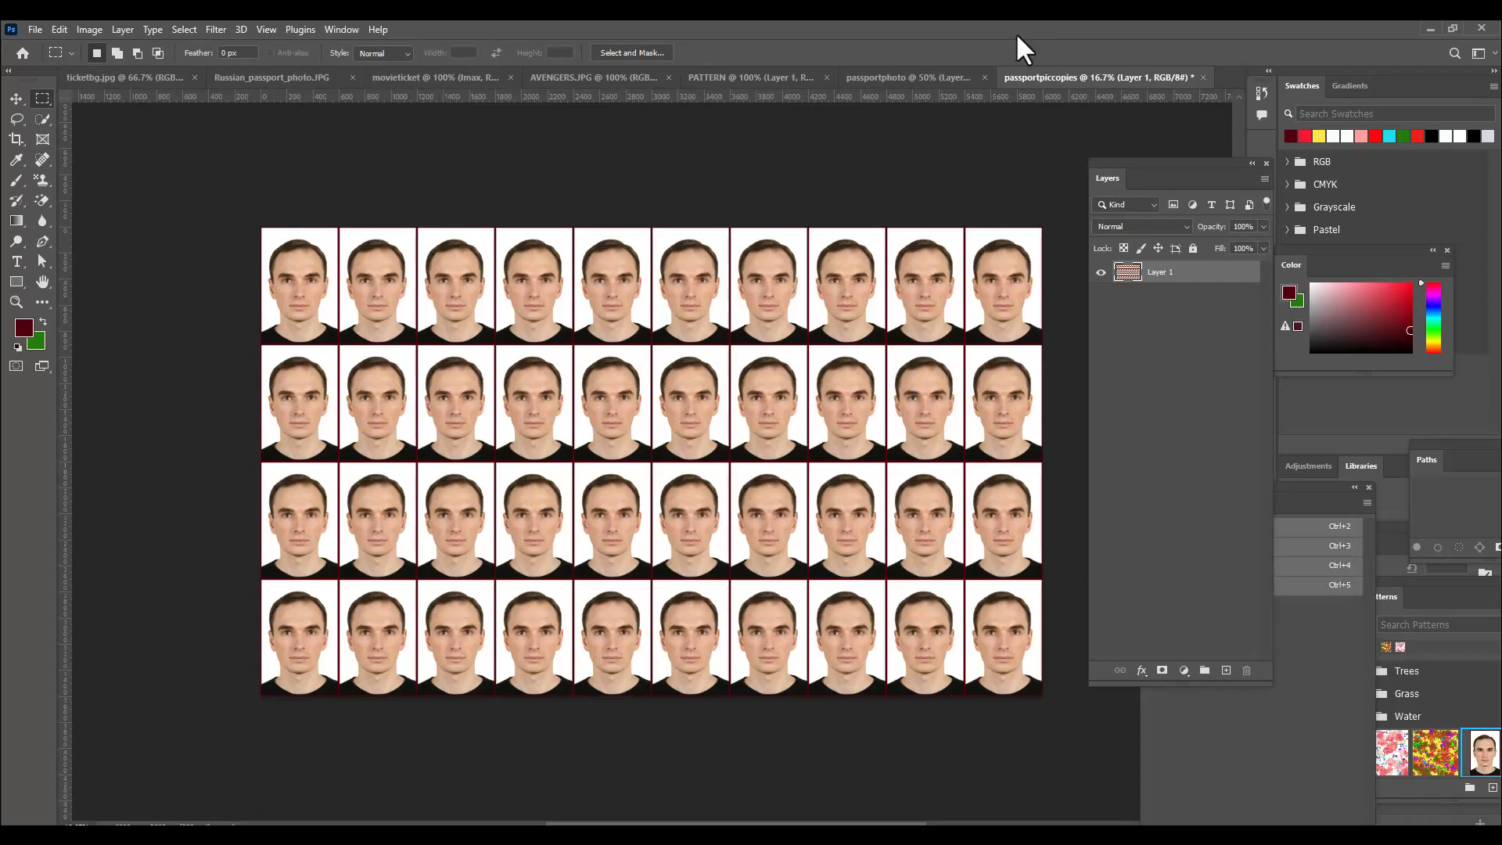
key(ctrl+plus)
key(ctrl+plus)
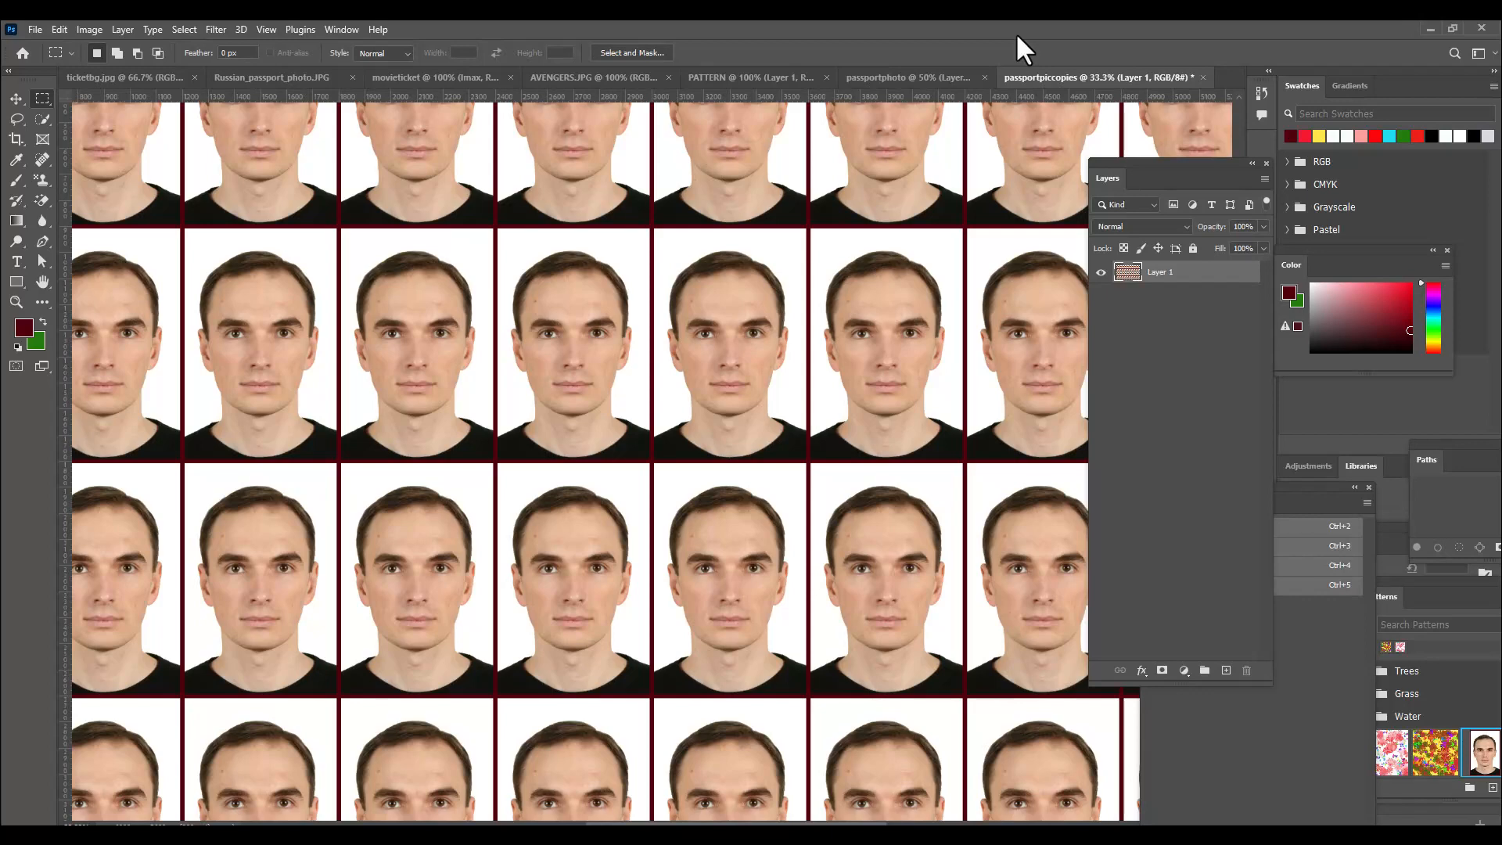
key(ctrl+1)
scroll(678, 364, up, 5)
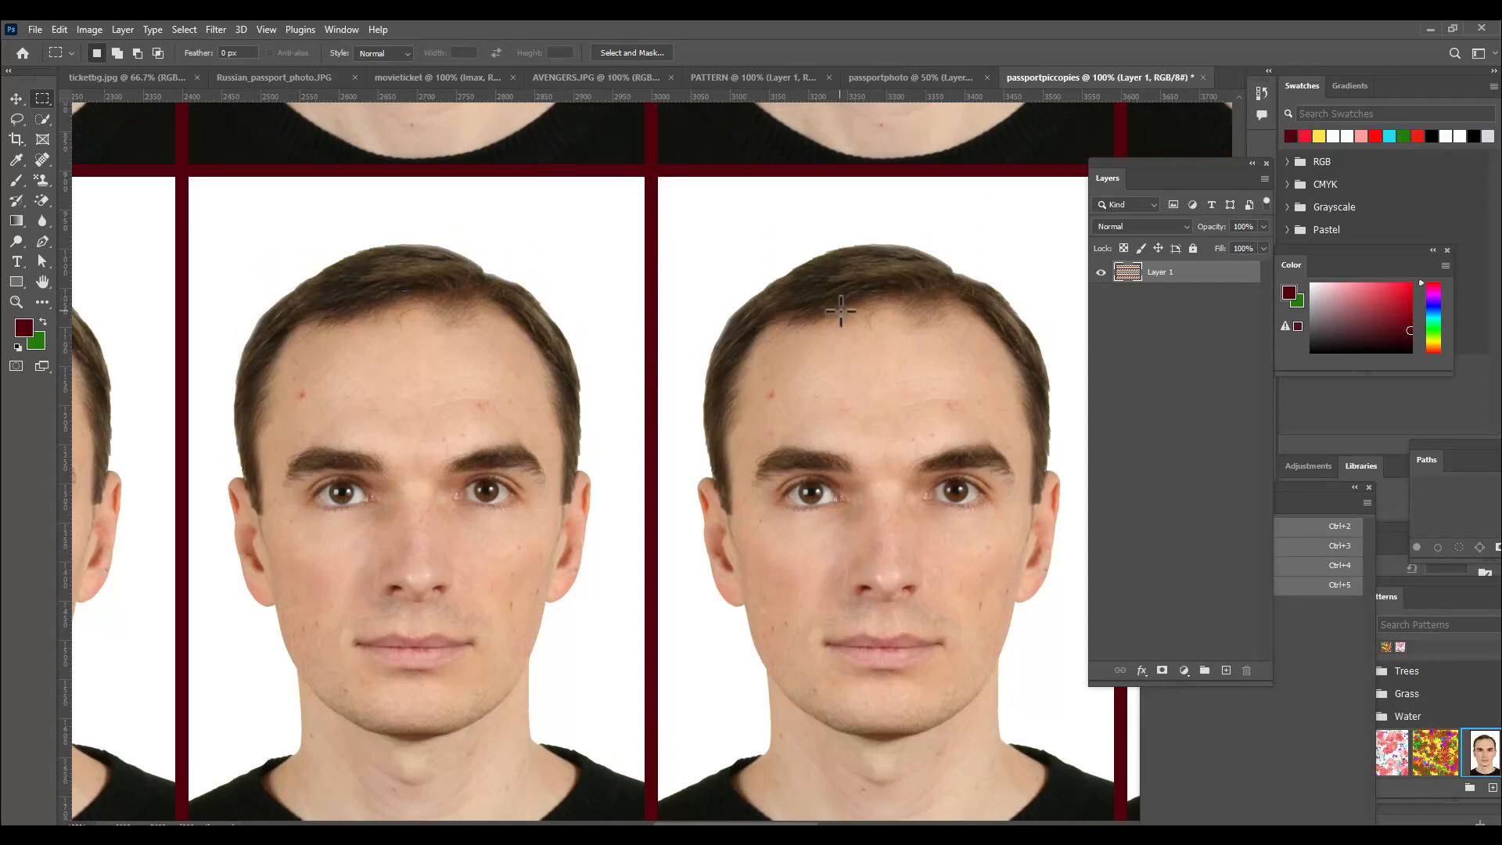
key(ctrl+minus)
key(ctrl+minus)
key(ctrl+minus)
key(ctrl+minus)
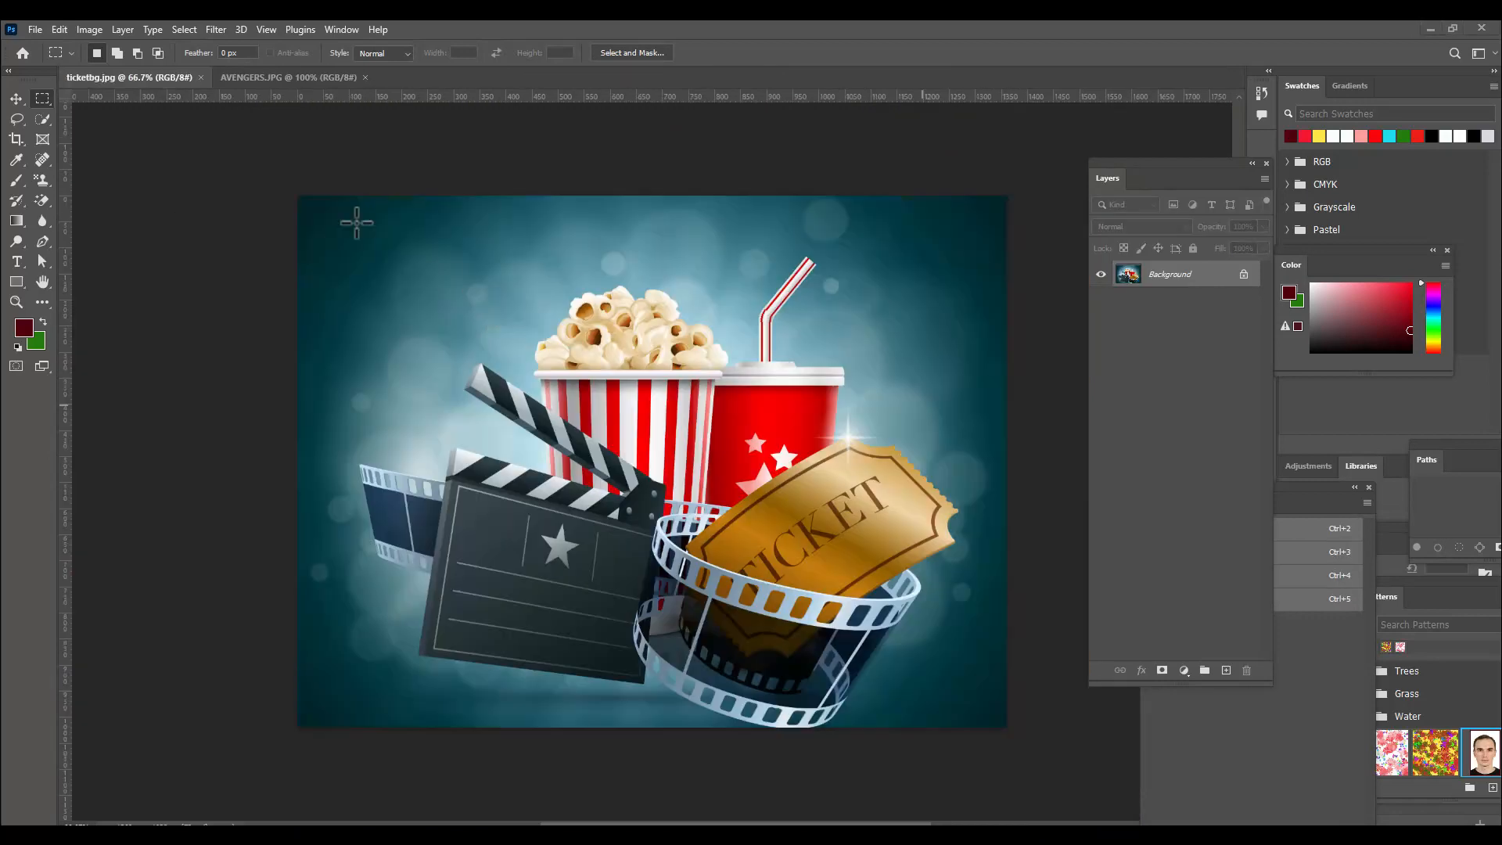
Start a new document measured in inches, with a width of 3, a height of 2 and a resolution of 300 pixels/inch
click(35, 29)
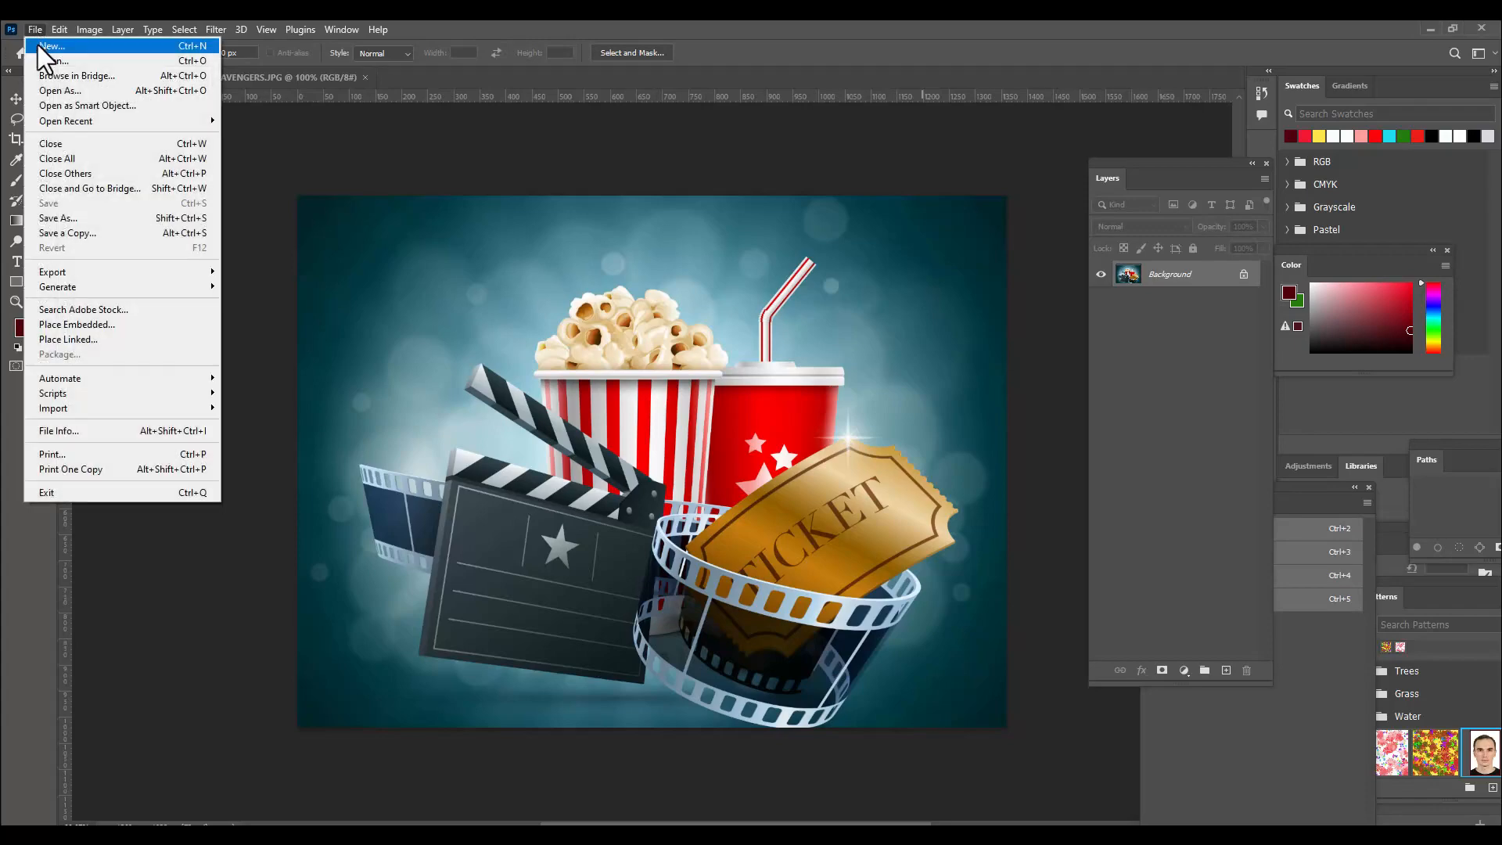
click(40, 47)
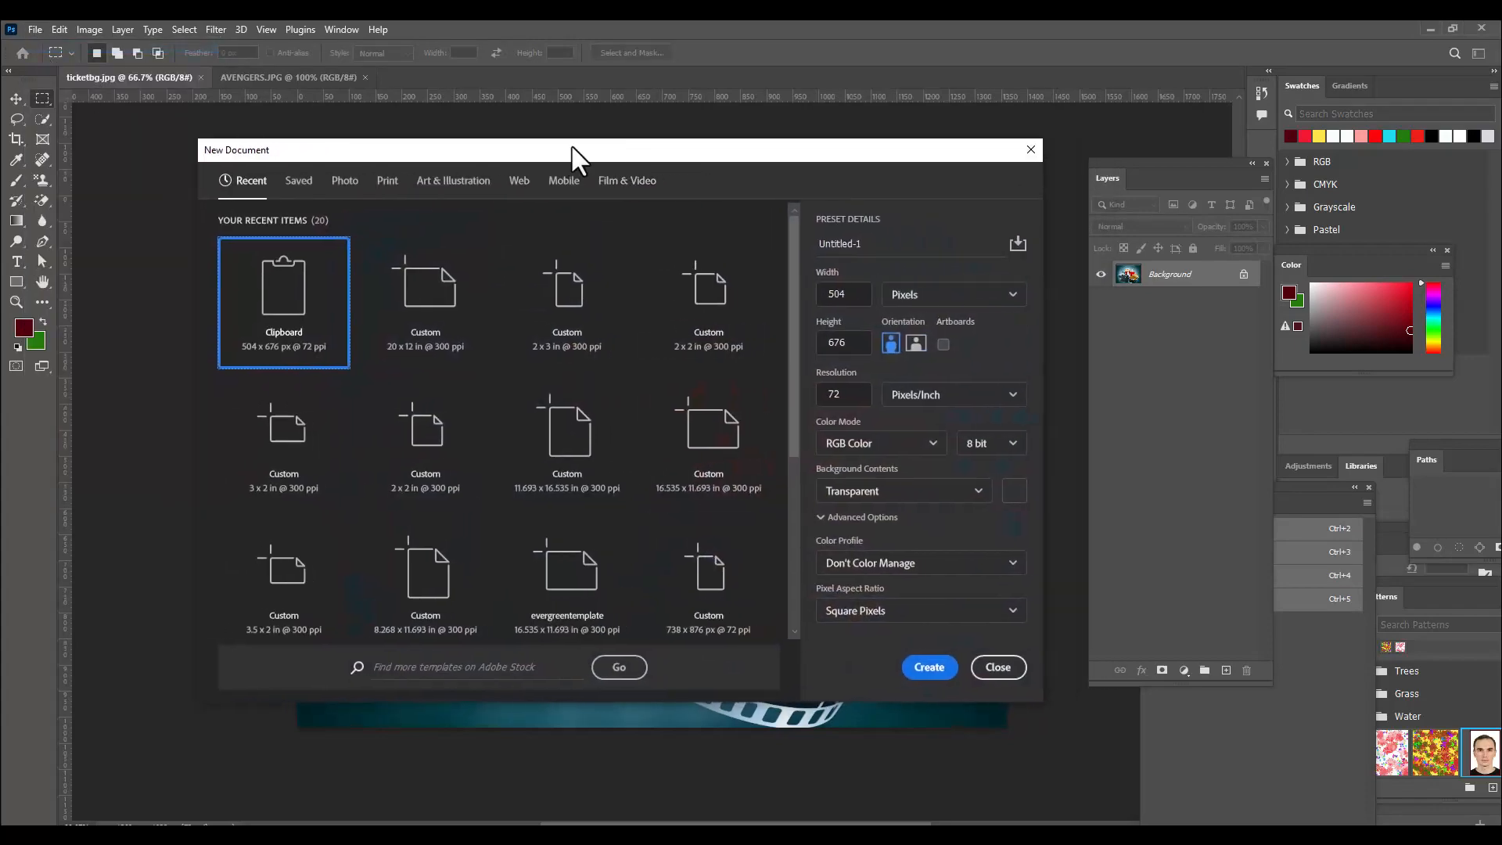
click(951, 296)
click(899, 344)
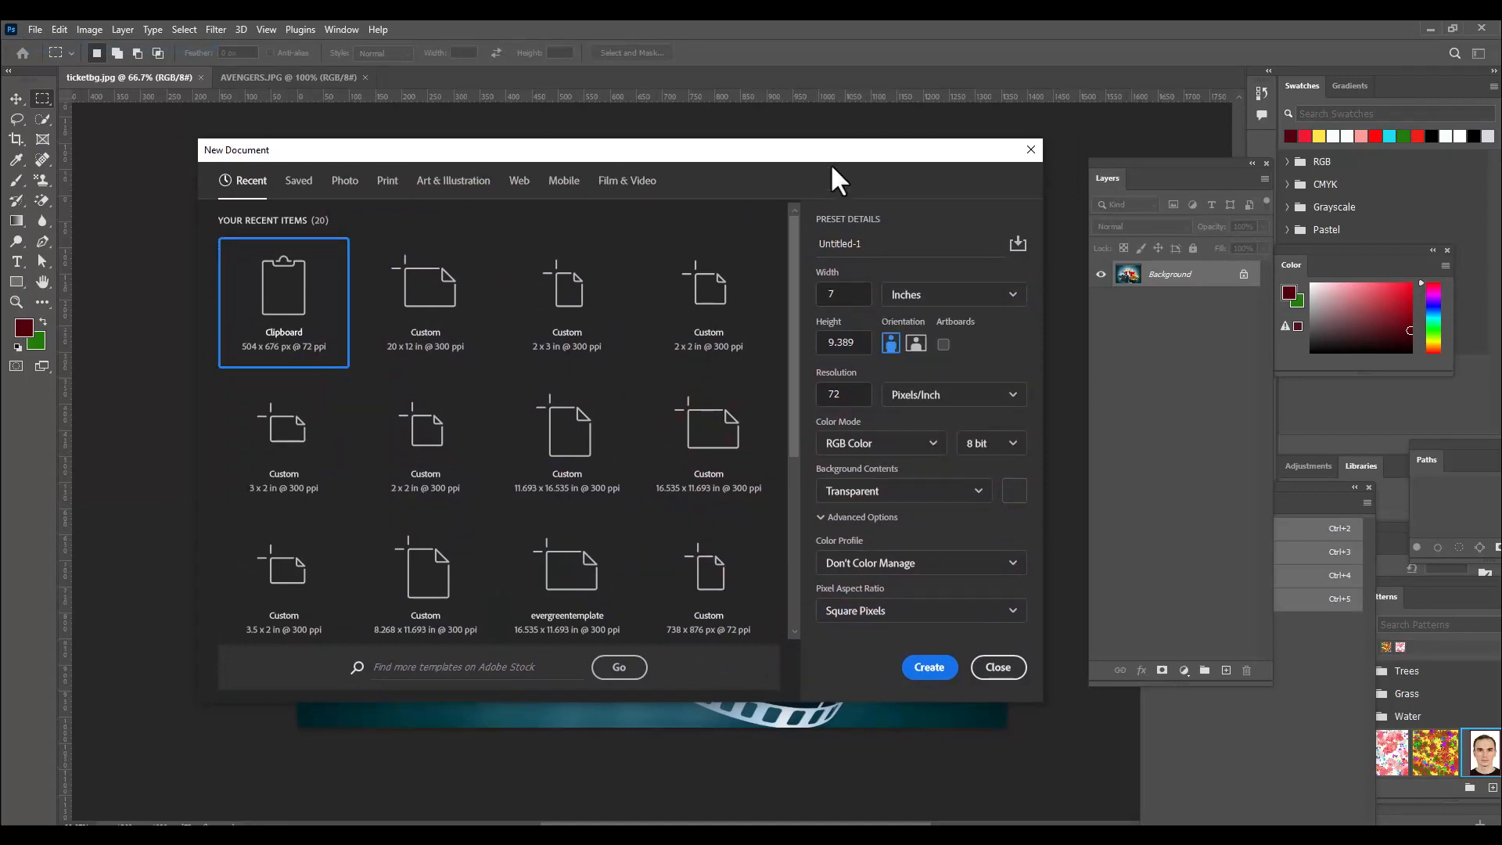
drag(832, 166, 805, 172)
double_click(809, 300)
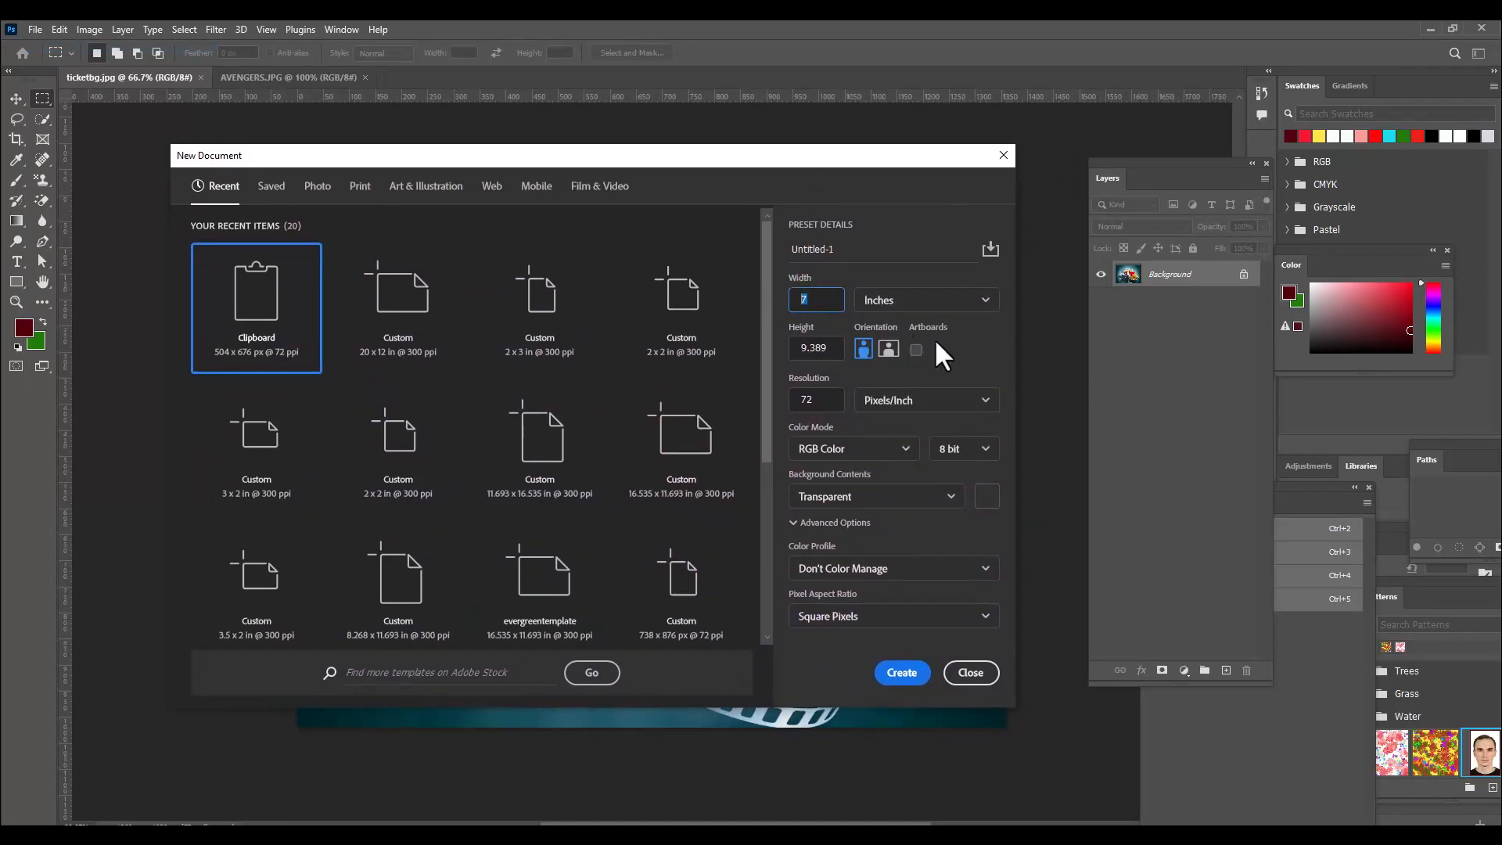
text(3)
double_click(831, 349)
text(2)
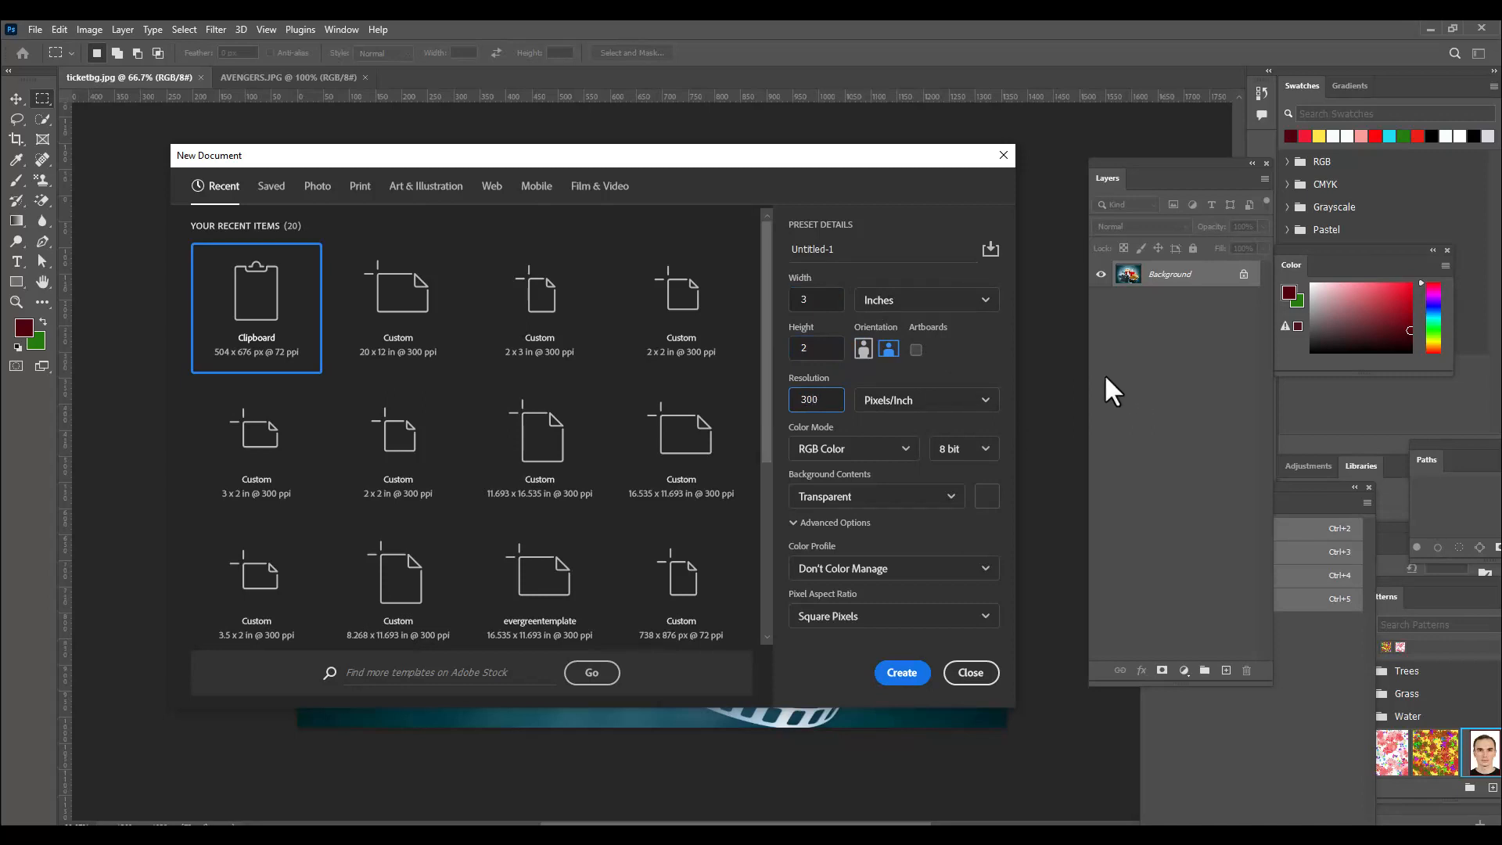
Name the new document movieticket and create it
click(972, 248)
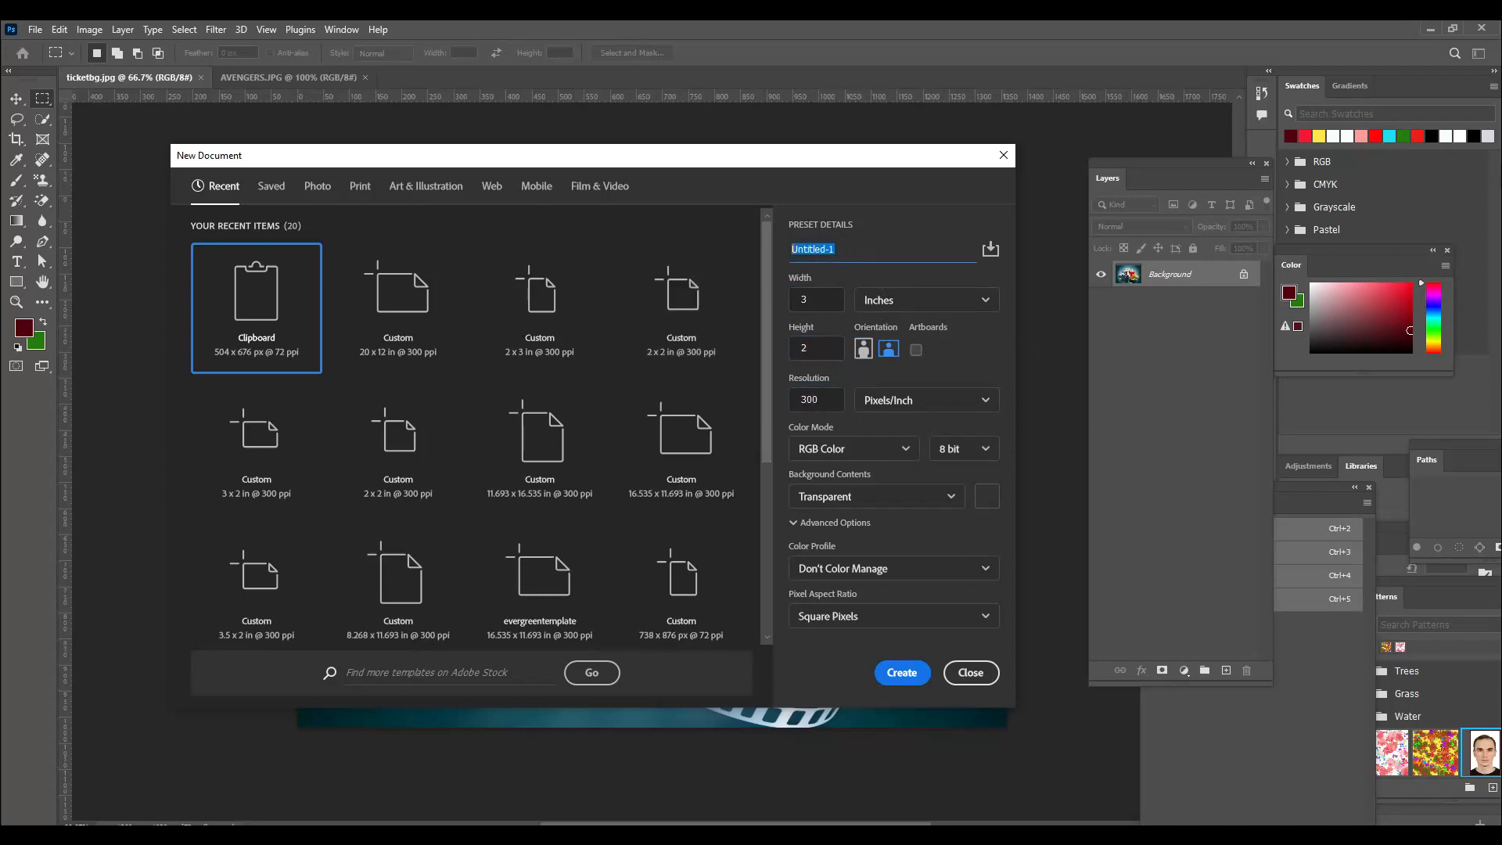
text(movieticket)
drag(854, 153, 865, 145)
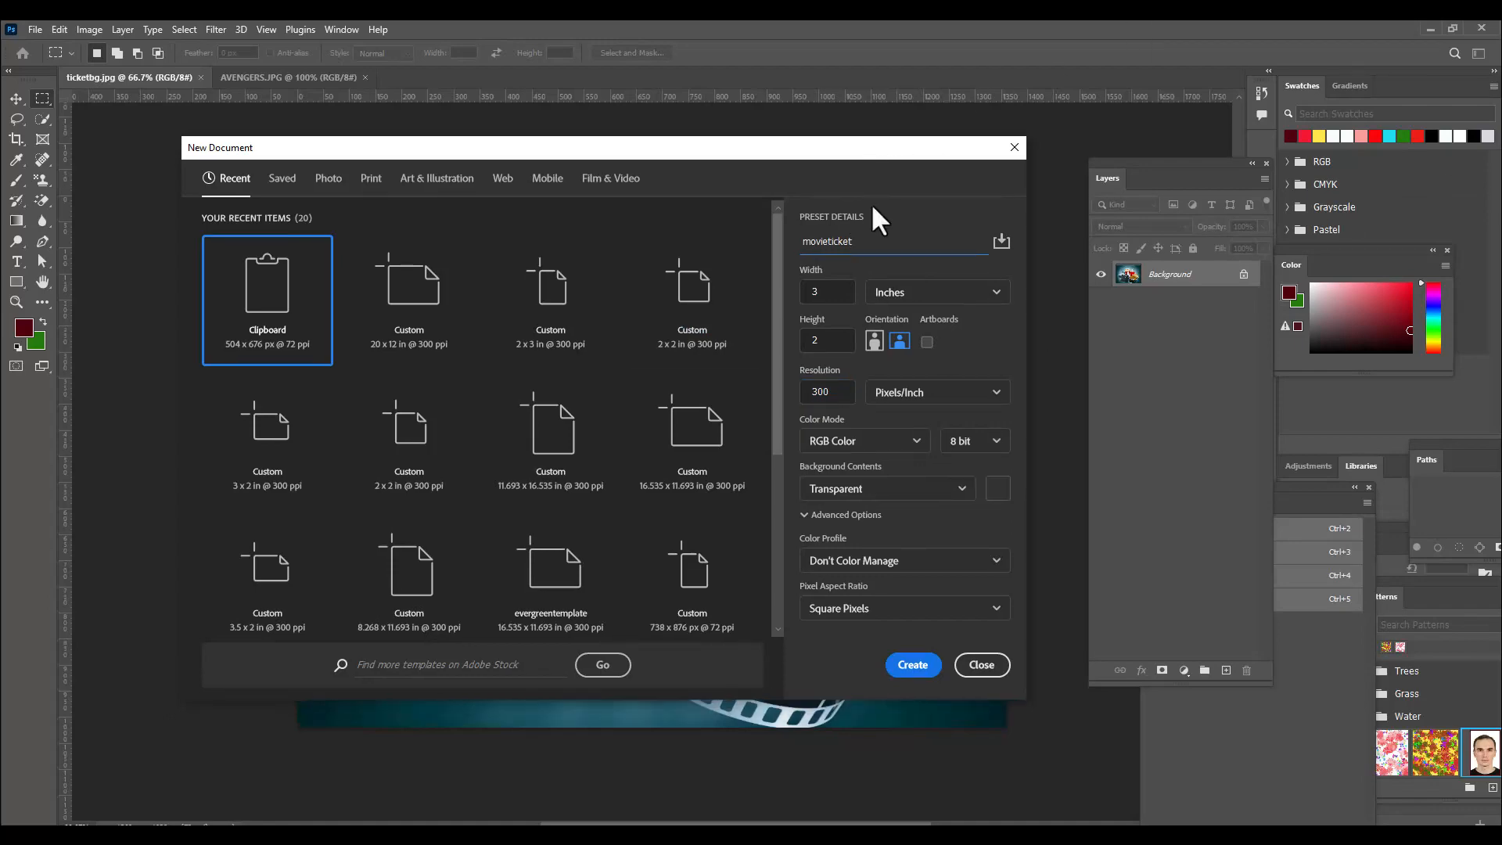
click(909, 678)
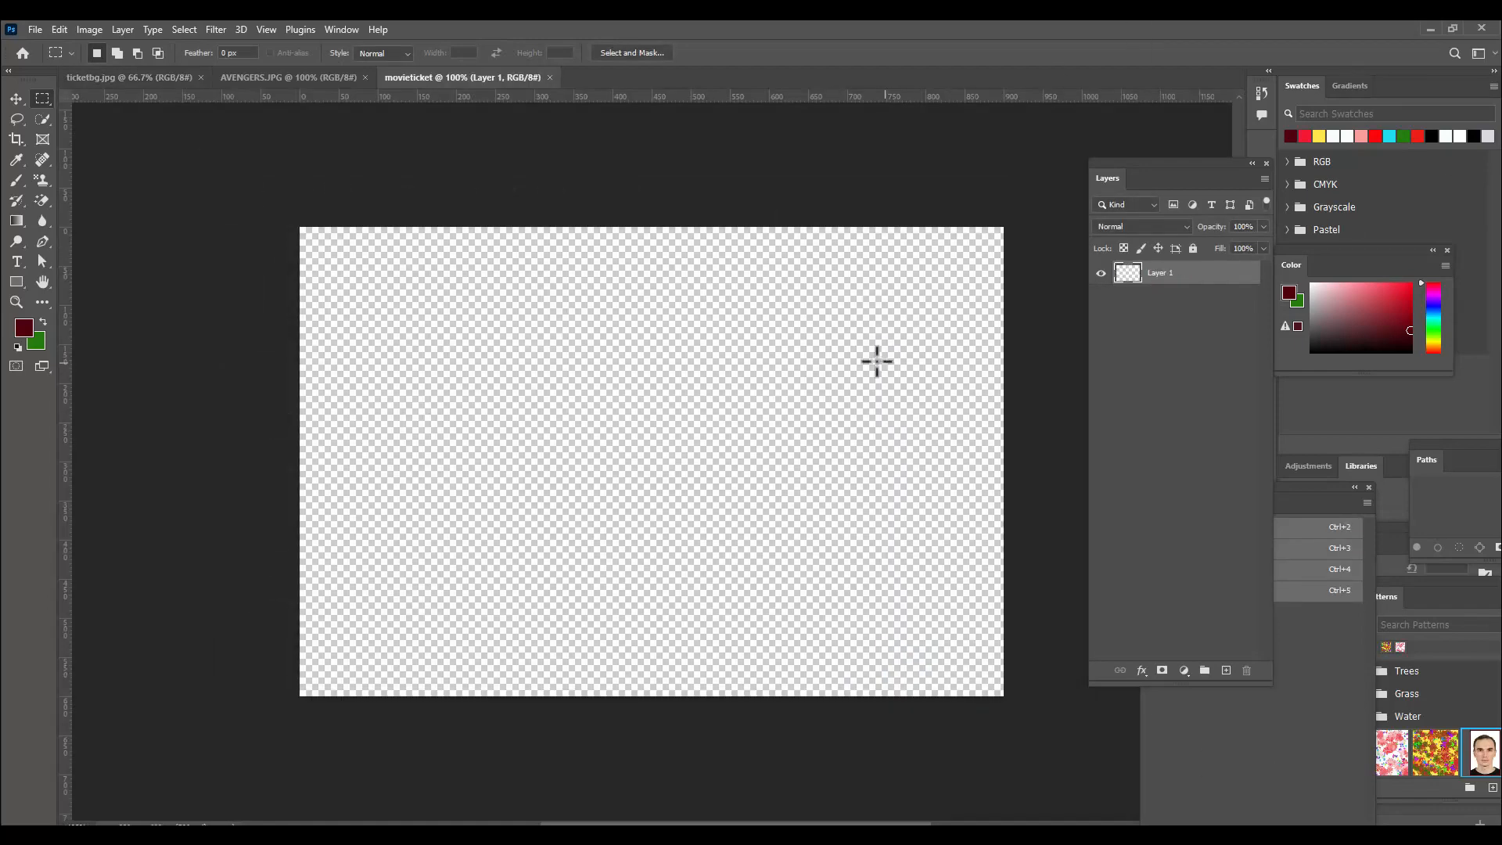
Copy the cinema artwork from ticketbg.jpg into the movieticket document as a new layer
click(81, 76)
click(15, 98)
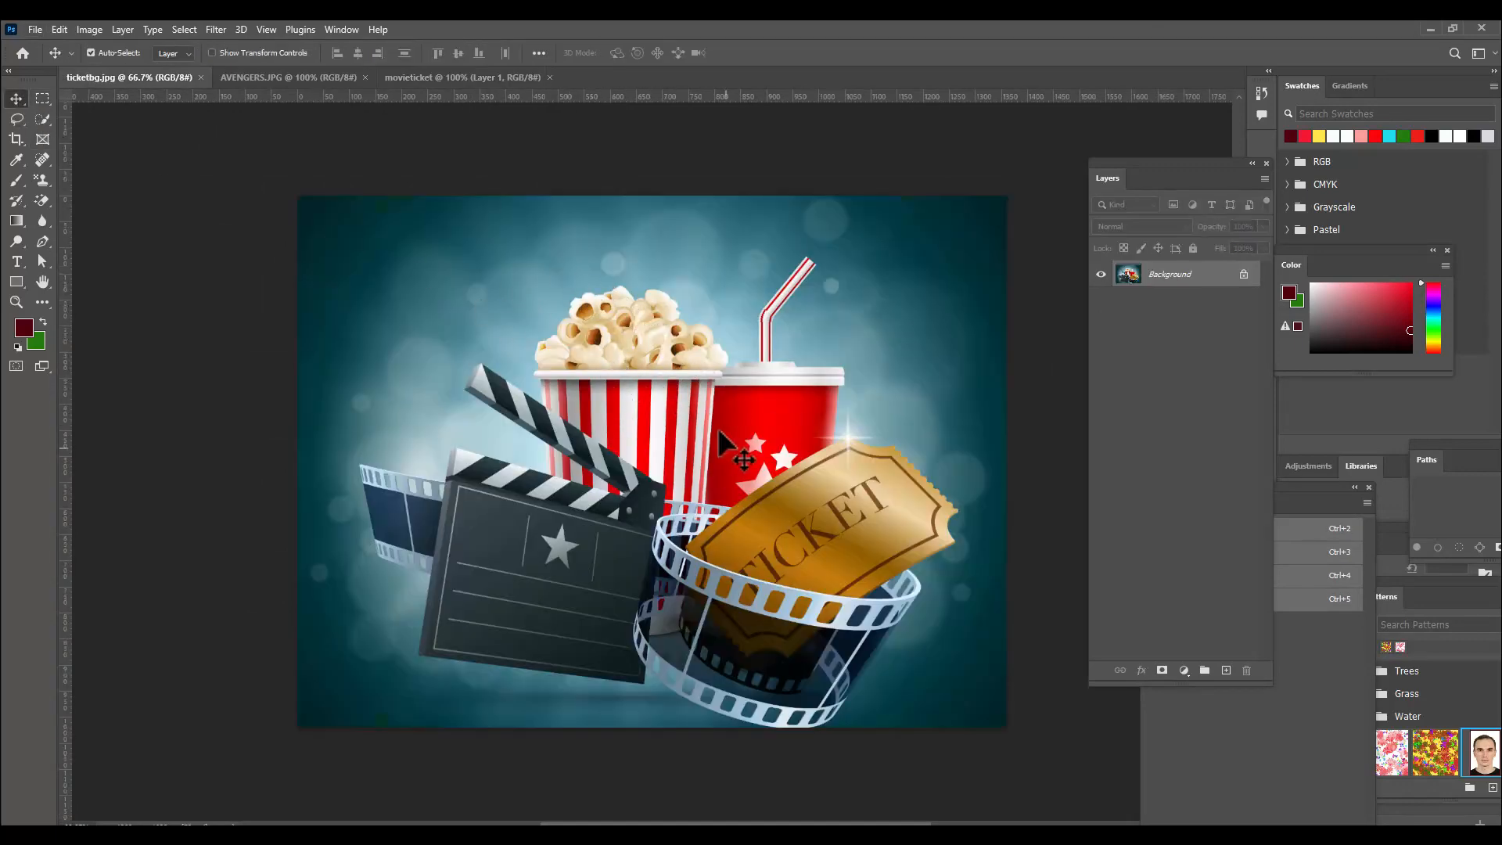
drag(810, 383, 597, 470)
drag(679, 397, 685, 406)
Scale the cinema artwork down proportionally and position it to cover the whole movieticket canvas
key(ctrl+t)
key(ctrl+minus)
key(ctrl+minus)
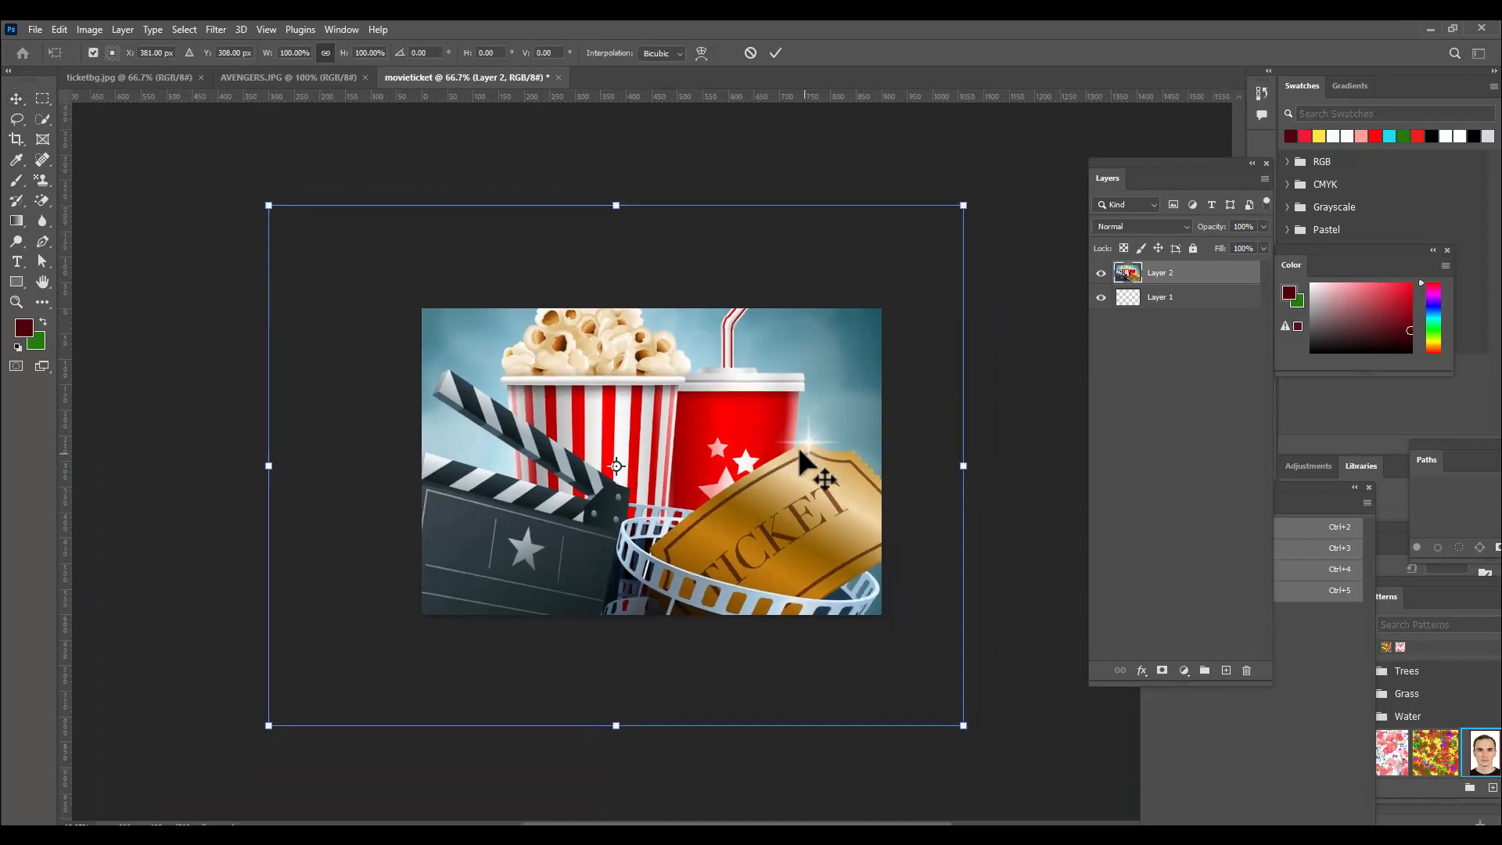
drag(890, 267, 782, 335)
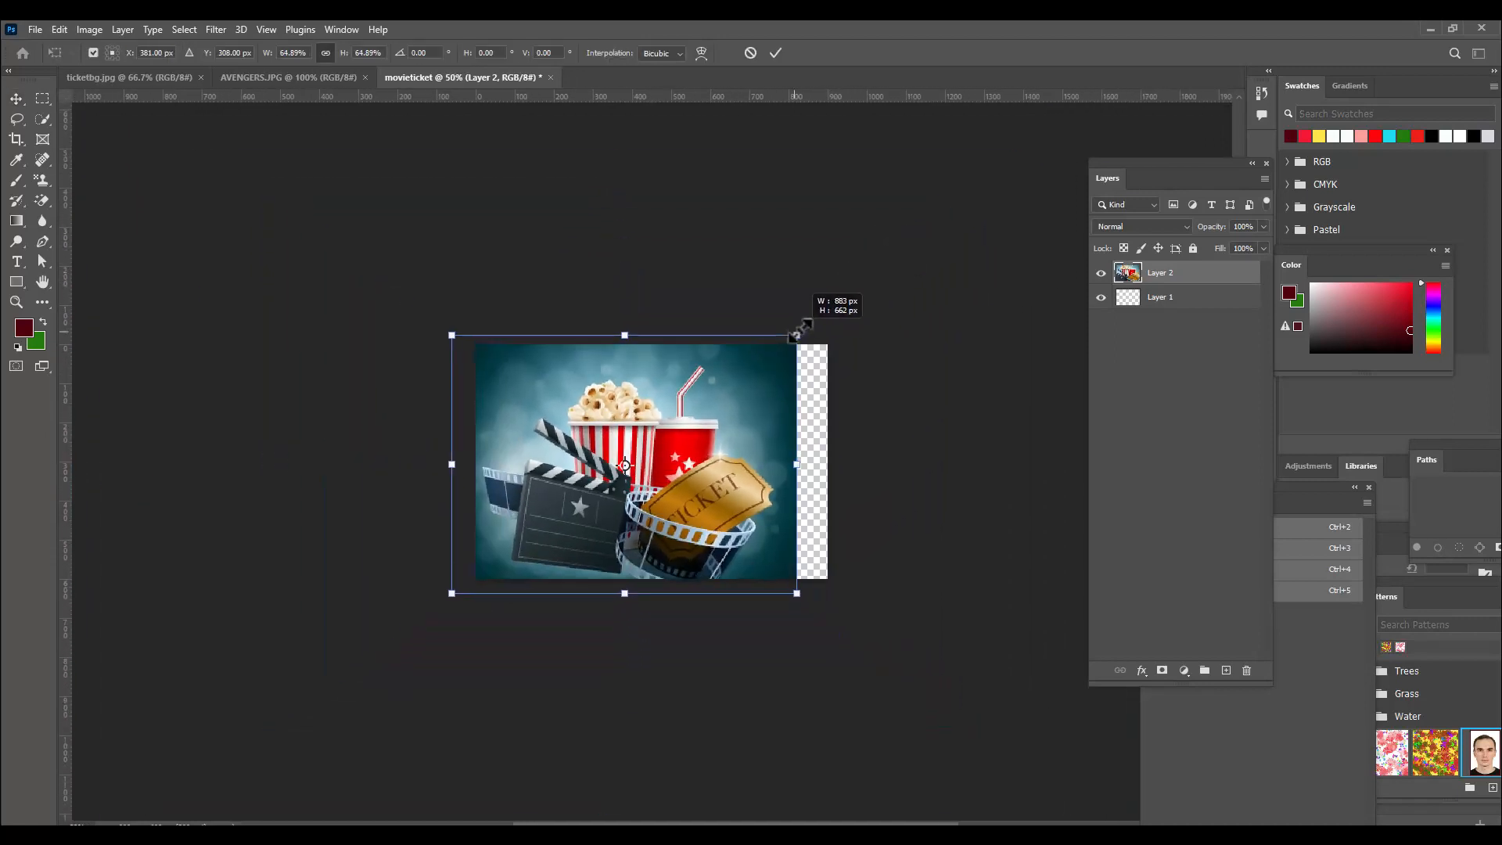
drag(740, 383, 763, 380)
drag(825, 589, 832, 595)
key(Return)
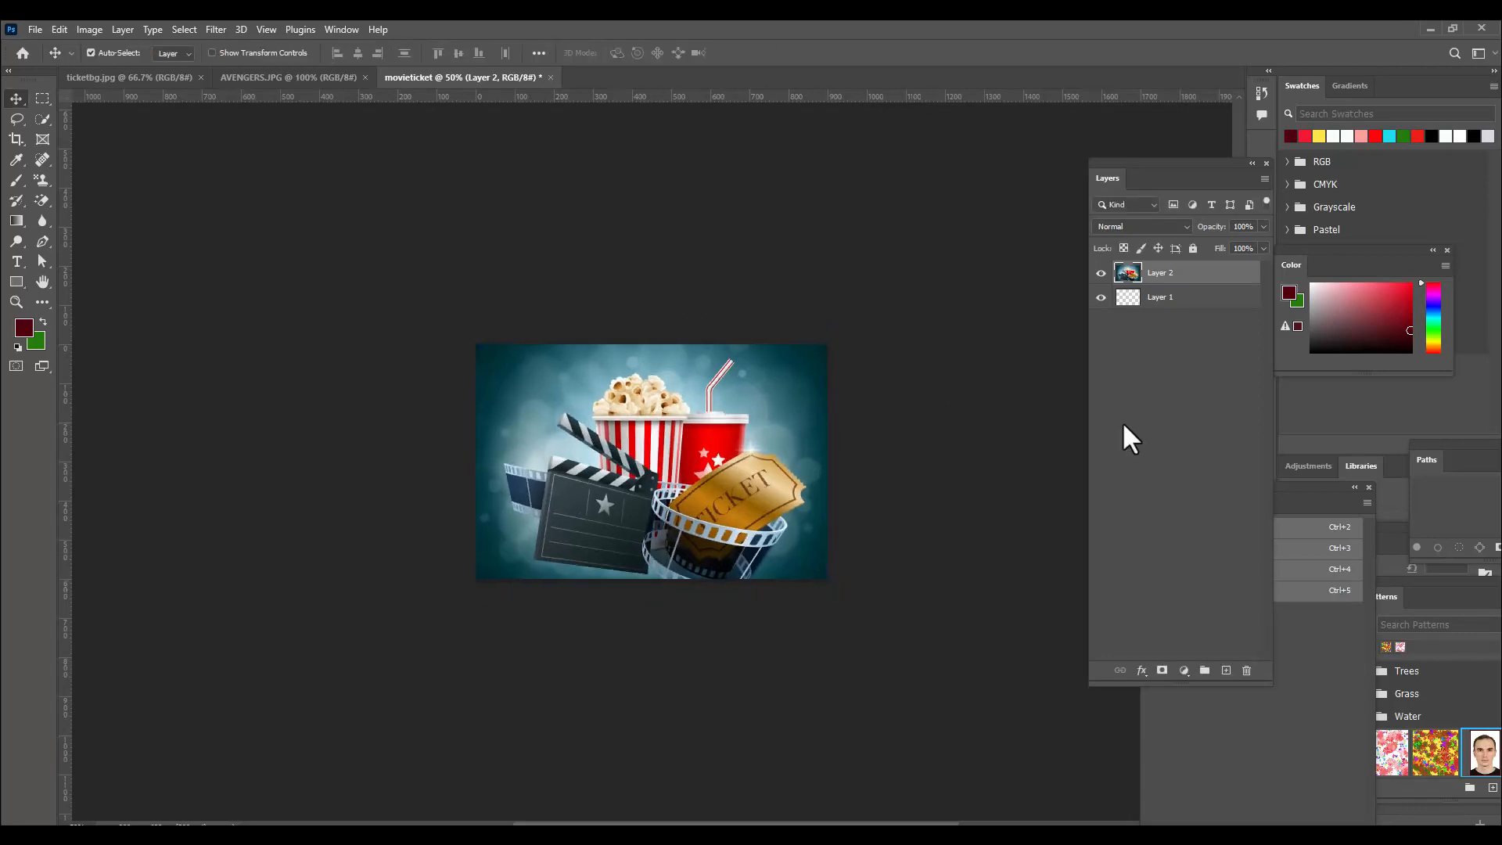
Make the empty Layer 1 active and hide the cinema artwork on Layer 2
key(ctrl+plus)
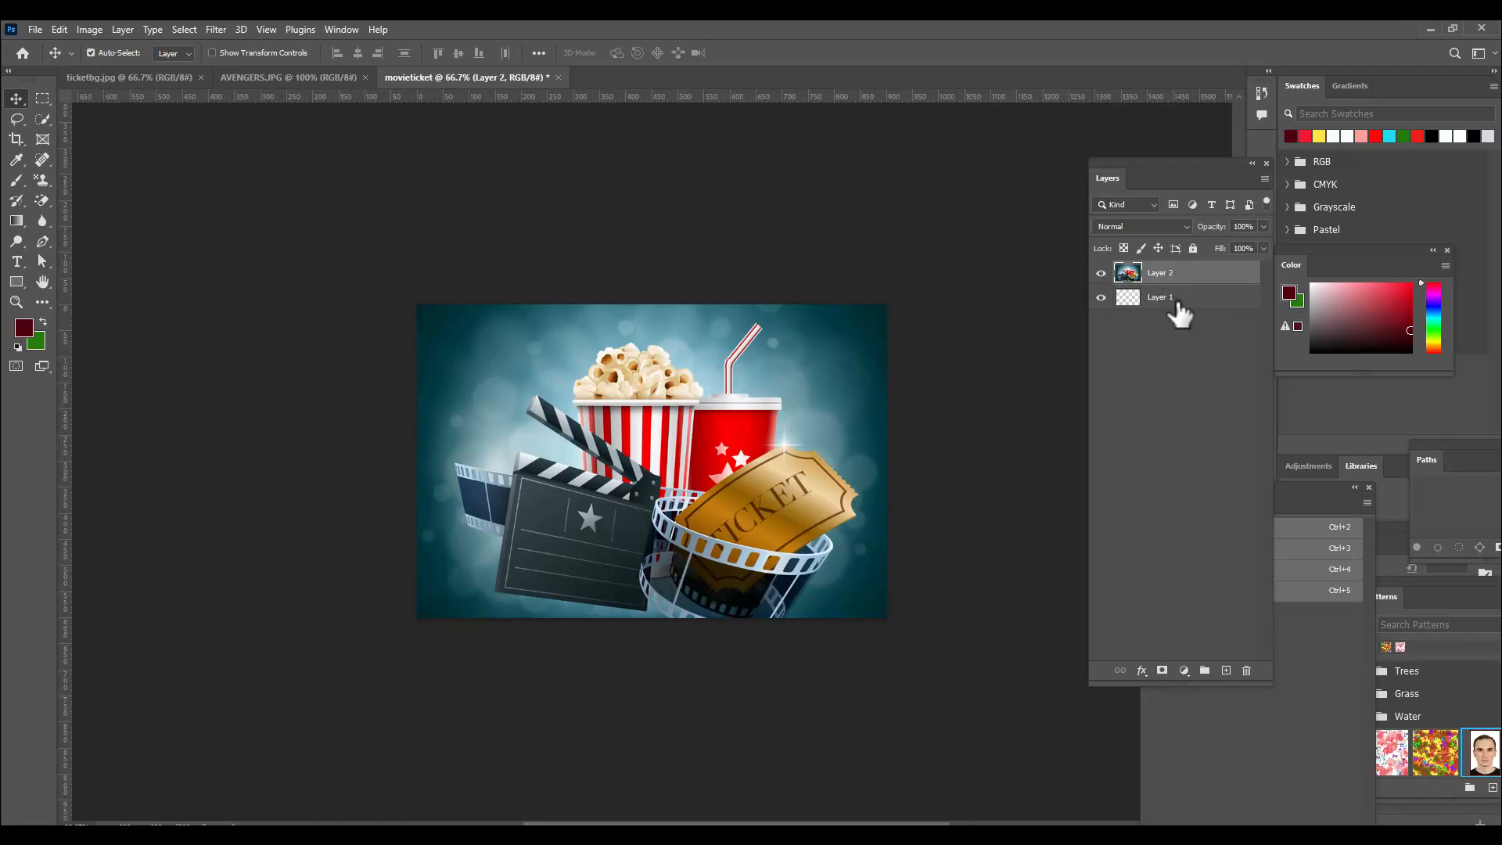
click(1178, 301)
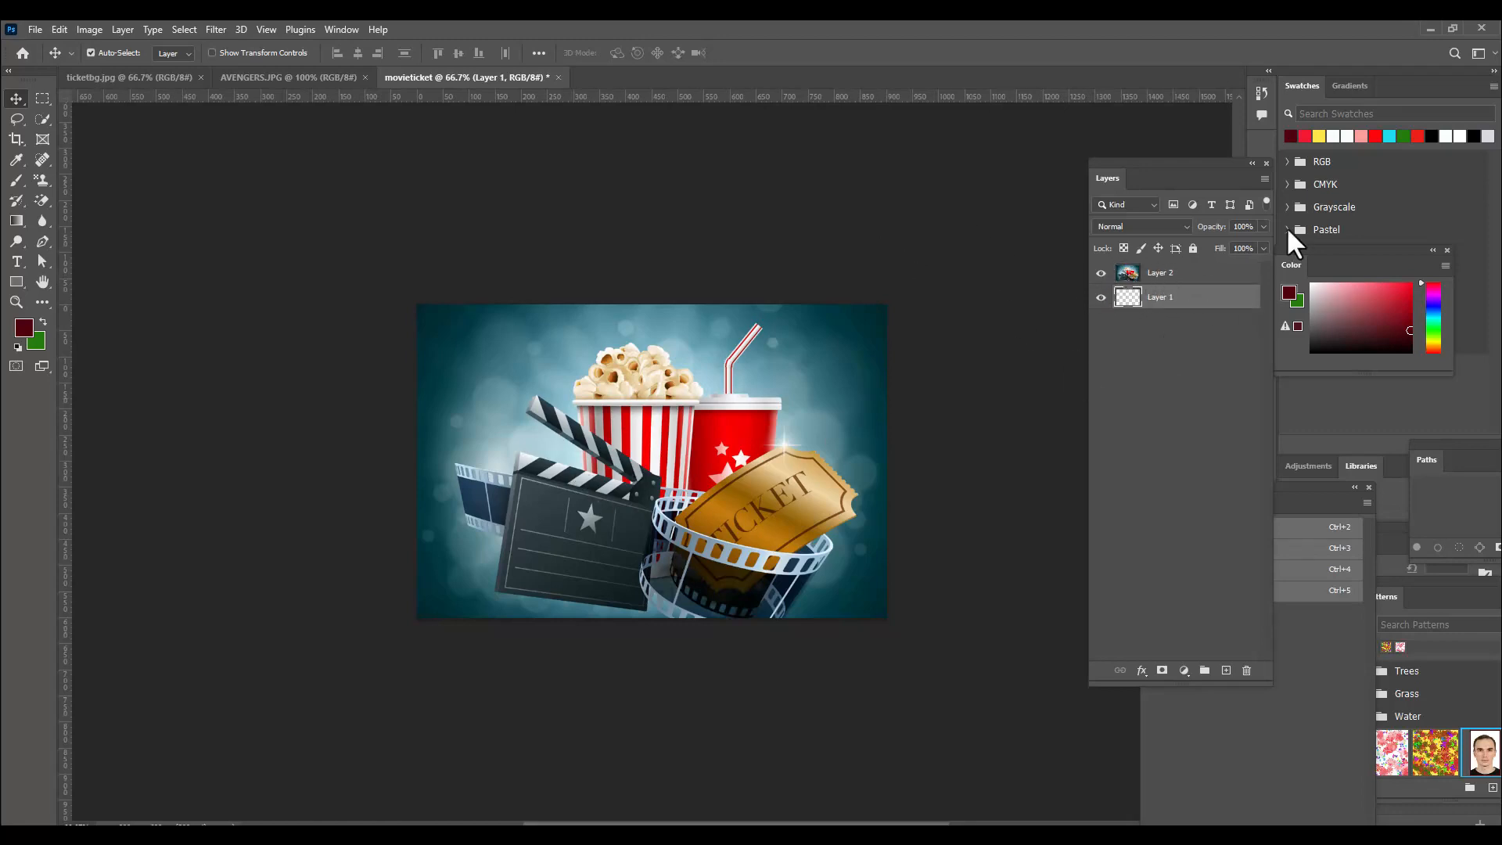
click(1100, 272)
Open the Gradient tool's gradient for editing and set its starting colour stop to dark green 0d5202
click(16, 222)
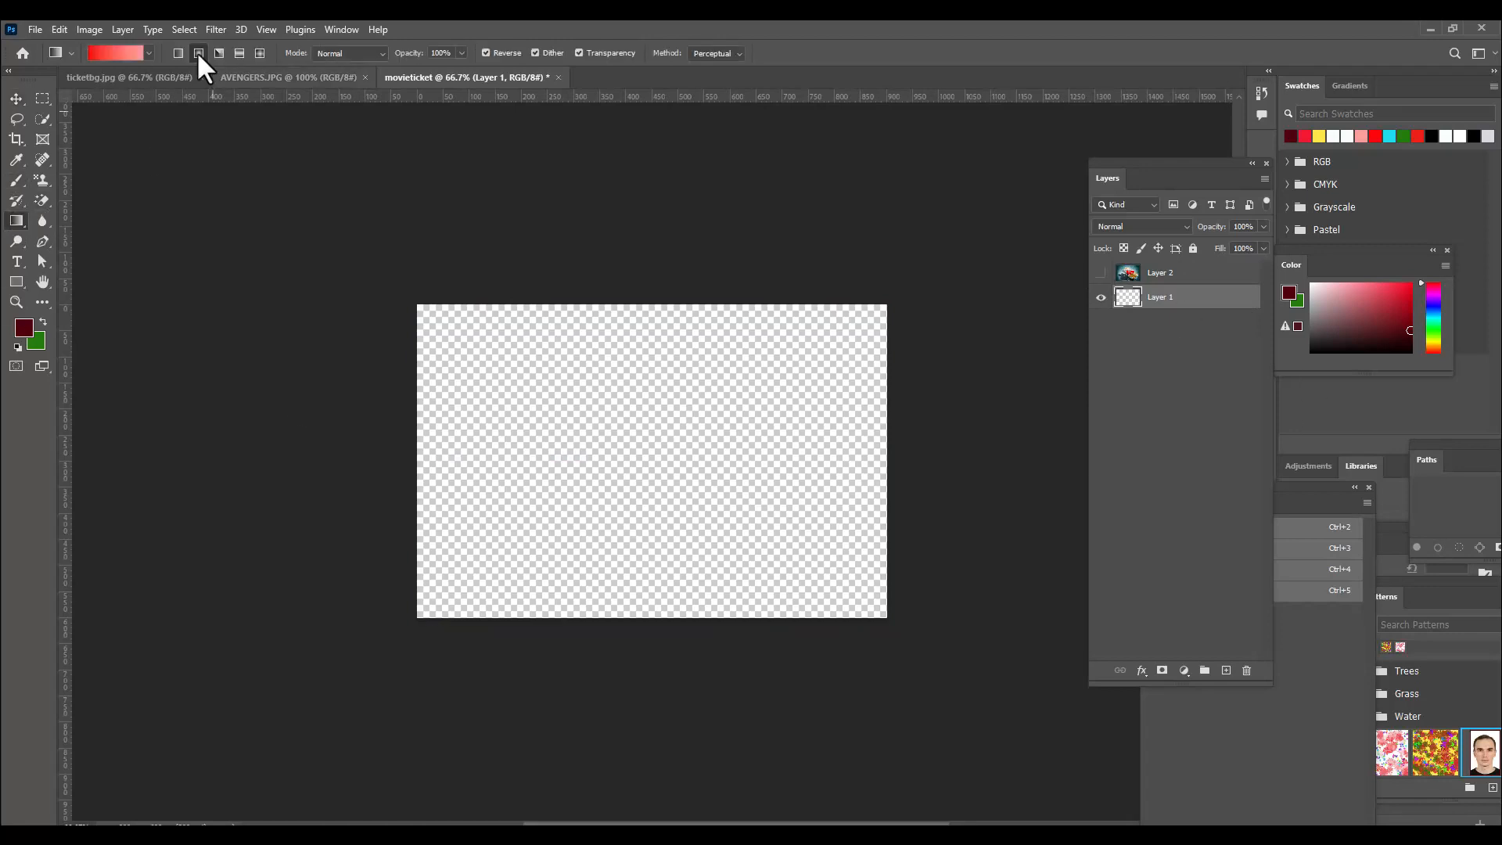
click(118, 52)
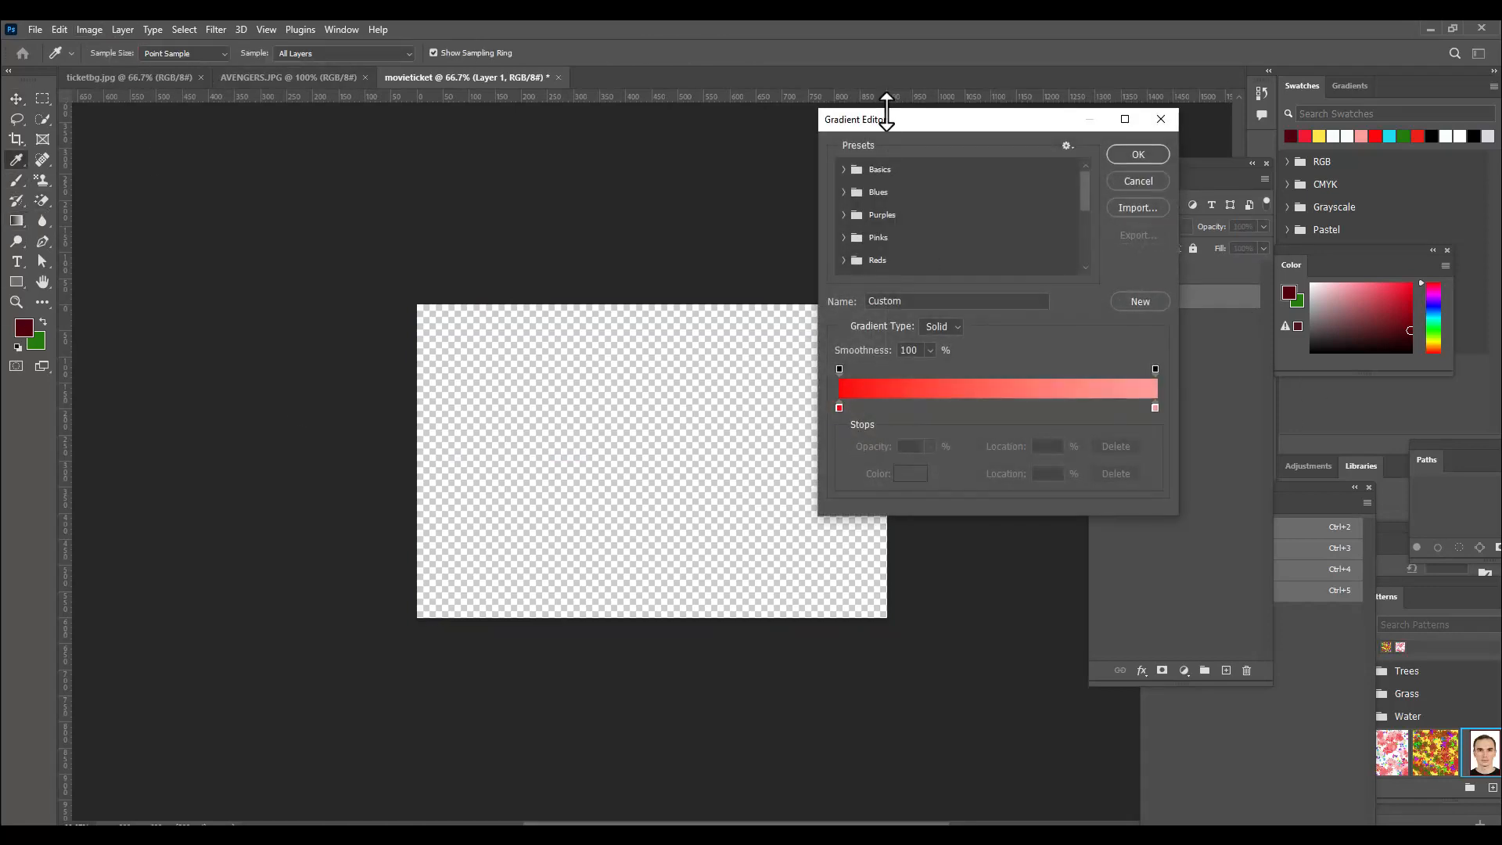
drag(891, 120, 830, 120)
double_click(777, 409)
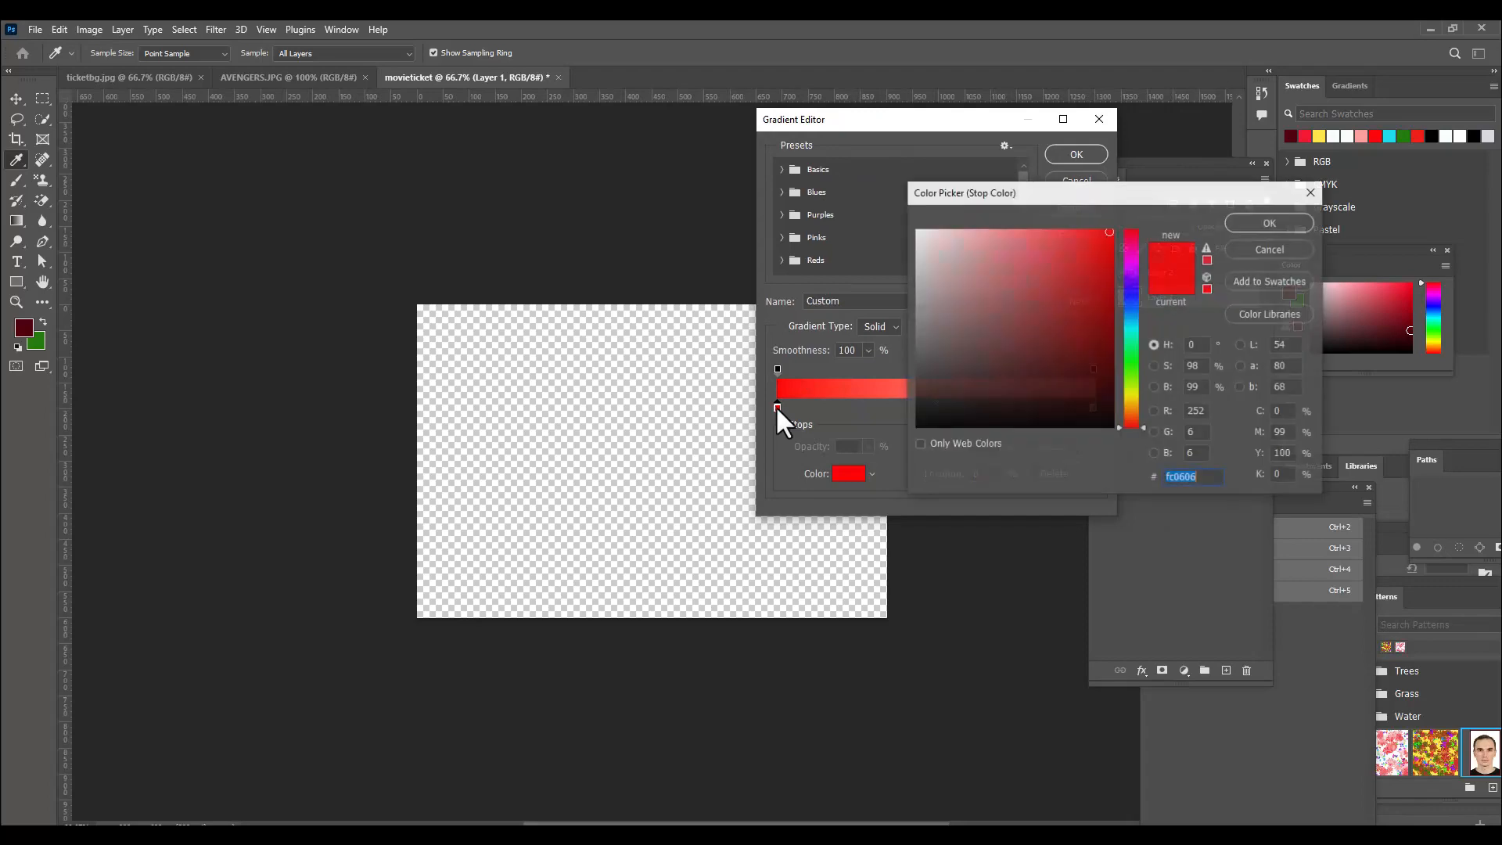
click(1132, 365)
click(1110, 364)
click(1244, 224)
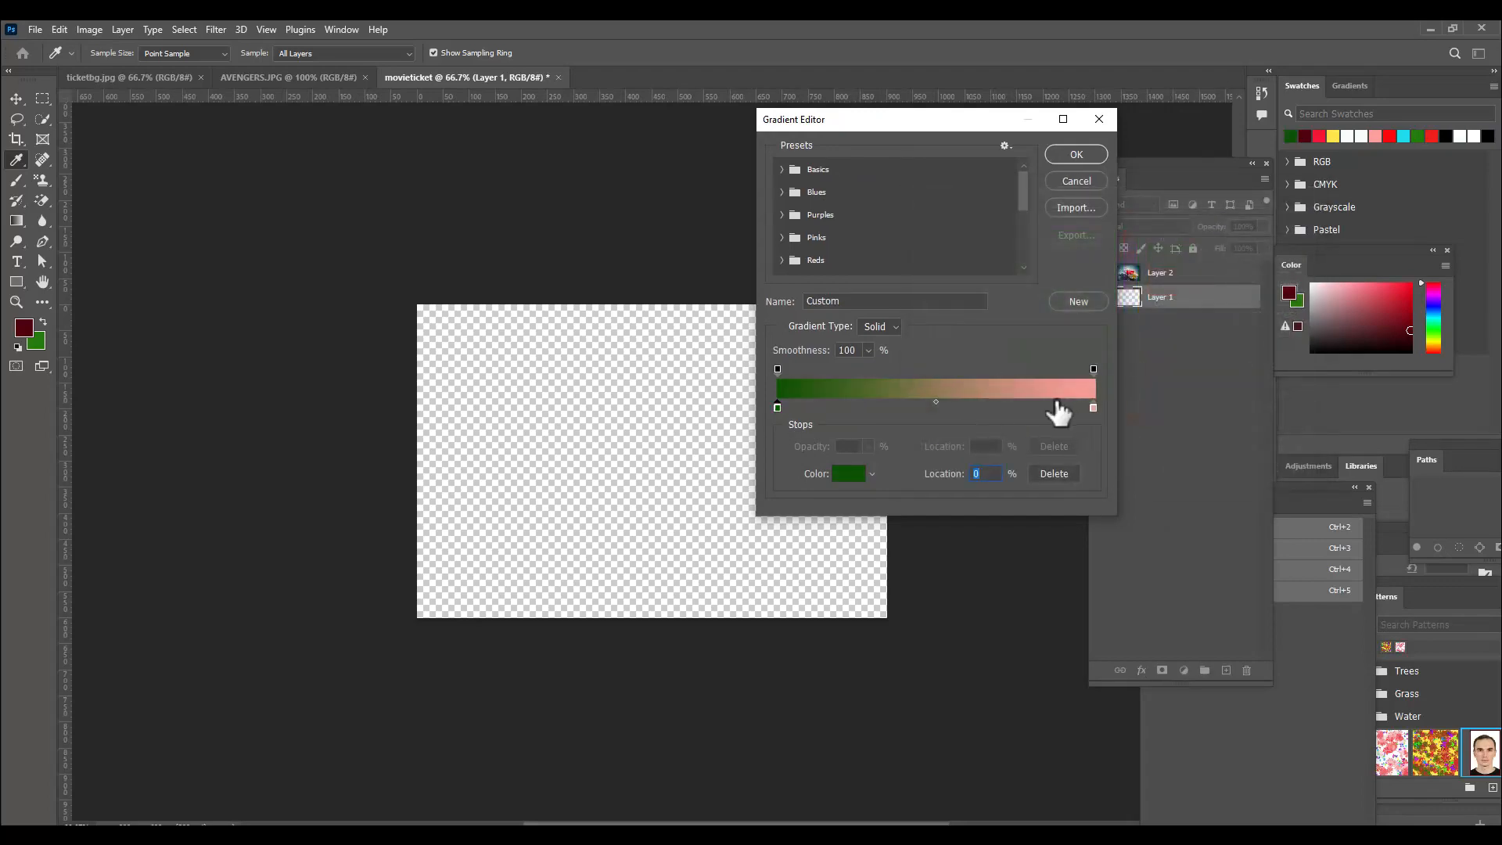
Set the gradient's ending colour stop to a light green
double_click(1093, 408)
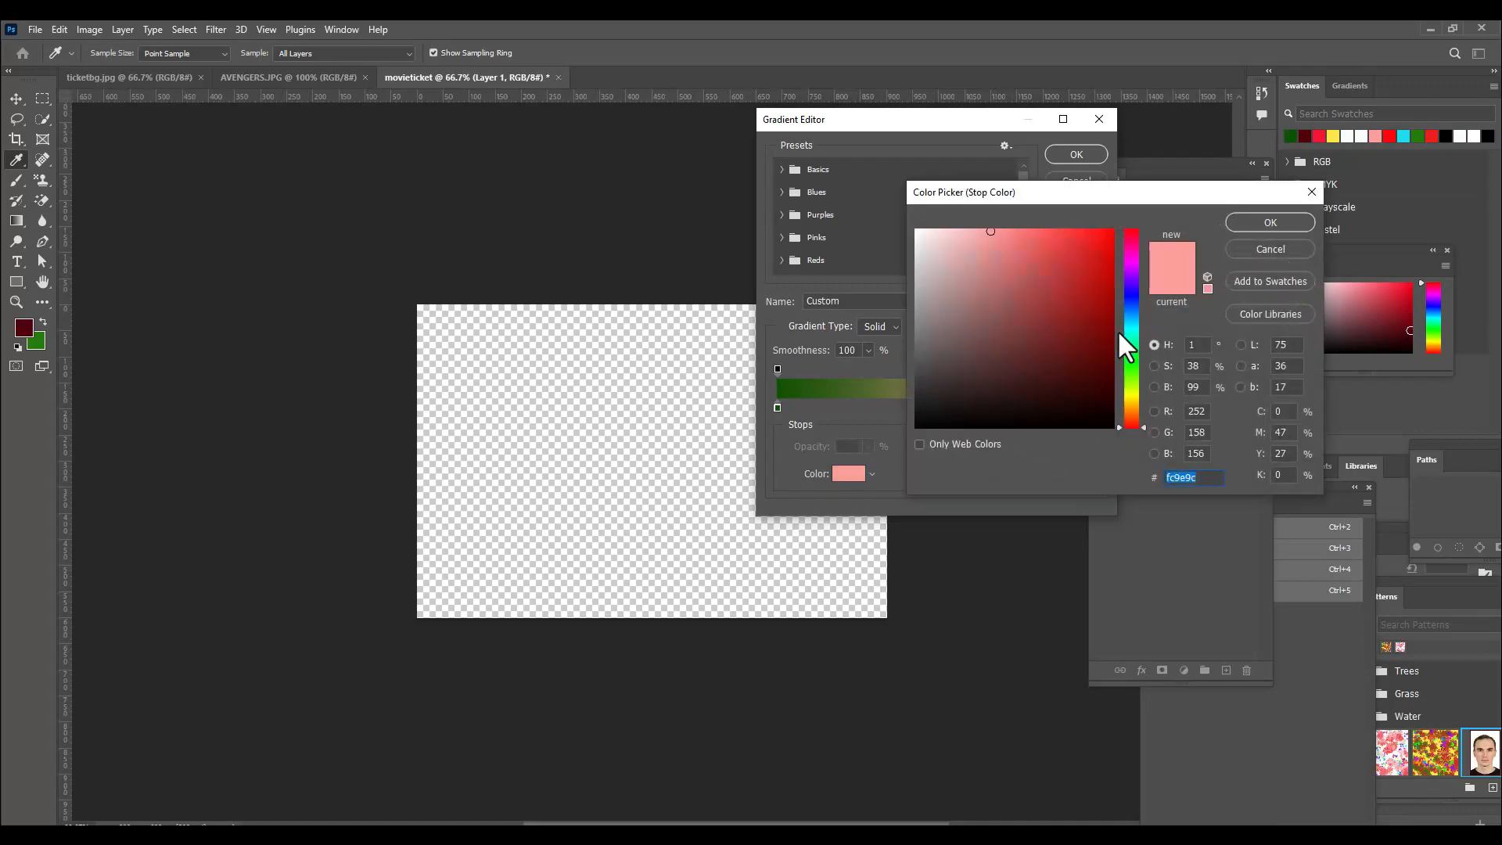
click(1135, 374)
drag(1050, 258, 1017, 231)
key(Return)
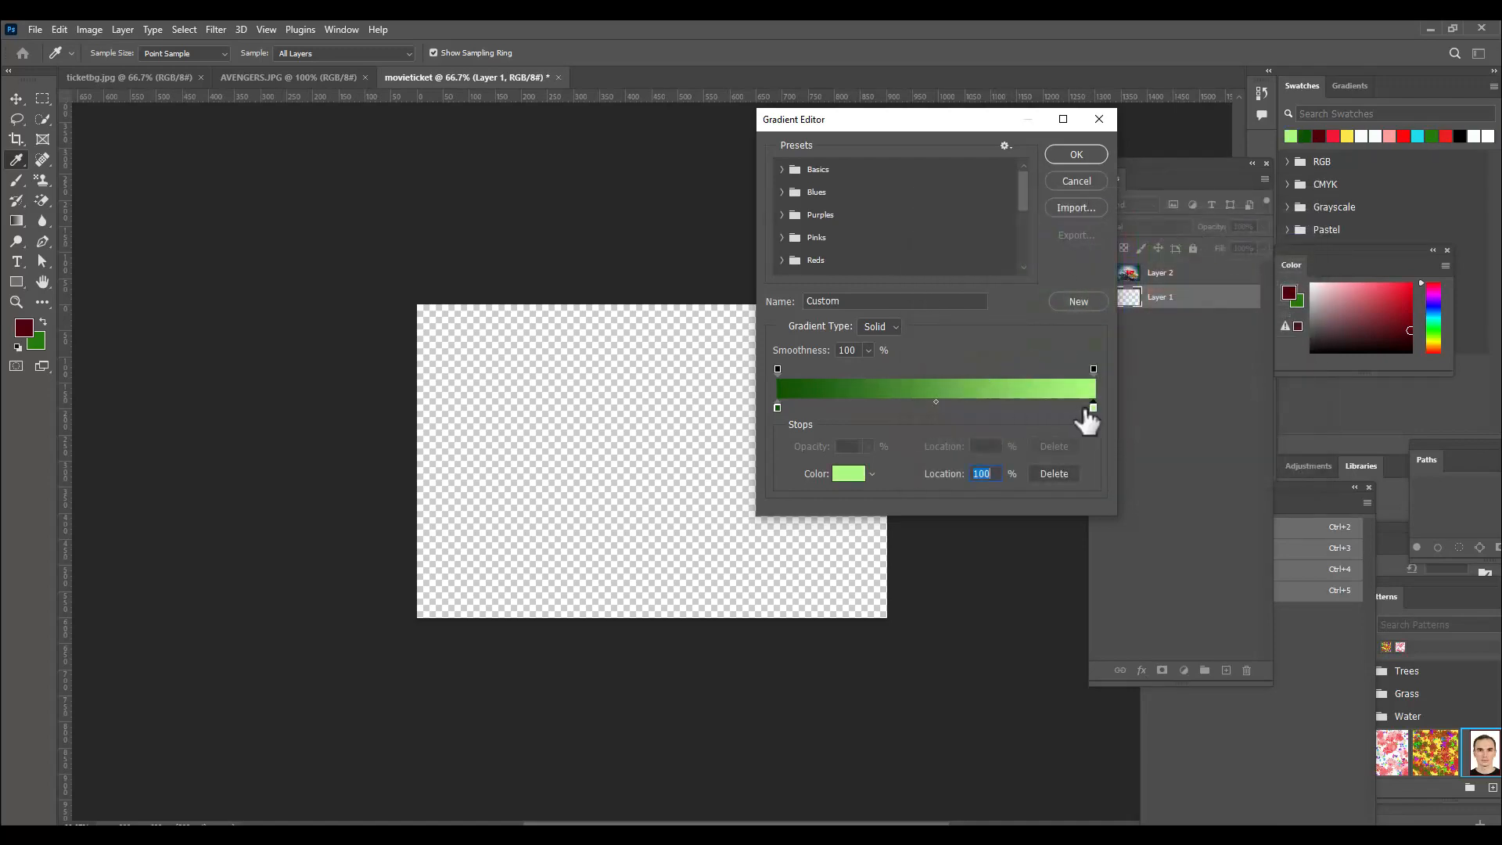
Swap the gradient's colour stops, placing light green at the start and dark green at 100%
drag(1094, 407, 920, 406)
drag(776, 407, 1101, 401)
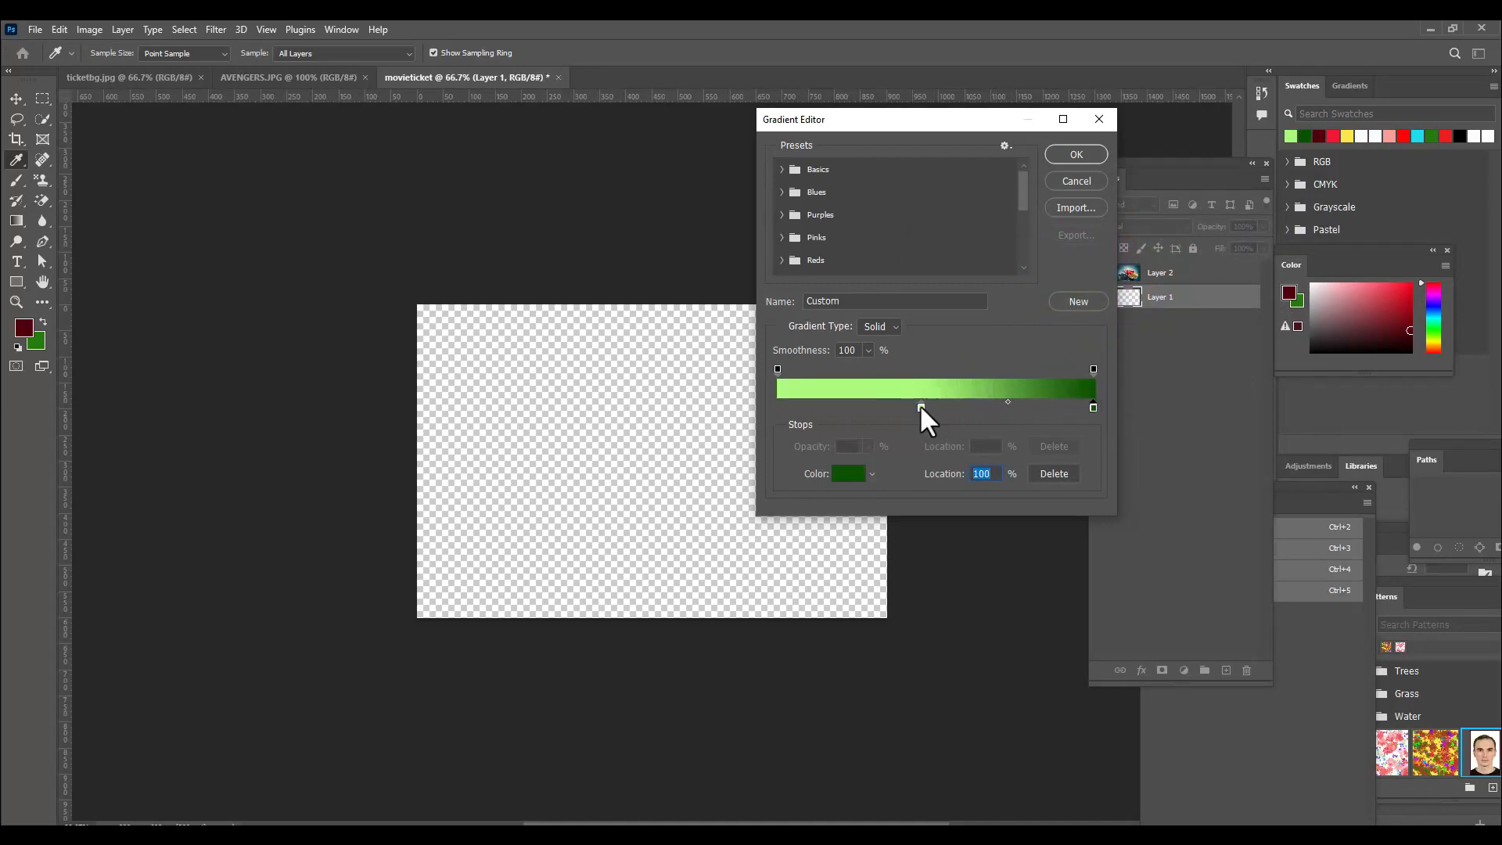
drag(921, 406, 770, 407)
Brighten the dark green colour stop at the 100% location to a medium green
click(1093, 408)
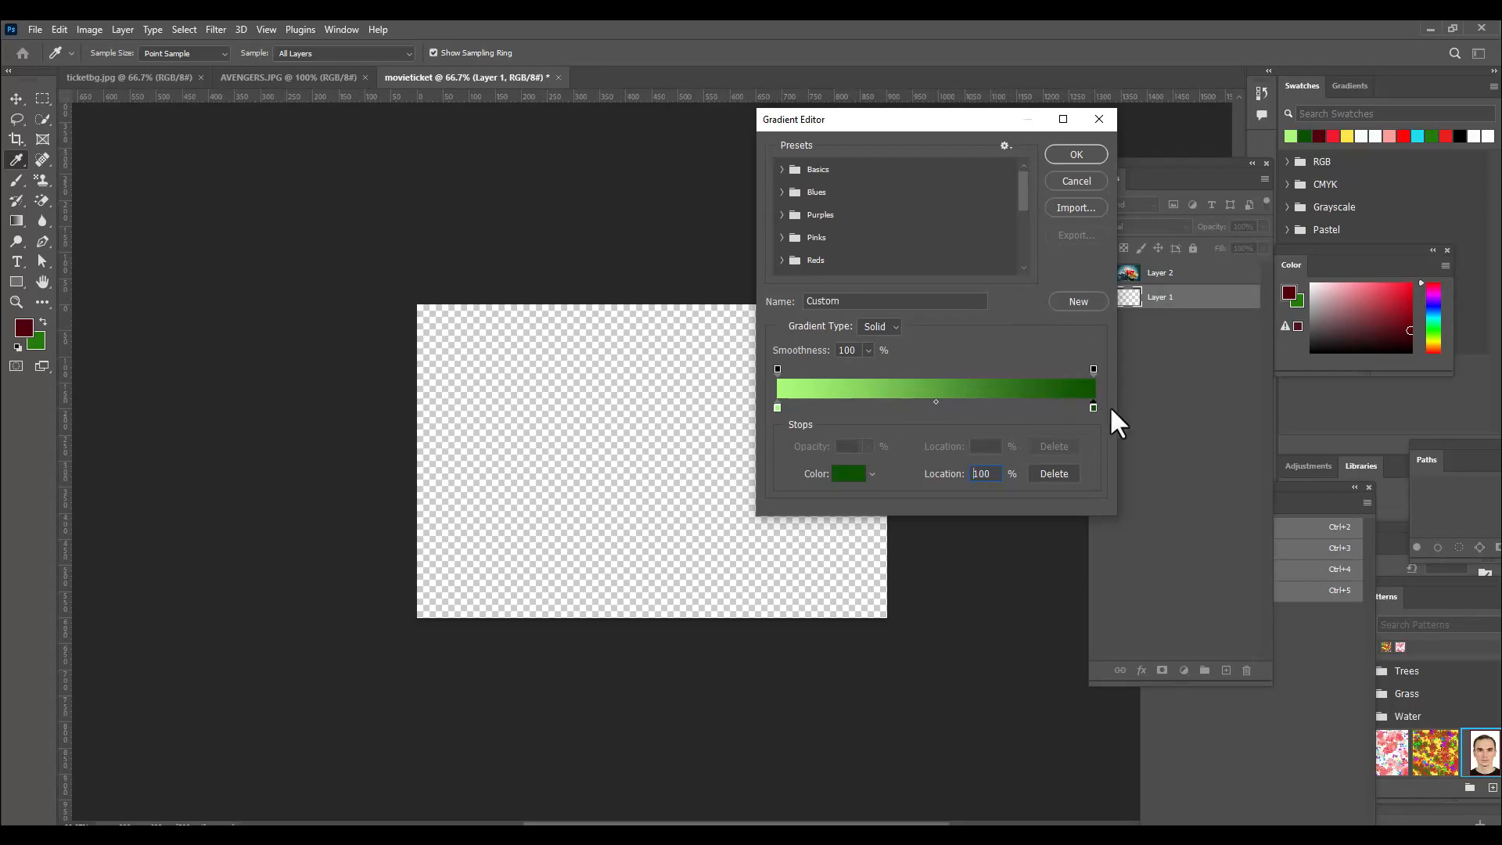
double_click(1093, 408)
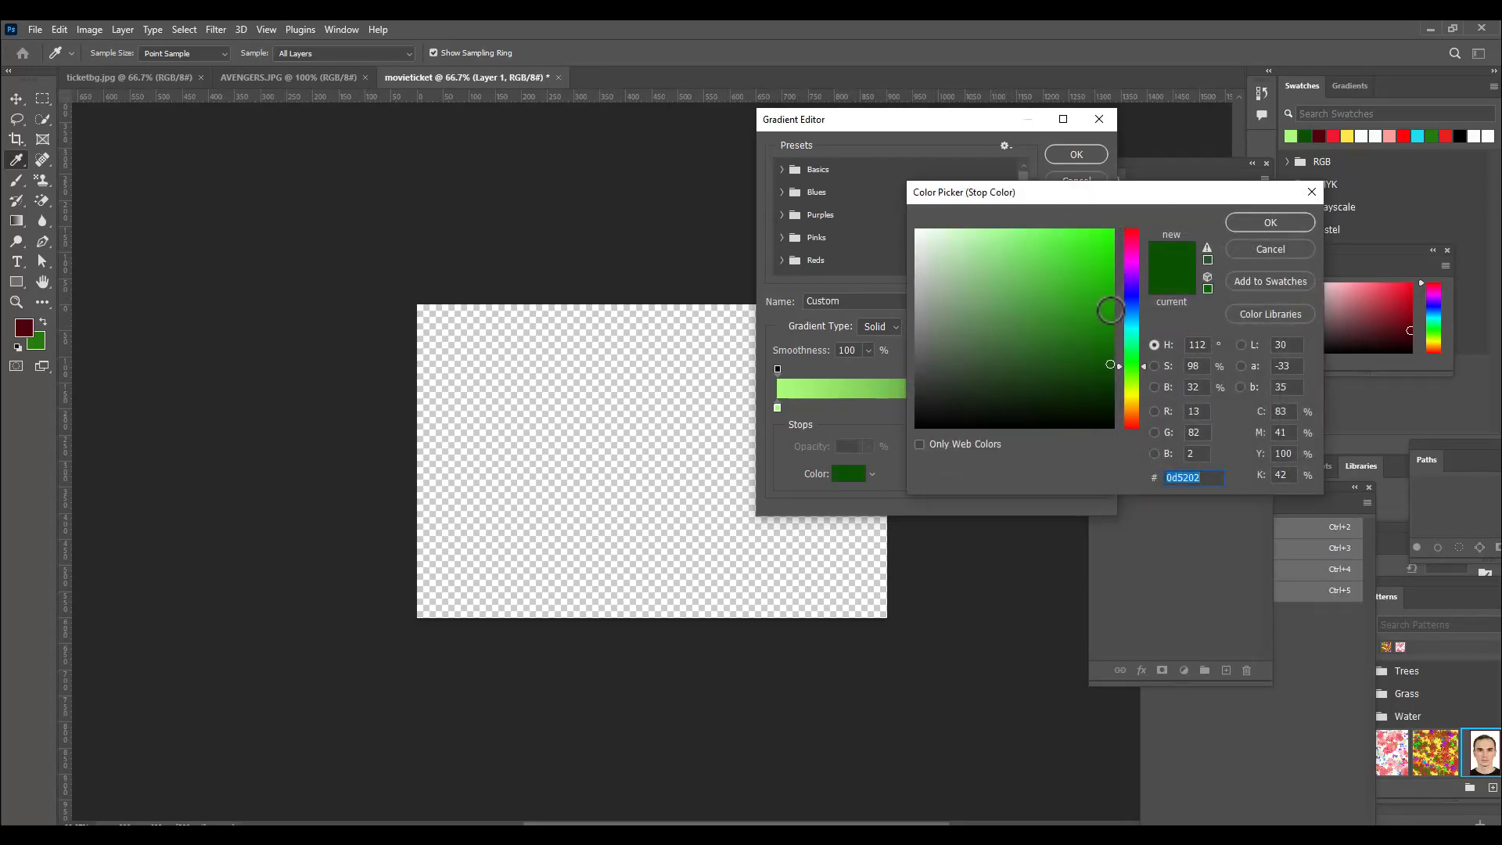
click(1110, 310)
click(1251, 225)
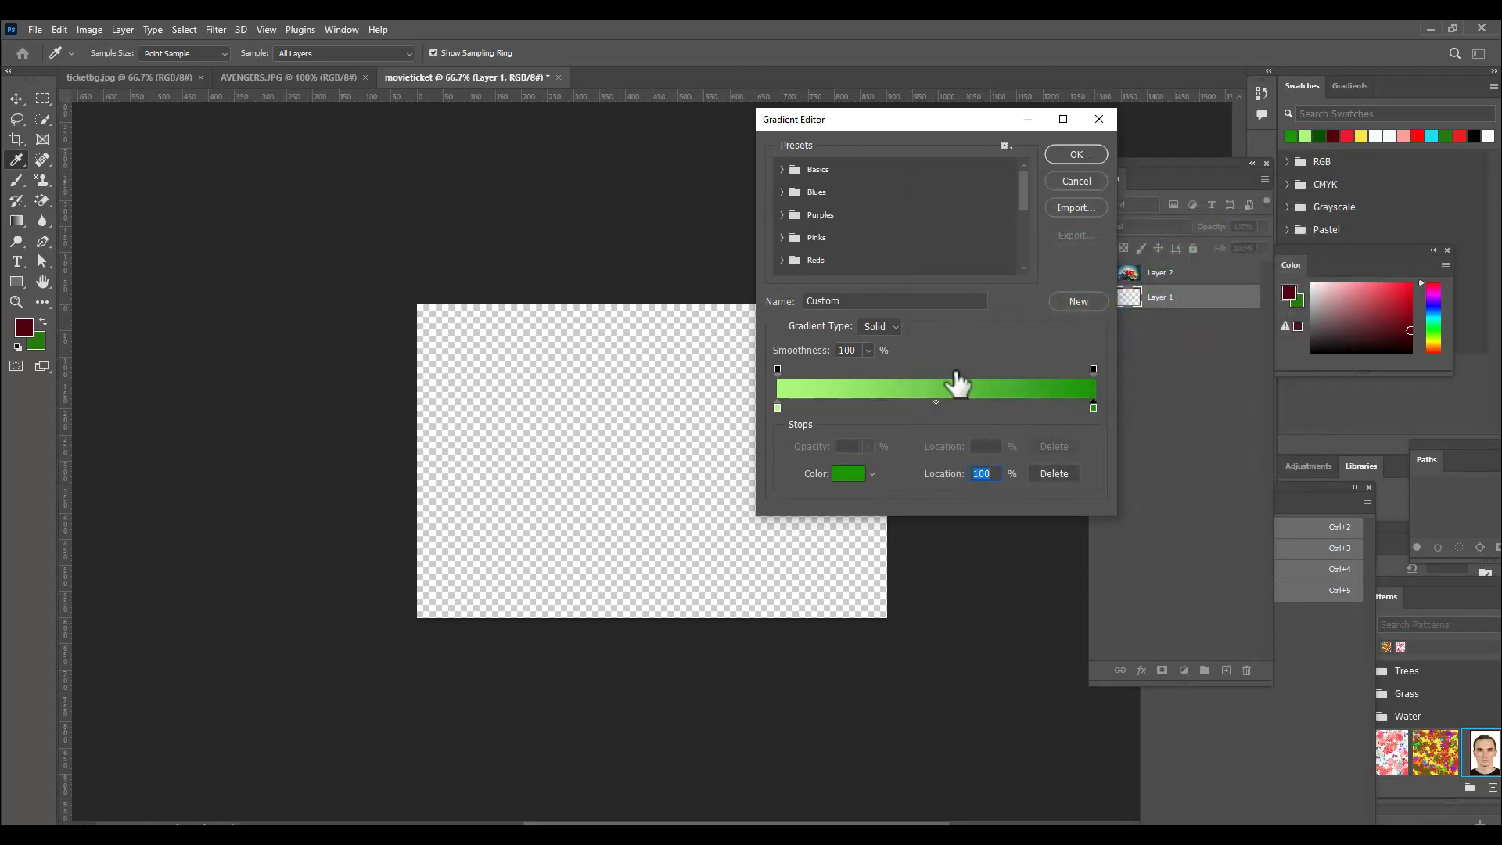
Accept the edited gradient and fill Layer 1 radially, with light green at the centre and darker green at the edges
click(1071, 182)
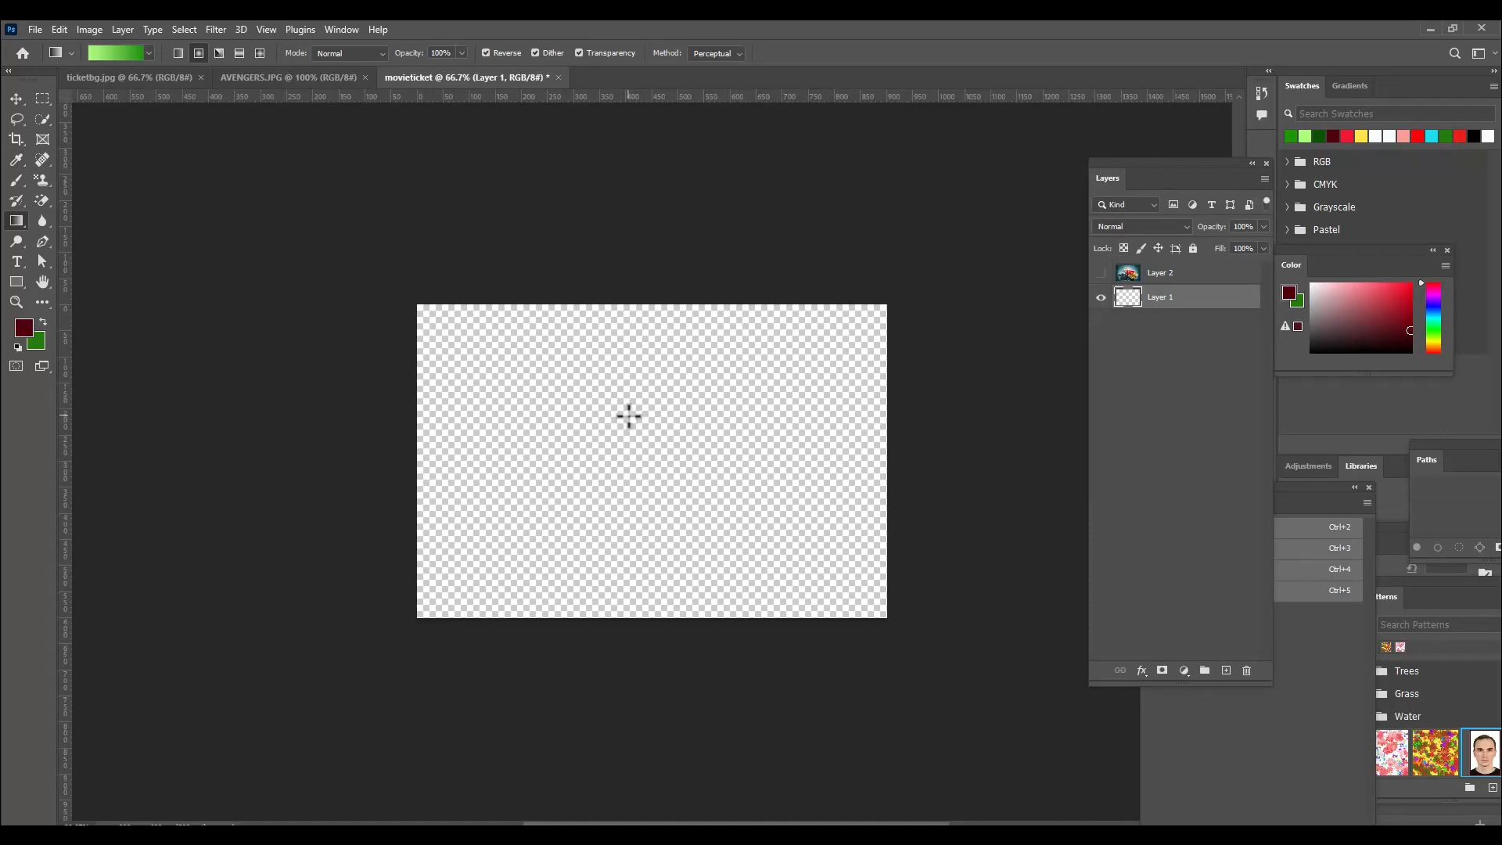
drag(635, 423, 636, 661)
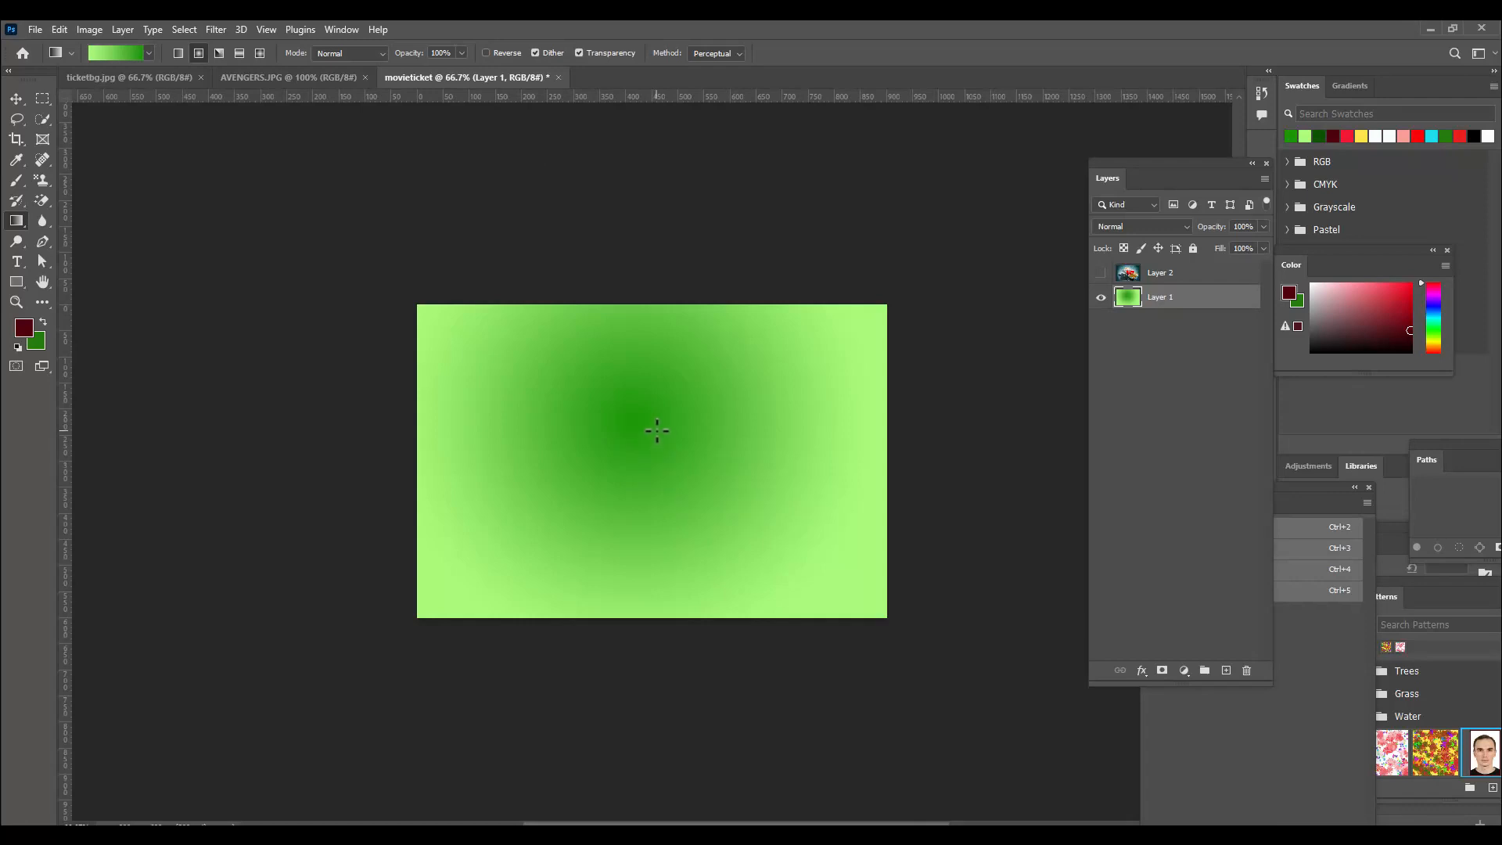
drag(654, 453, 657, 698)
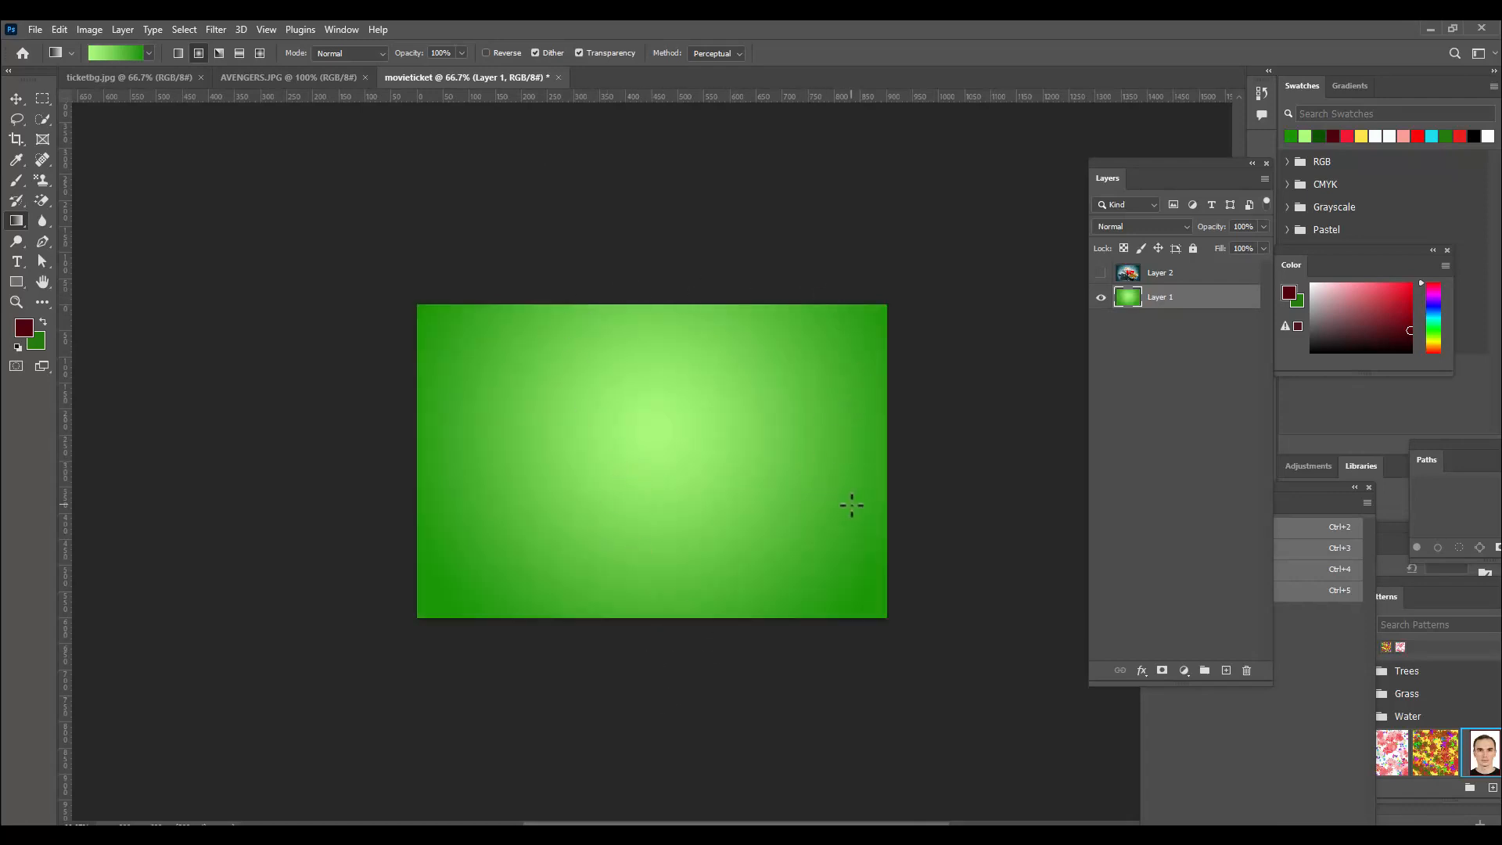
Change the gradient's starting colour stop to a more vivid light green and refill Layer 1 radially from near the centre
click(110, 54)
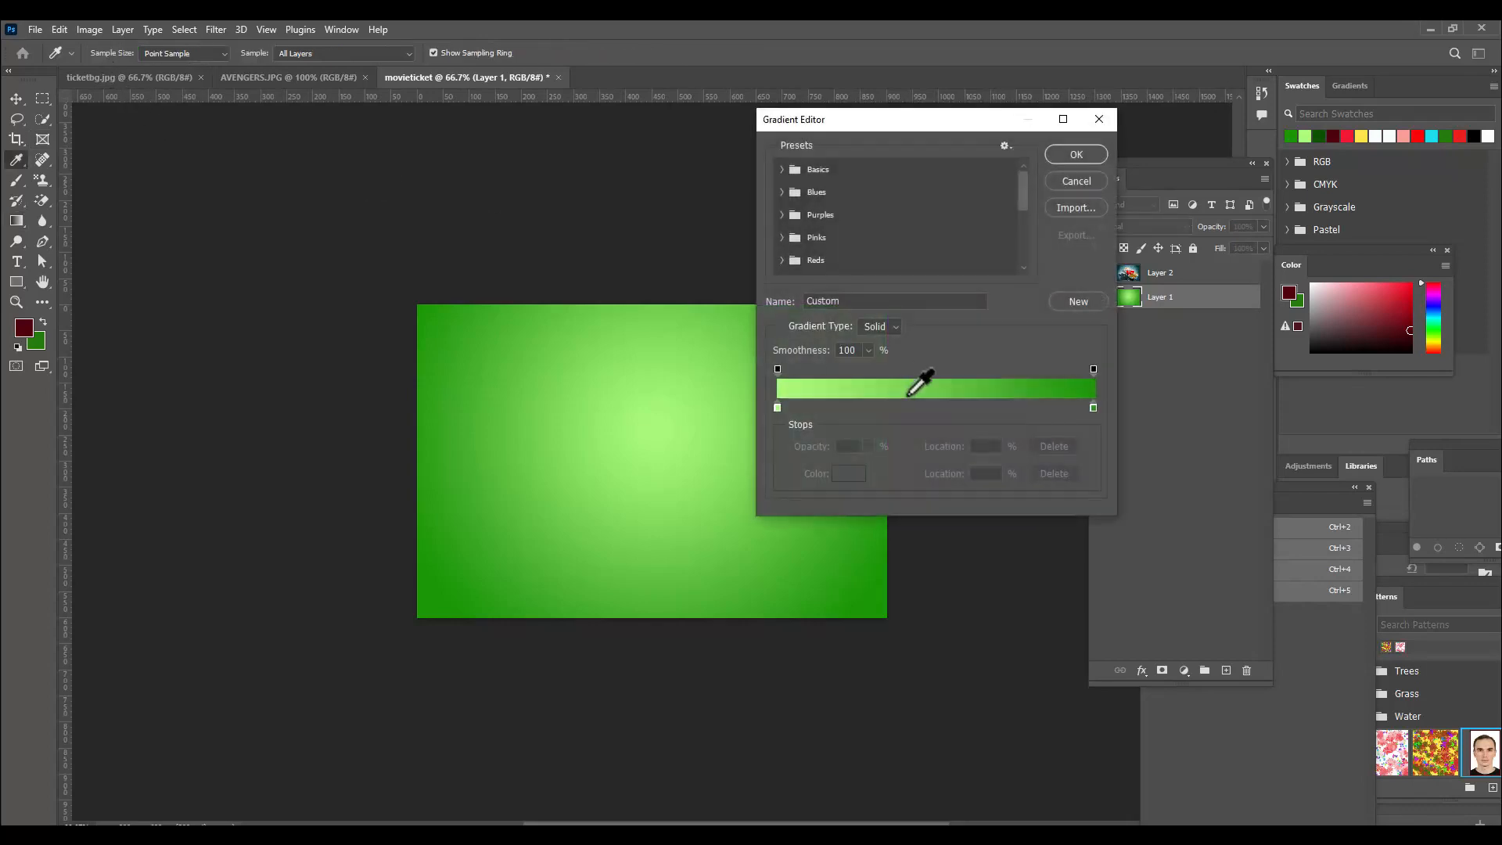
double_click(777, 407)
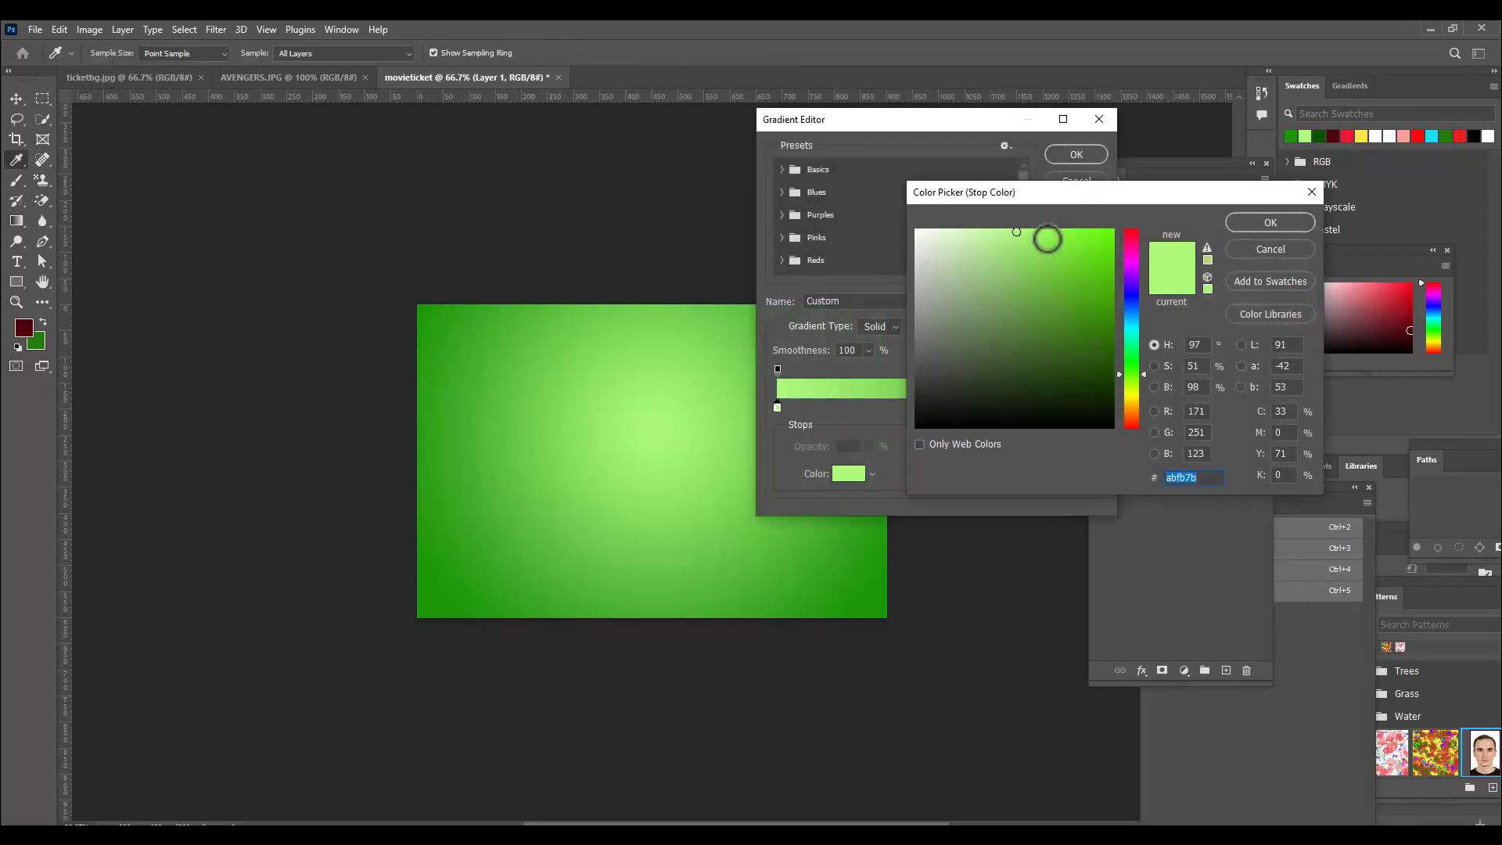
click(1061, 235)
click(1251, 224)
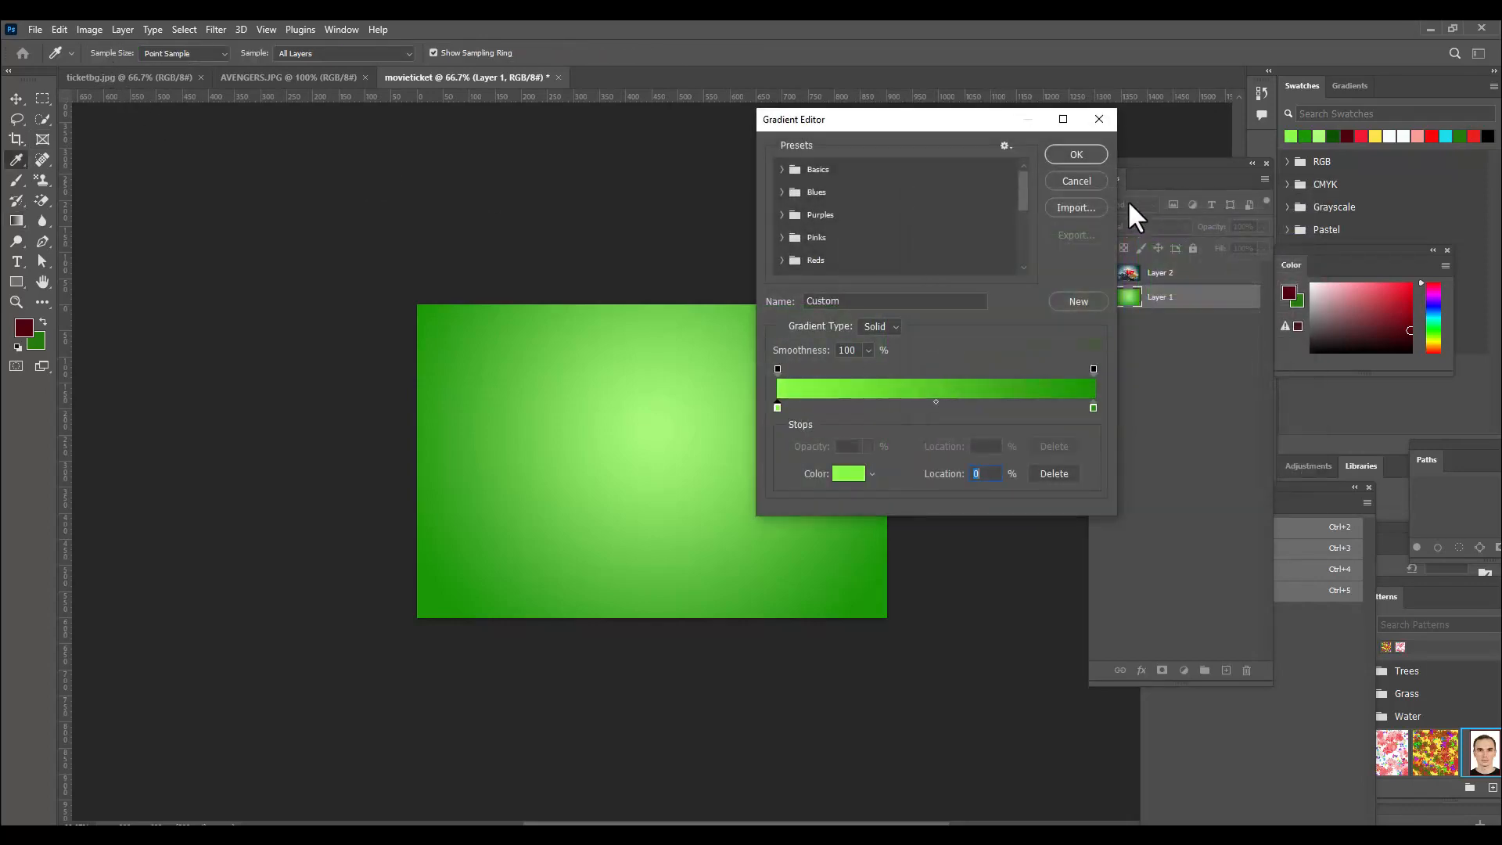
click(1077, 154)
drag(639, 418, 639, 712)
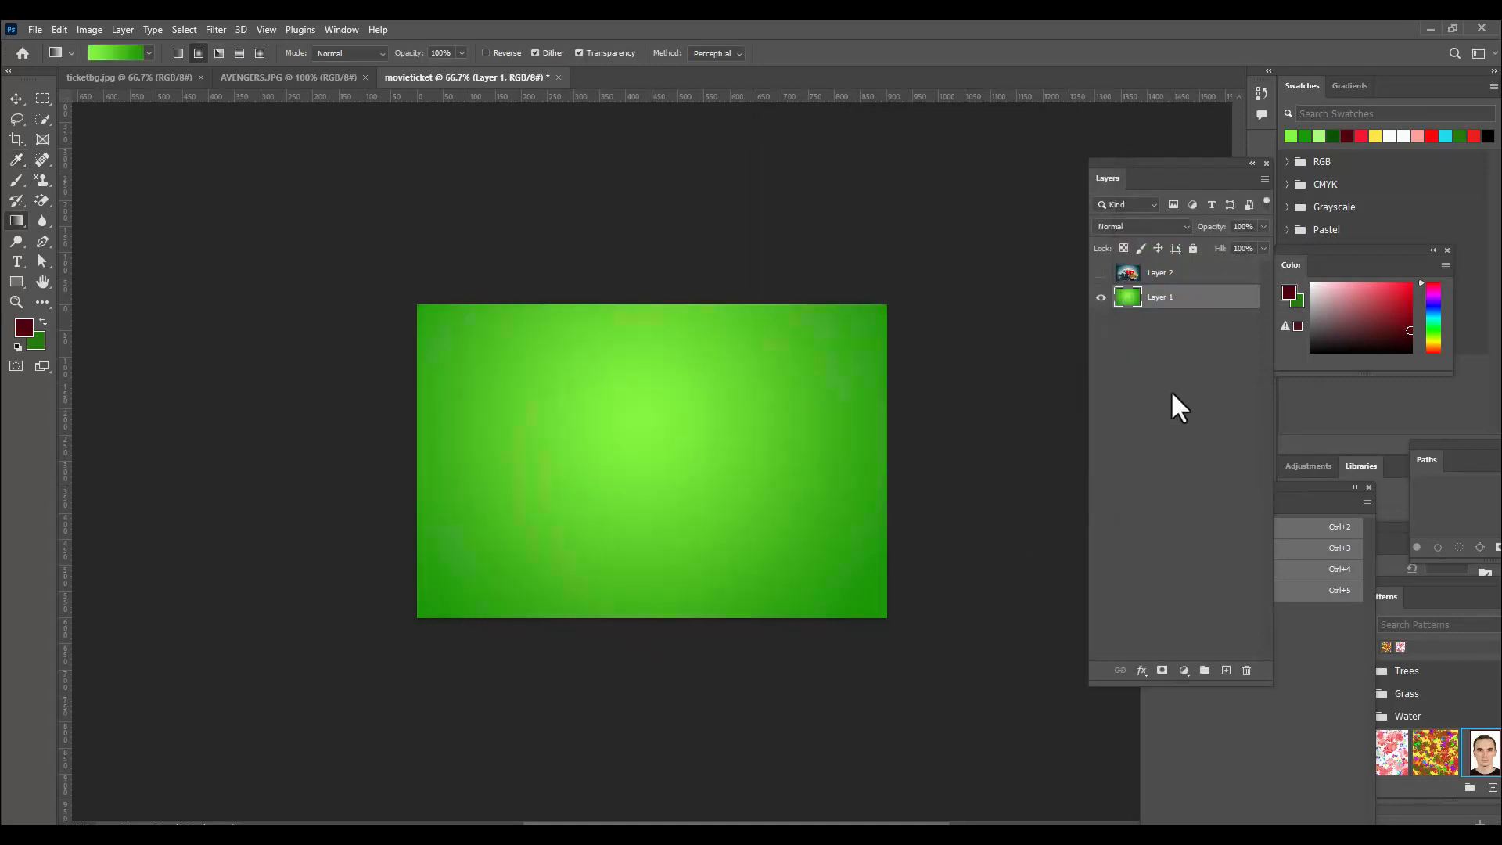
Show Layer 2 with the cinema artwork and set its blend mode to Multiply at 39% opacity
click(1100, 273)
click(1205, 272)
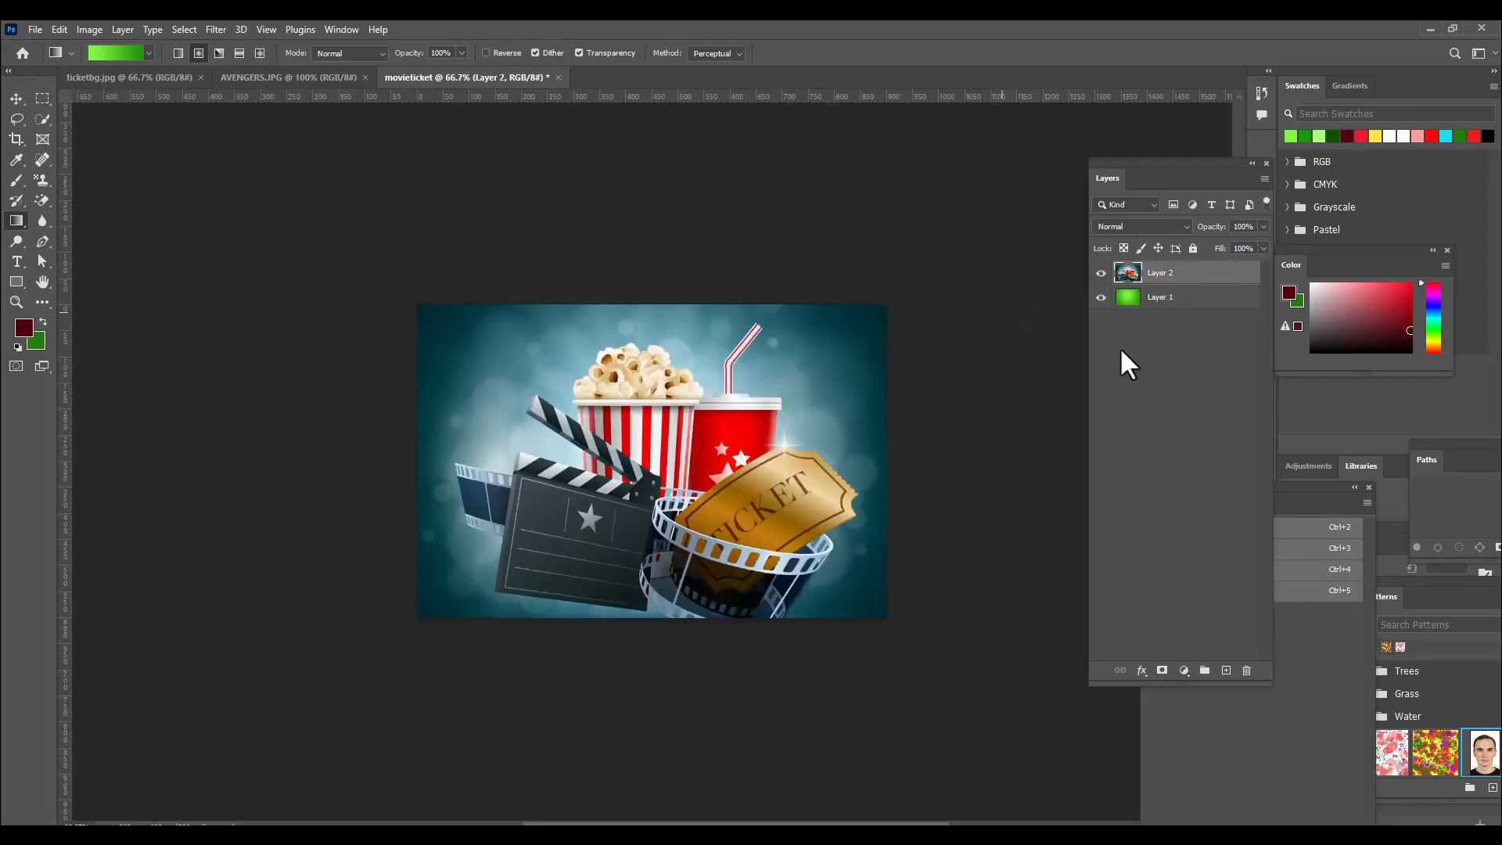
click(1138, 226)
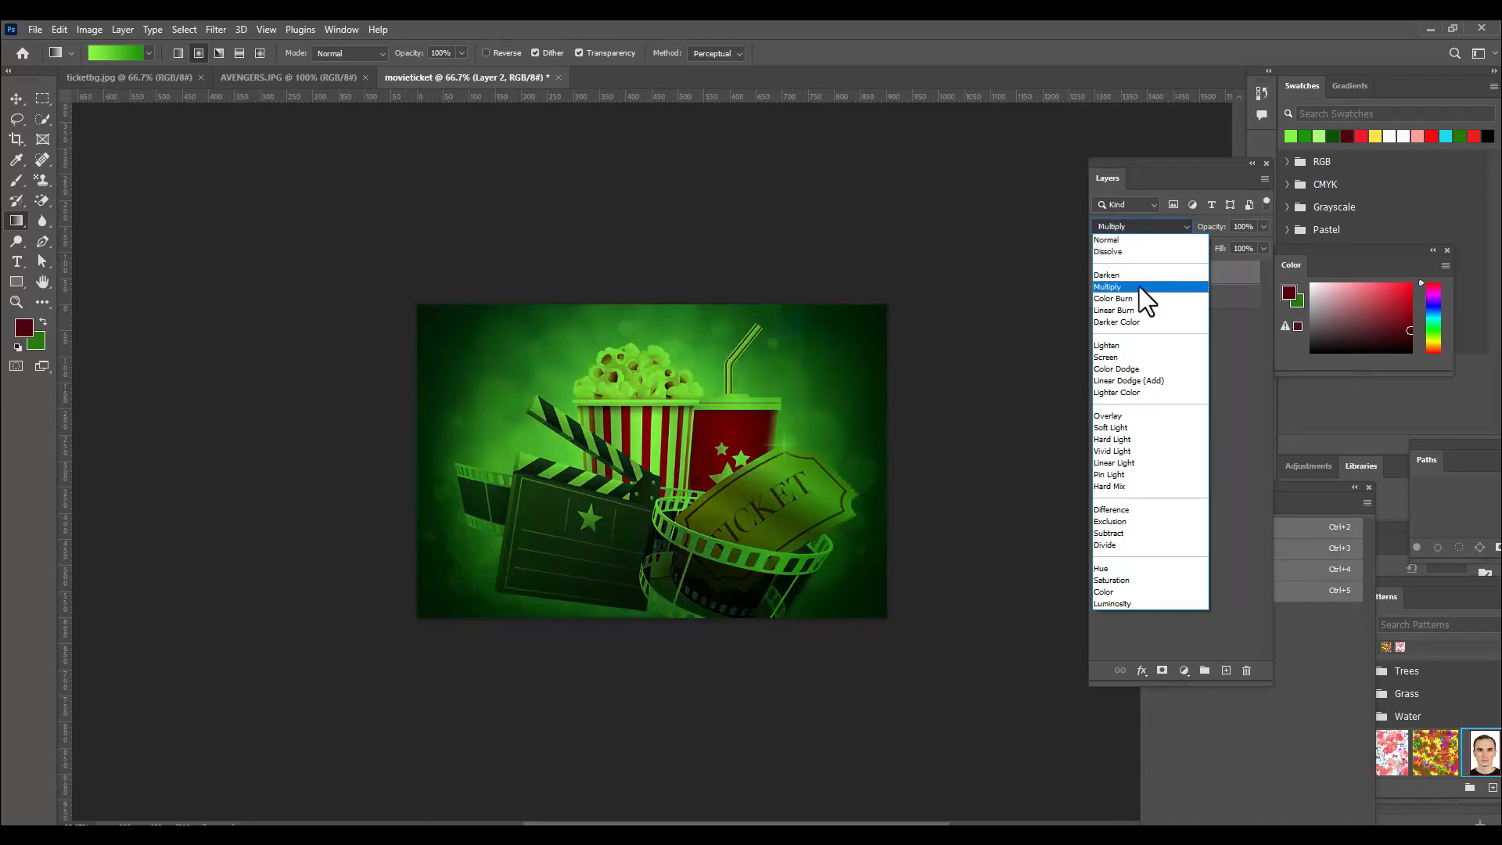
click(1139, 286)
click(1263, 227)
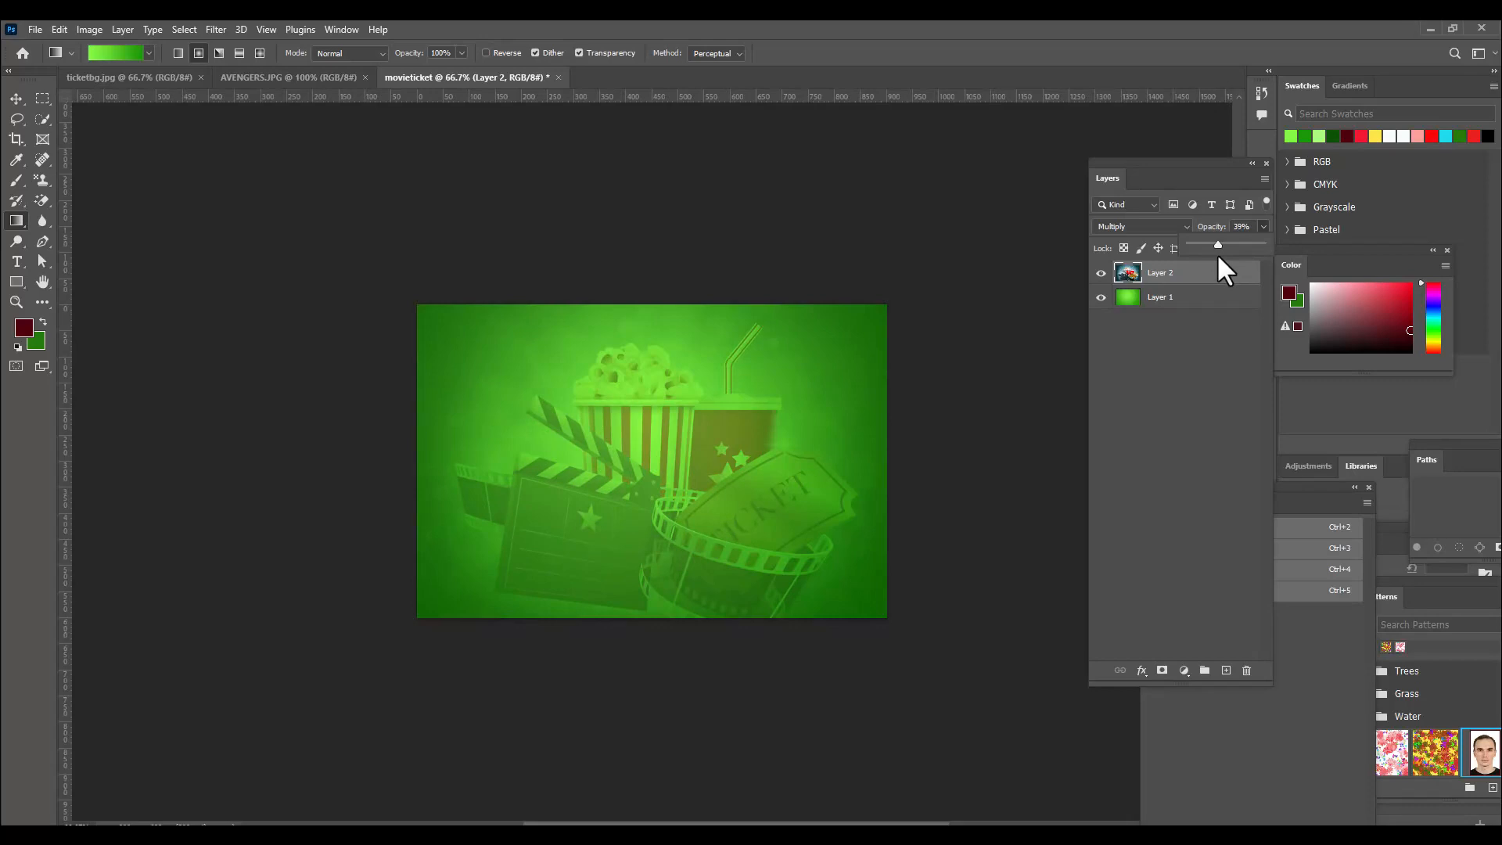
click(1194, 278)
drag(1143, 165, 1105, 160)
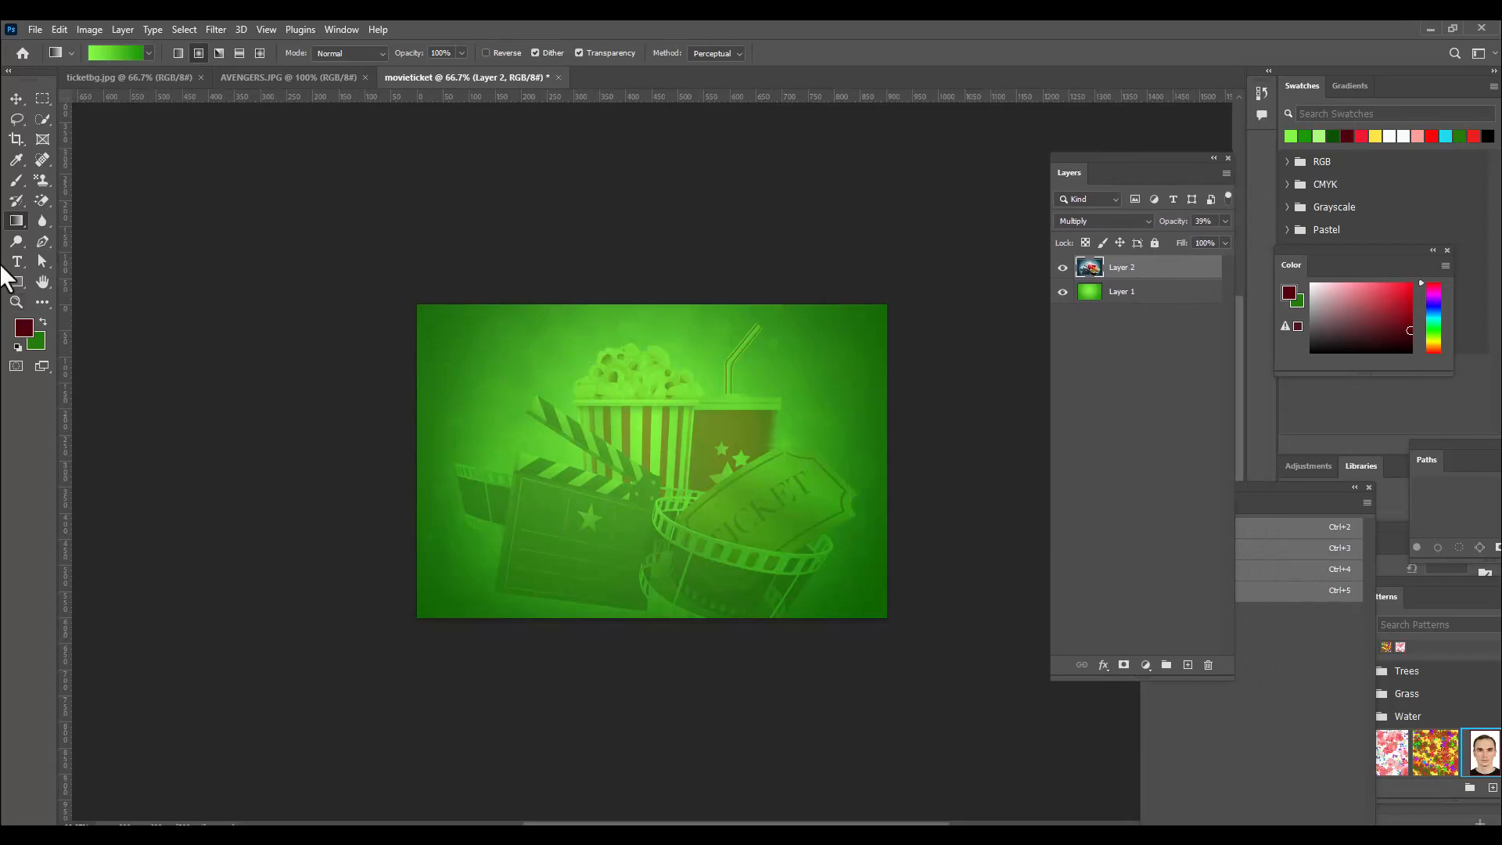
Add the text IMAX in 30 pt Impact over the popcorn in the ticket's upper part
click(17, 261)
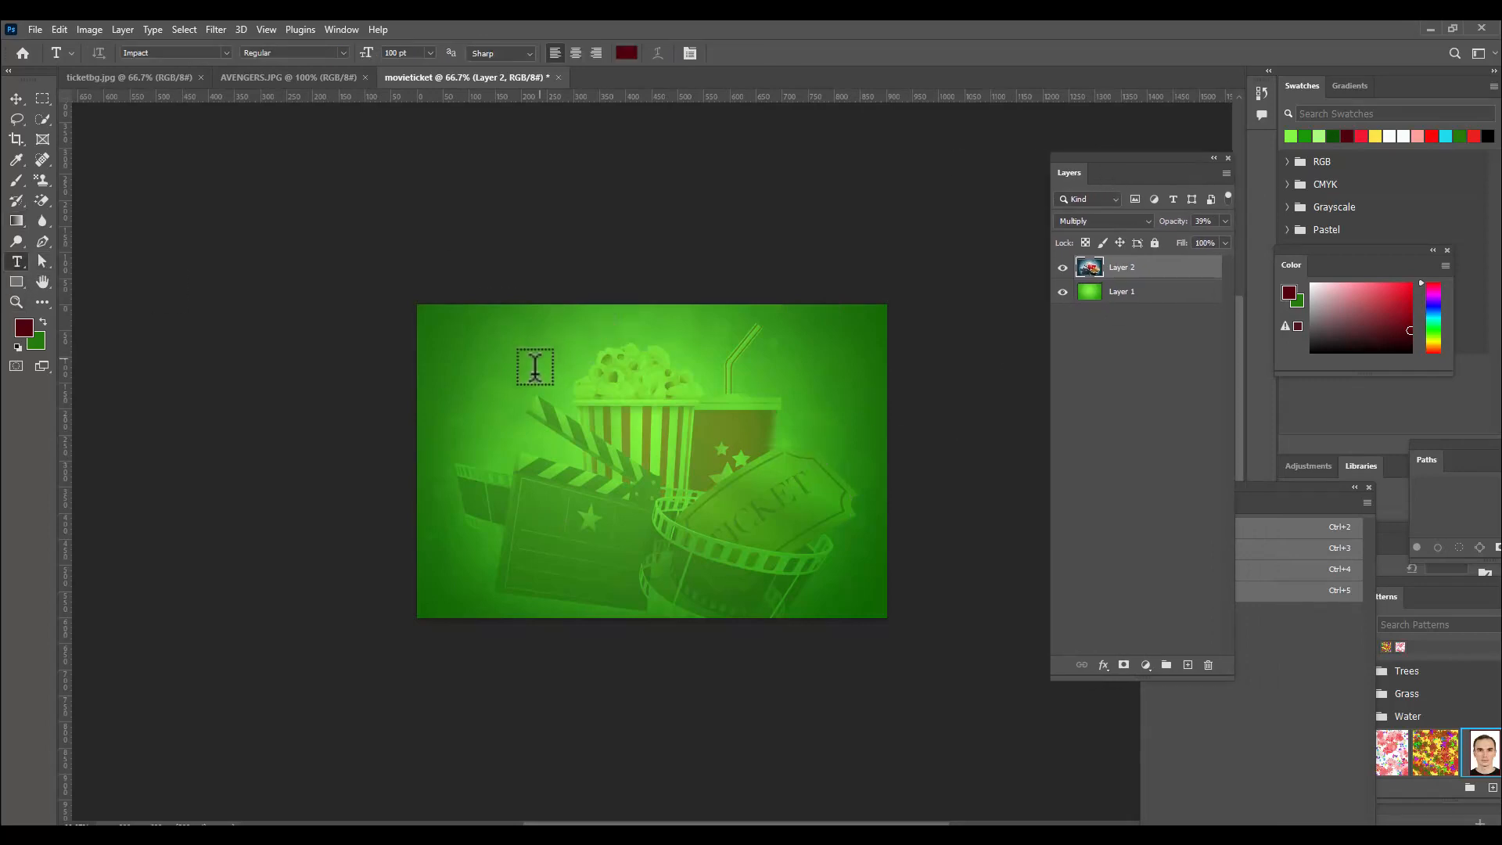
click(589, 389)
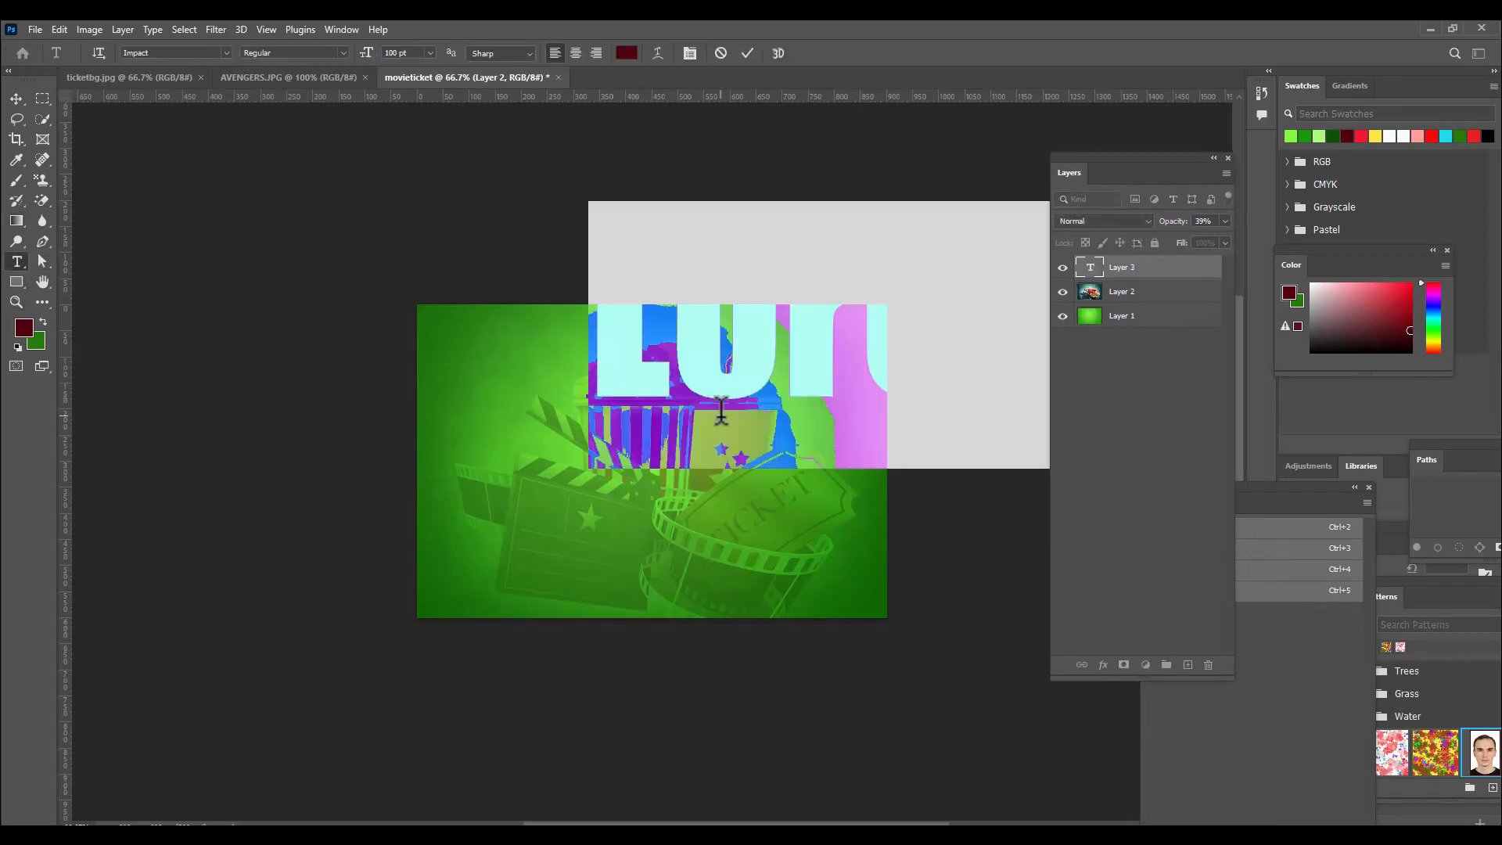
click(429, 53)
click(408, 204)
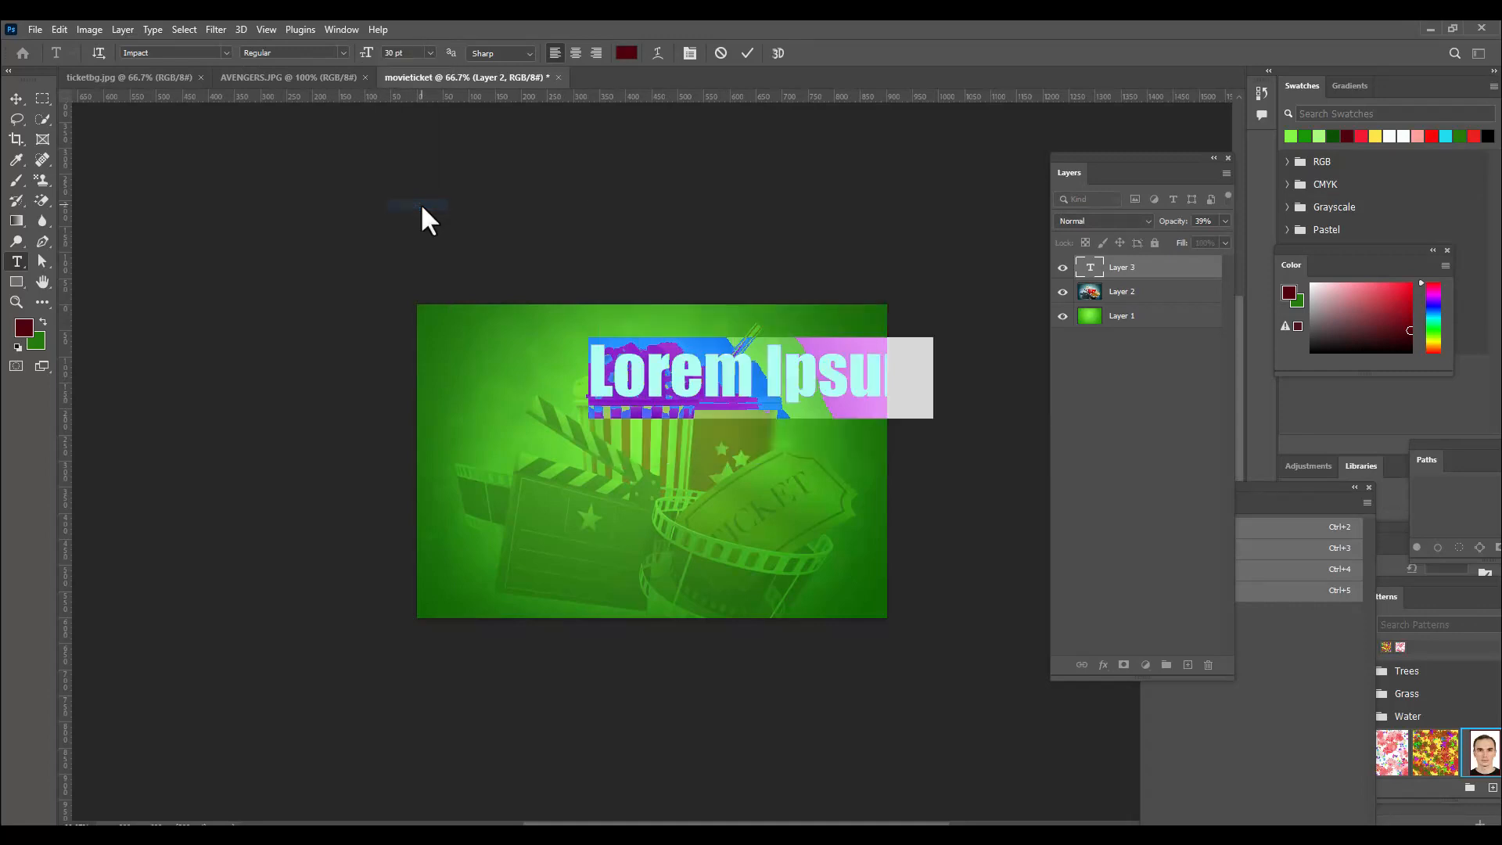
key(BackSpace)
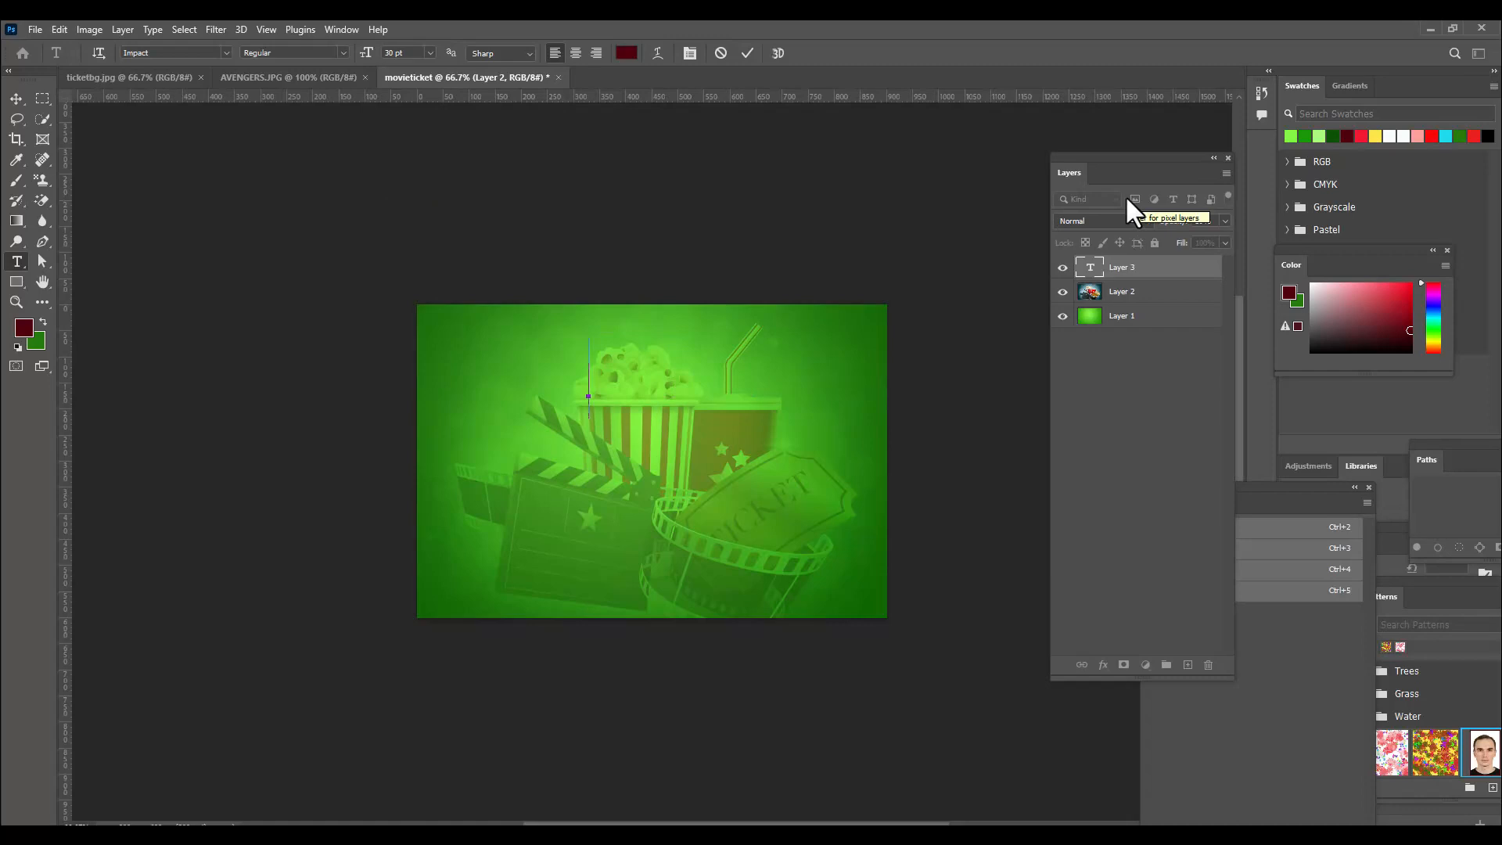
text(i)
key(BackSpace)
text(IMAX)
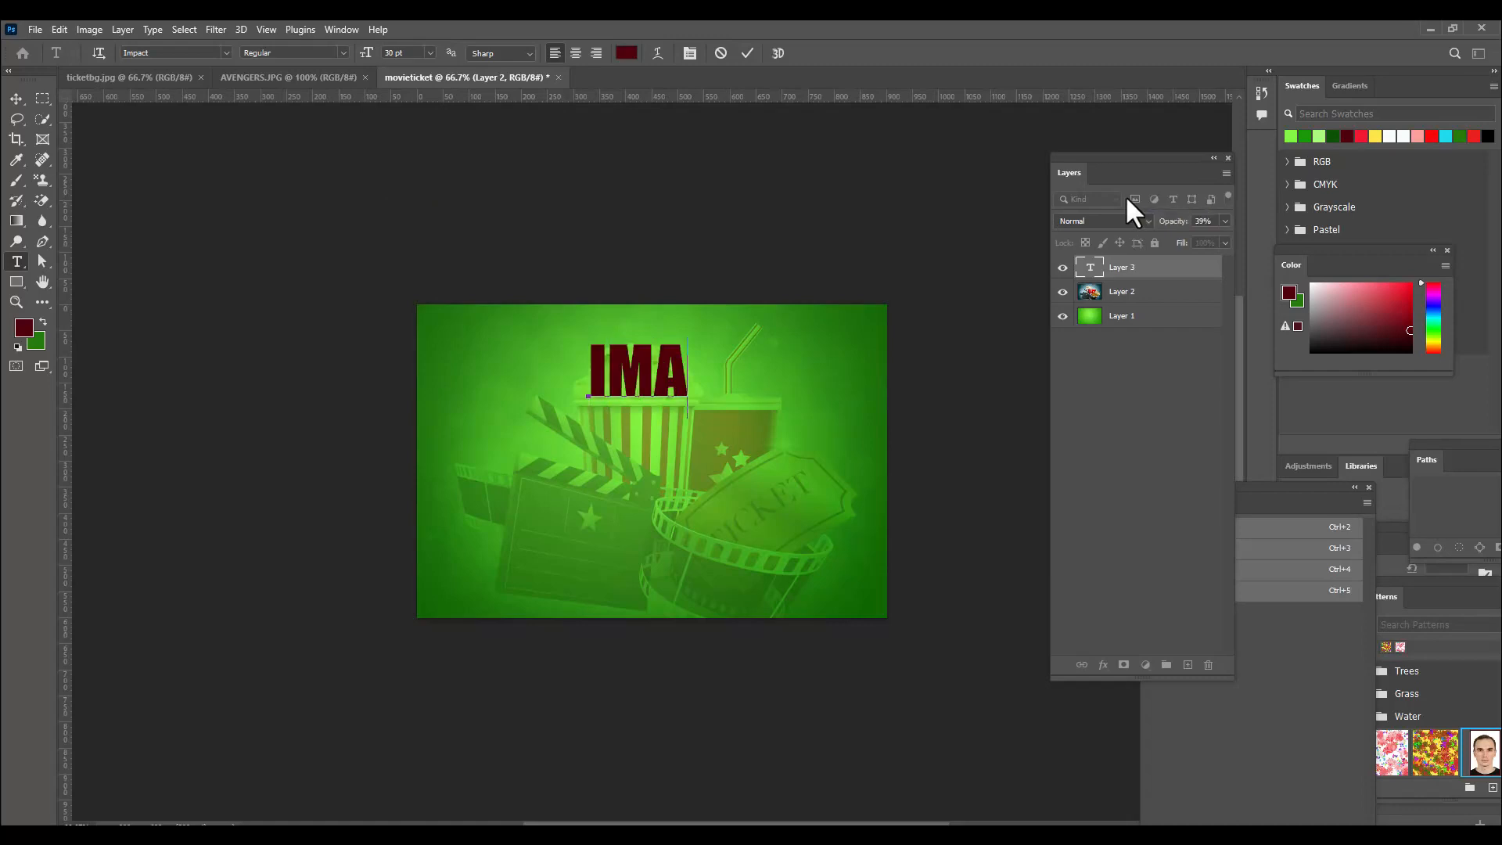
Recolour the IMAX text white (ffffff) and move it up close to the ticket's top edge
double_click(1091, 270)
click(627, 52)
text(ffffff)
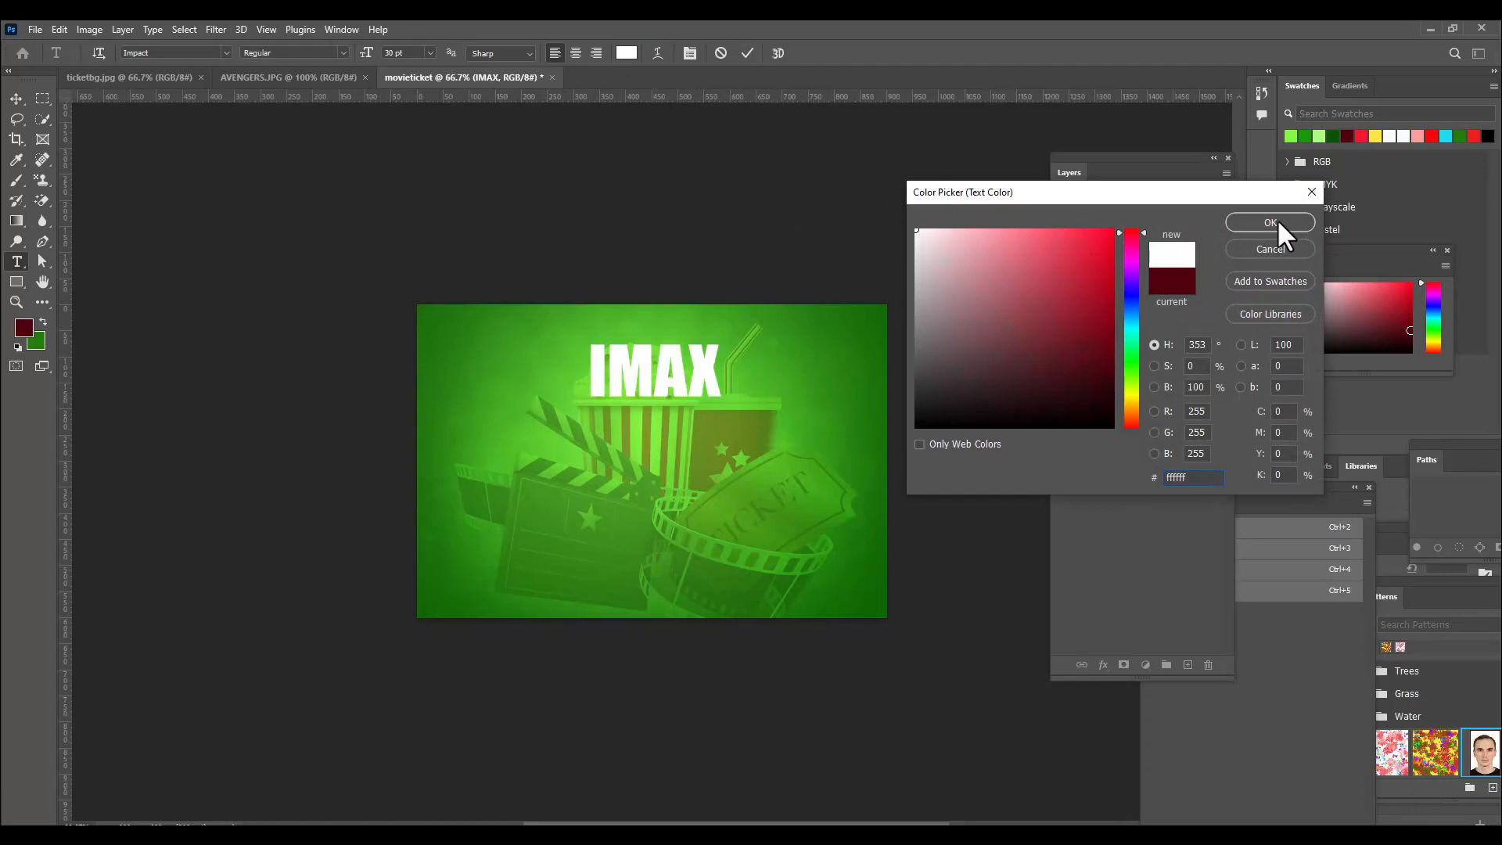
click(1133, 302)
click(1093, 318)
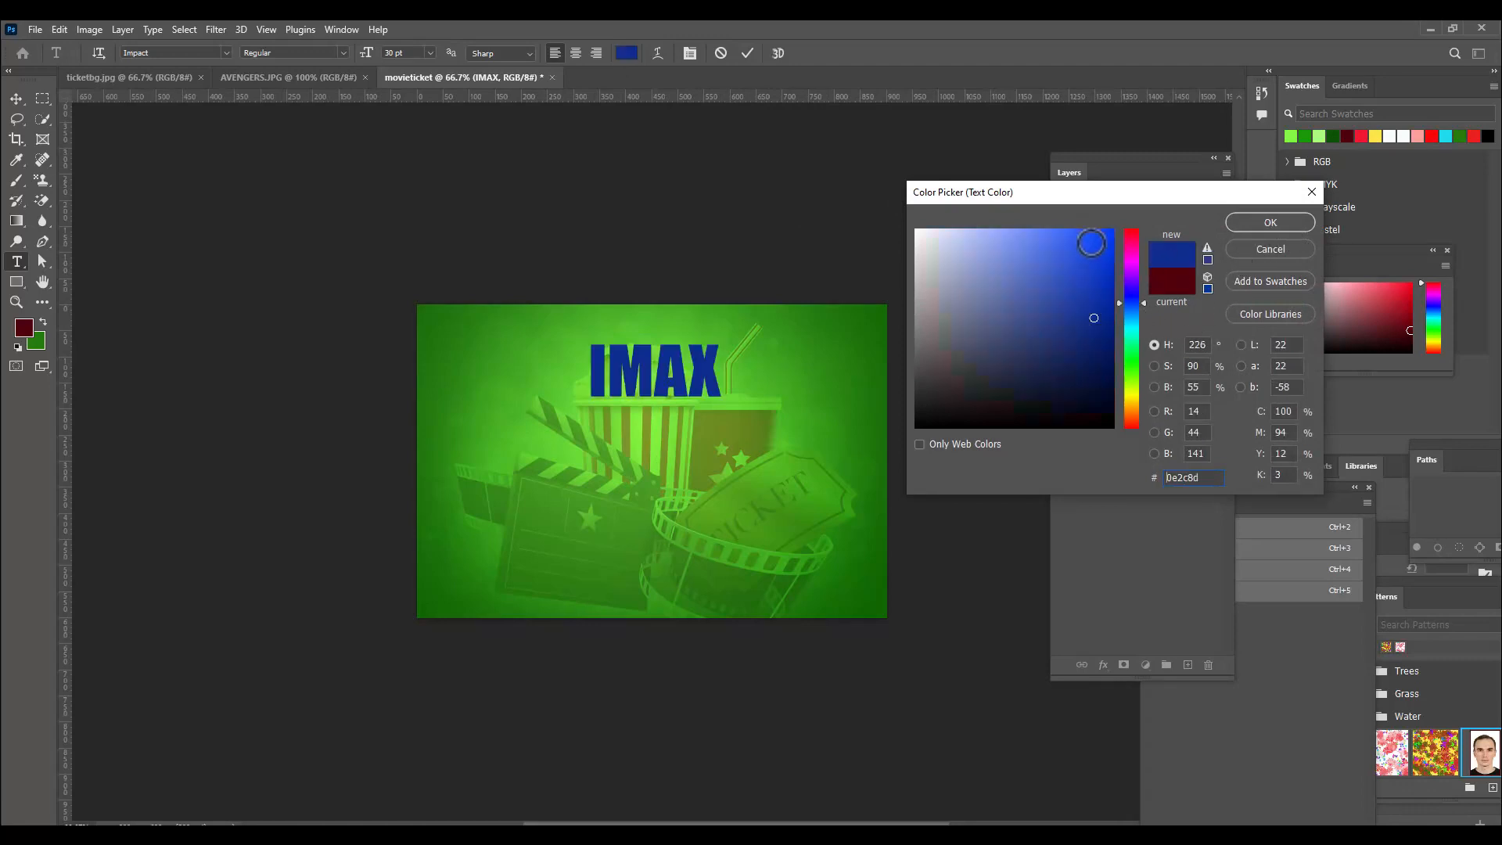
drag(1027, 280, 764, 174)
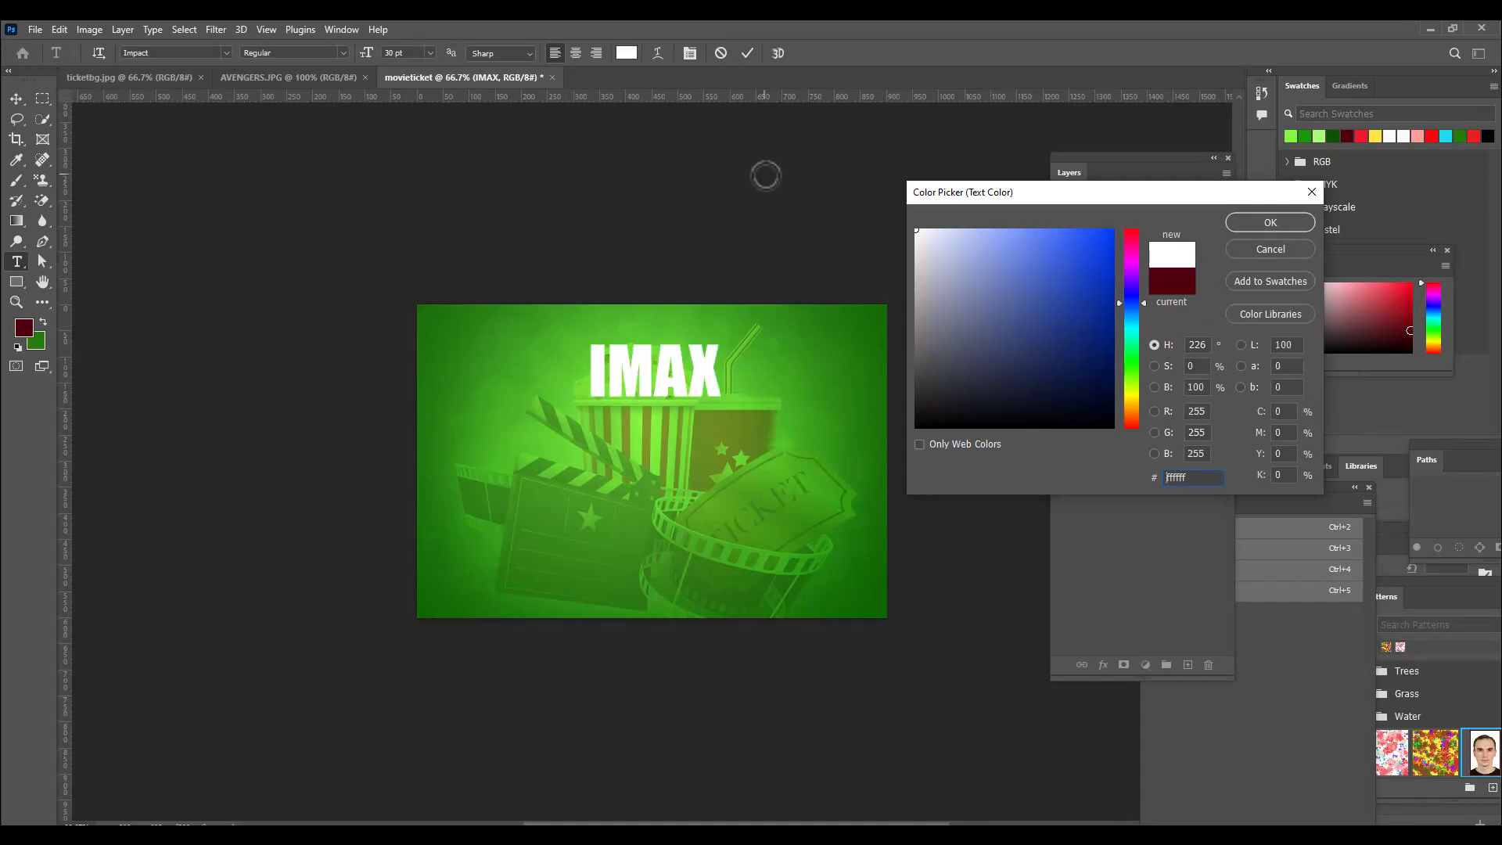
click(1271, 222)
click(16, 98)
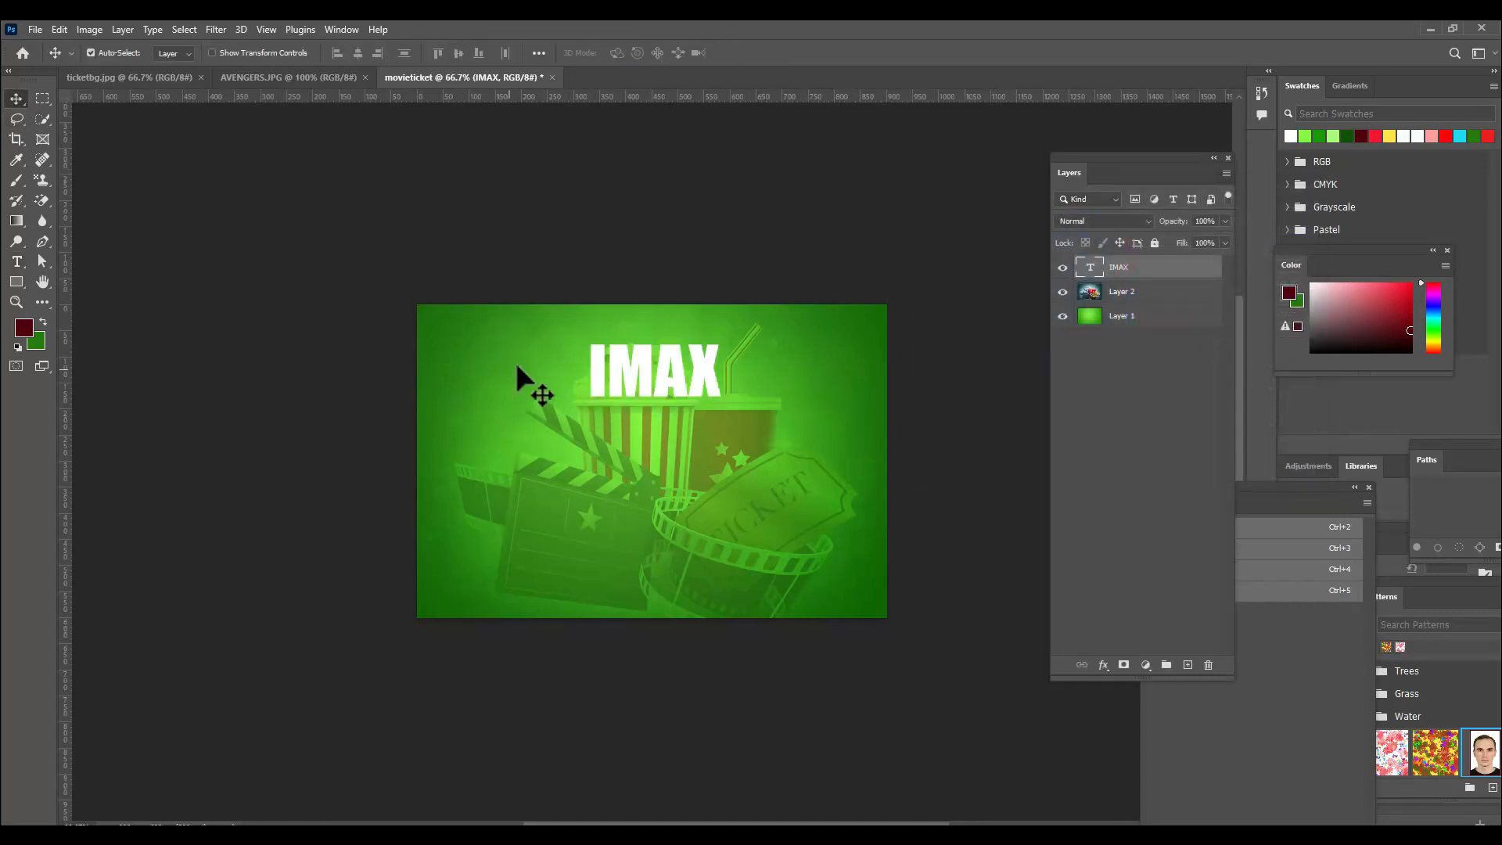
drag(654, 384, 637, 350)
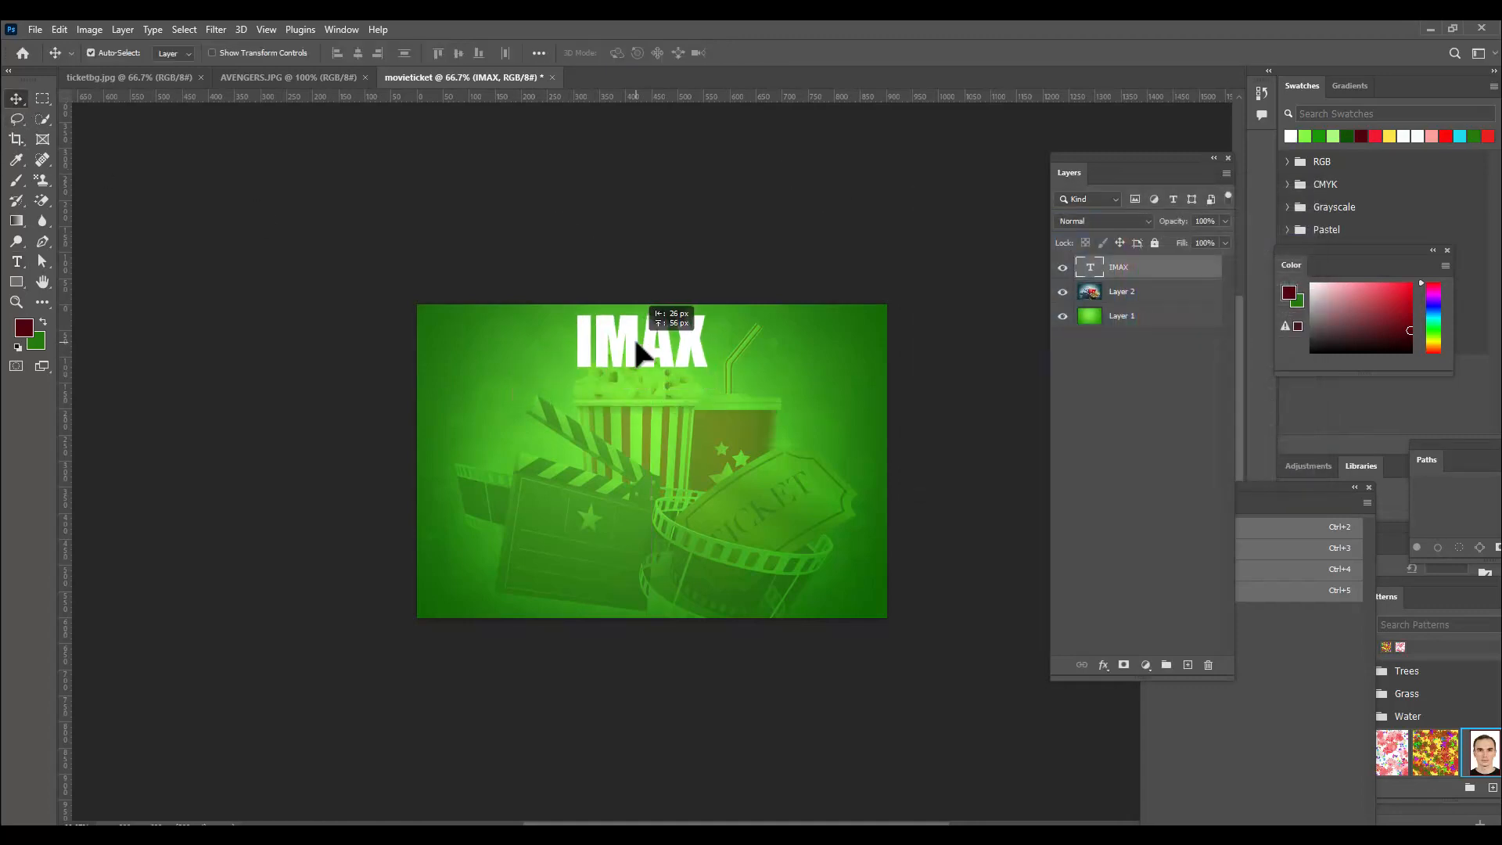
Apply a Drop Shadow layer style to the IMAX text
double_click(1166, 267)
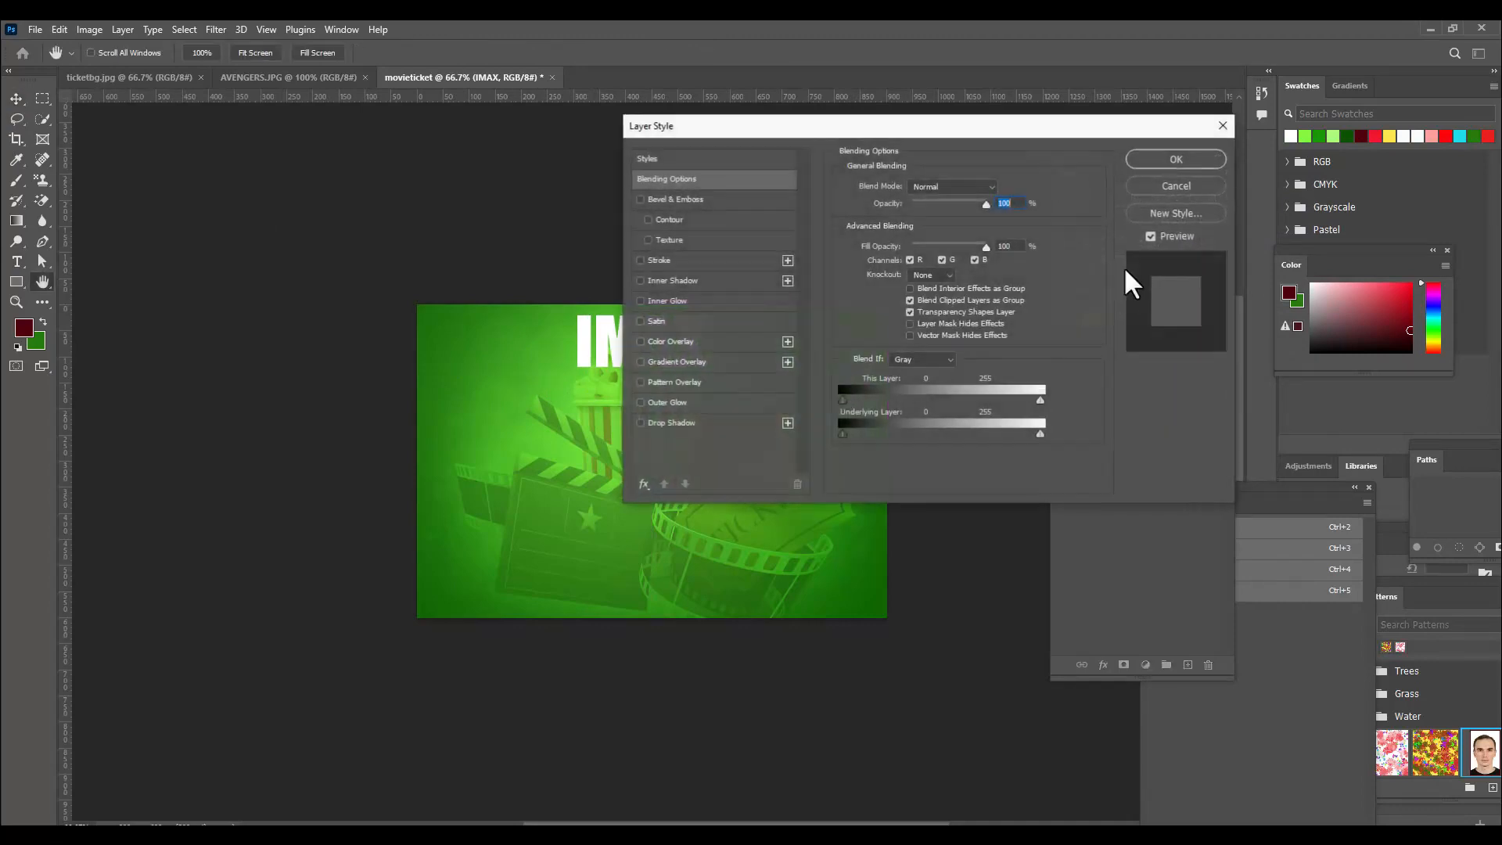
drag(753, 133, 1064, 116)
click(953, 406)
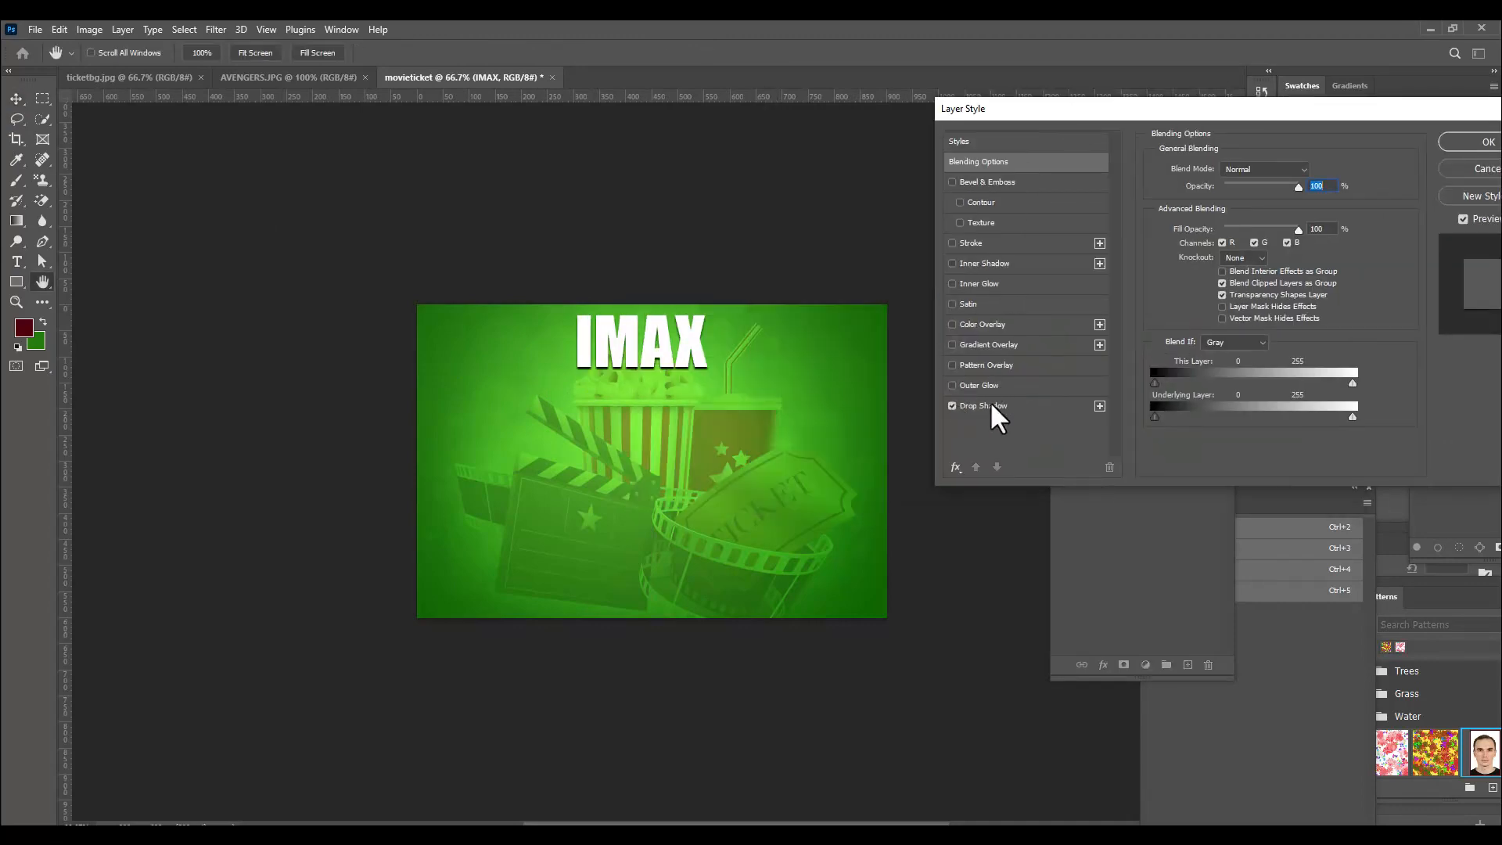
click(991, 405)
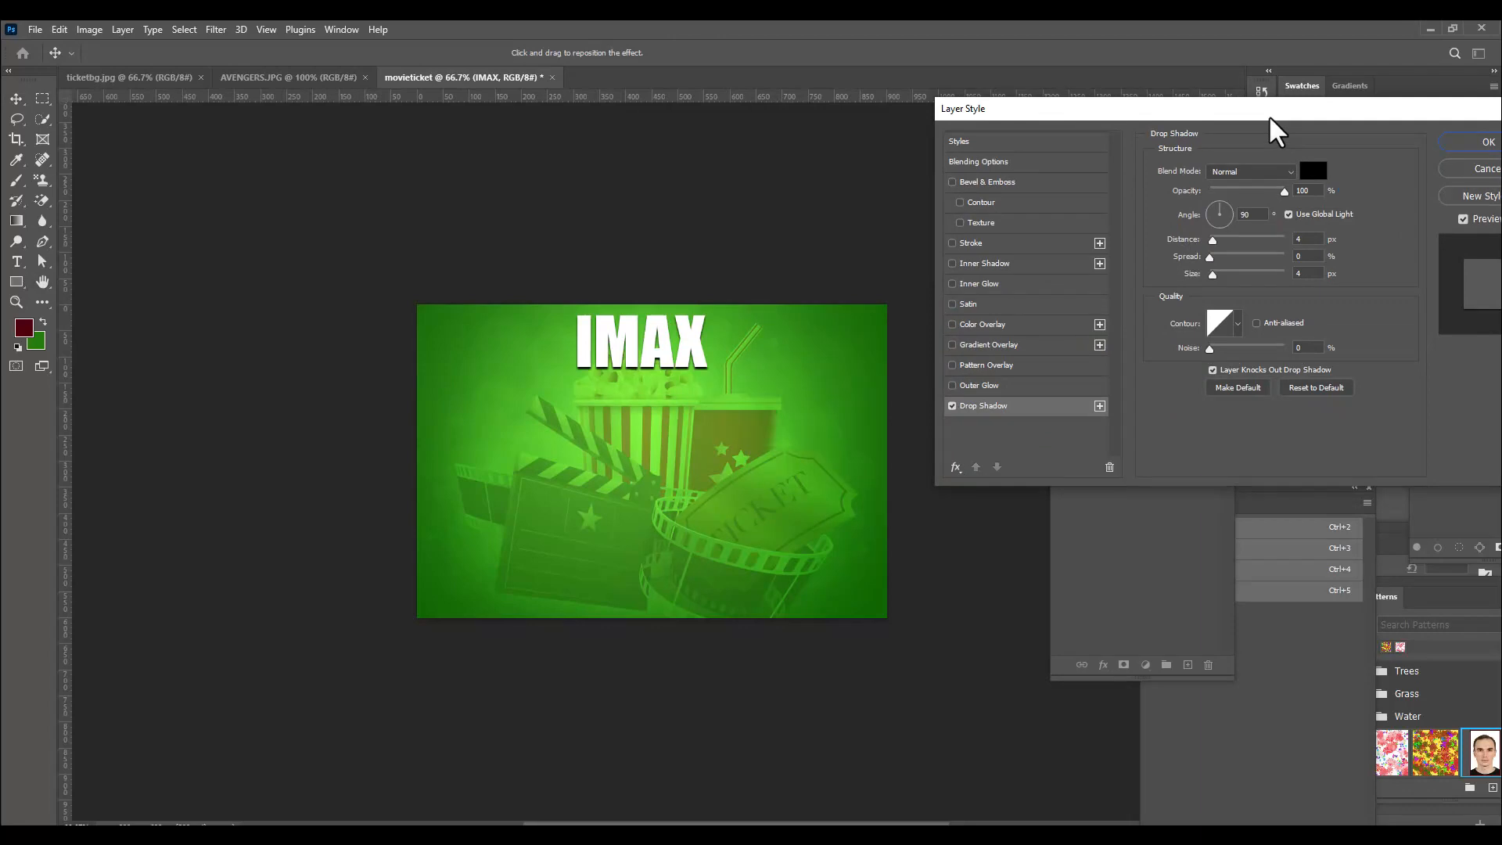
drag(1269, 115, 1111, 124)
click(1330, 152)
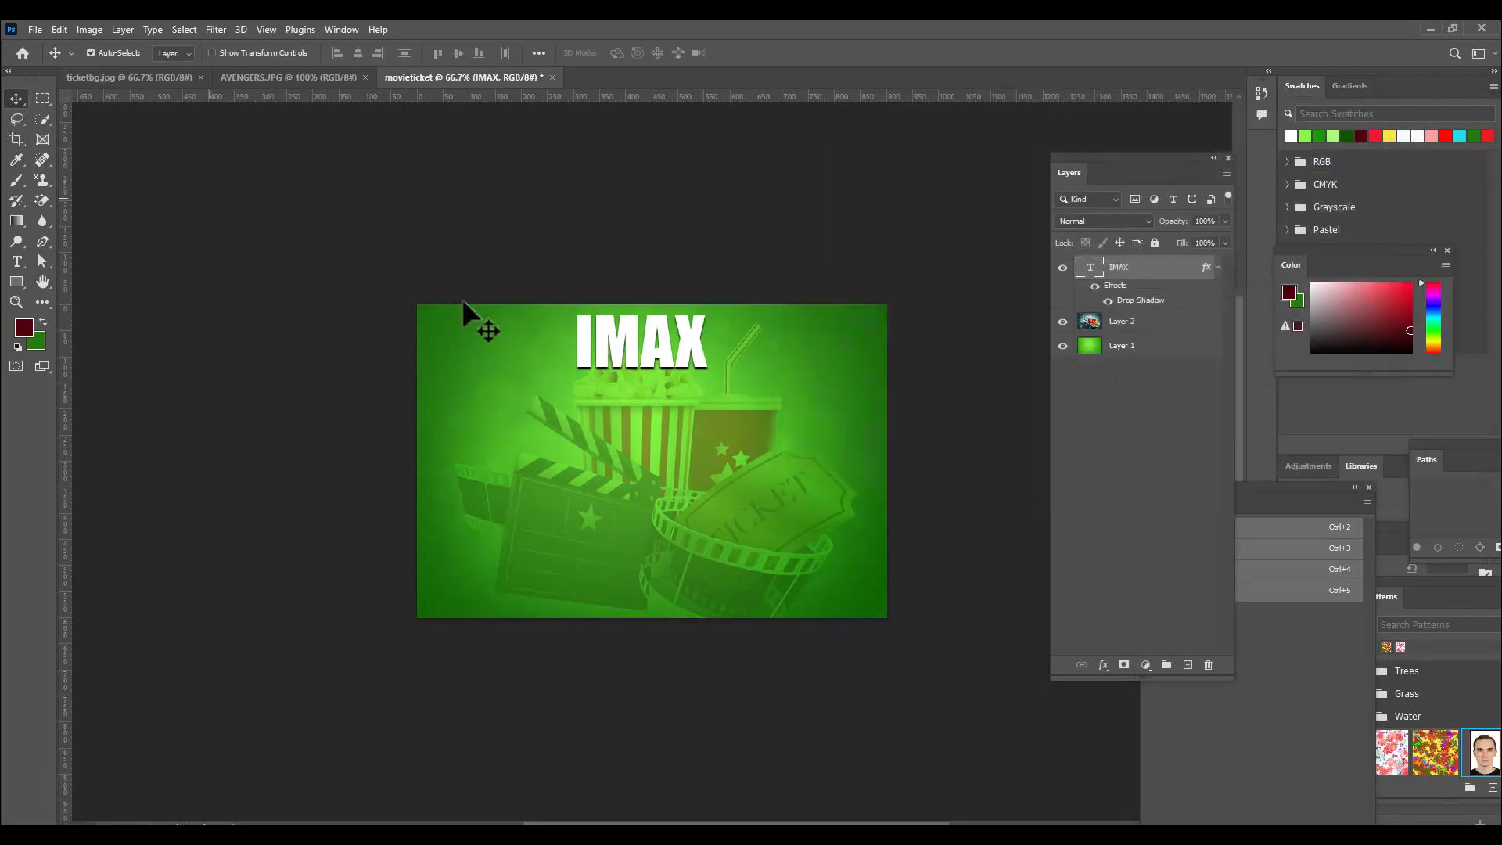
Centre the IMAX text horizontally near the ticket's top edge and scale it down slightly about its centre
drag(673, 343, 683, 347)
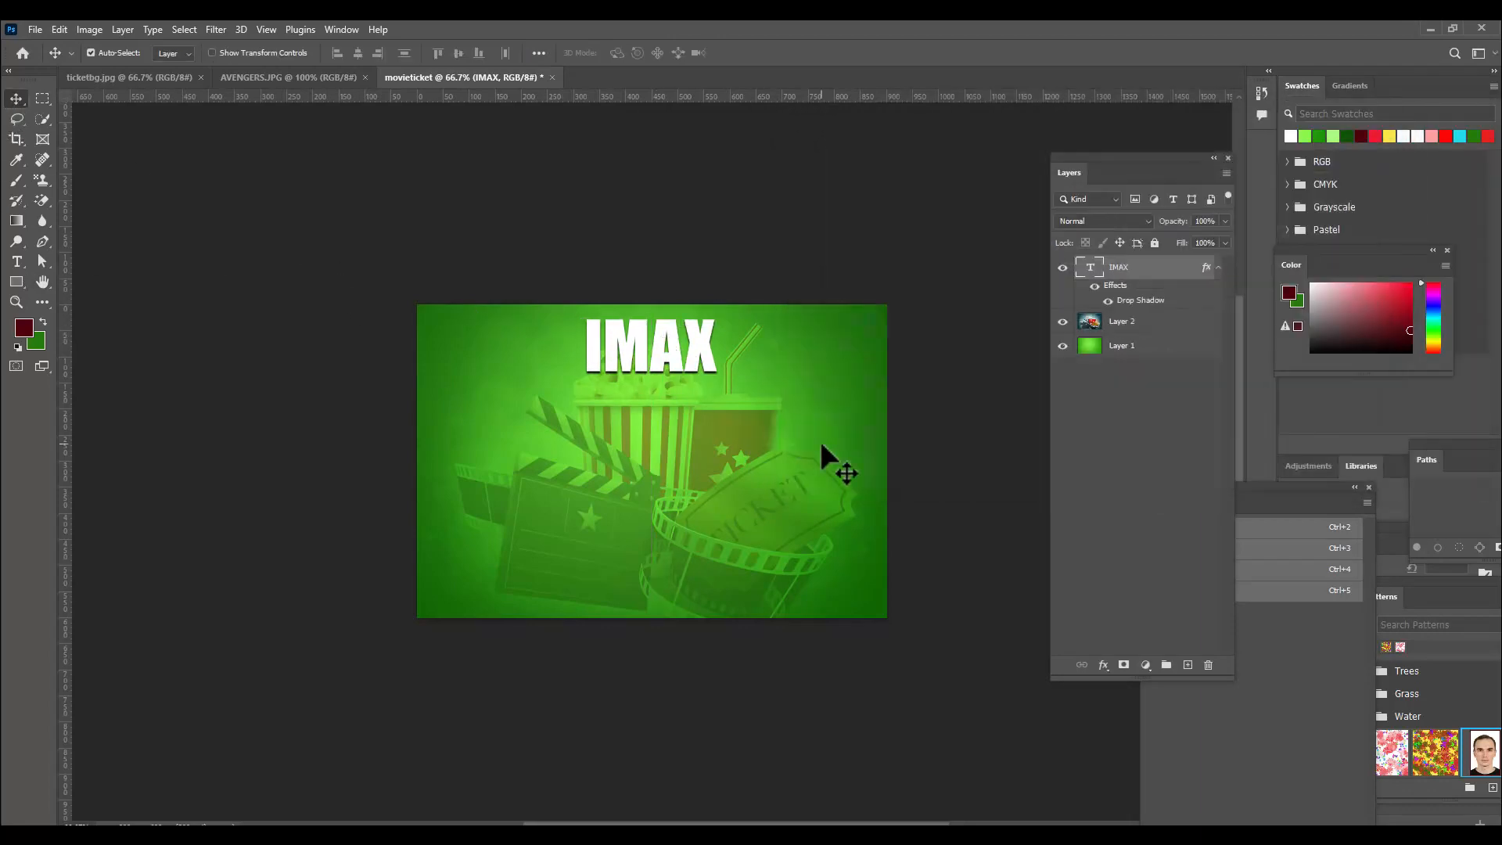
key(ctrl+t)
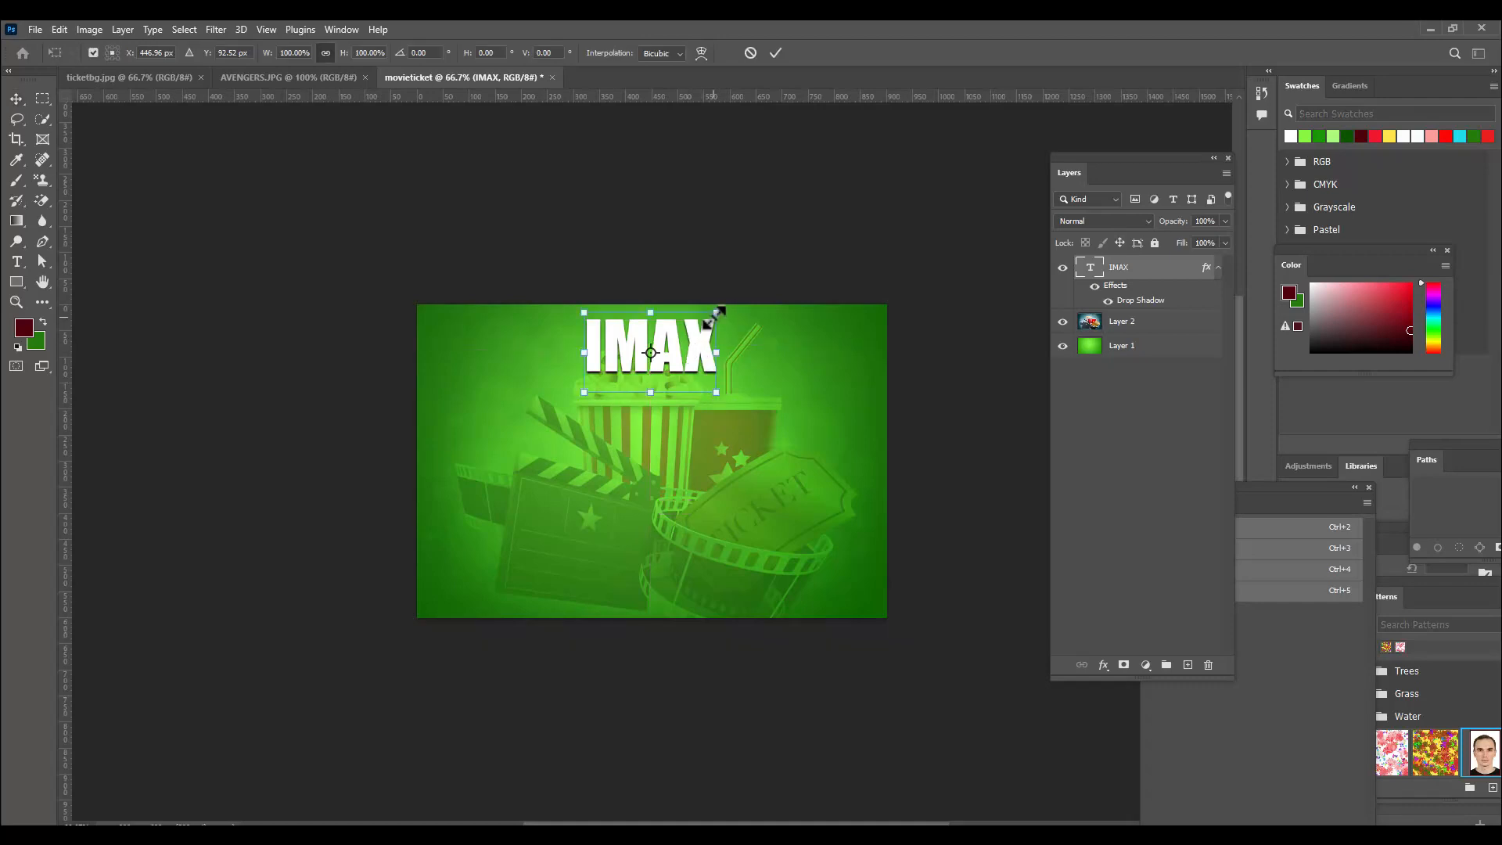
alt+drag(718, 313, 693, 348)
key(Return)
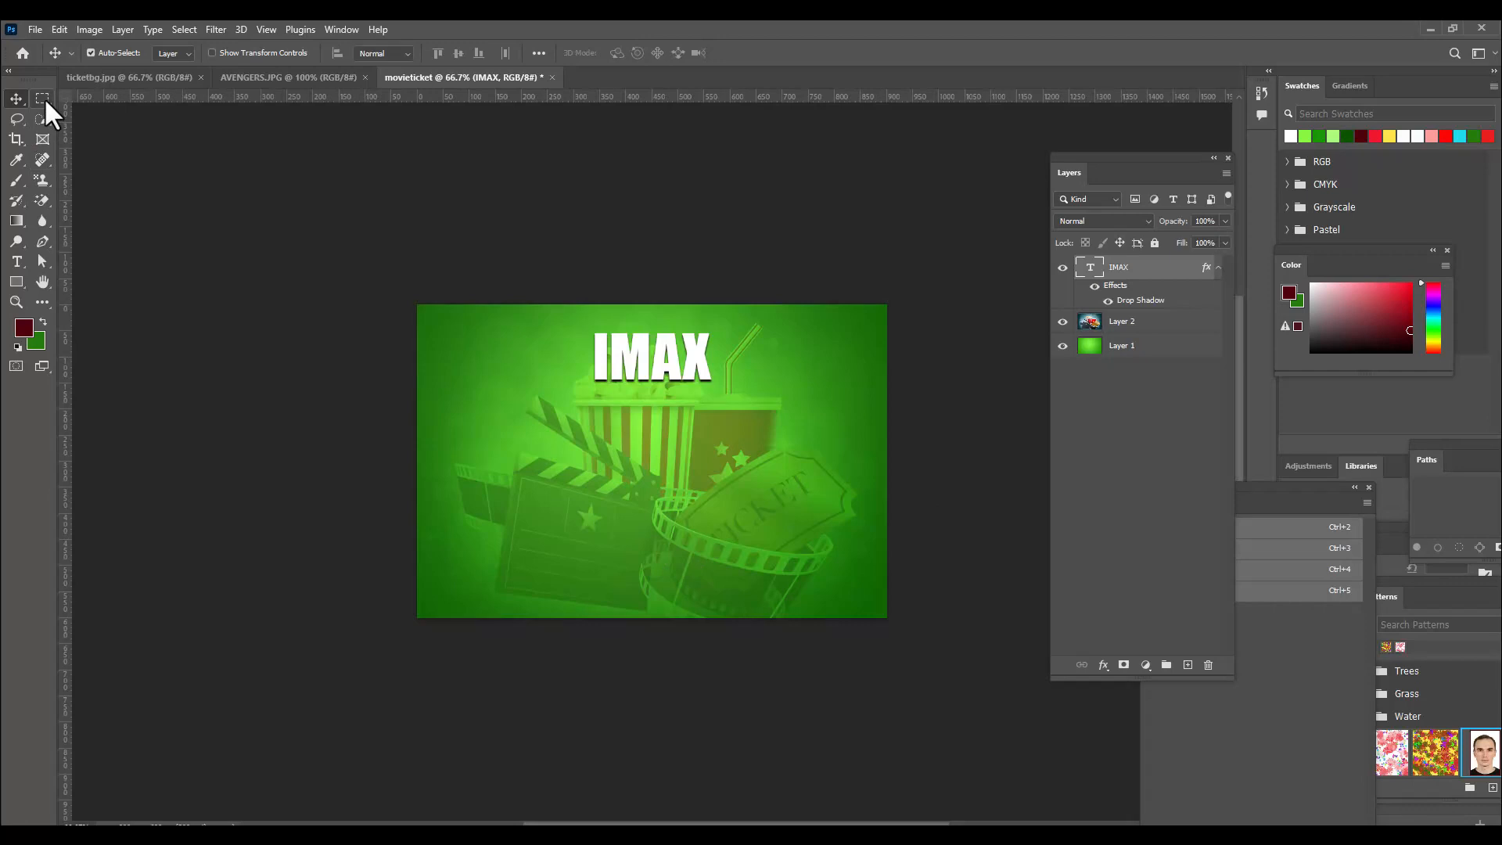
Select the entire ticket canvas with a rectangular marquee and add a new empty layer above the IMAX text
drag(43, 98, 101, 101)
click(101, 100)
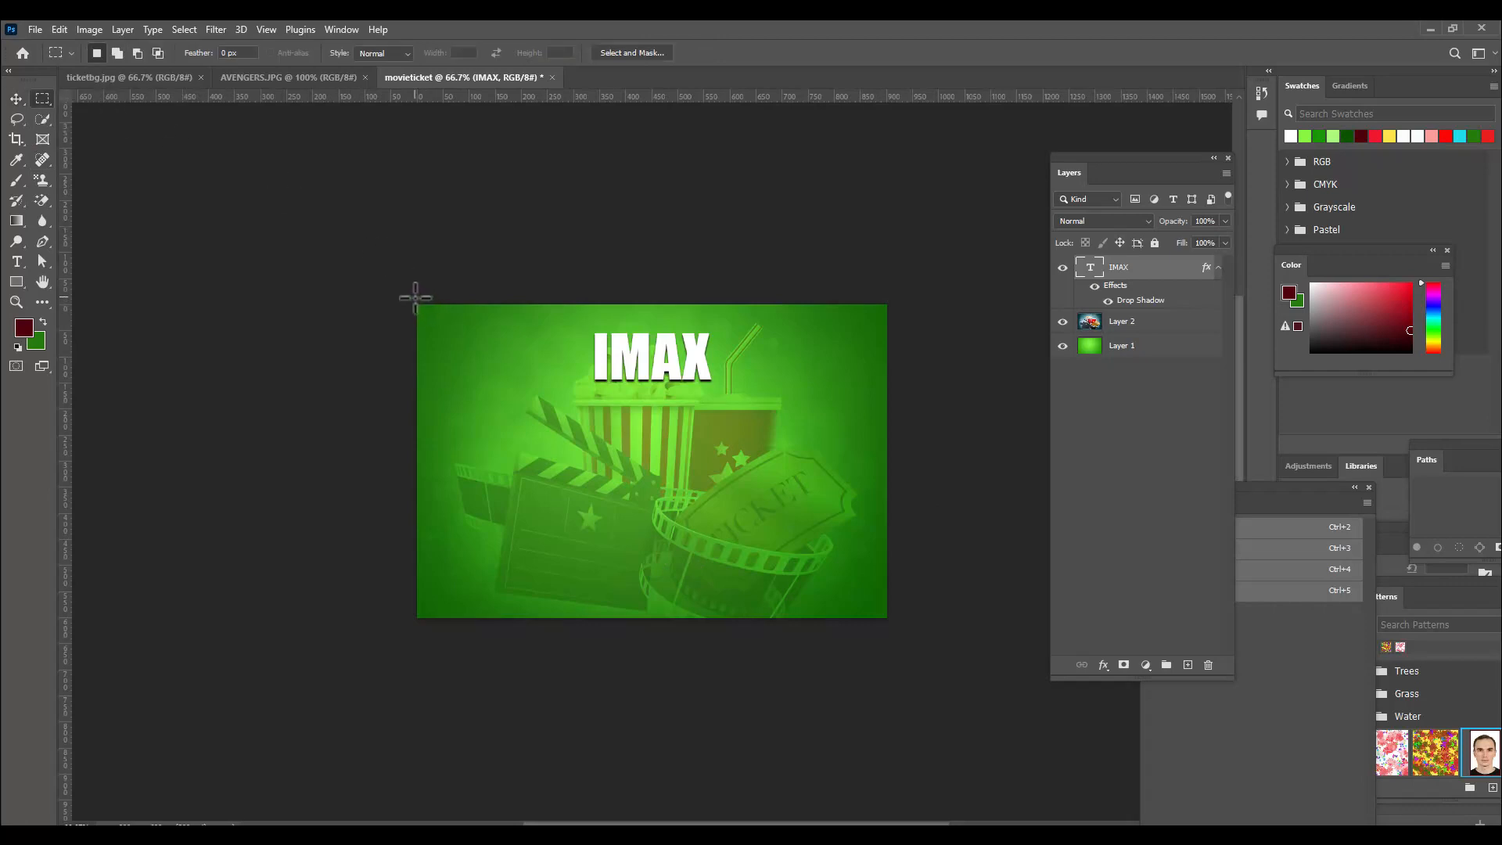
drag(417, 304, 909, 620)
click(1188, 664)
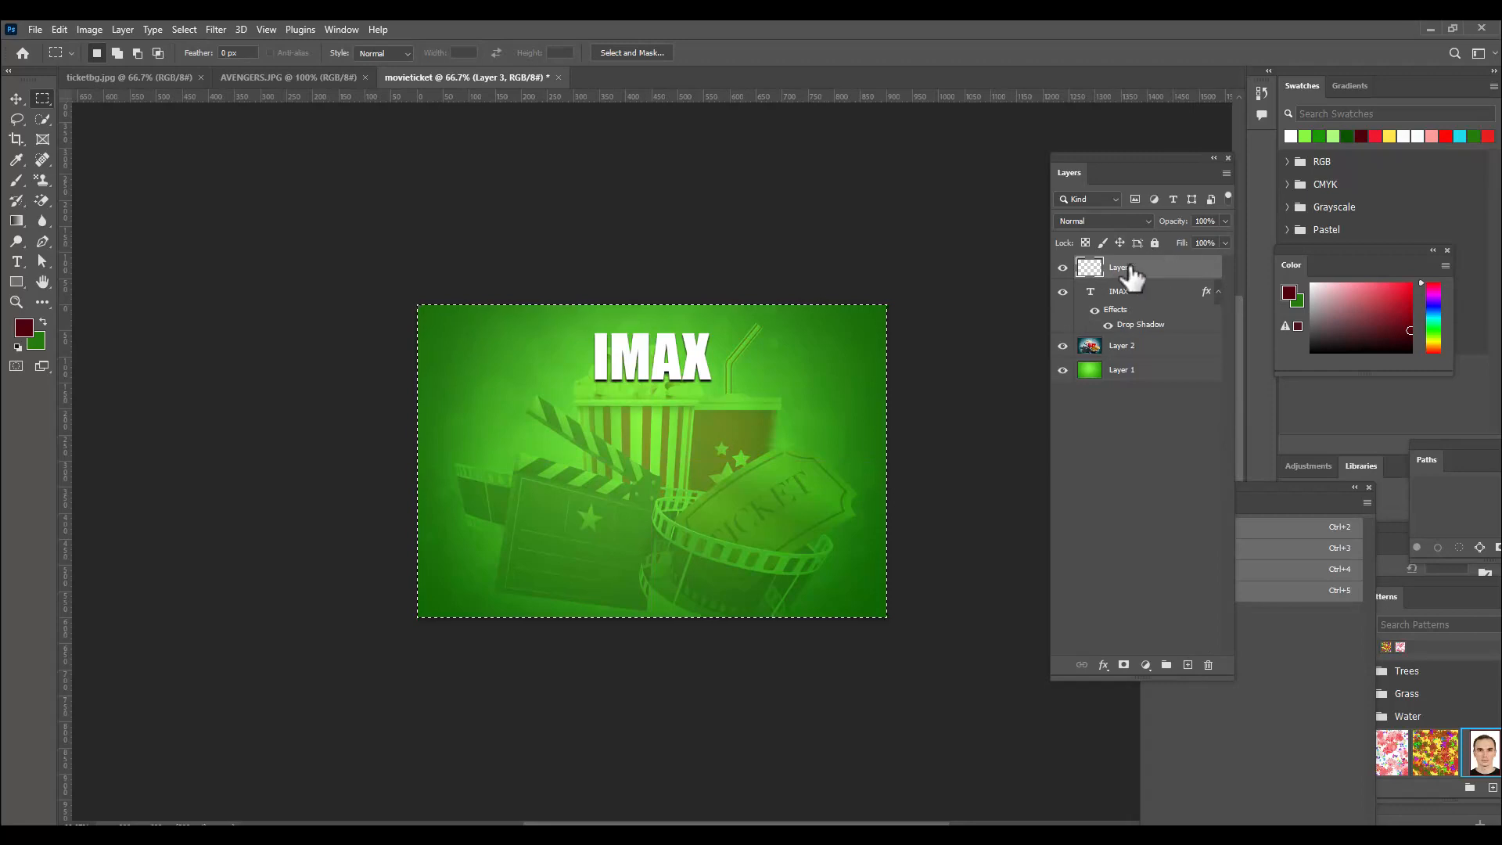
Stroke the selection on Layer 3 with a 15 px white (ffffff) border, located at the center
click(57, 29)
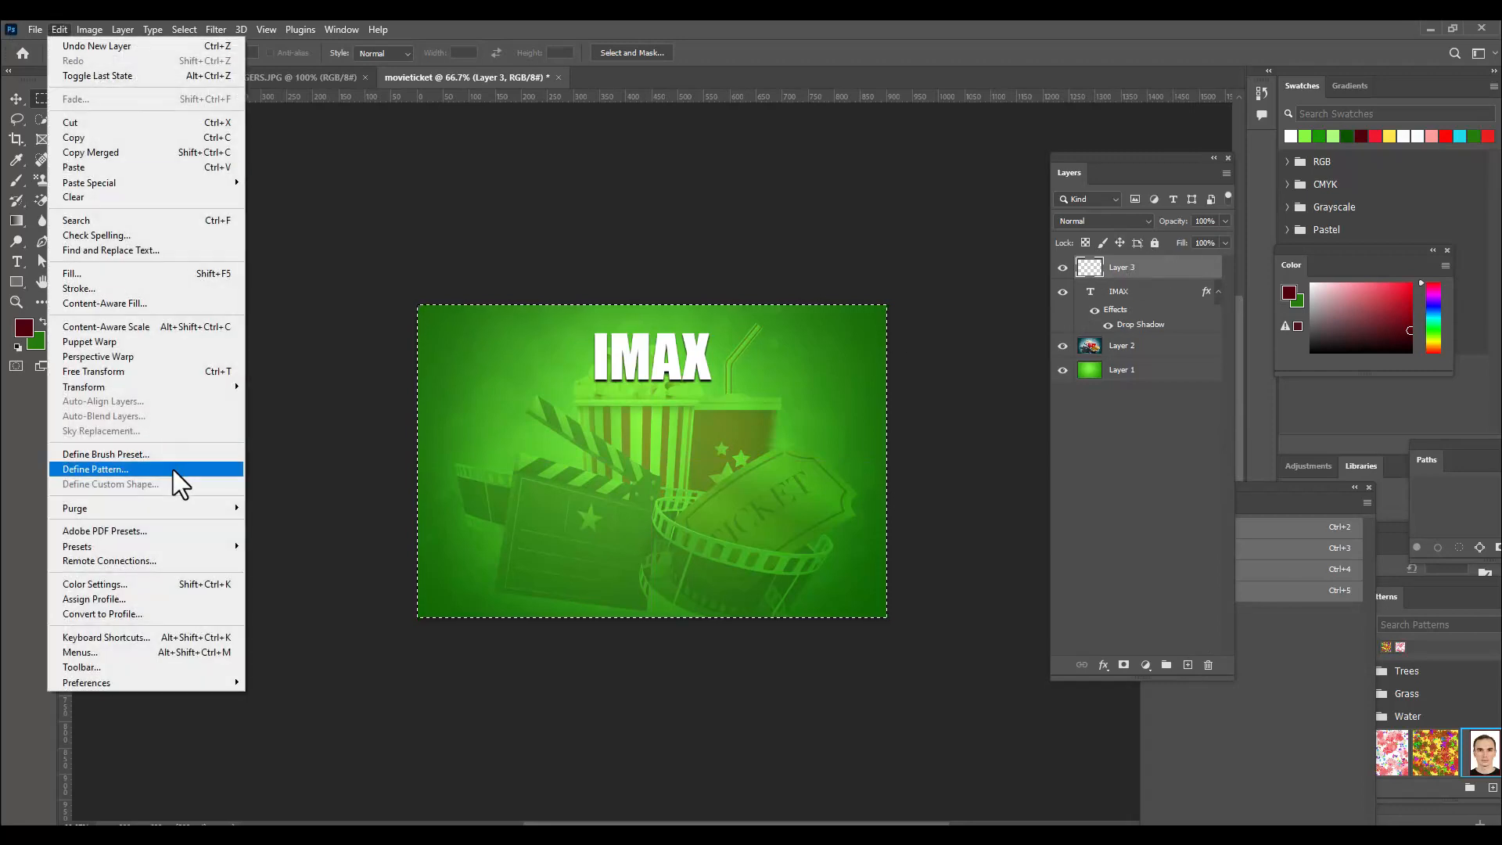
click(111, 289)
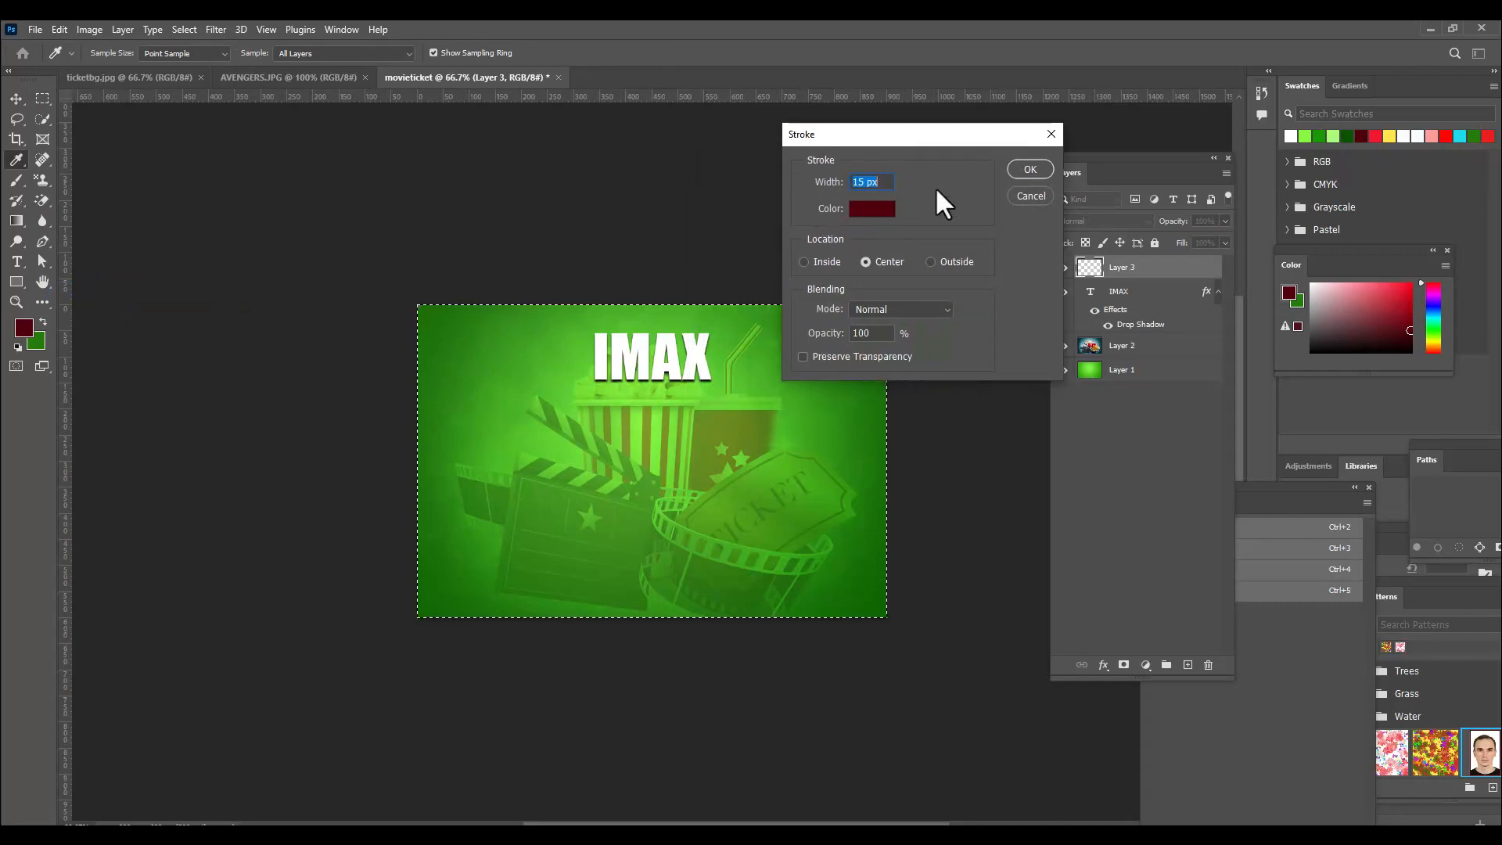
drag(887, 133, 874, 136)
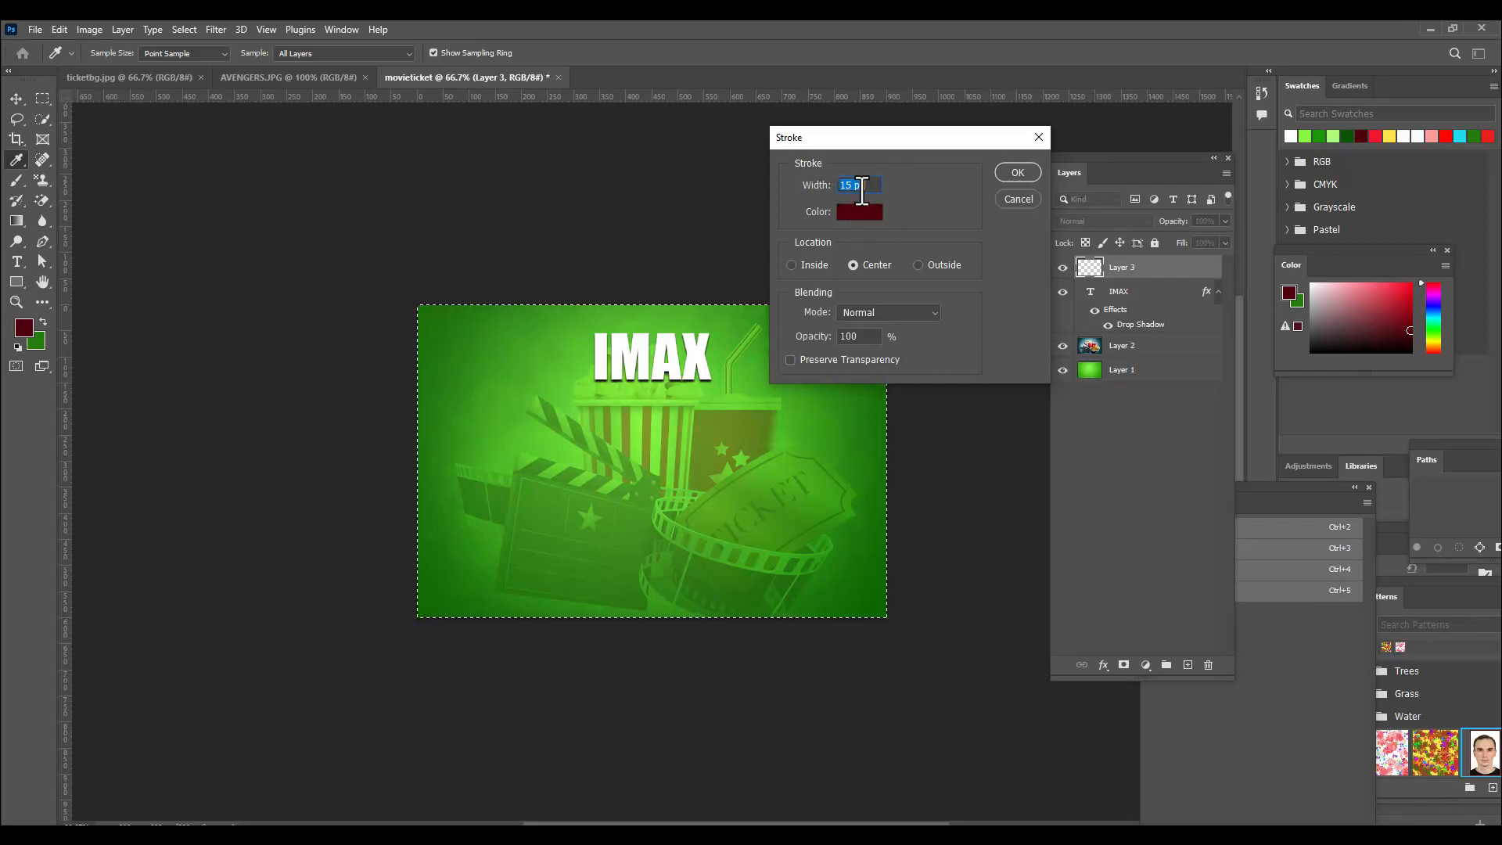
click(859, 212)
text(ffffff)
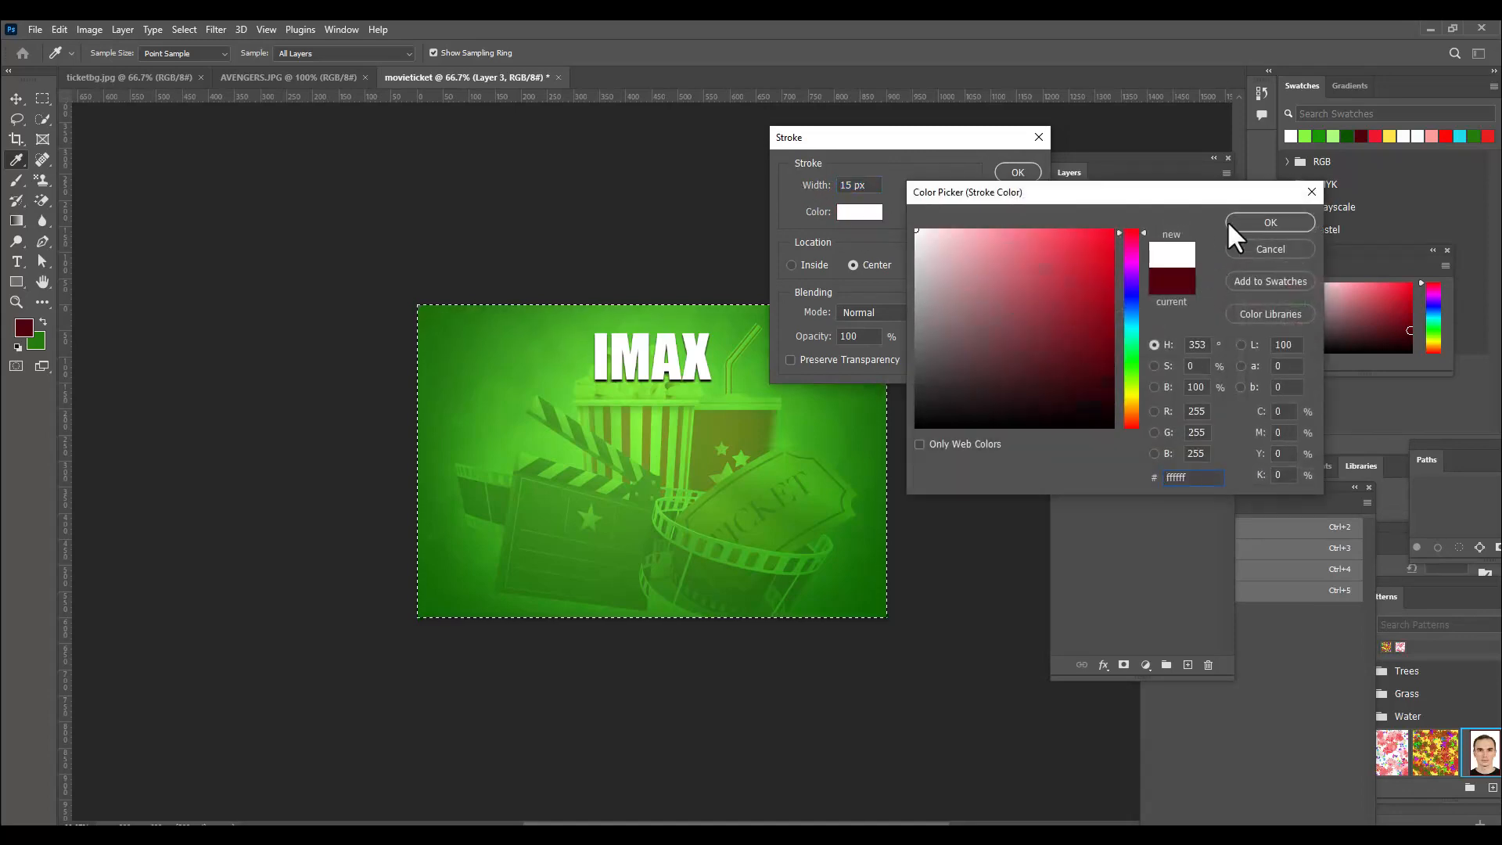
drag(1116, 196, 1003, 216)
click(1156, 243)
mouse_move(908, 139)
mouse_down()
mouse_move(934, 138)
mouse_move(922, 144)
mouse_up()
click(1049, 172)
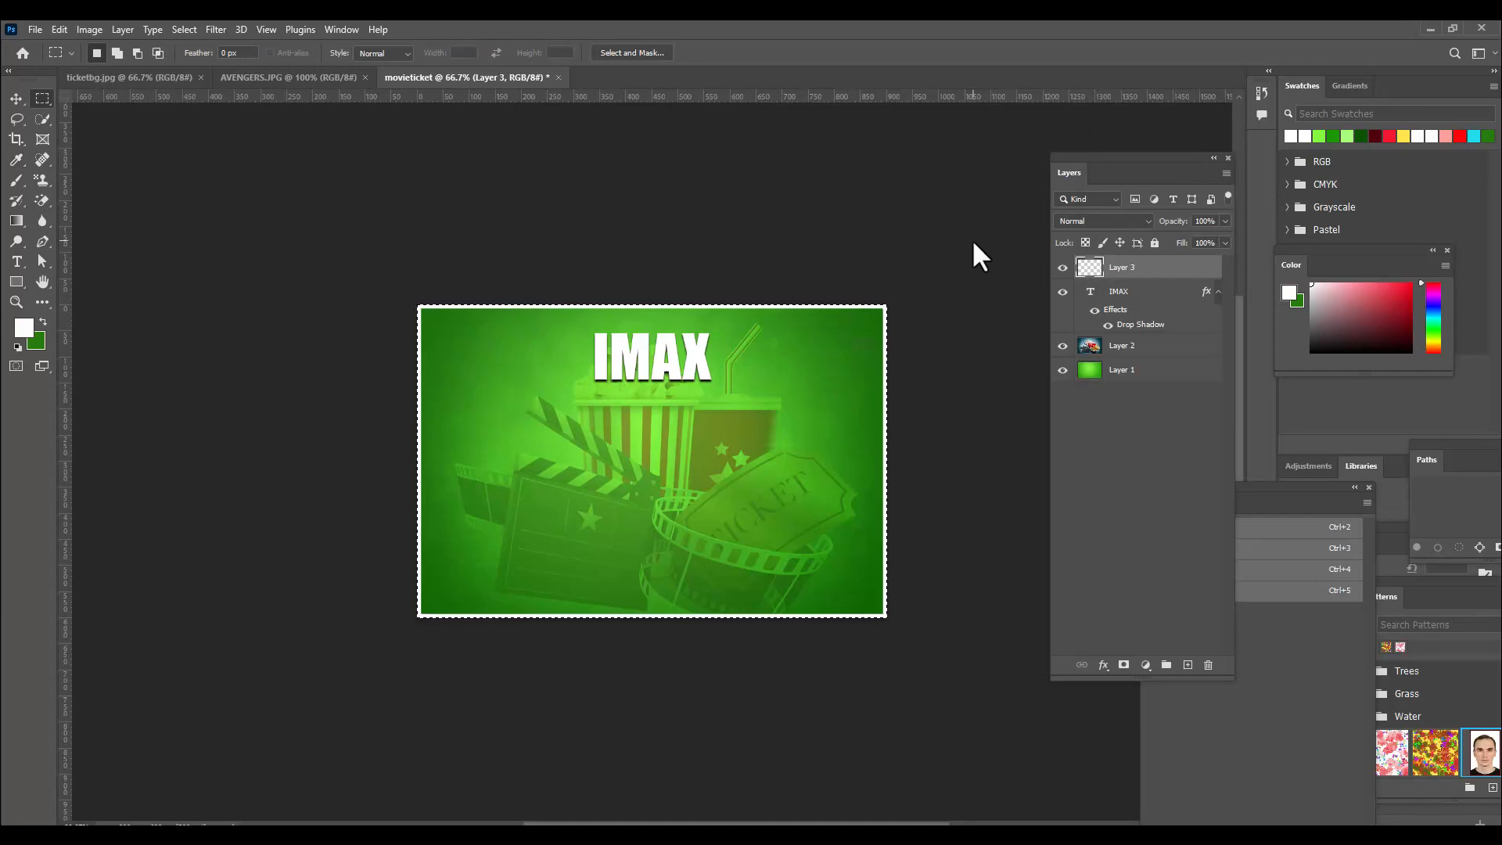
Add a thin 3 px white stroke, located at the center, on Layer 3 just inside the ticket's outer border
key(ctrl+d)
drag(425, 313, 880, 610)
click(58, 29)
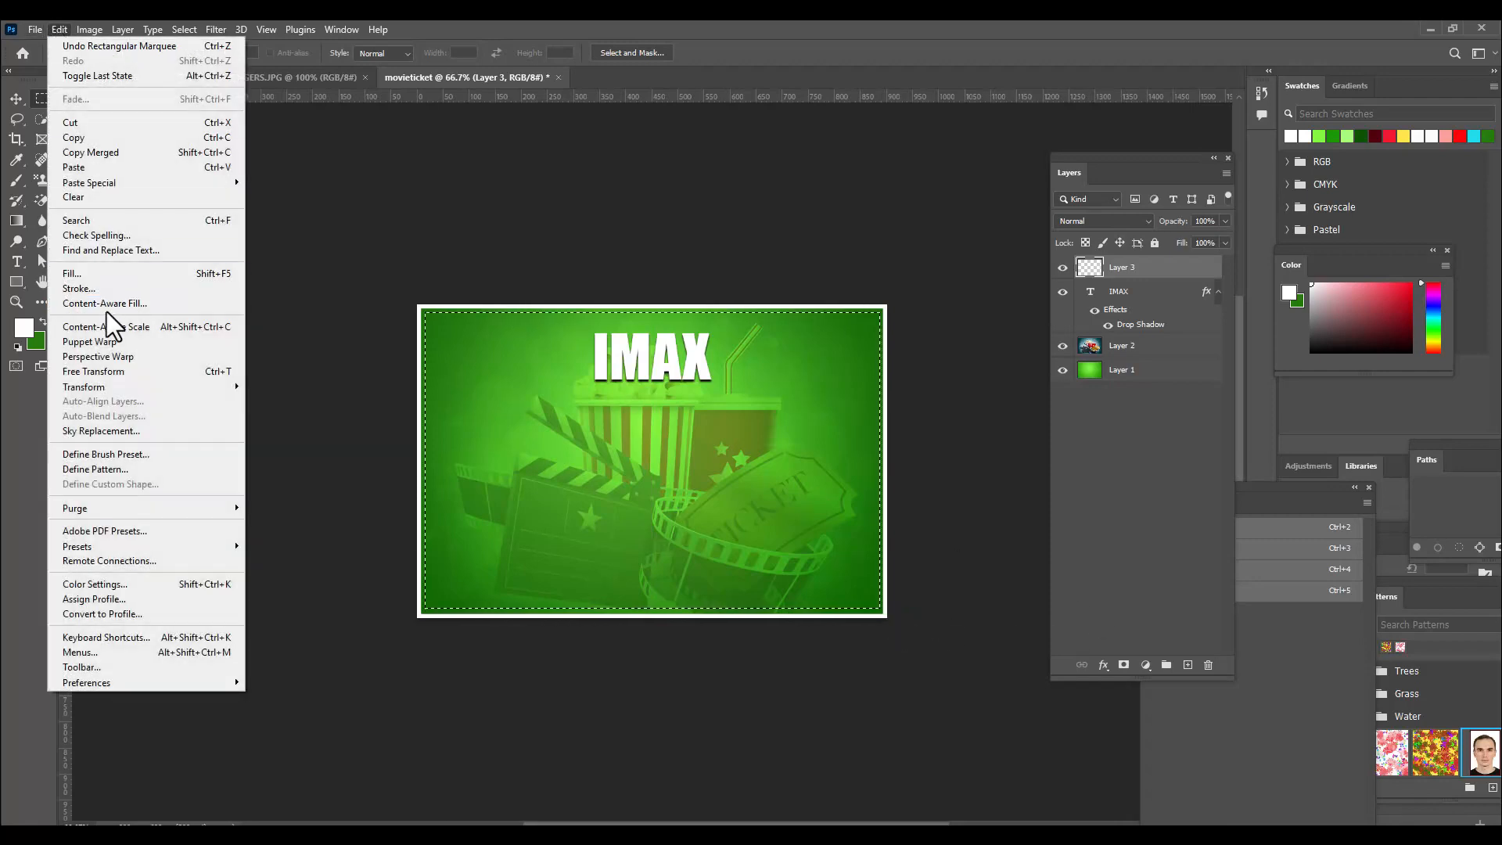
click(106, 287)
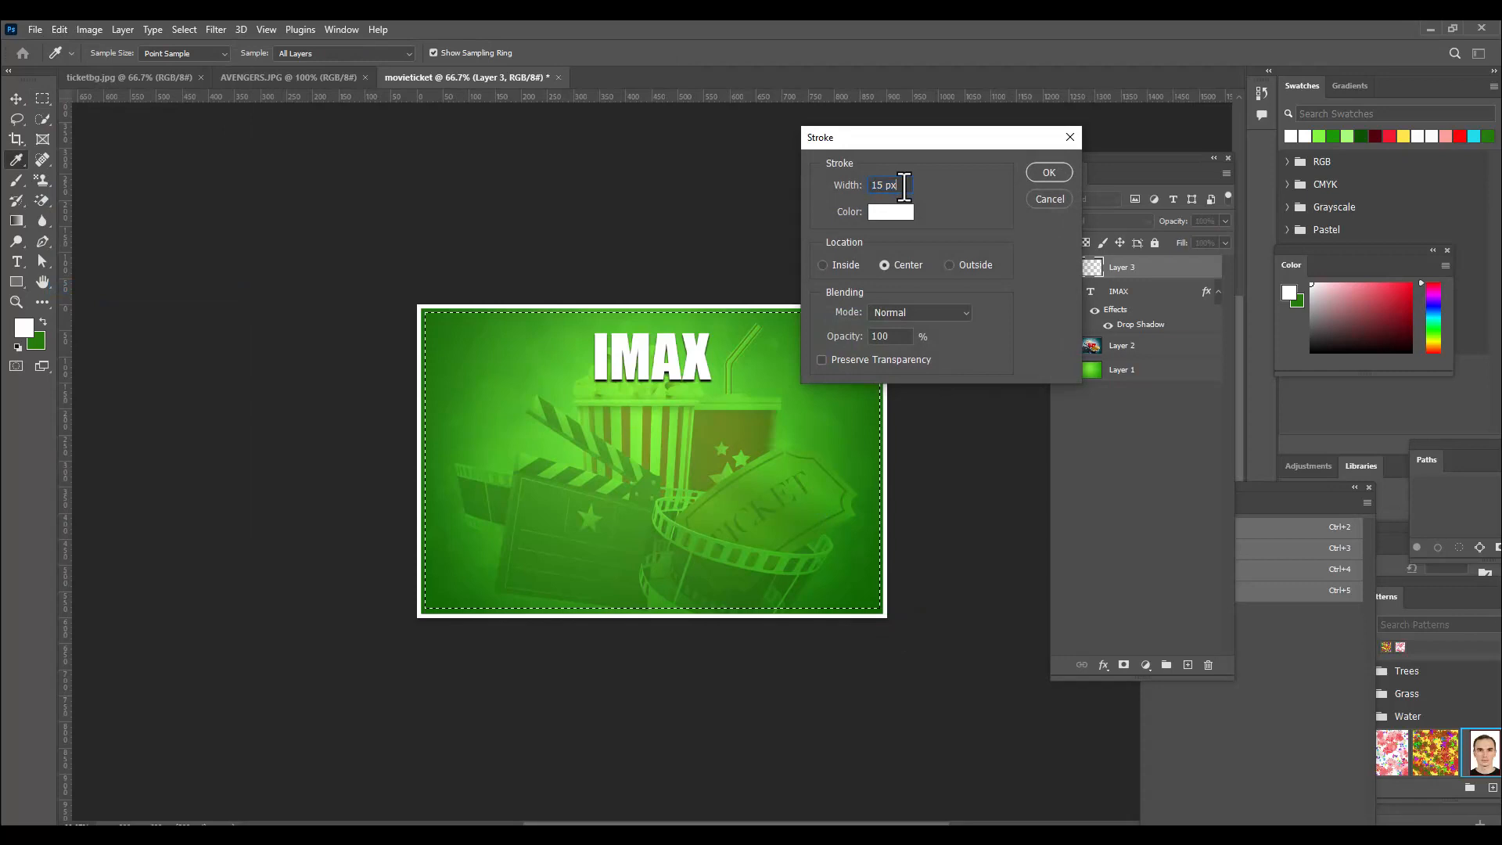
text(3)
mouse_move(899, 137)
mouse_down()
mouse_move(849, 147)
mouse_move(901, 157)
mouse_up()
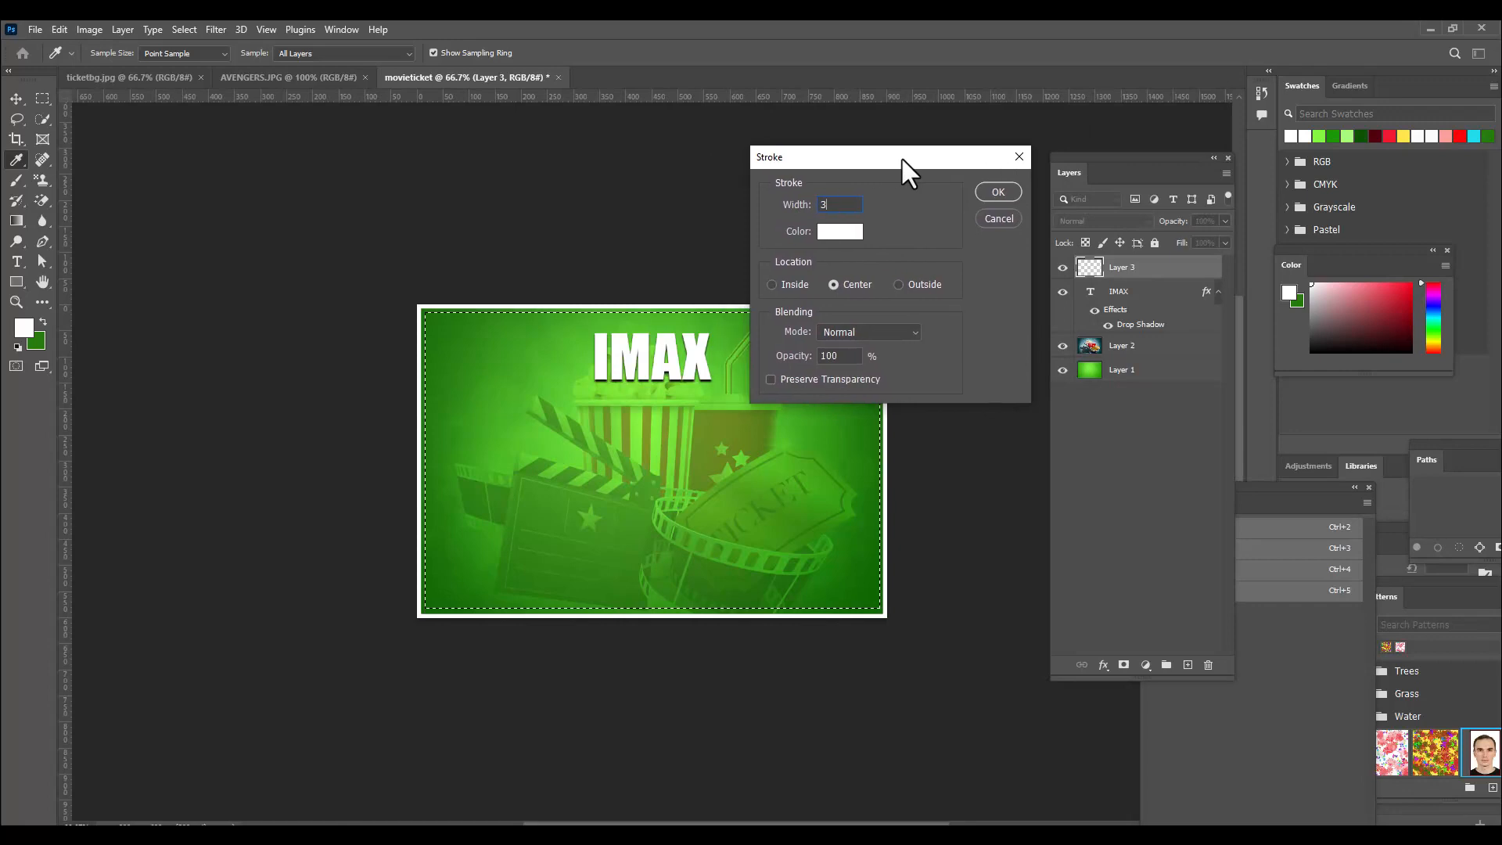
click(999, 192)
key(ctrl+d)
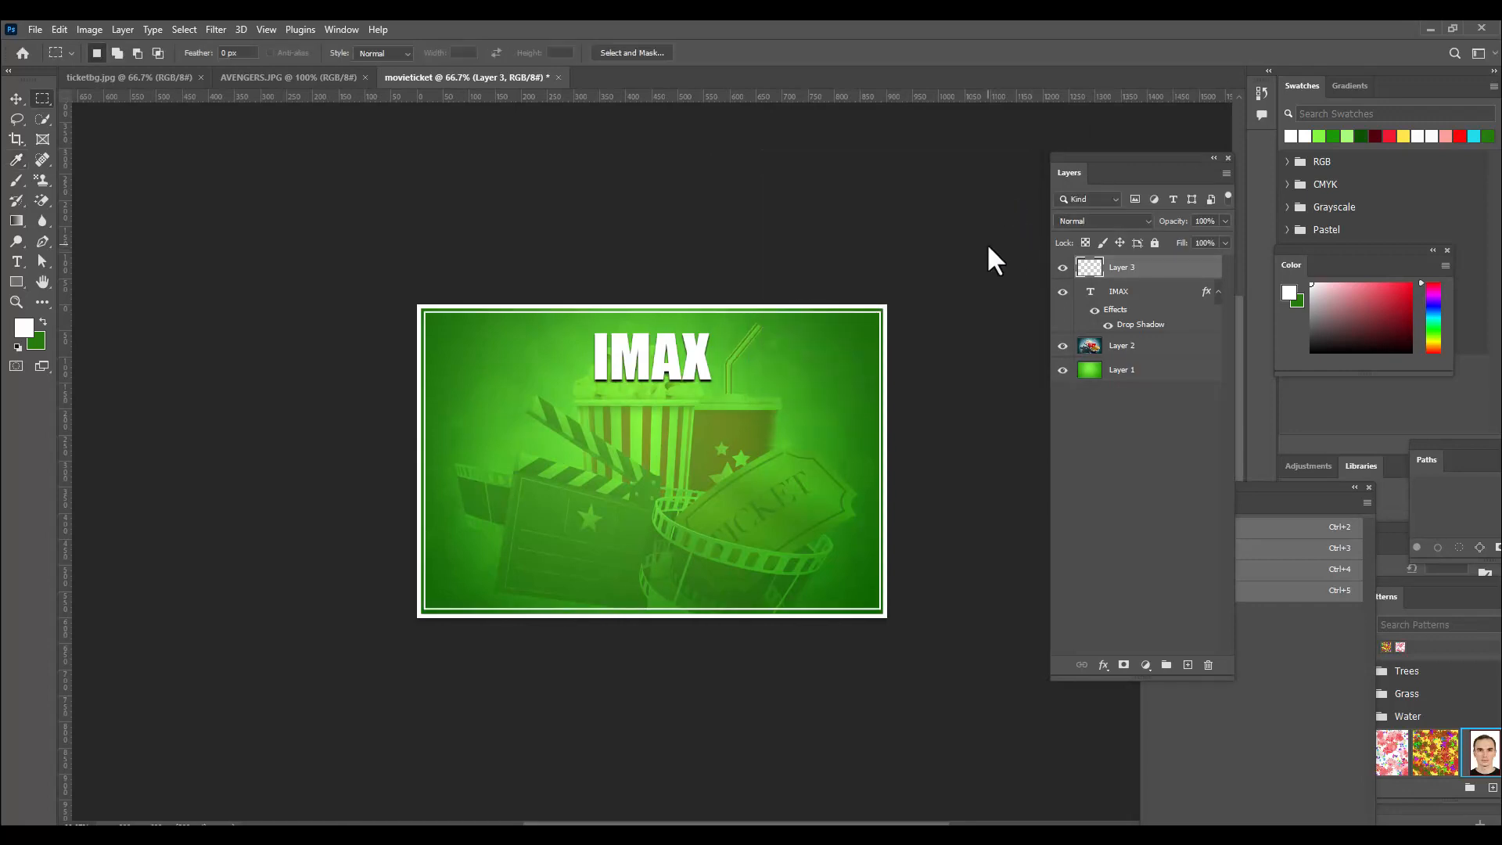
drag(1097, 154, 1096, 155)
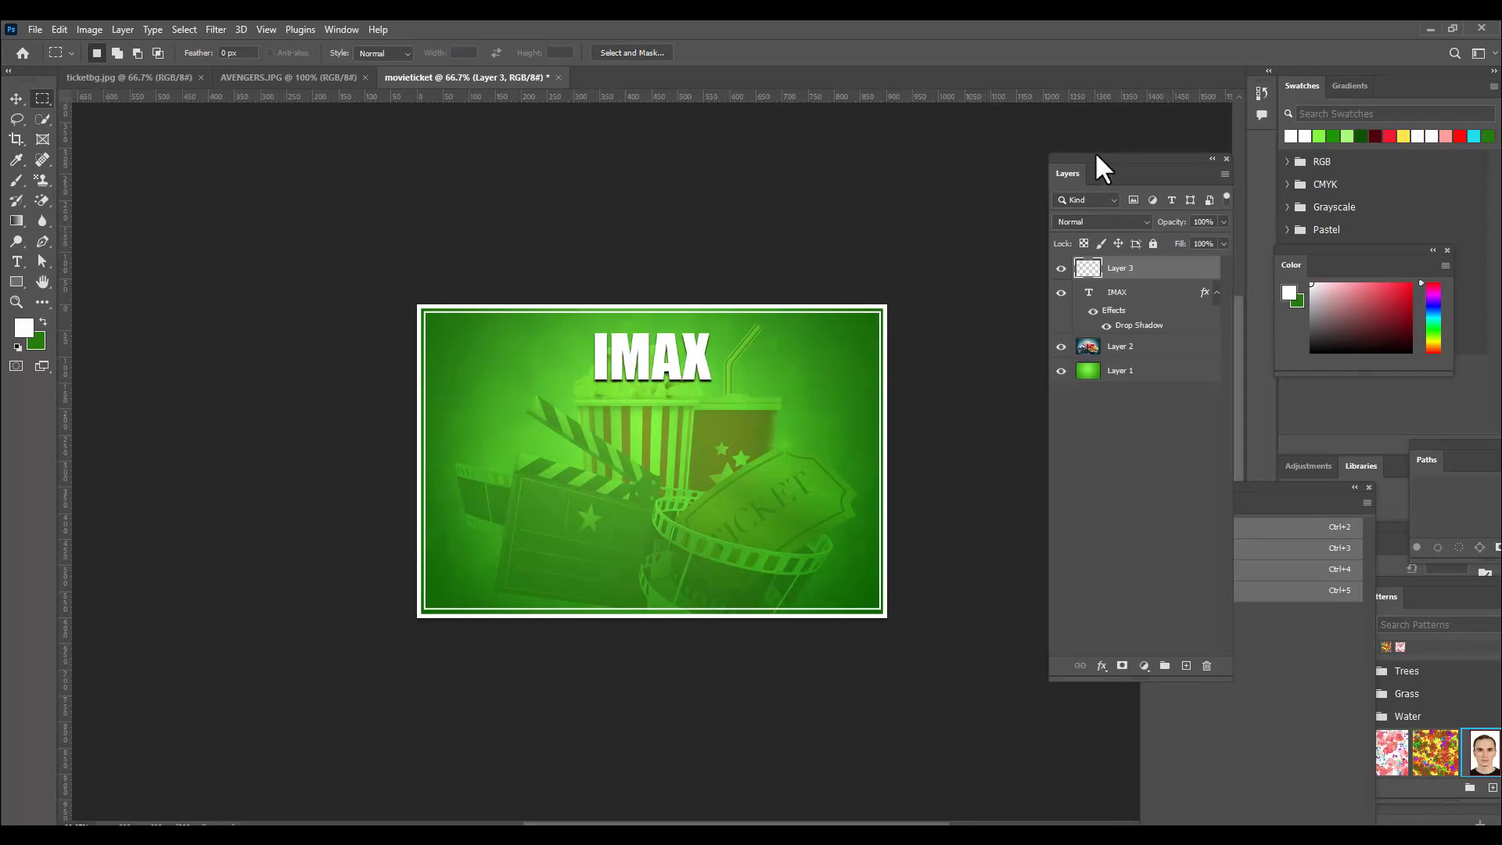
Add the white Impact text BALCONY at 30 pt in the lower part of the ticket
click(16, 261)
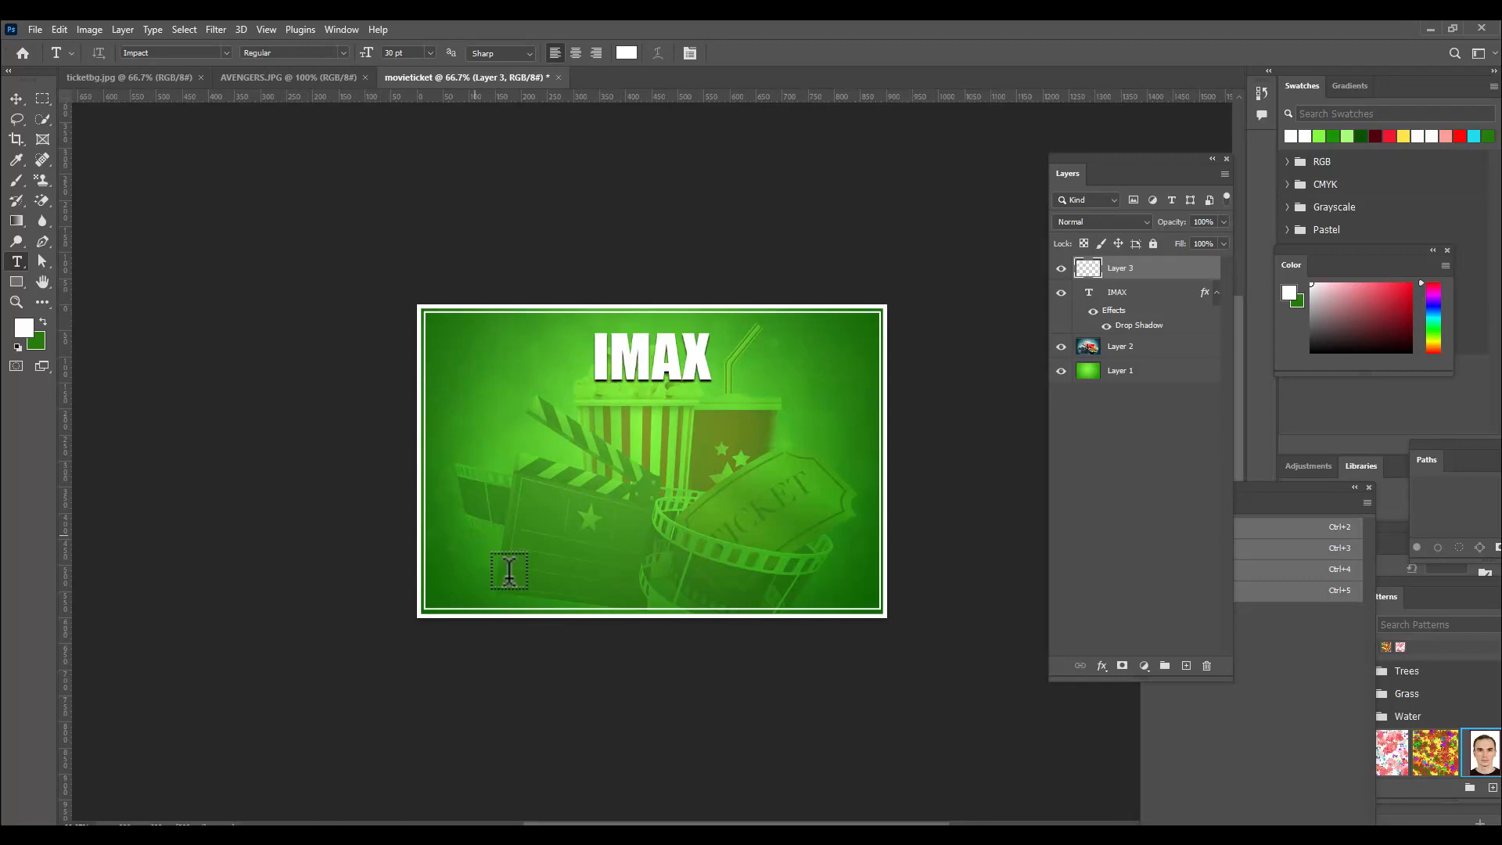
click(476, 573)
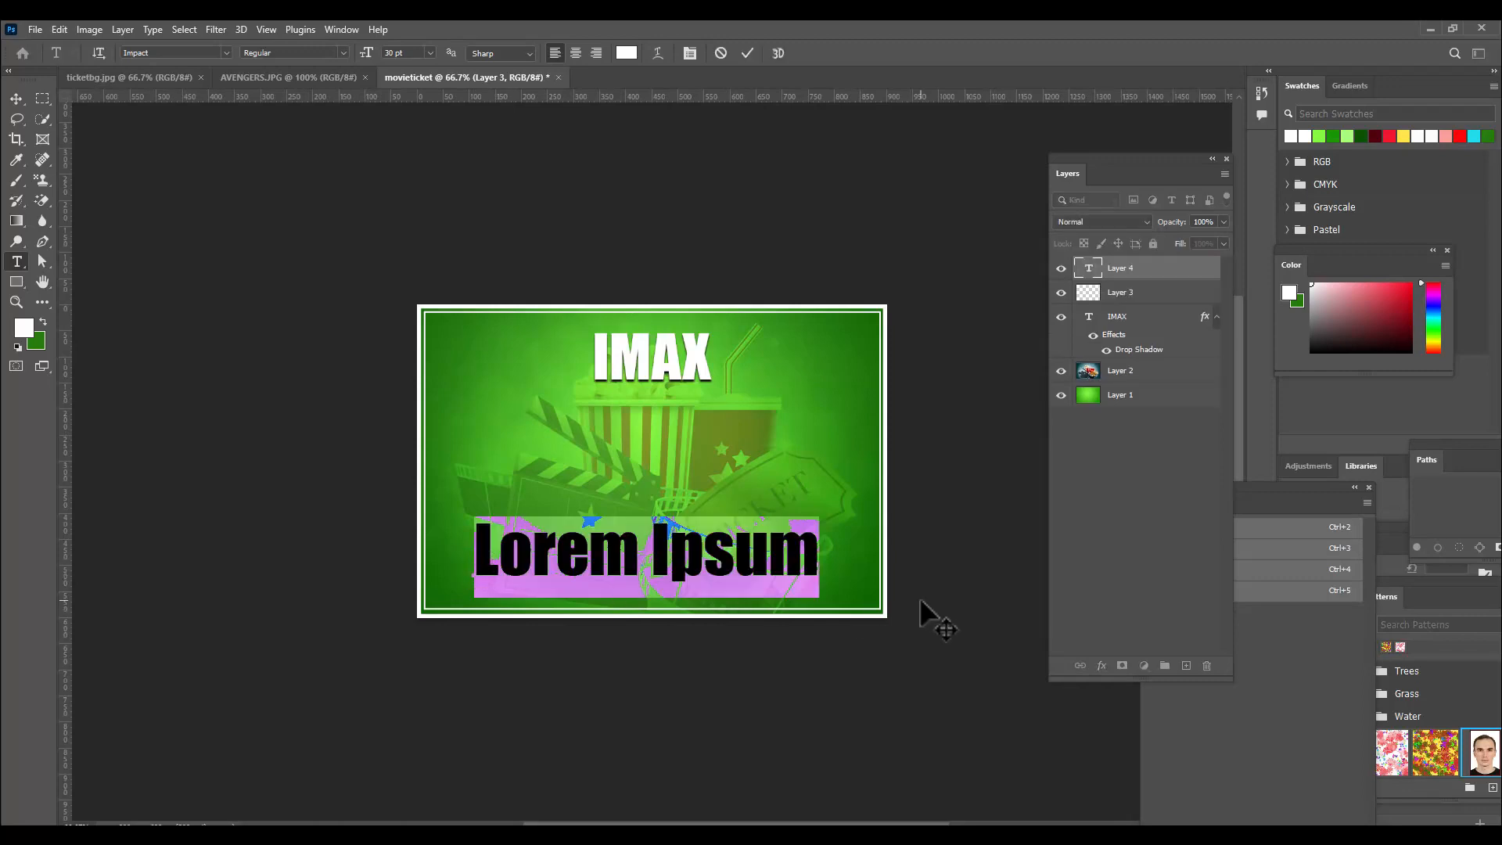
key(BackSpace)
text(BAL )
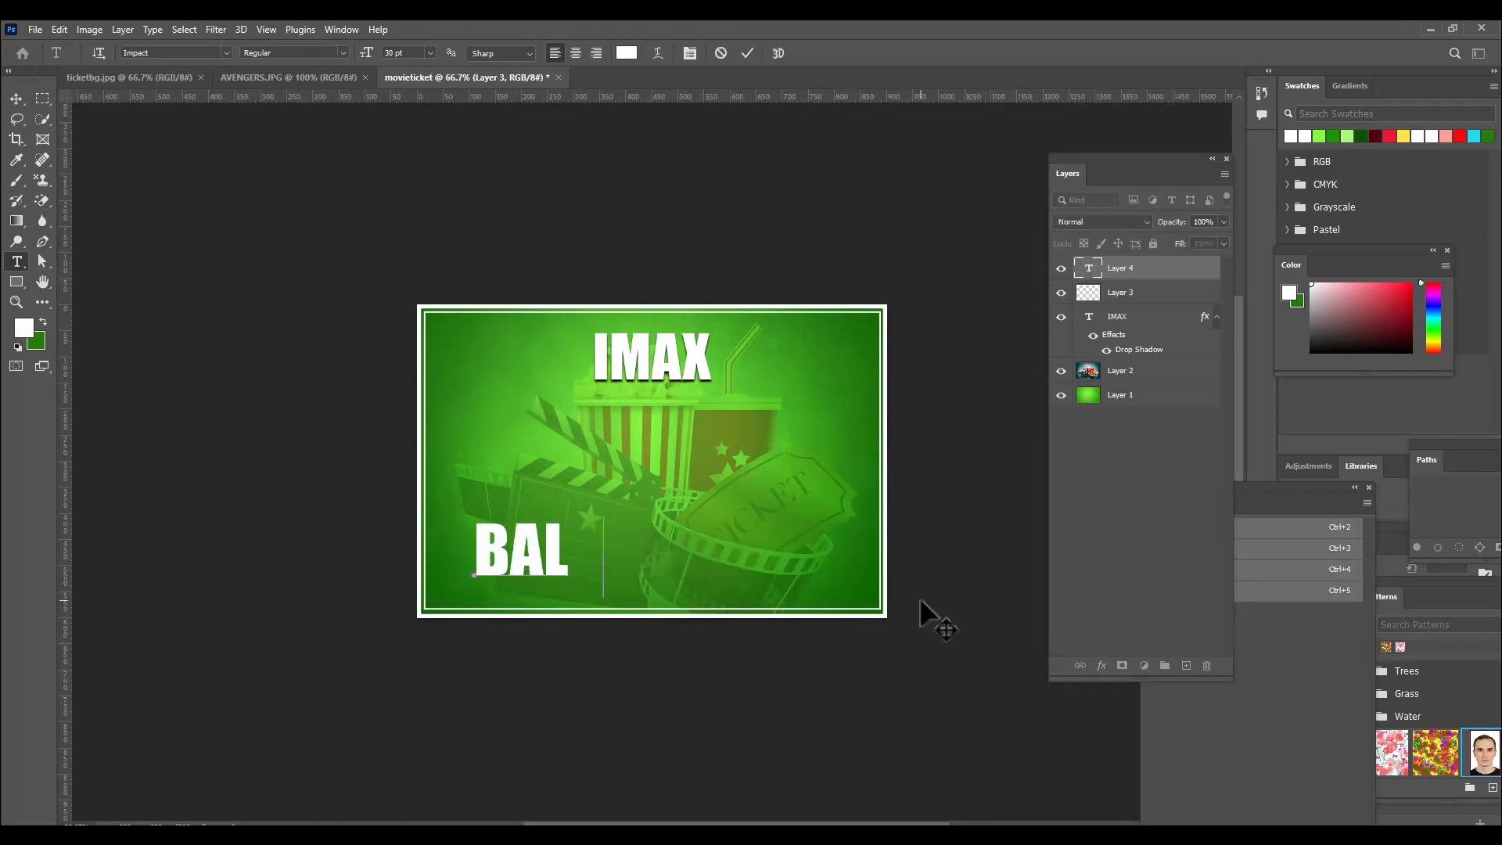
text(CONY)
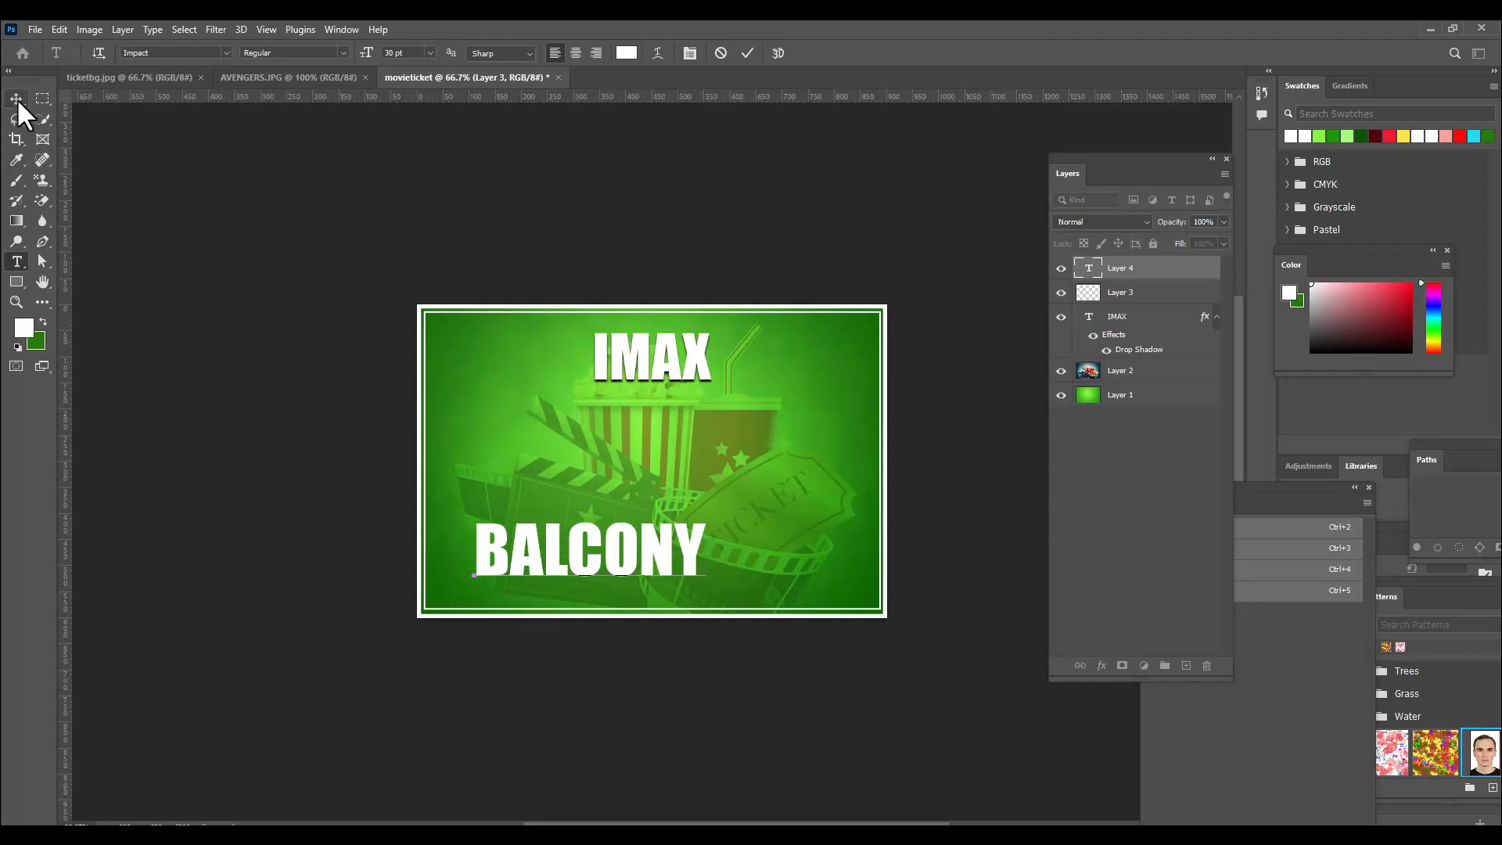
Scale the BALCONY text to about 60% and centre it horizontally near the ticket's bottom edge
click(17, 97)
drag(670, 576, 701, 569)
key(ctrl+t)
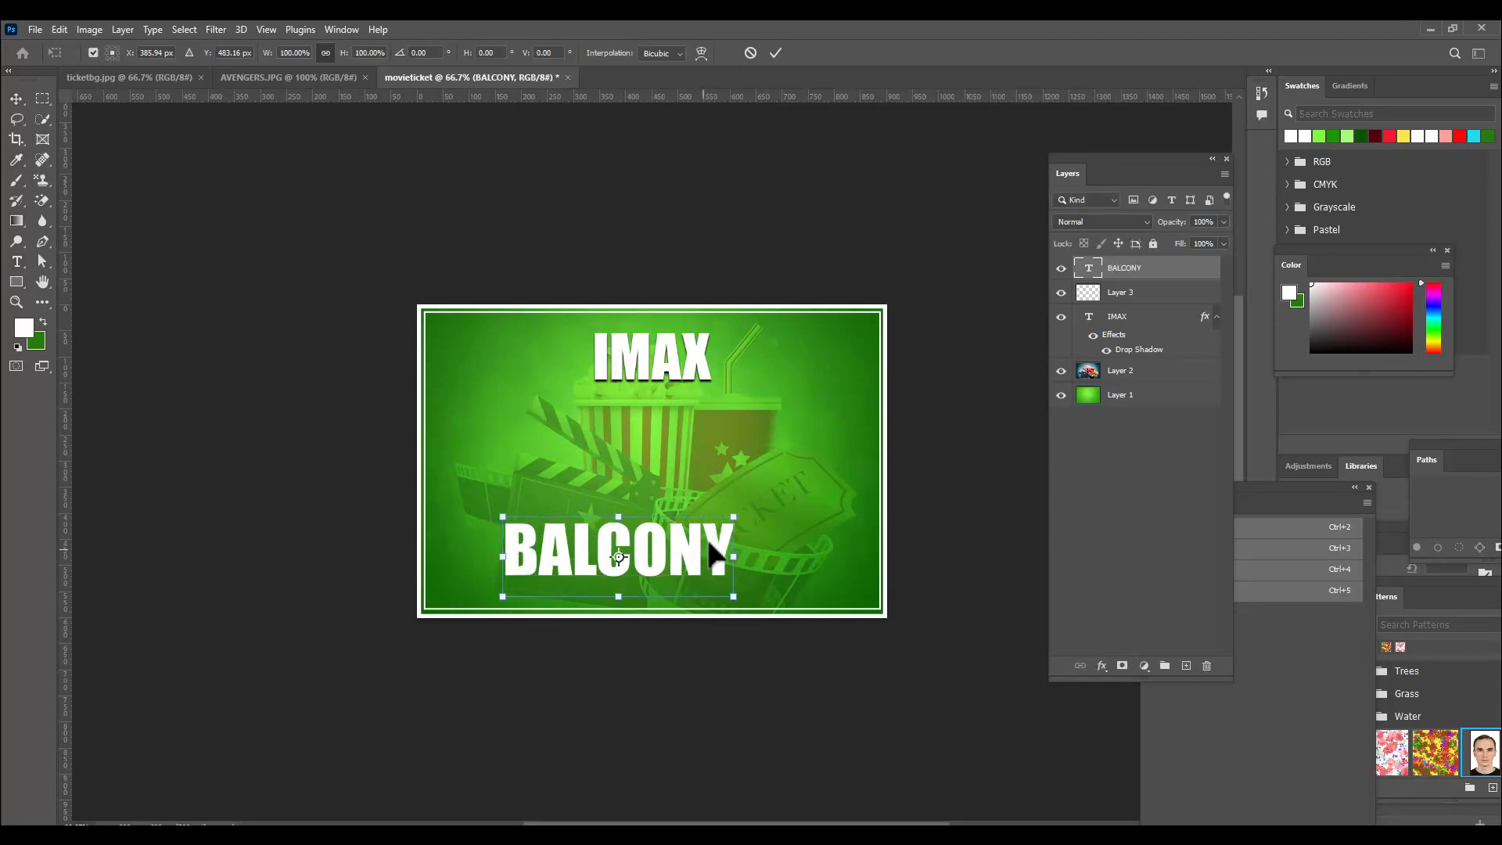
drag(738, 513, 721, 589)
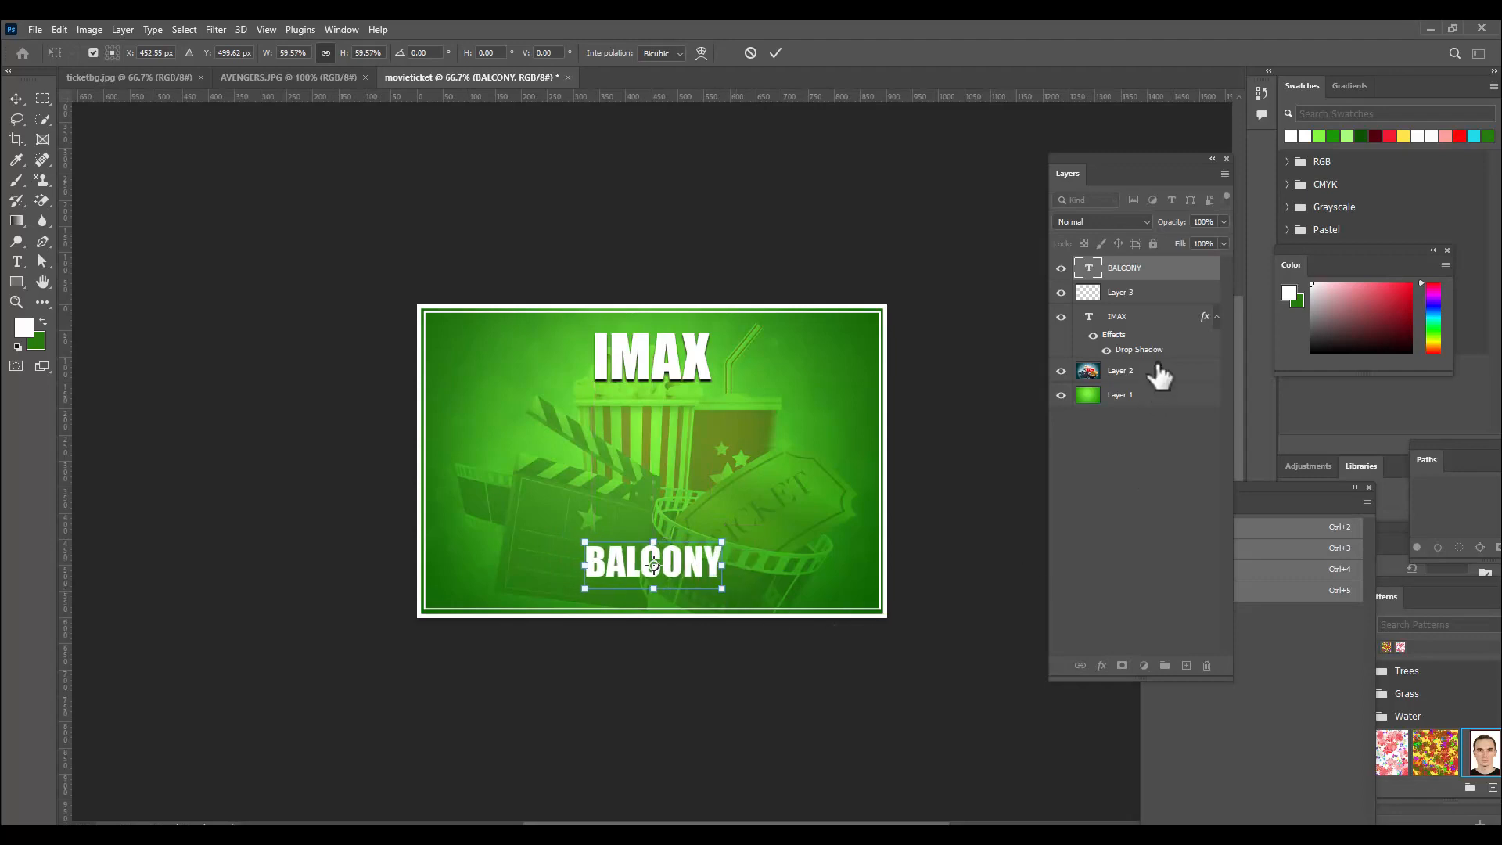
Apply a Drop Shadow layer style to the BALCONY text
click(1177, 275)
double_click(1178, 275)
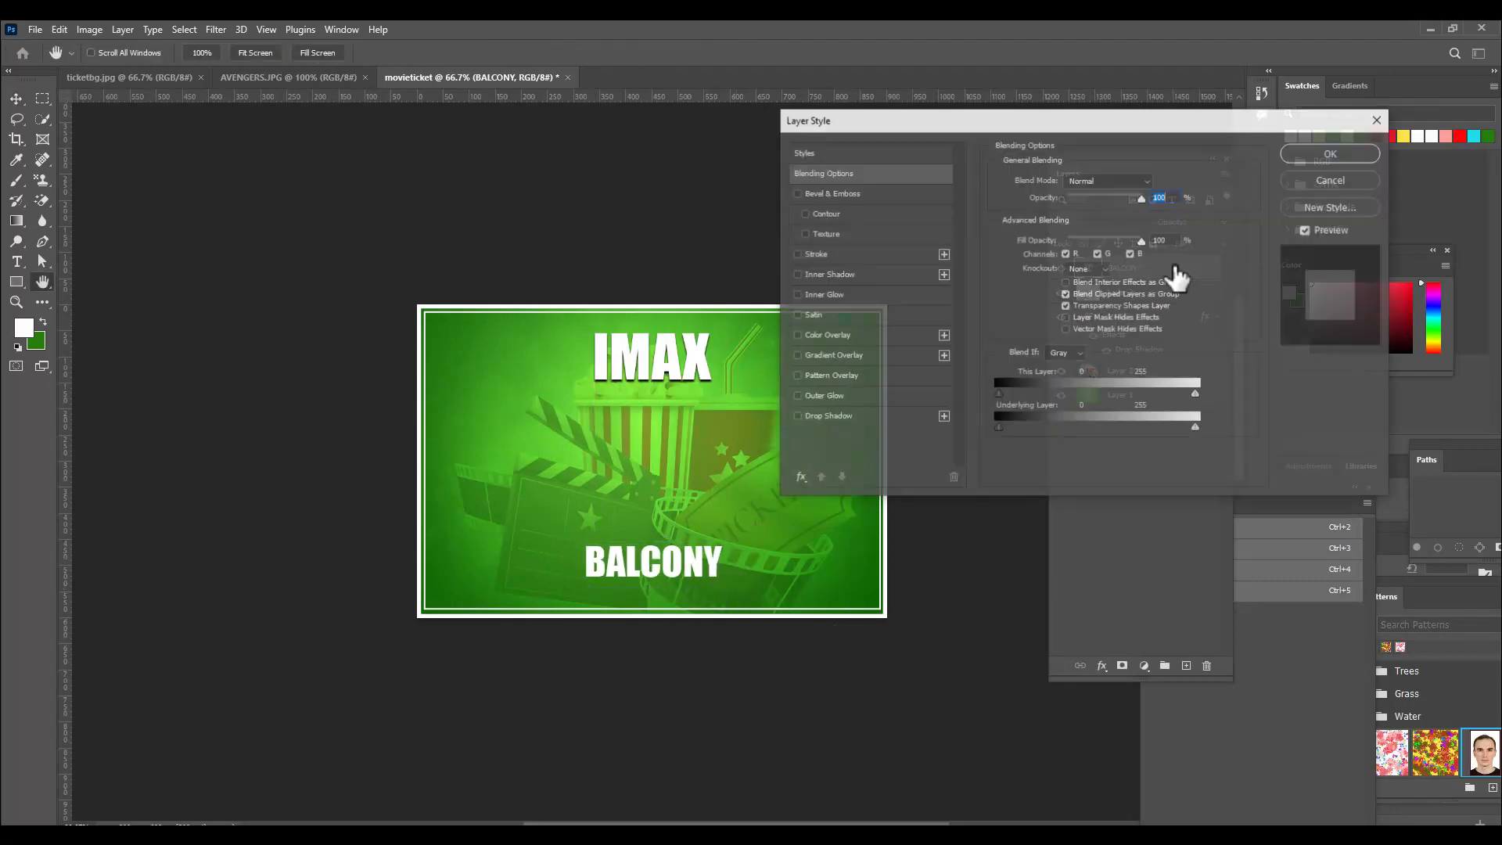
click(796, 417)
click(841, 423)
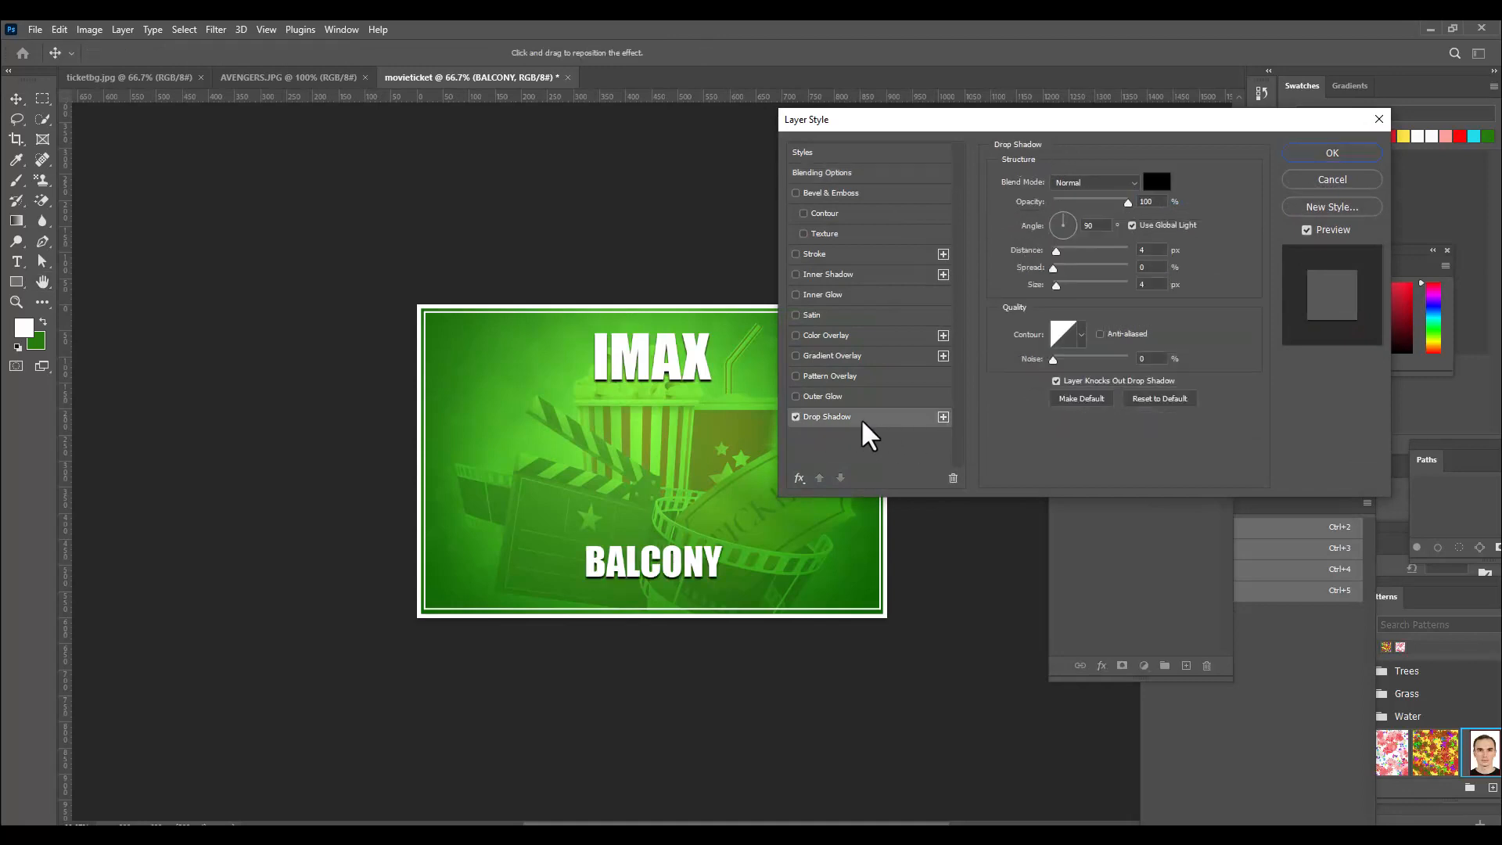
drag(1213, 123, 1180, 133)
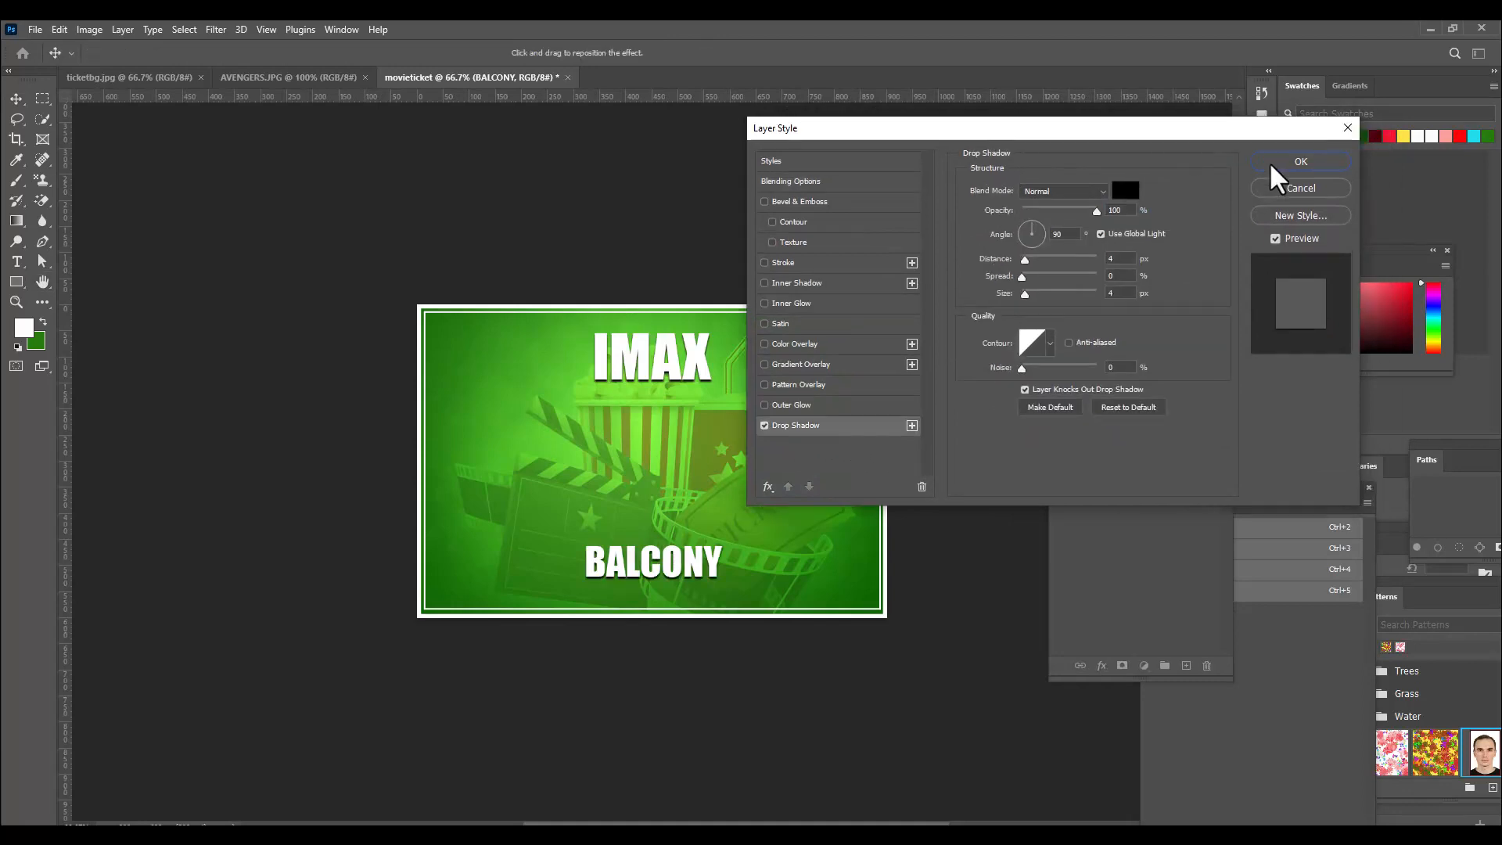
click(1297, 162)
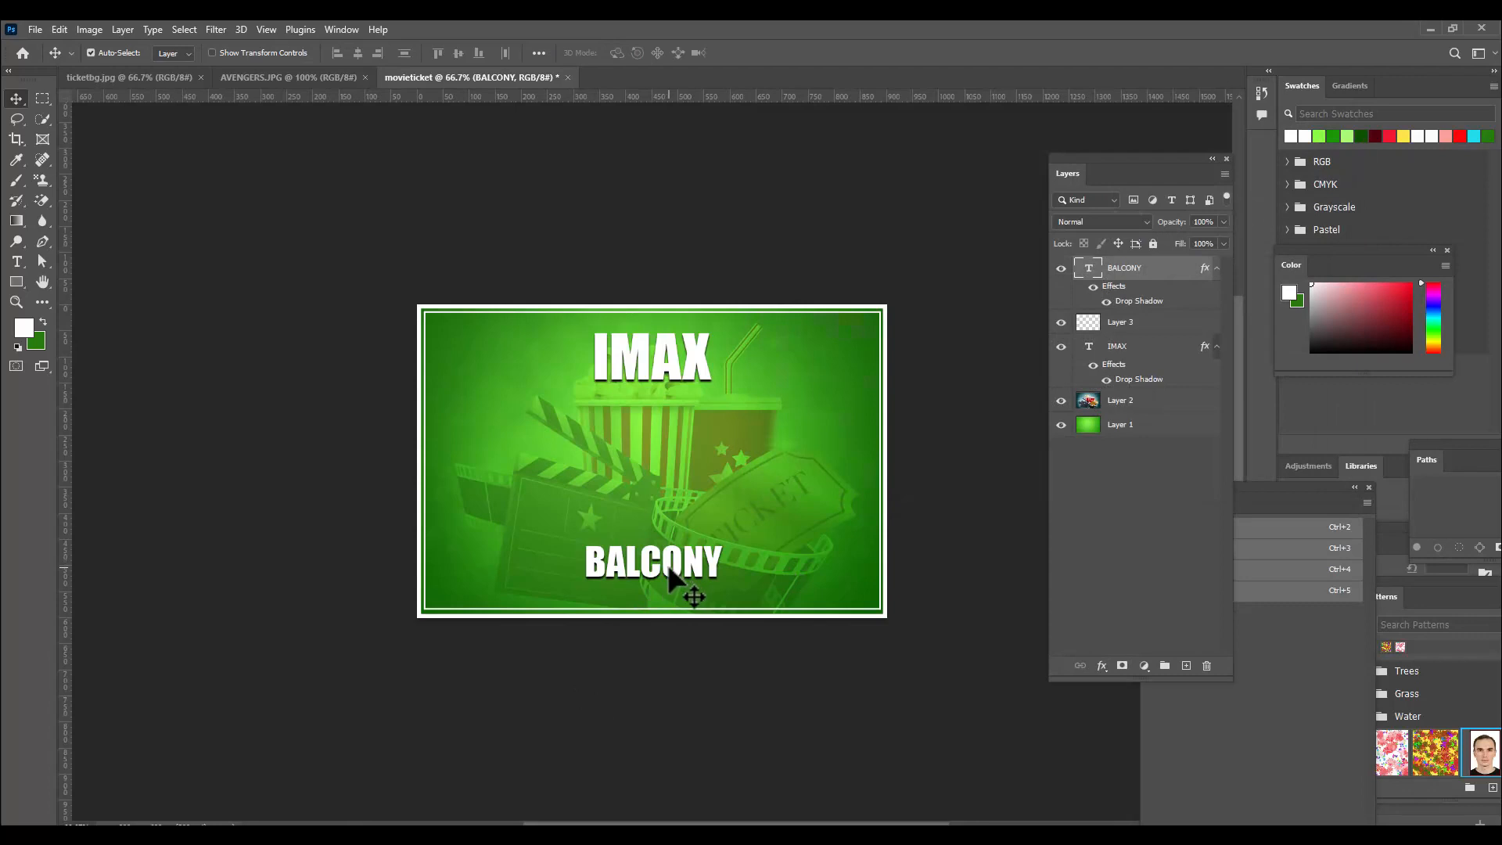
Duplicate the BALCONY text to its right, shift the original slightly left, and change the copy's wording to ROW 2
drag(671, 575, 817, 563)
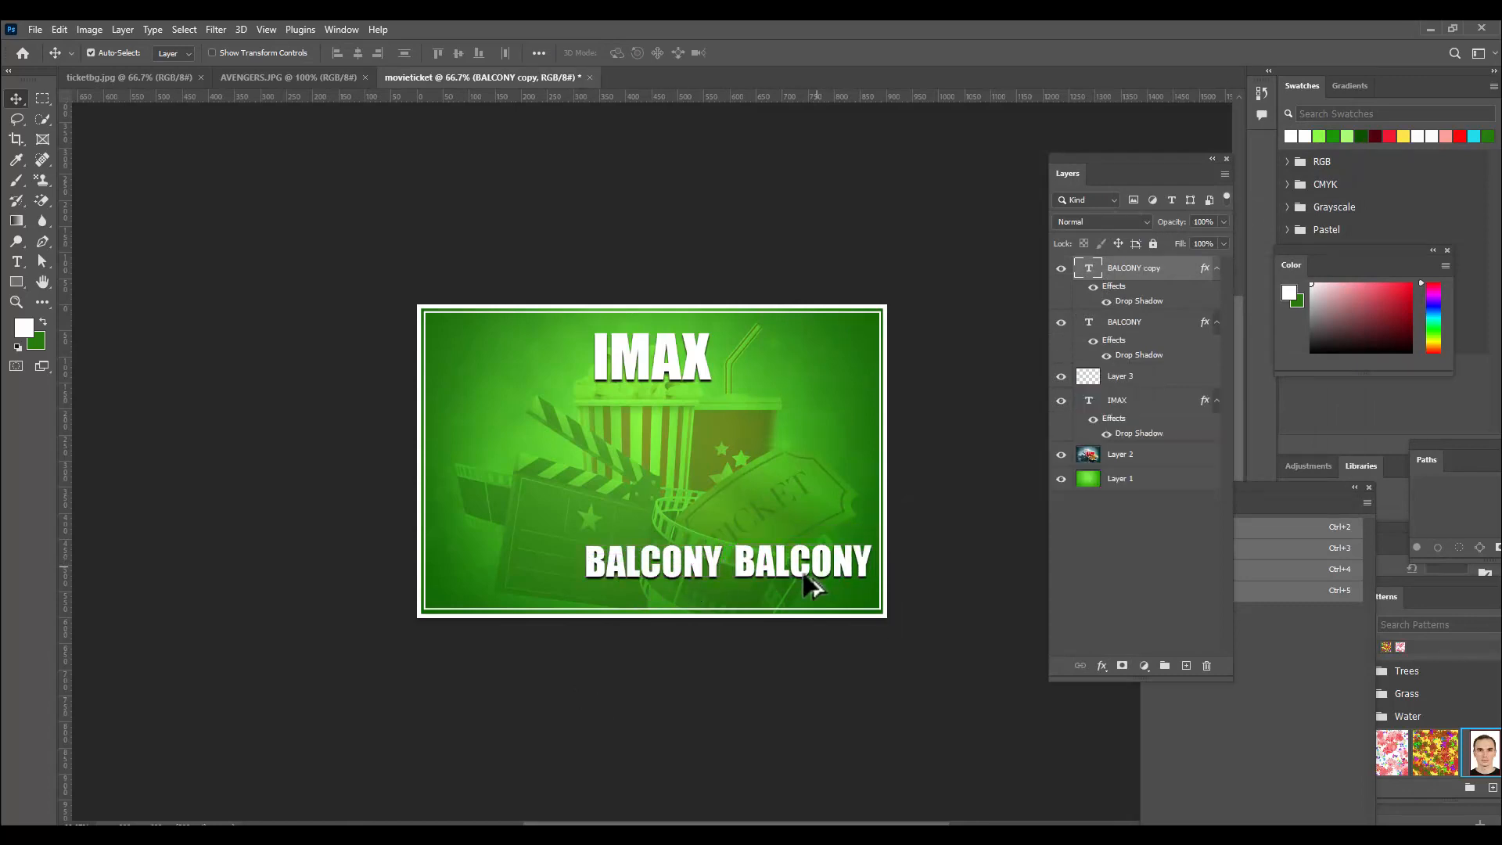
drag(704, 579, 687, 573)
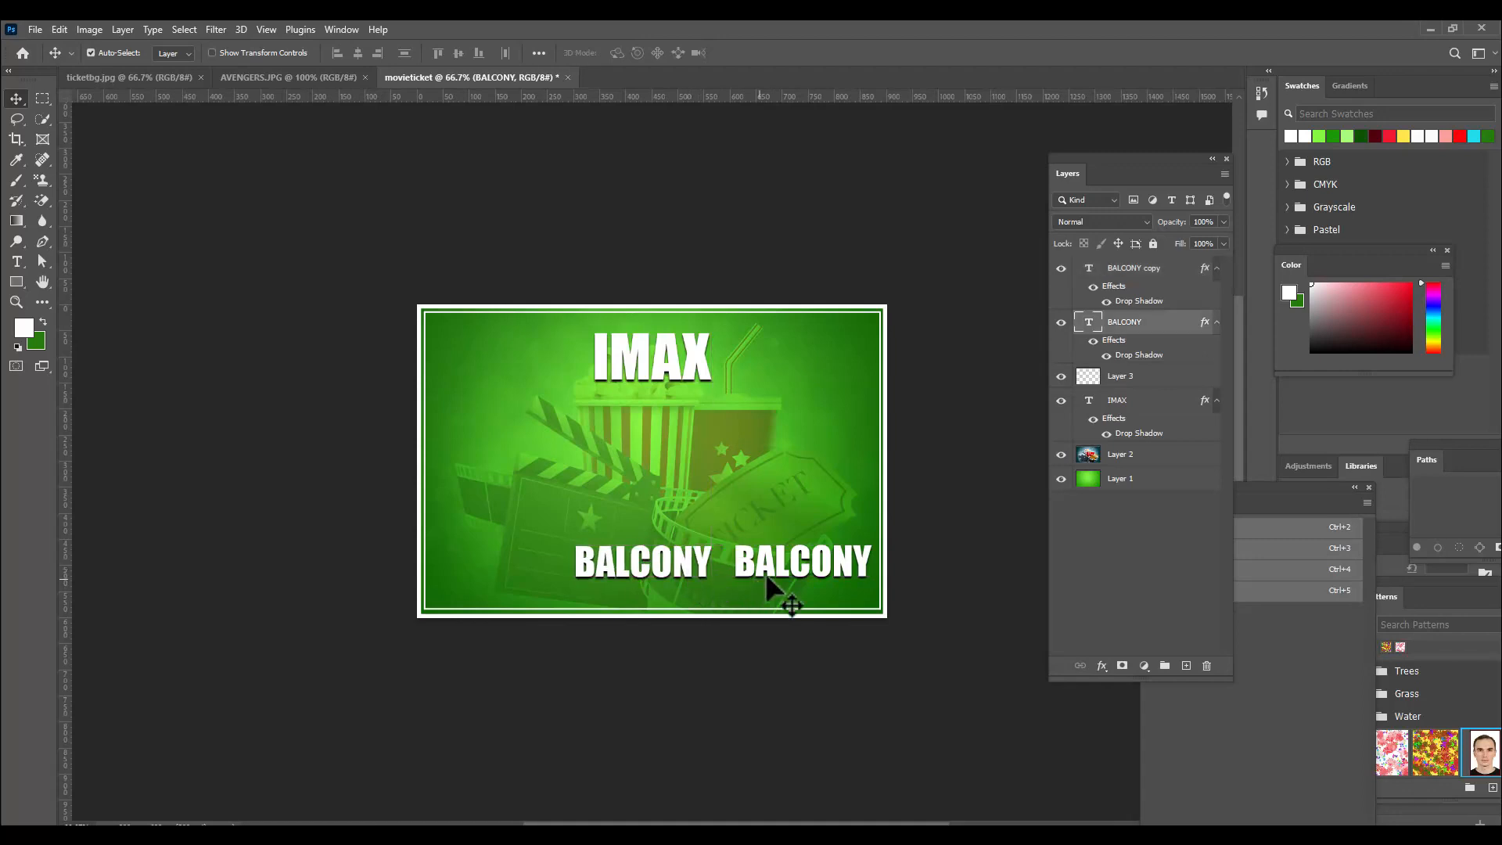
double_click(1089, 325)
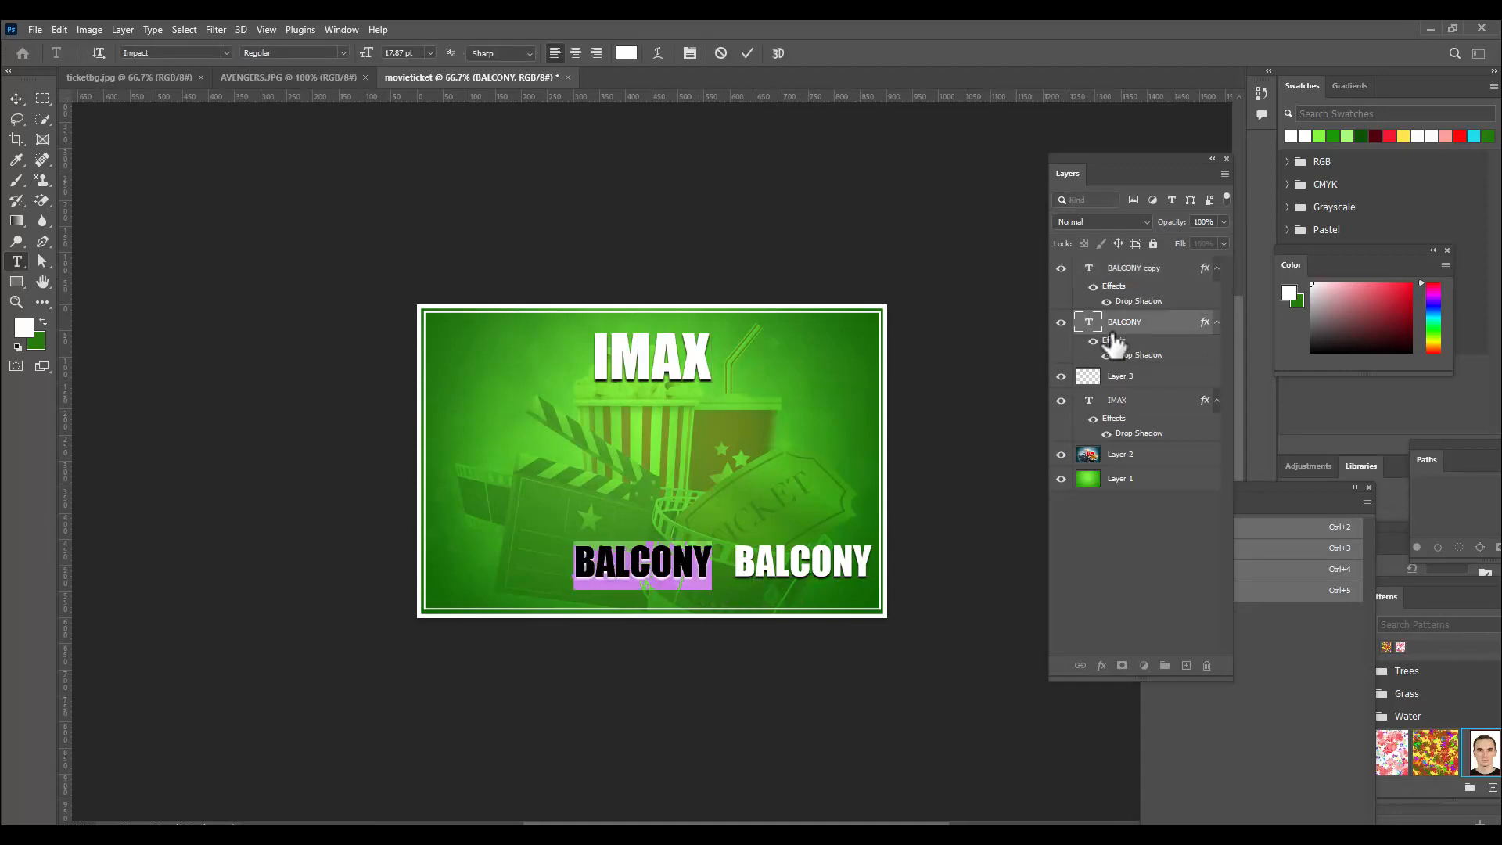
double_click(1091, 267)
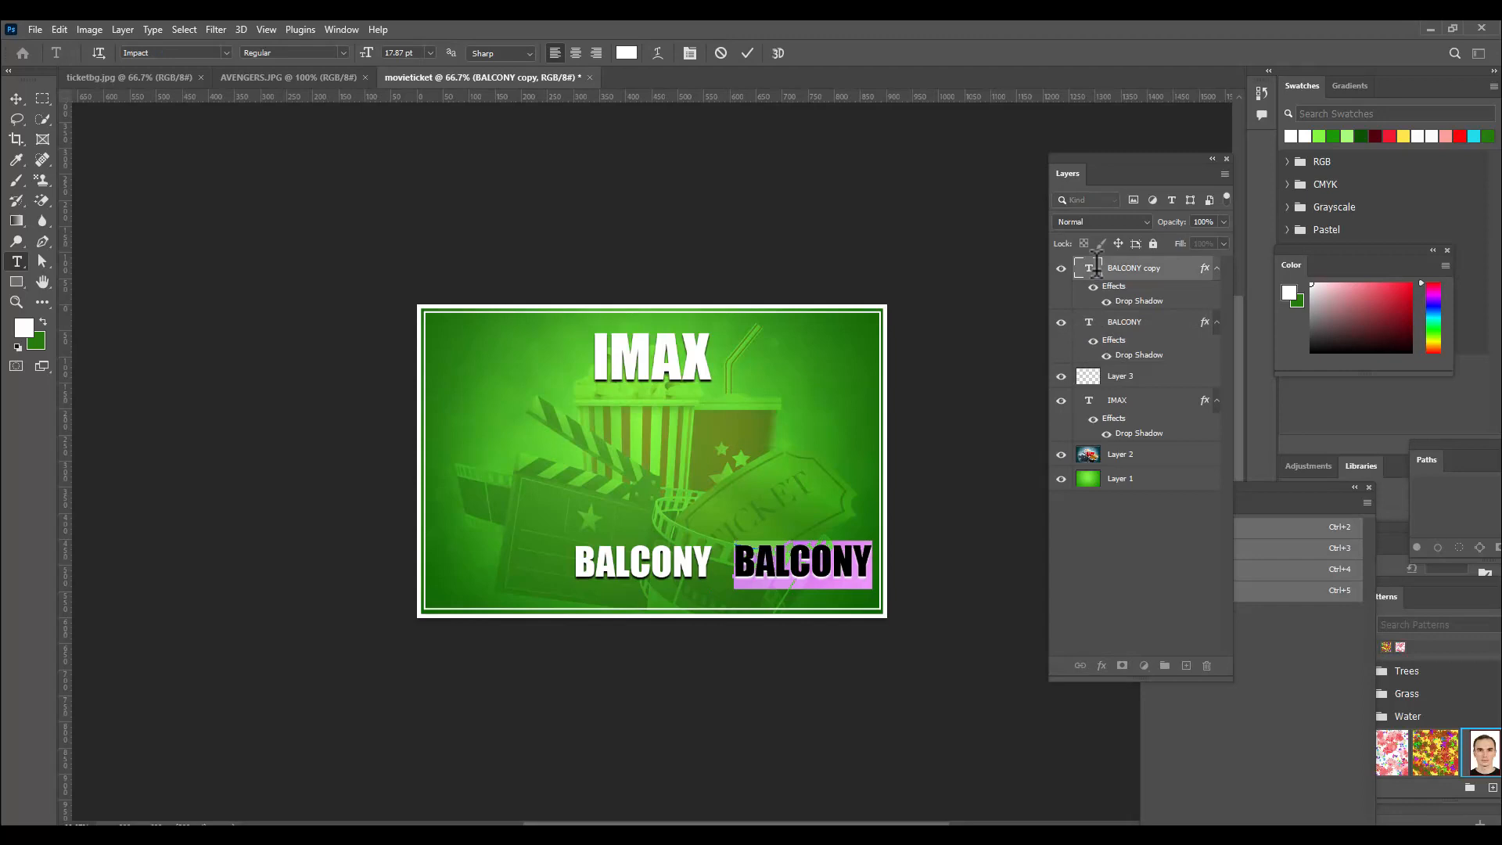
key(BackSpace)
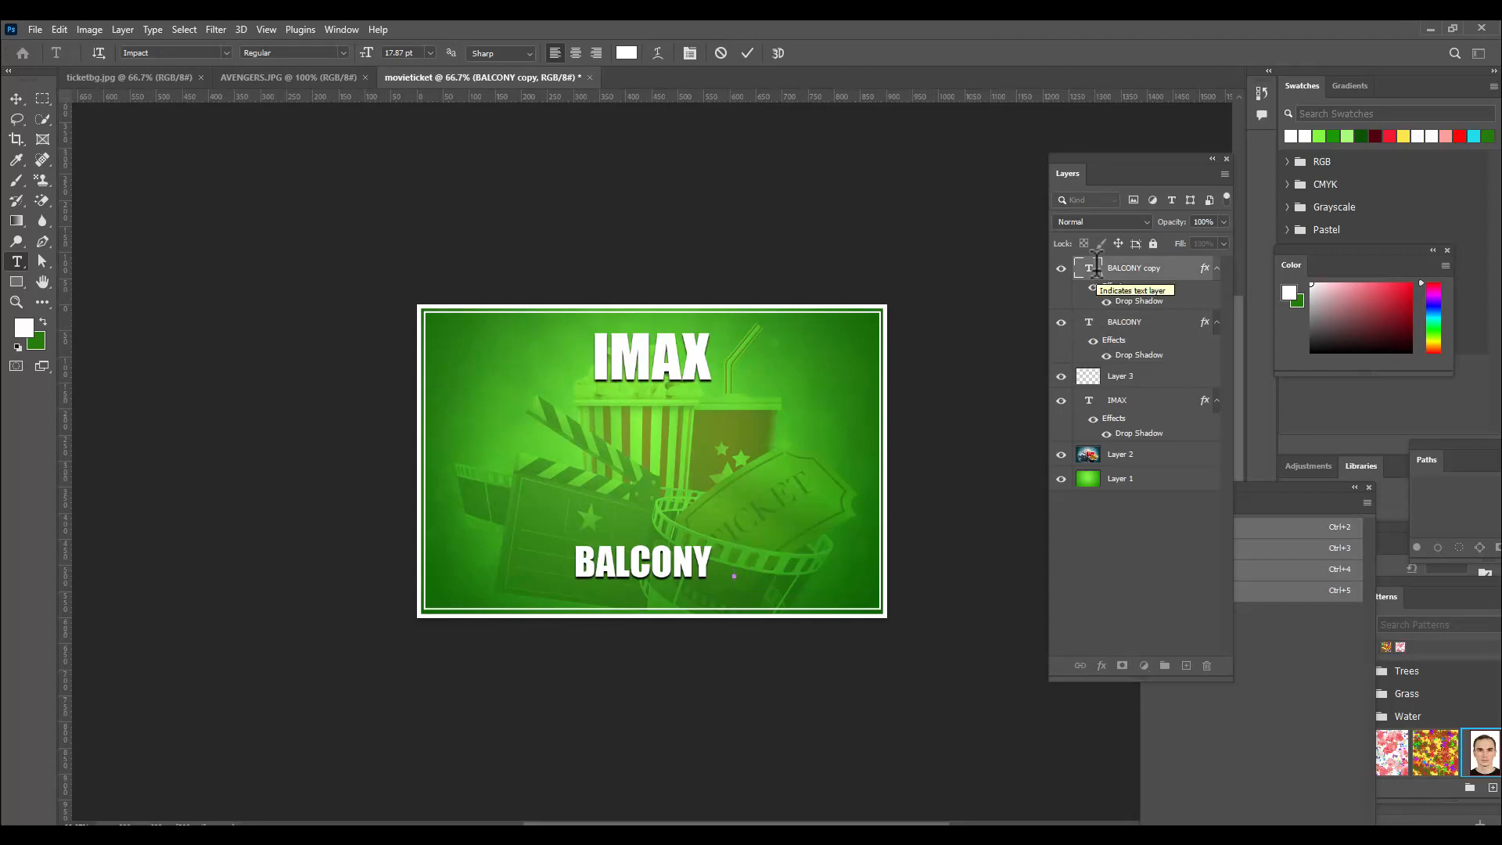
text(ROW)
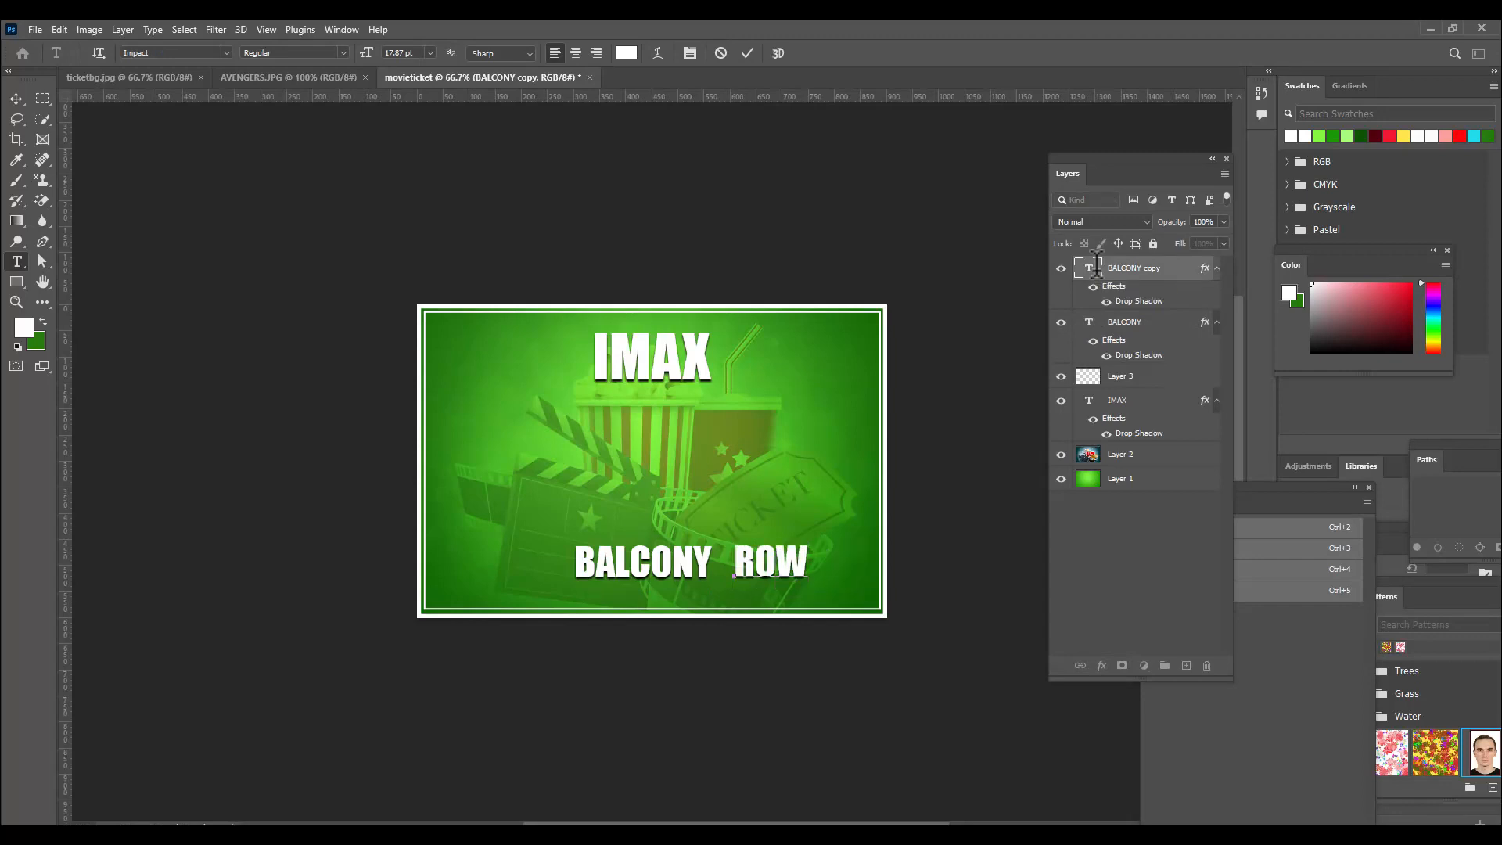
text( 2)
click(17, 98)
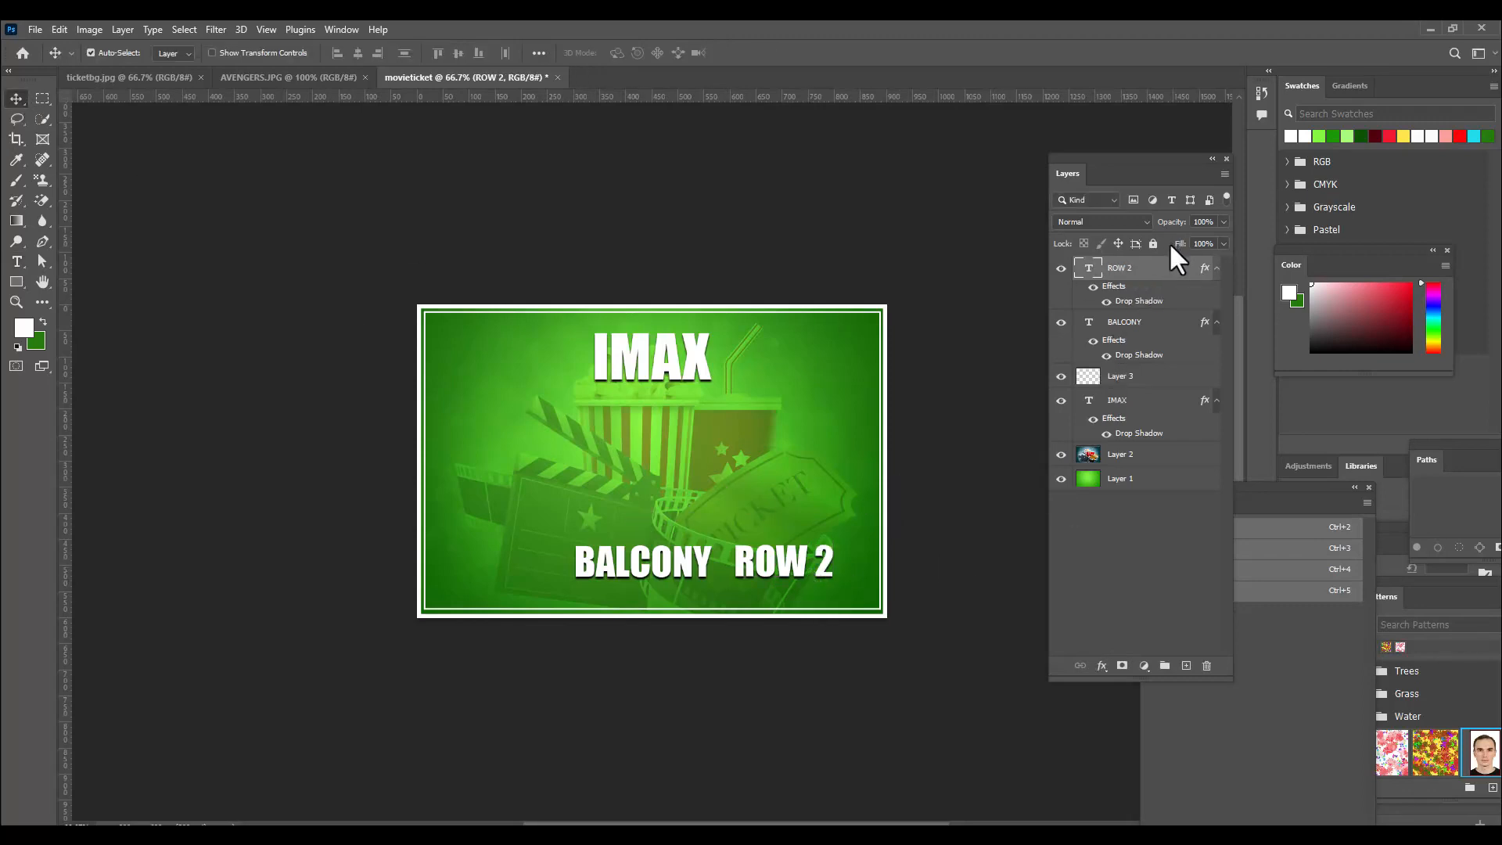
Duplicate the ROW 2 text to the left of BALCONY and change the copy's wording to SCREEN1
key(ctrl+j)
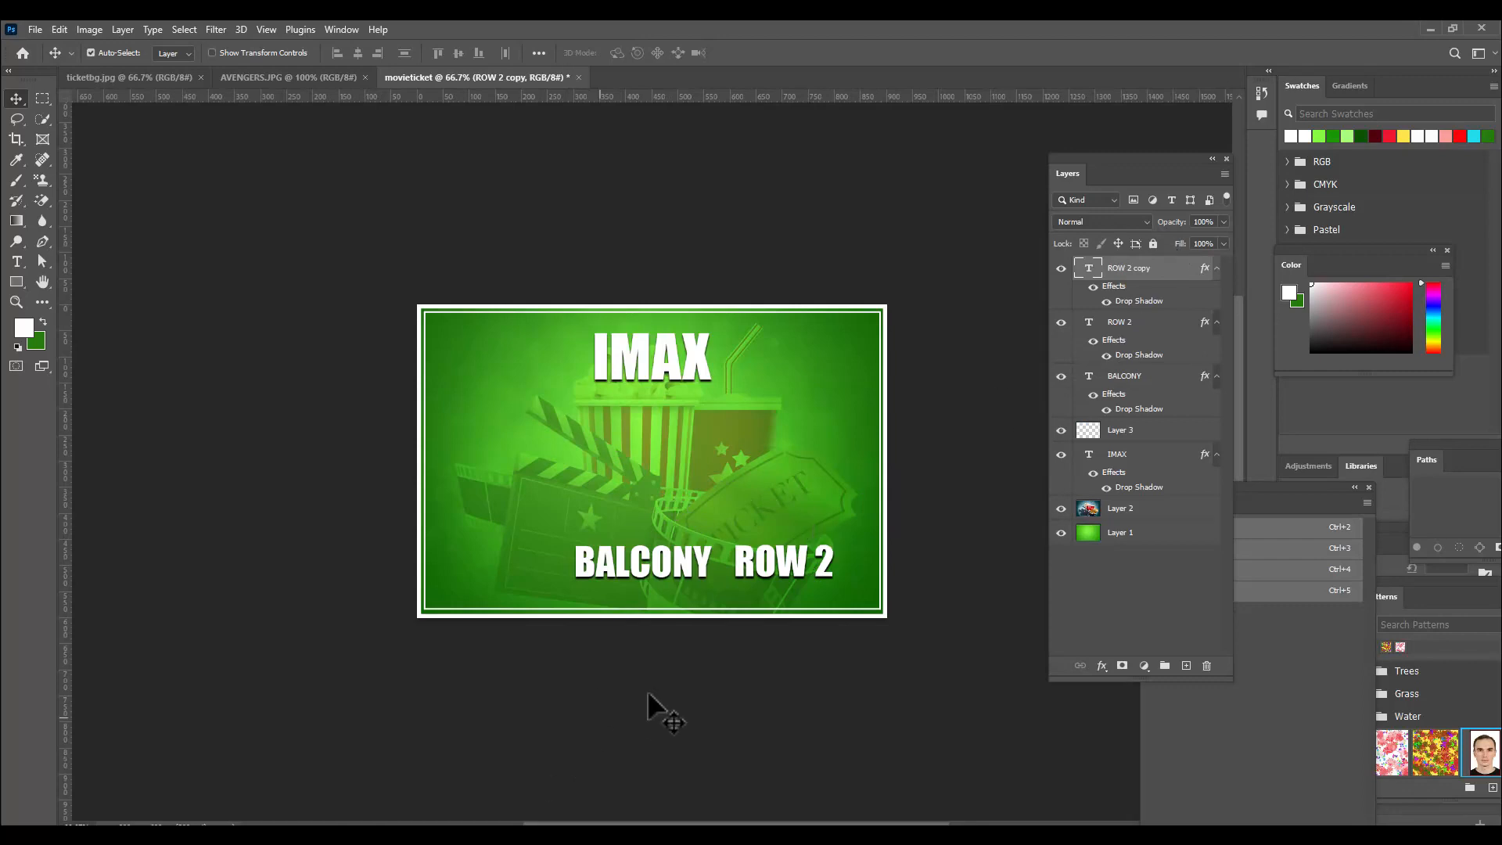
drag(785, 571, 496, 570)
click(548, 556)
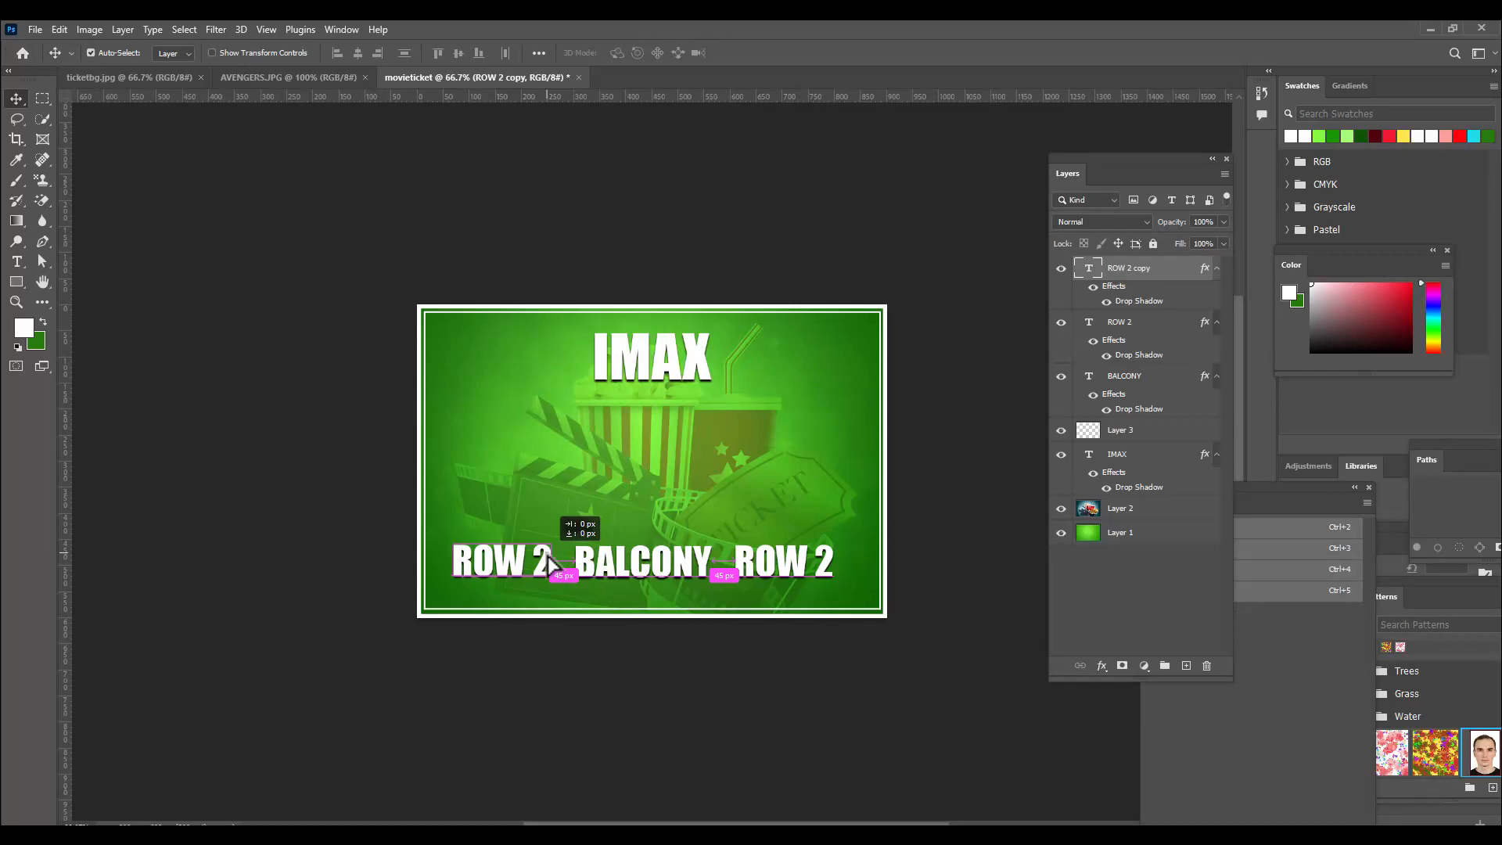
double_click(1089, 269)
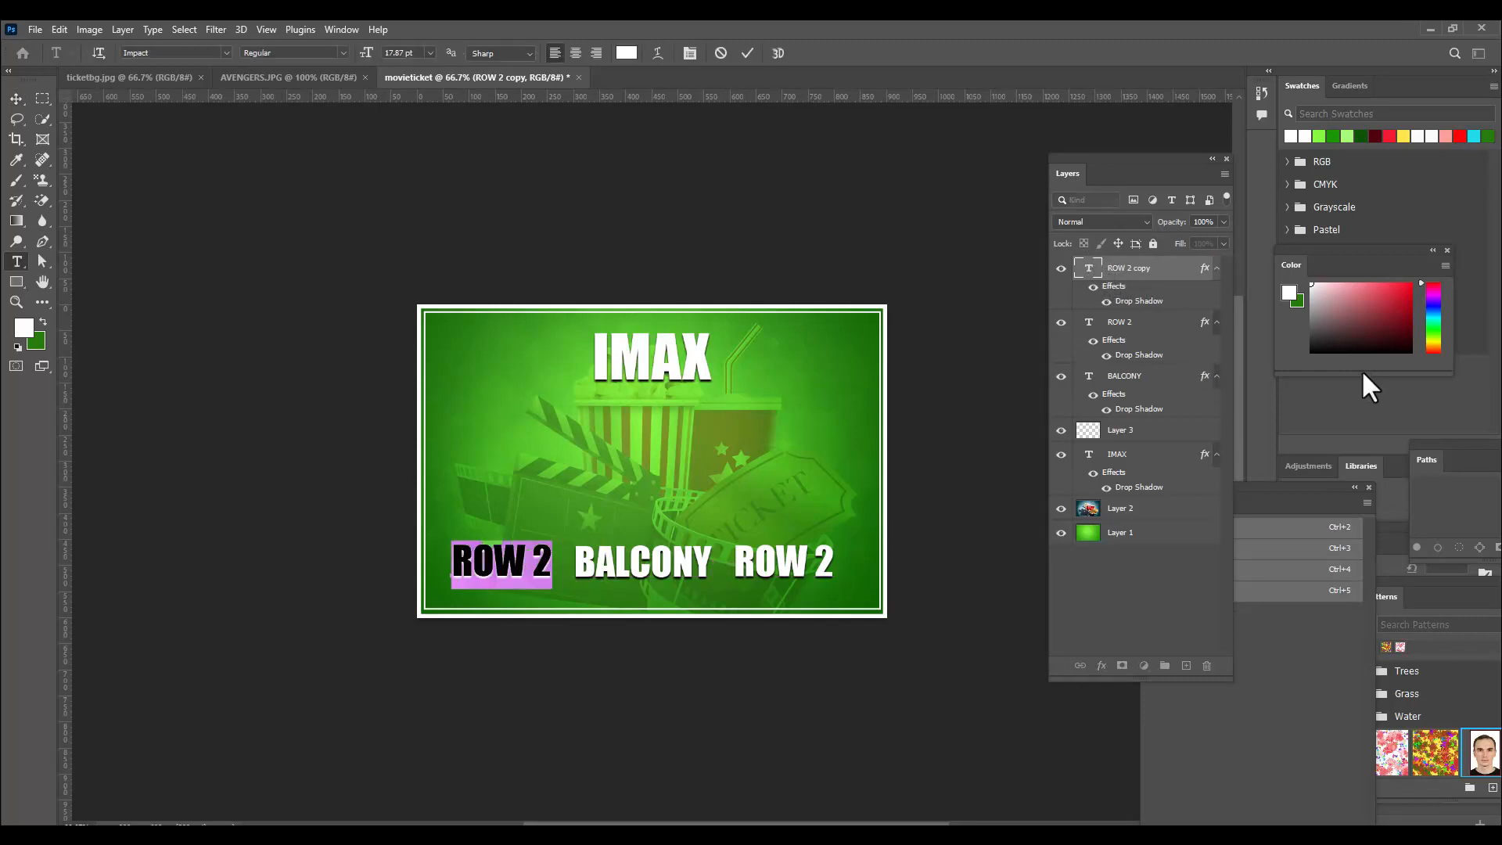
key(BackSpace)
text(SCREEN1)
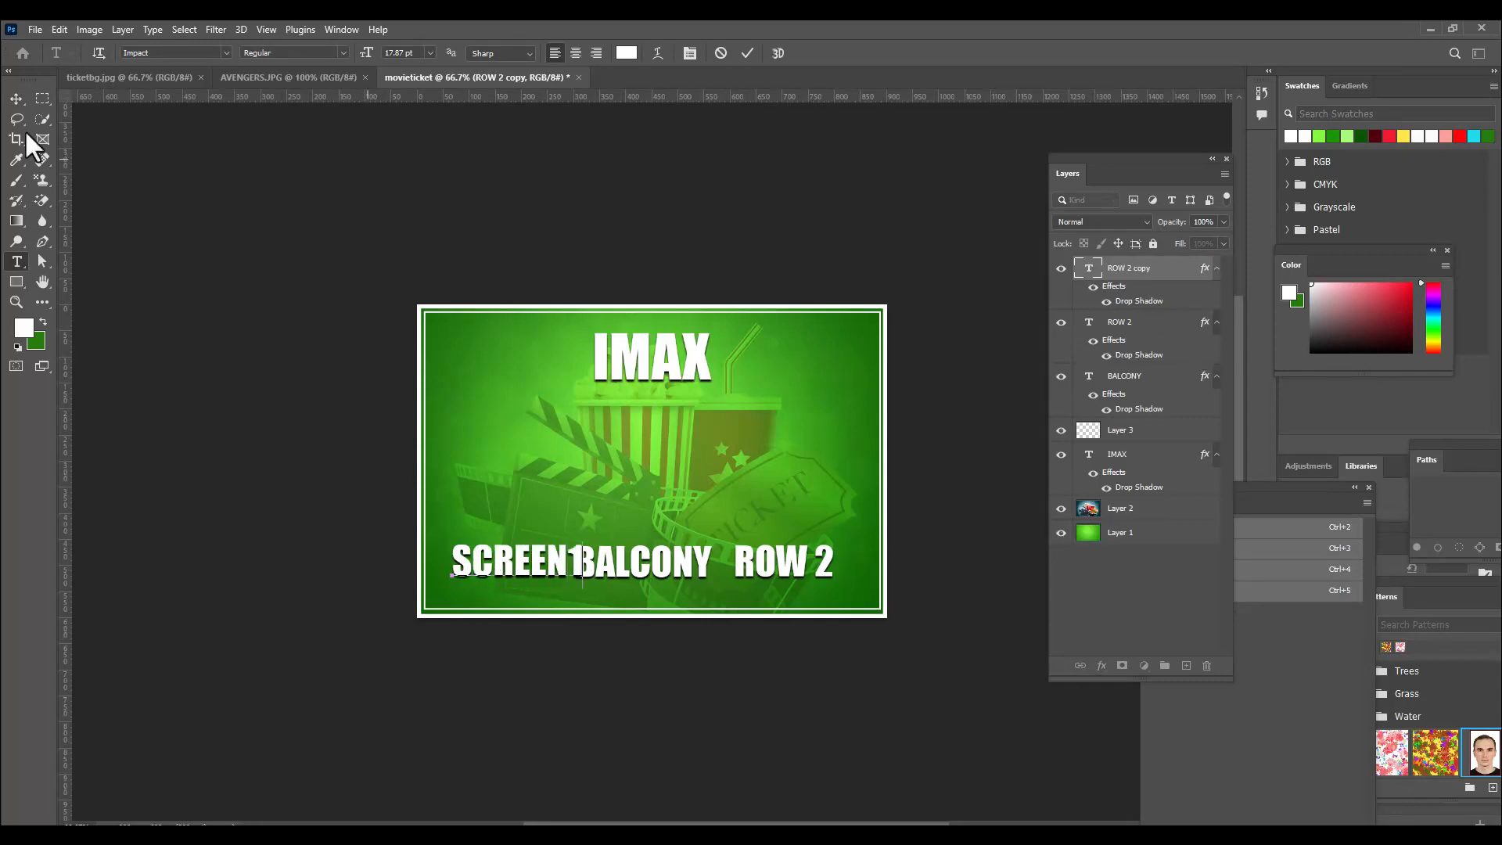
Shift the ROW 2 and BALCONY texts right so that SCREEN1, BALCONY and ROW 2 are spaced in one row
click(16, 99)
drag(763, 560, 731, 566)
click(699, 560)
drag(563, 568, 565, 565)
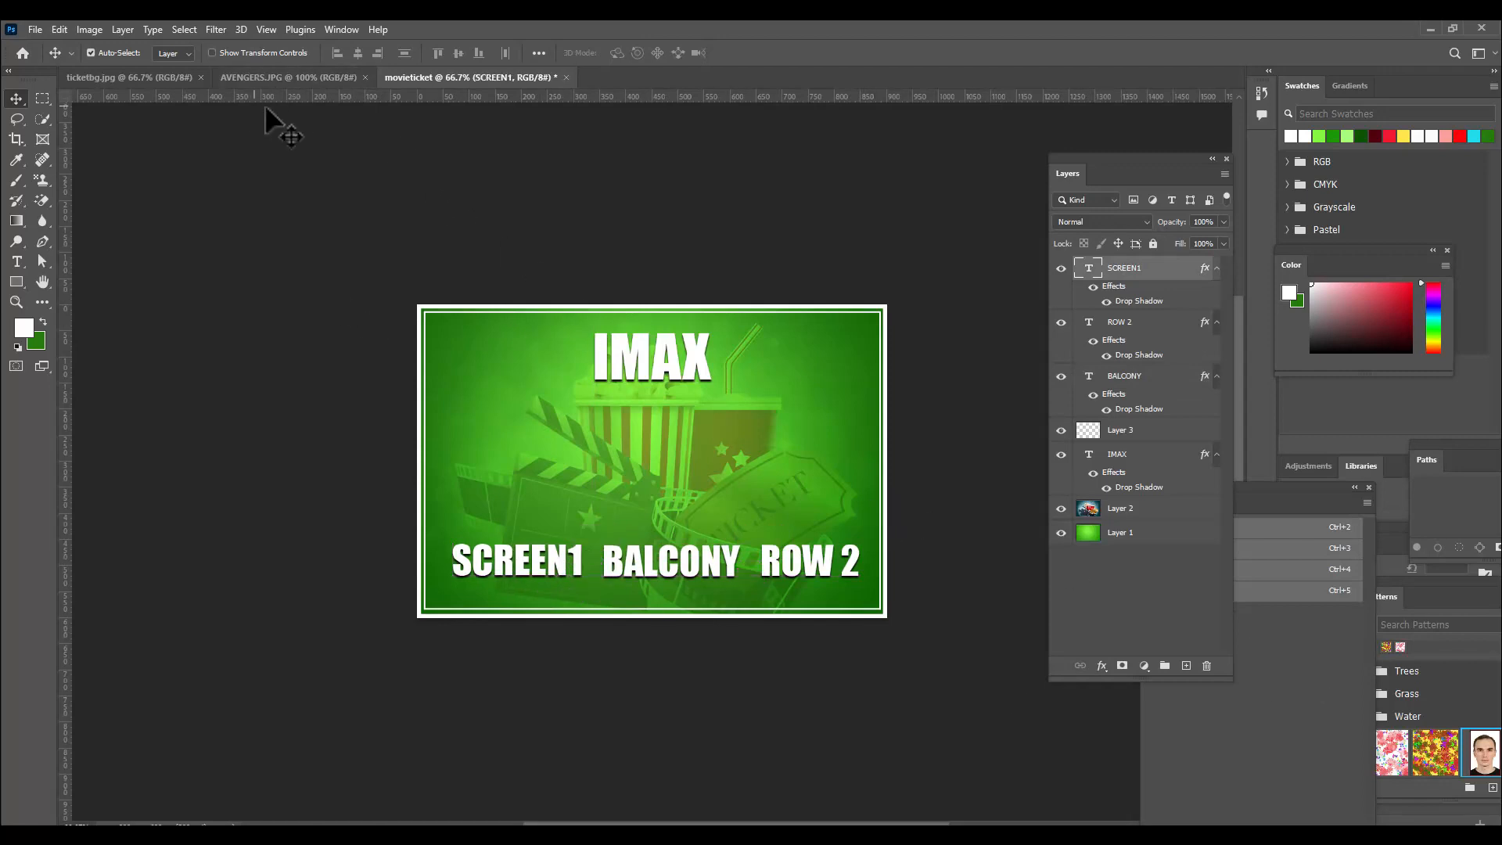
Bring the AVENGERS.JPG poster into the movie ticket, scale it to about 39% and place it above SCREEN1
click(274, 76)
drag(699, 403, 503, 419)
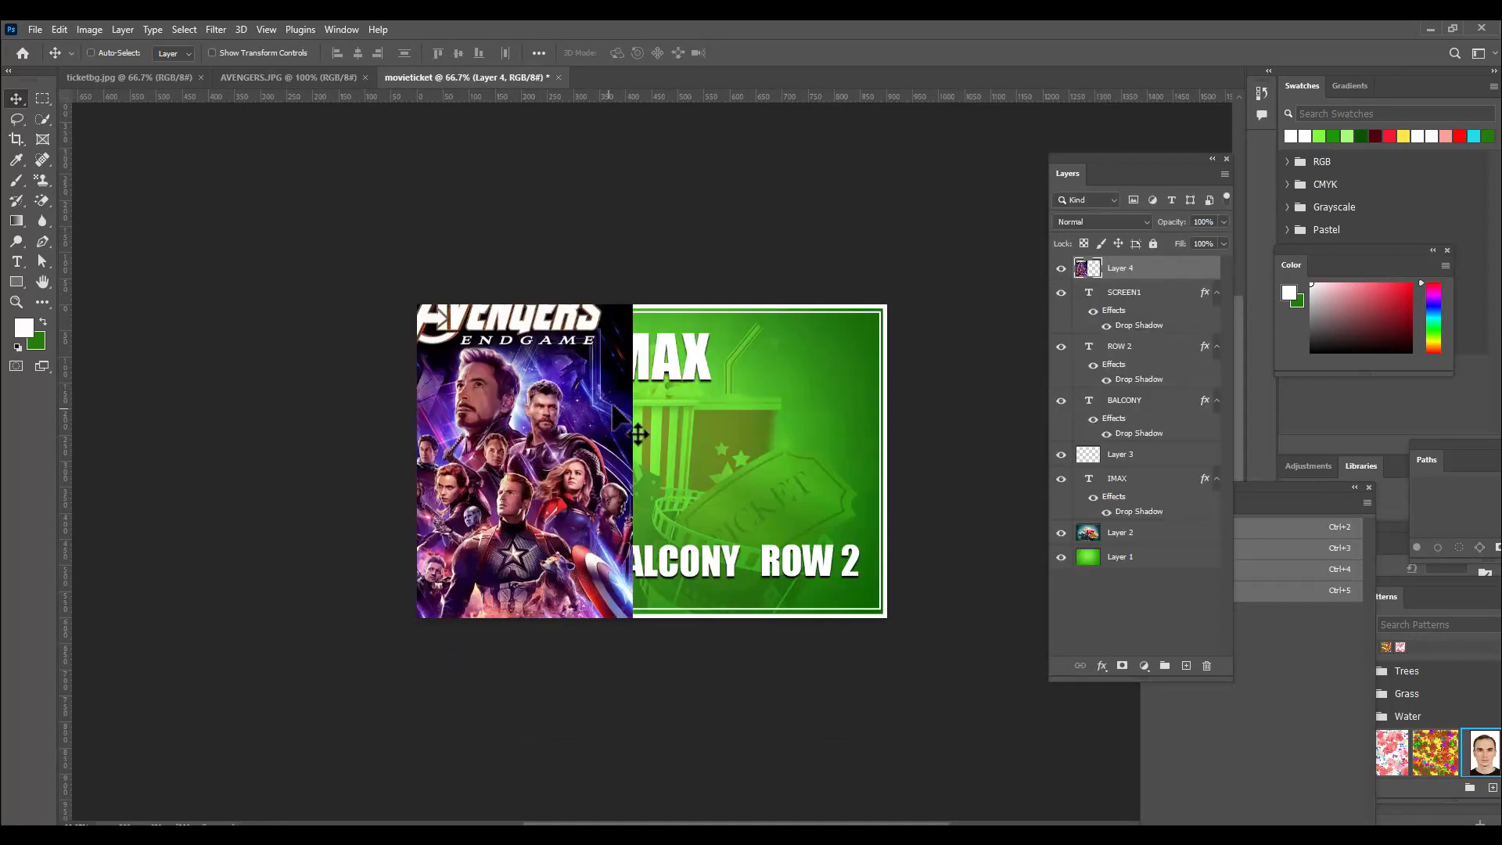
key(ctrl+t)
drag(631, 268, 562, 387)
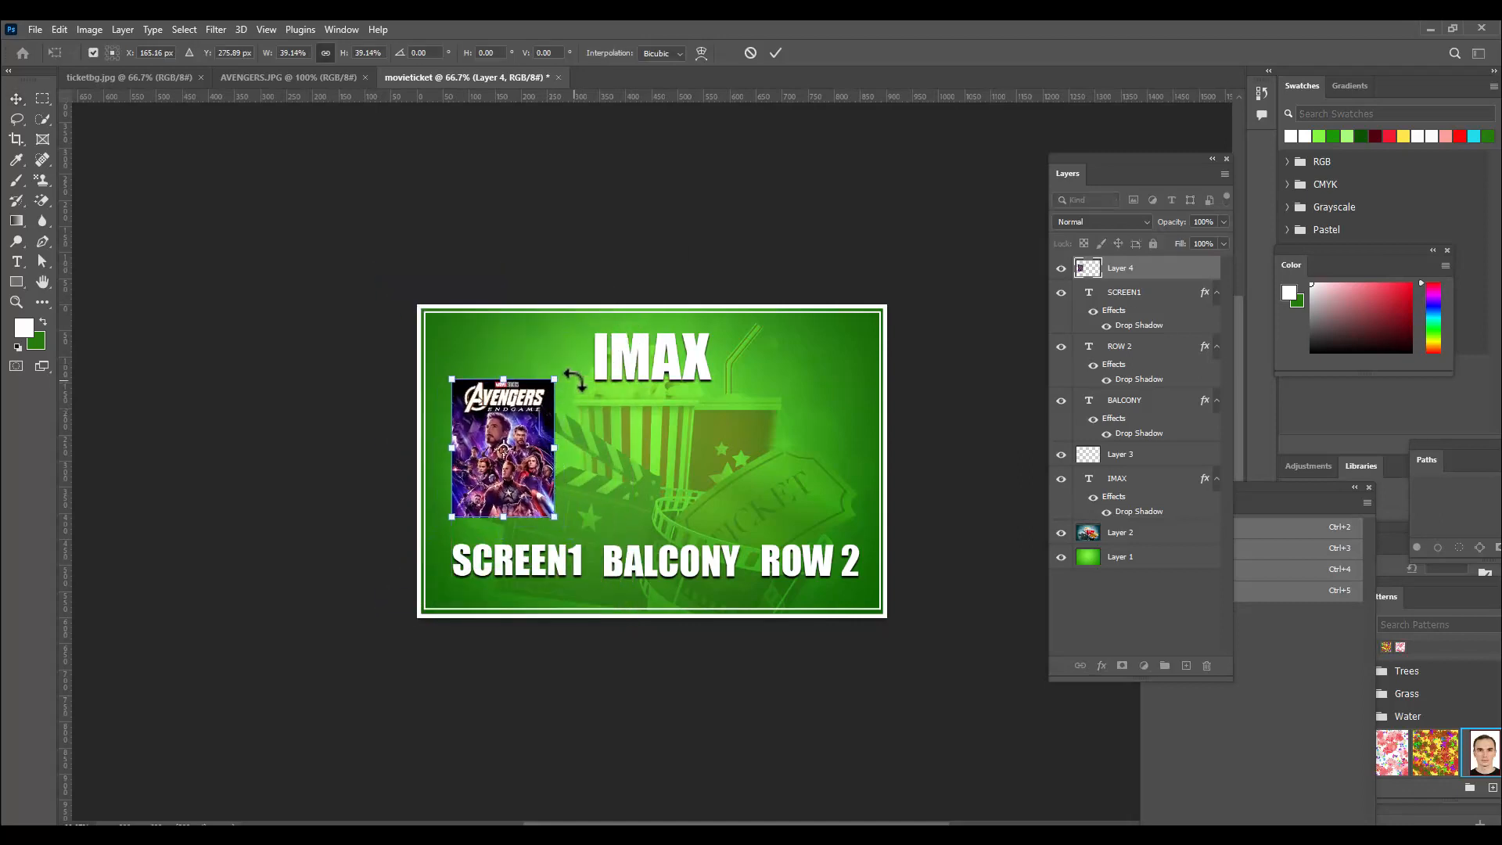
drag(555, 379, 558, 373)
key(Return)
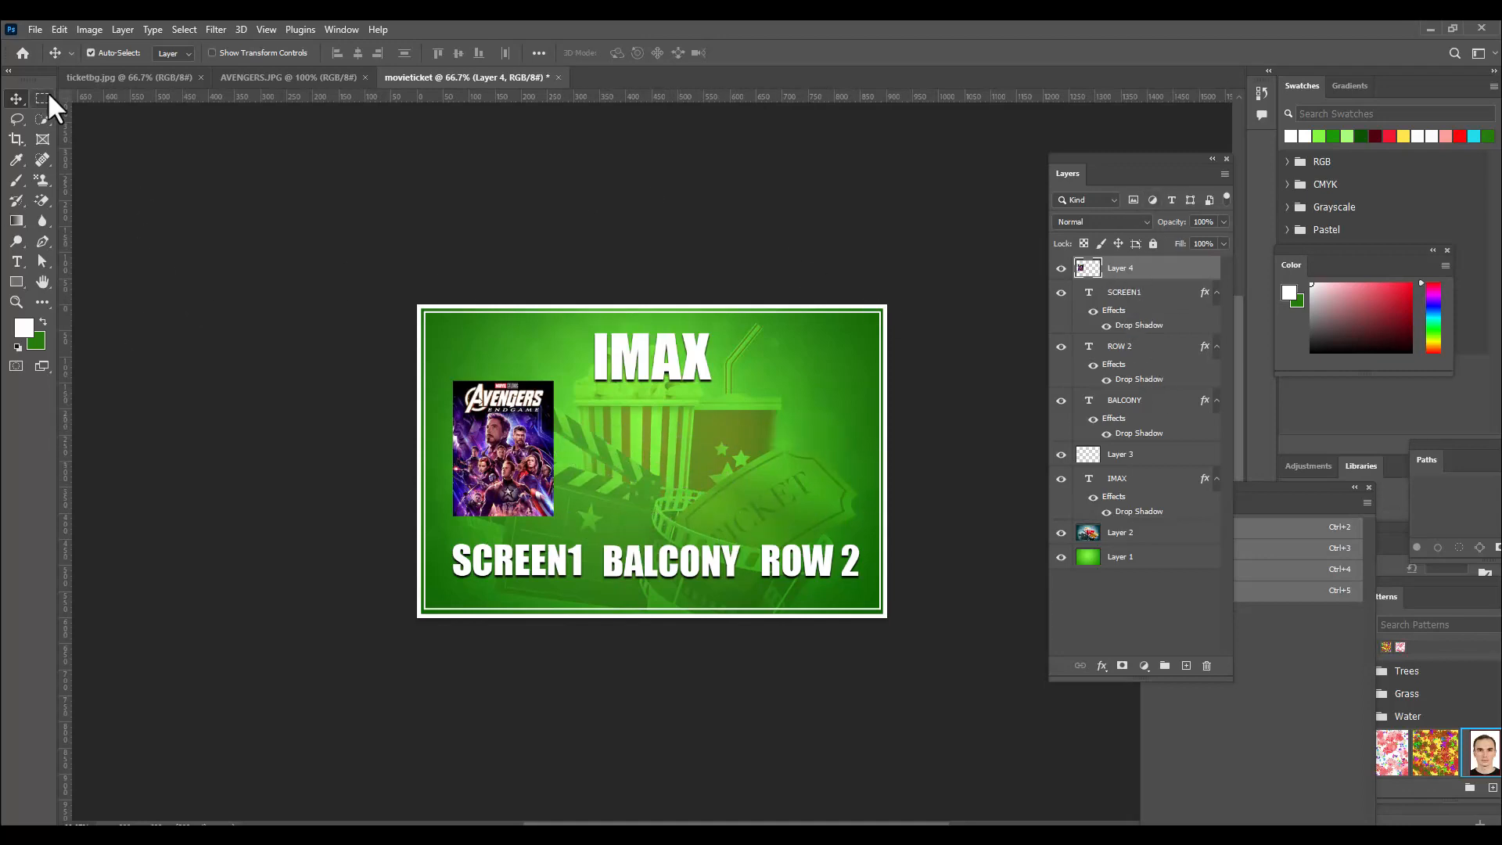
Draw a white rectangle about 504 x 186 px to the right of the poster and round its corners to 93 px
drag(16, 282, 111, 284)
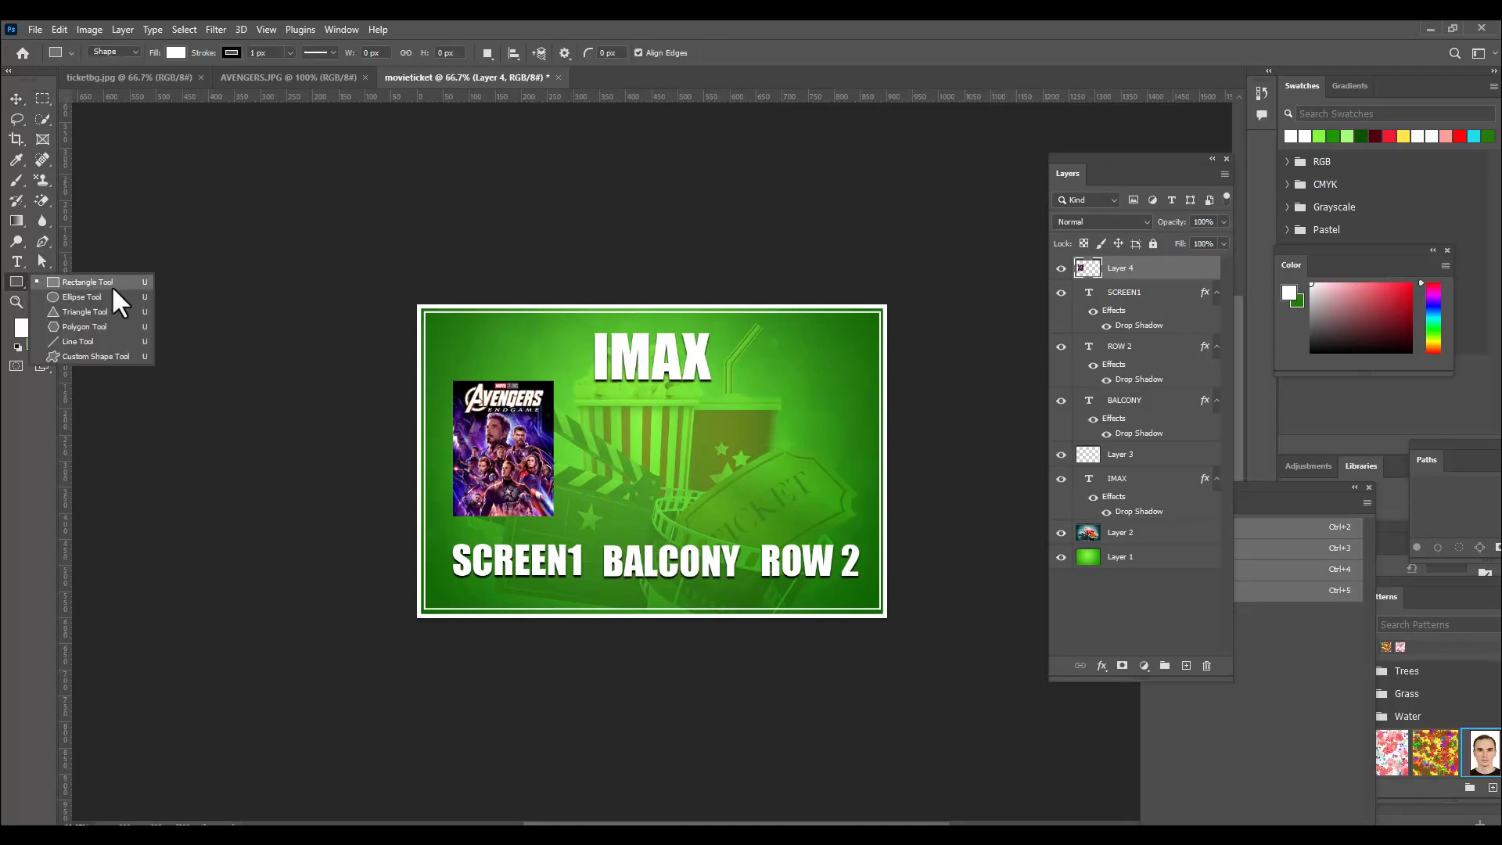
click(119, 281)
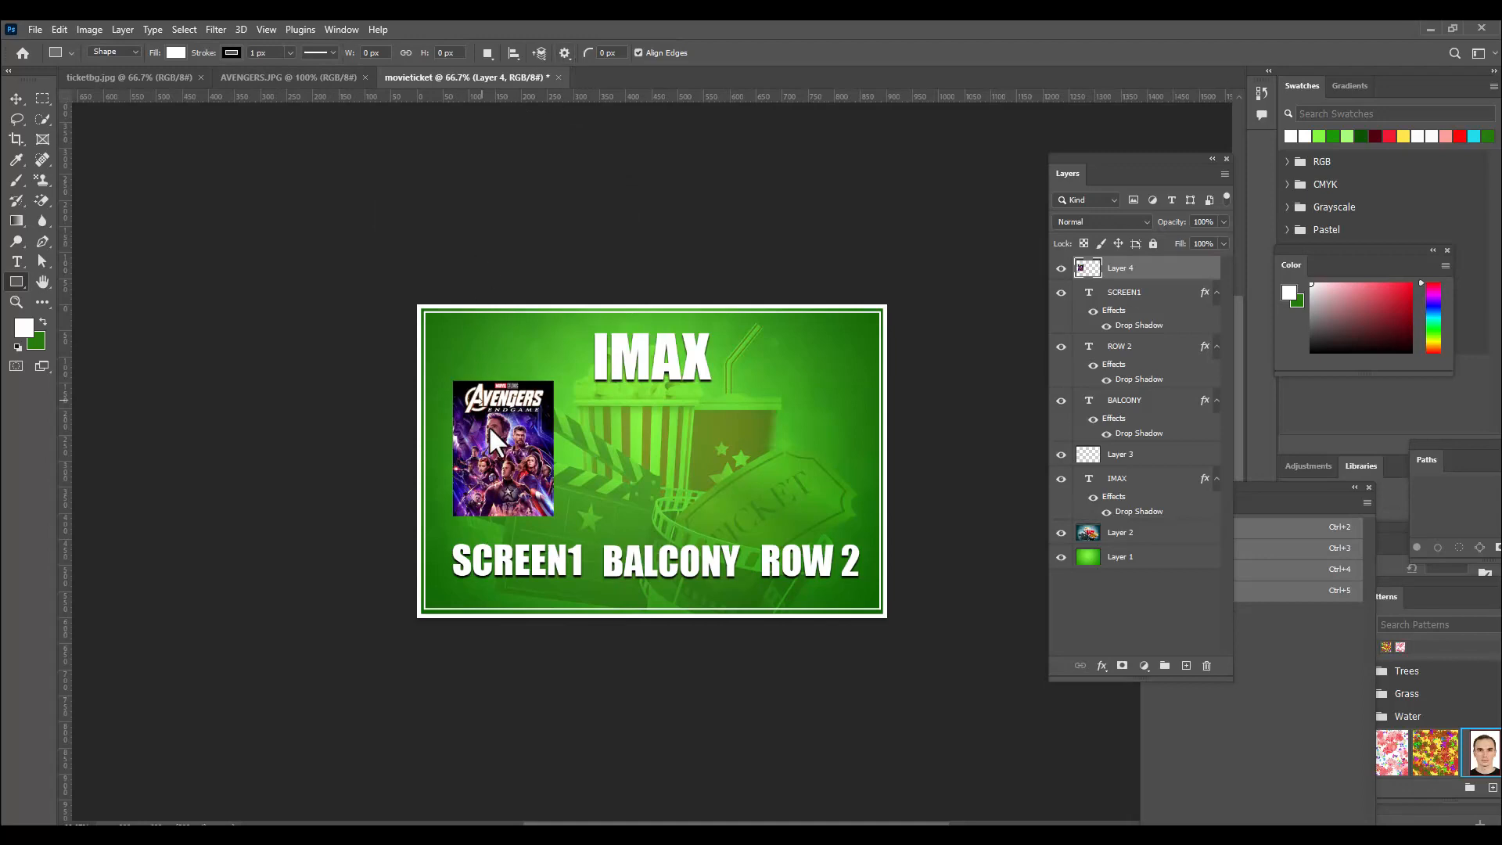
drag(573, 408, 834, 507)
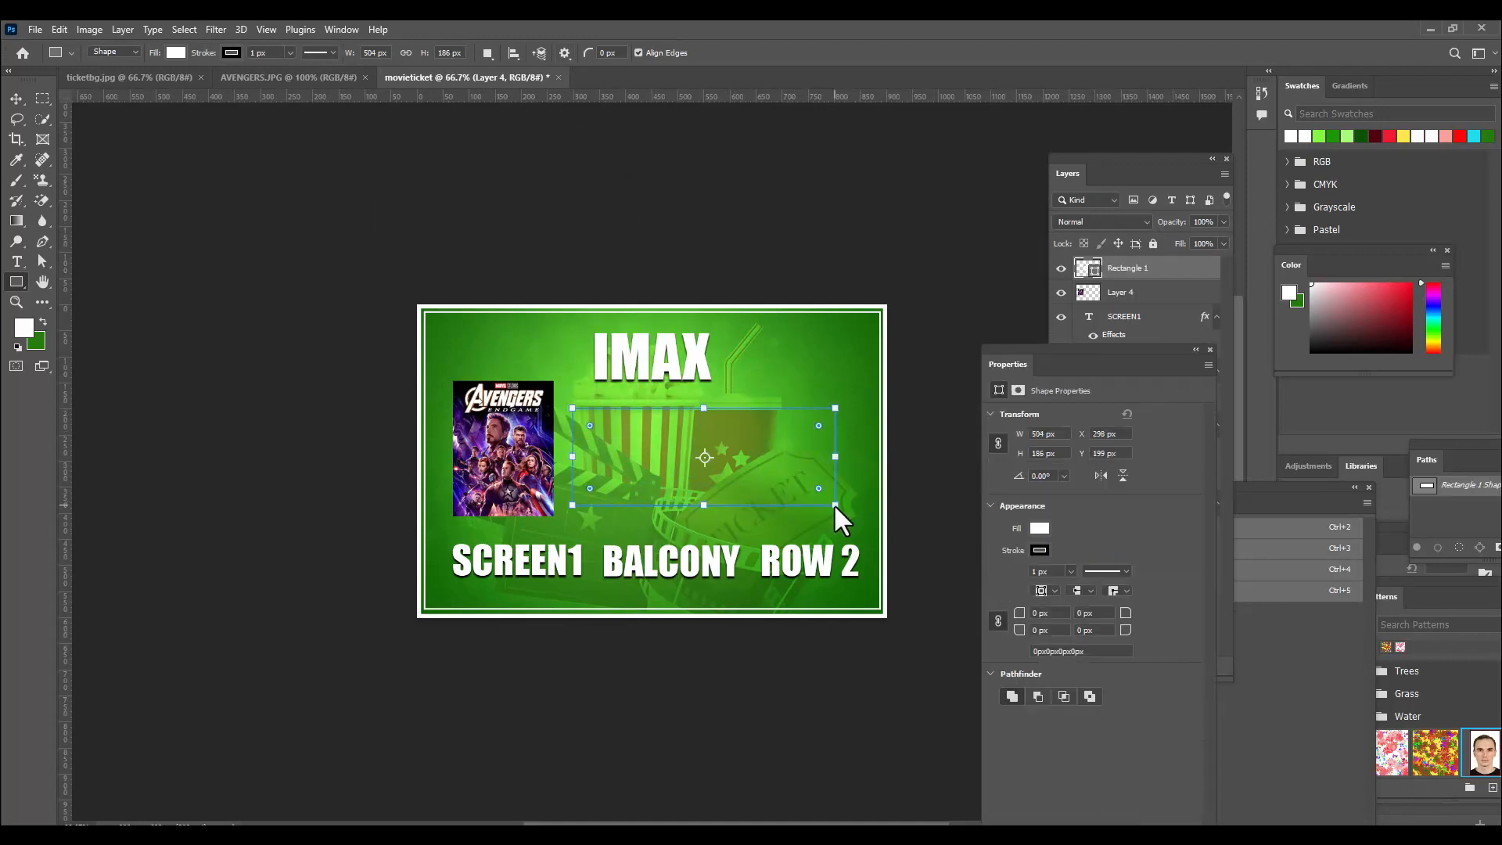
drag(1044, 344, 1060, 347)
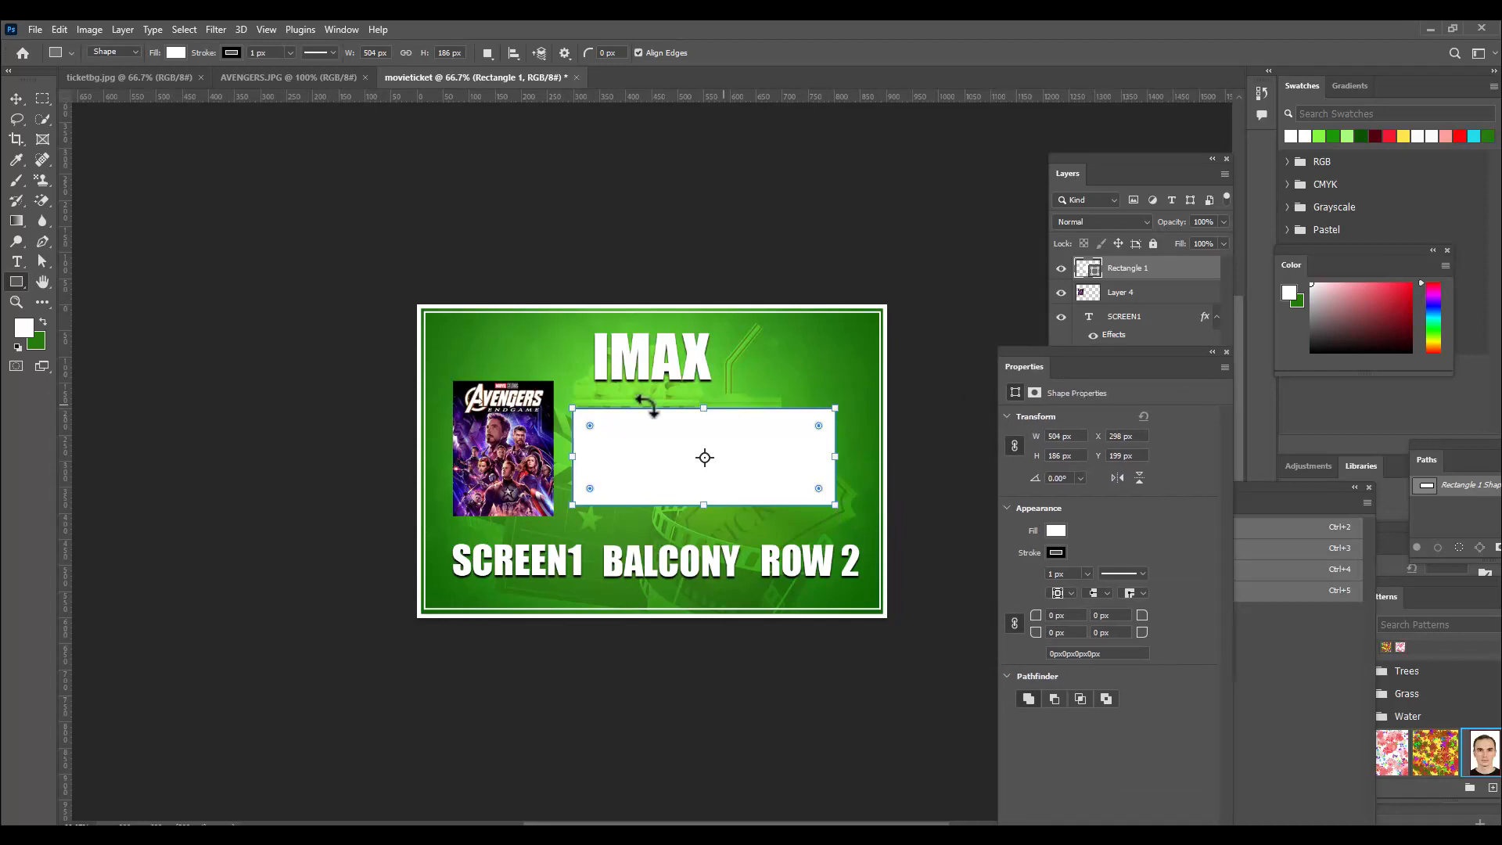
drag(590, 426, 630, 446)
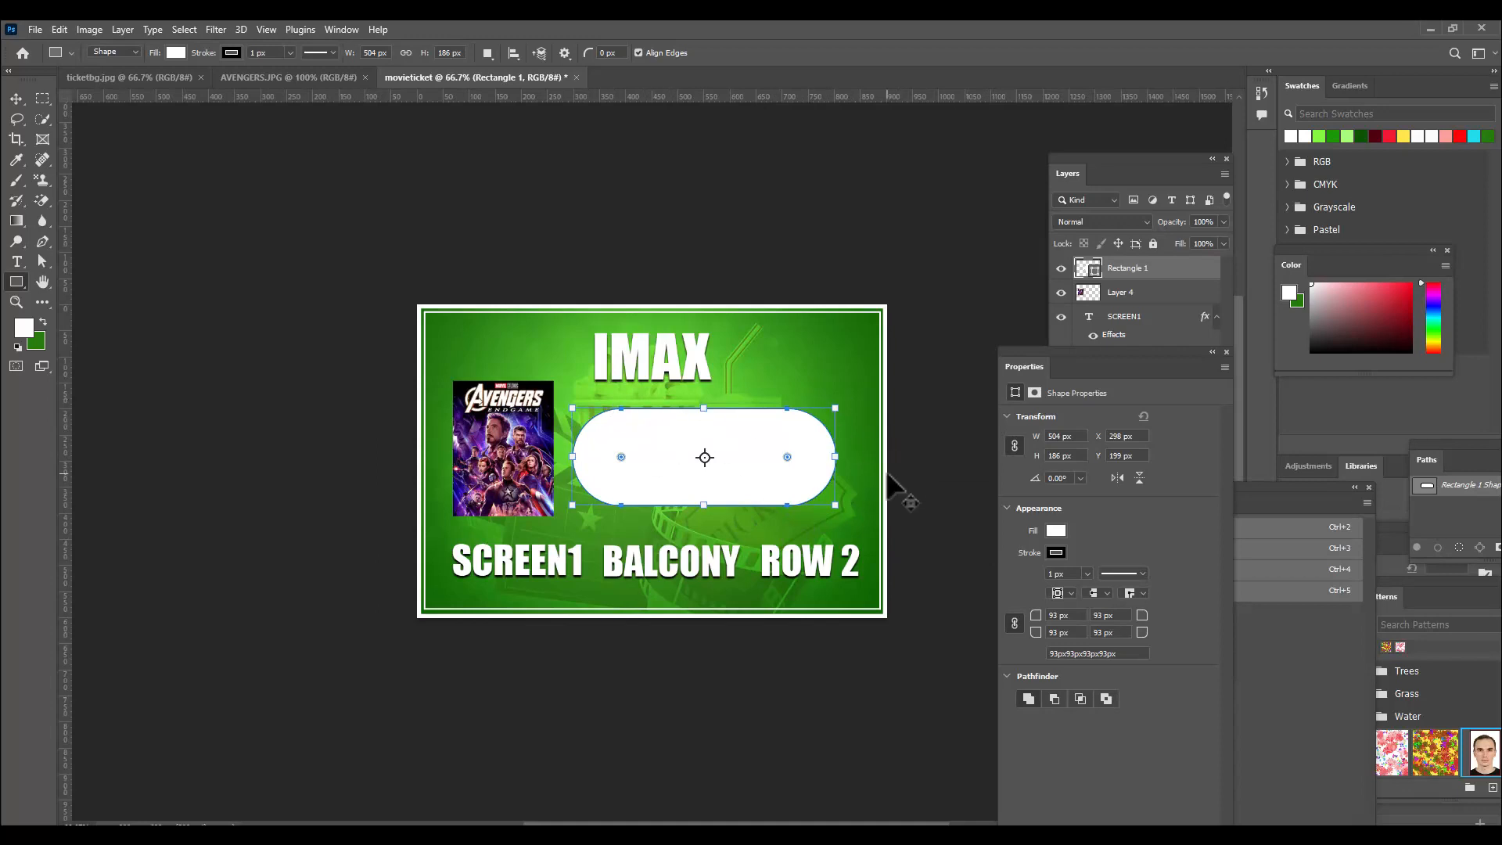
Remove the fill of the rounded rectangle and give it a white stroke of 4.68 px
click(176, 53)
click(84, 81)
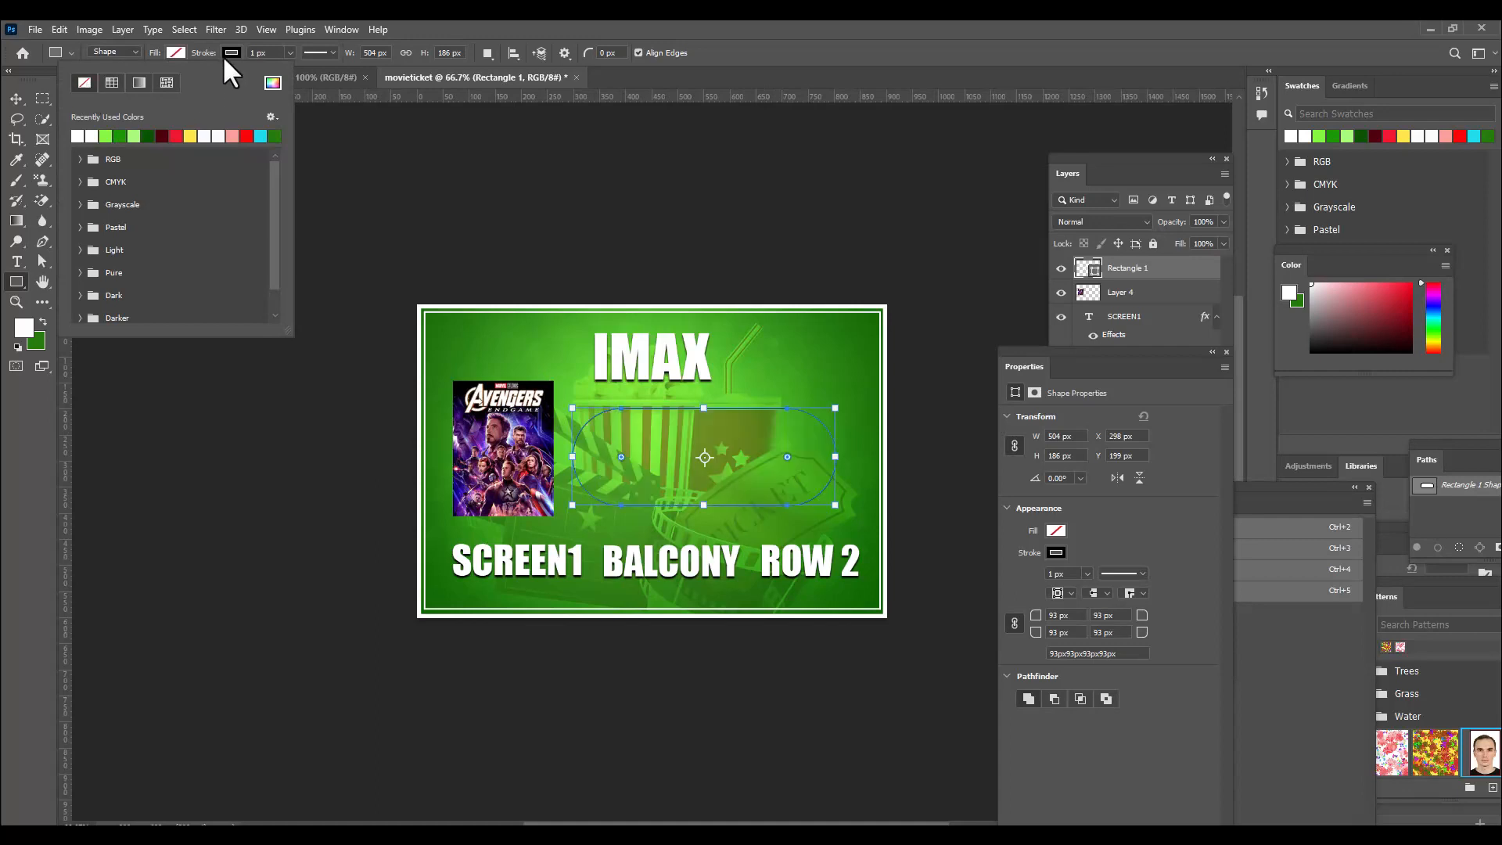
click(226, 52)
click(133, 137)
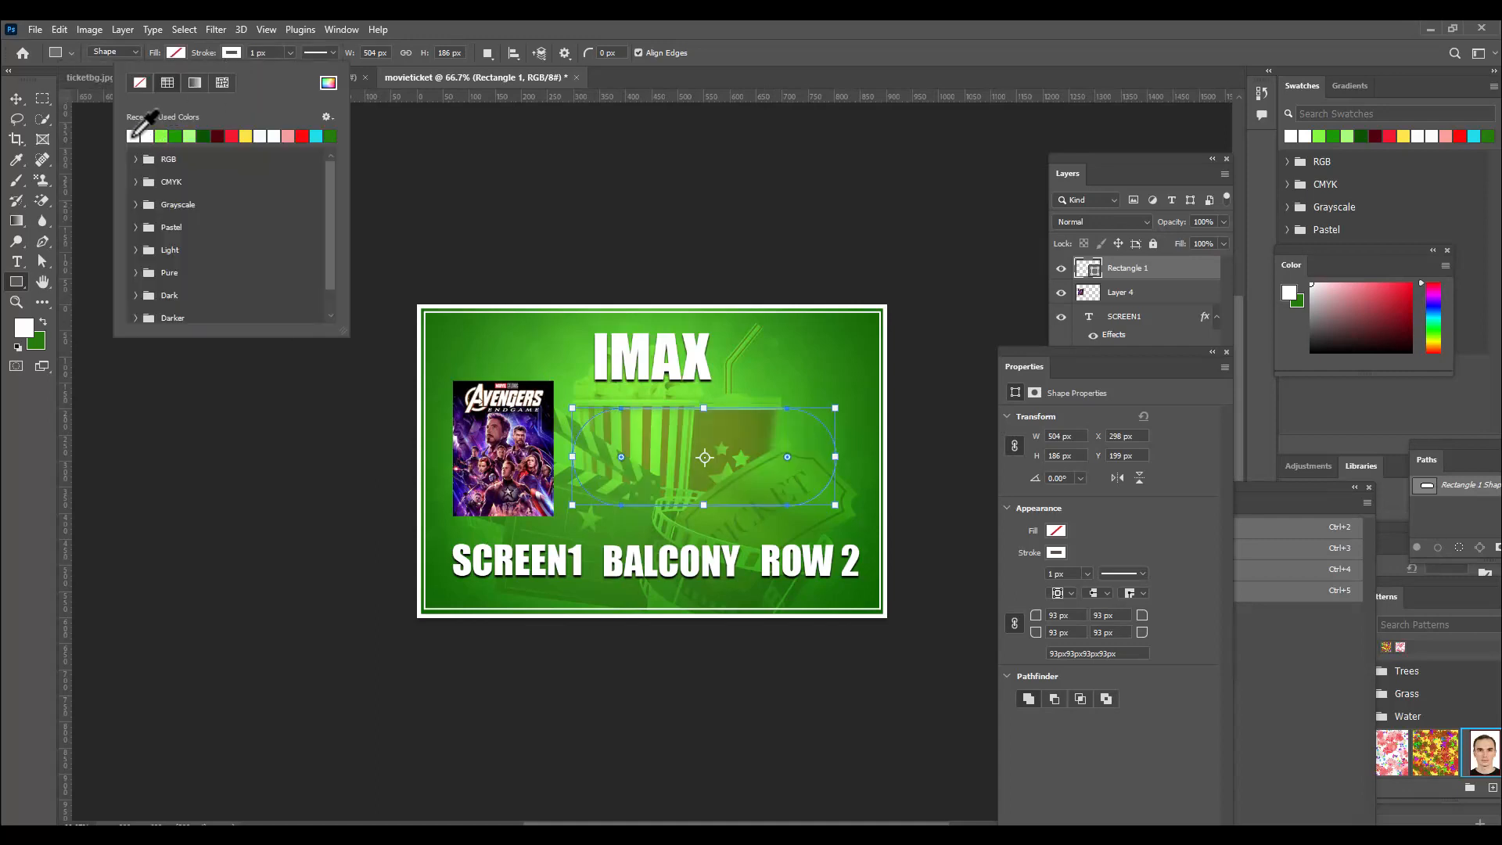
click(291, 52)
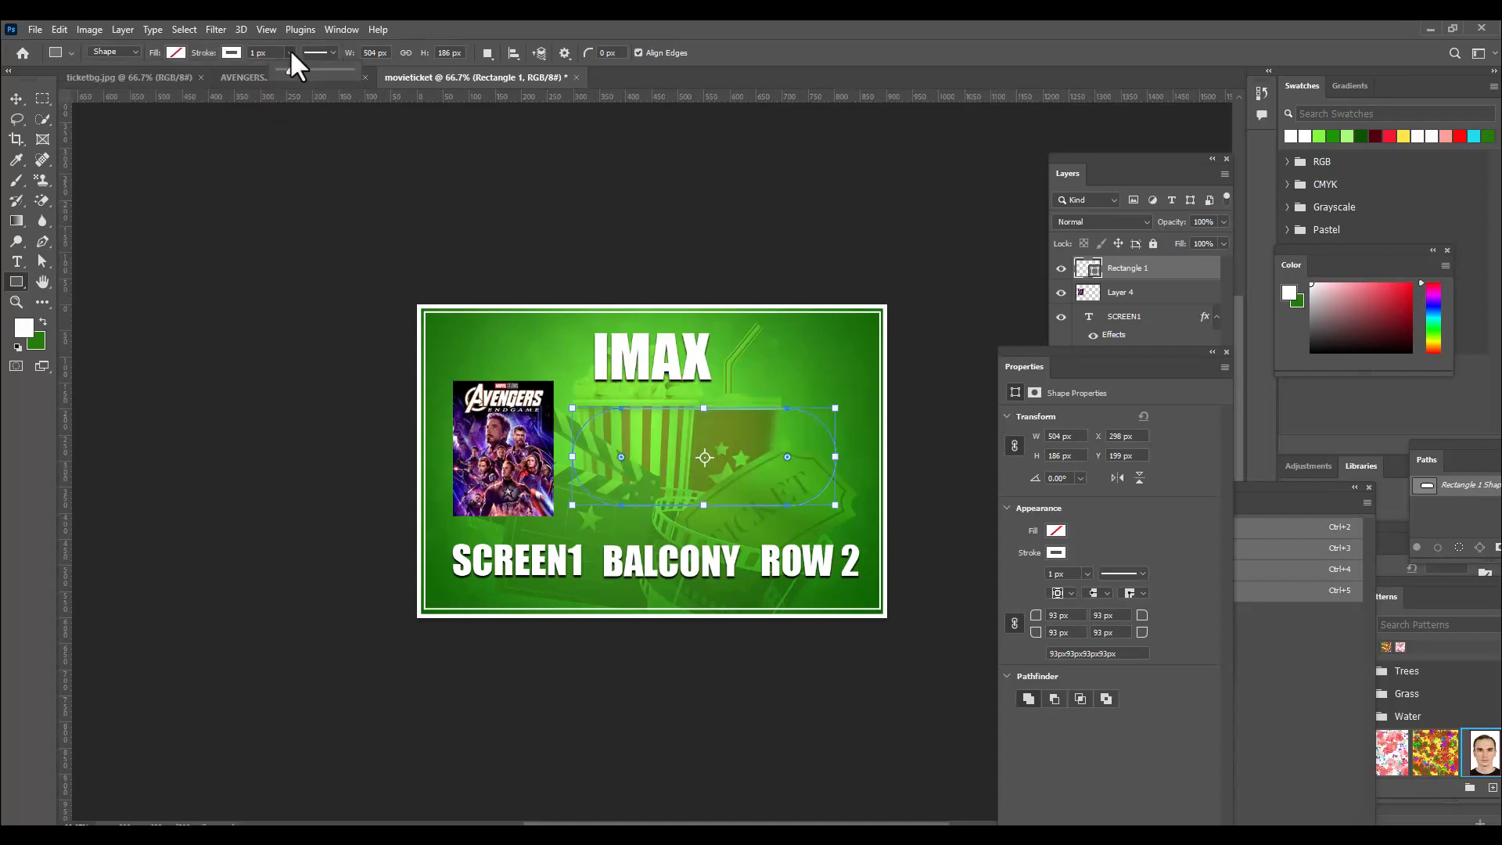
drag(291, 68, 290, 69)
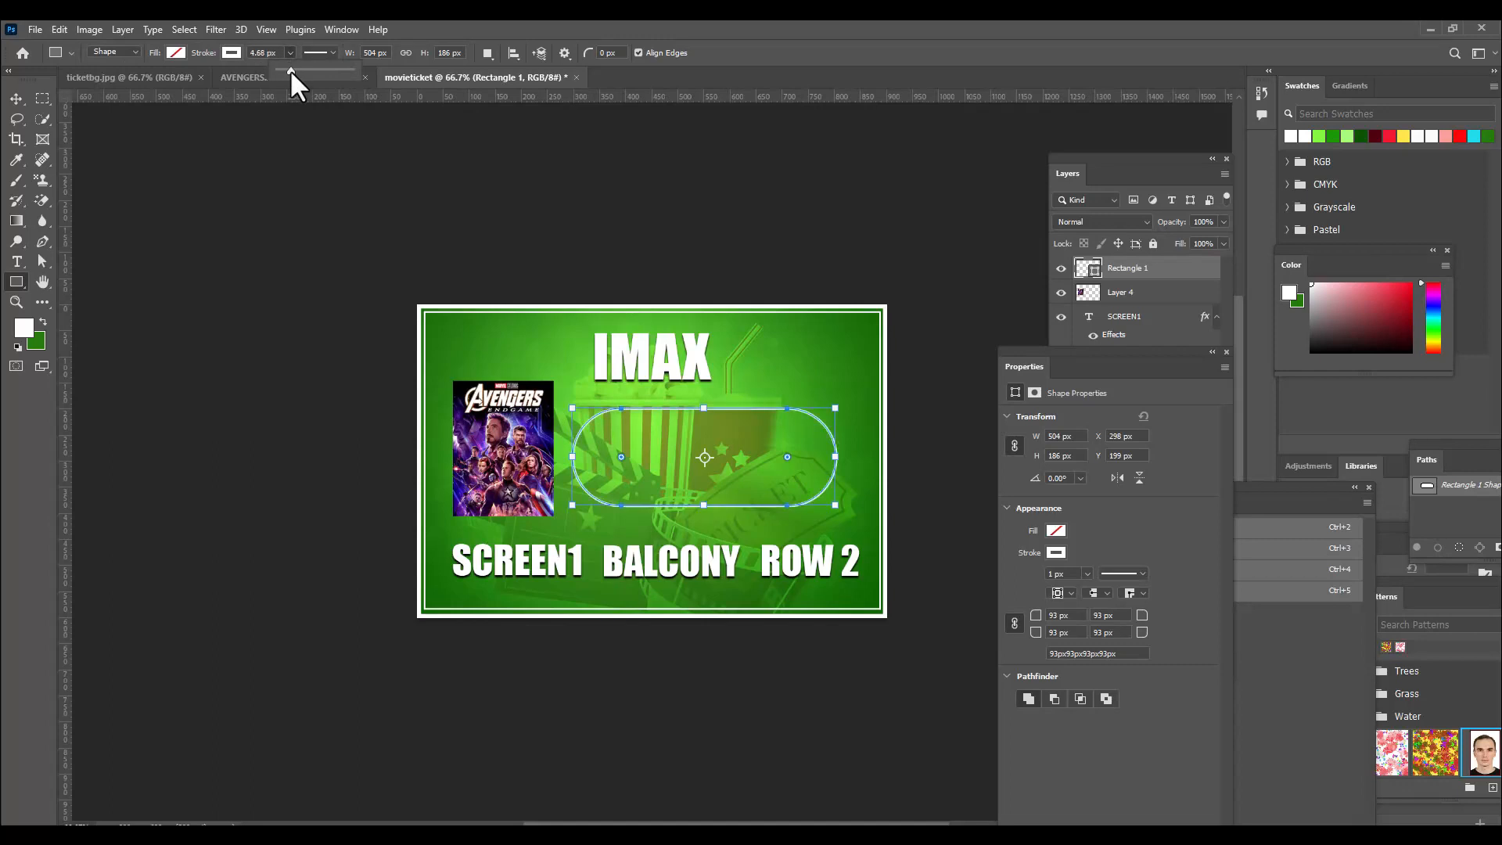
click(15, 99)
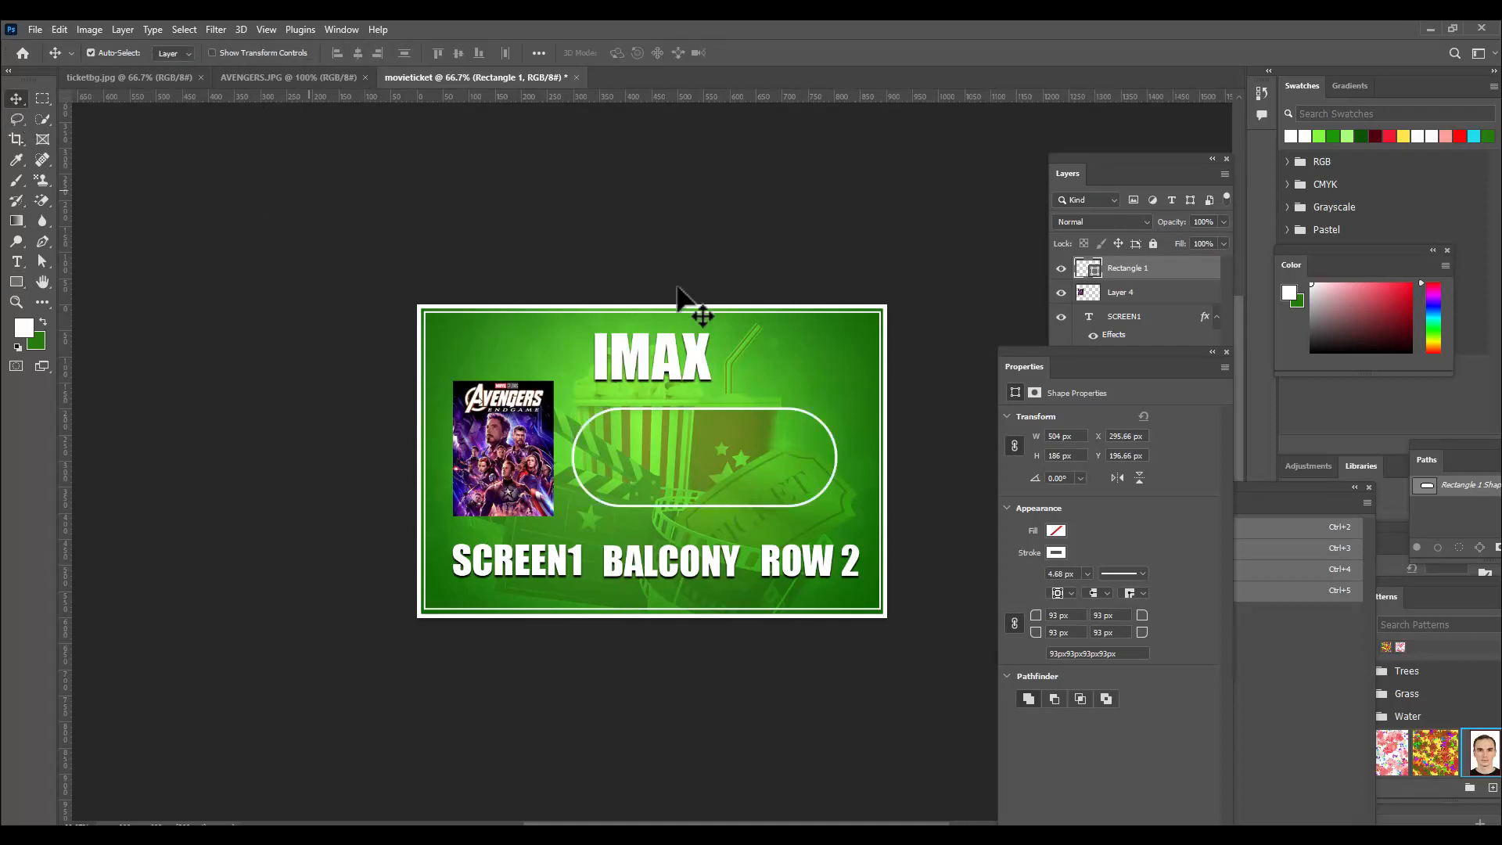
Add the text 6:30 at 14 pt on the ticket, to the right of the IMAX title
drag(1081, 350, 1193, 468)
click(19, 262)
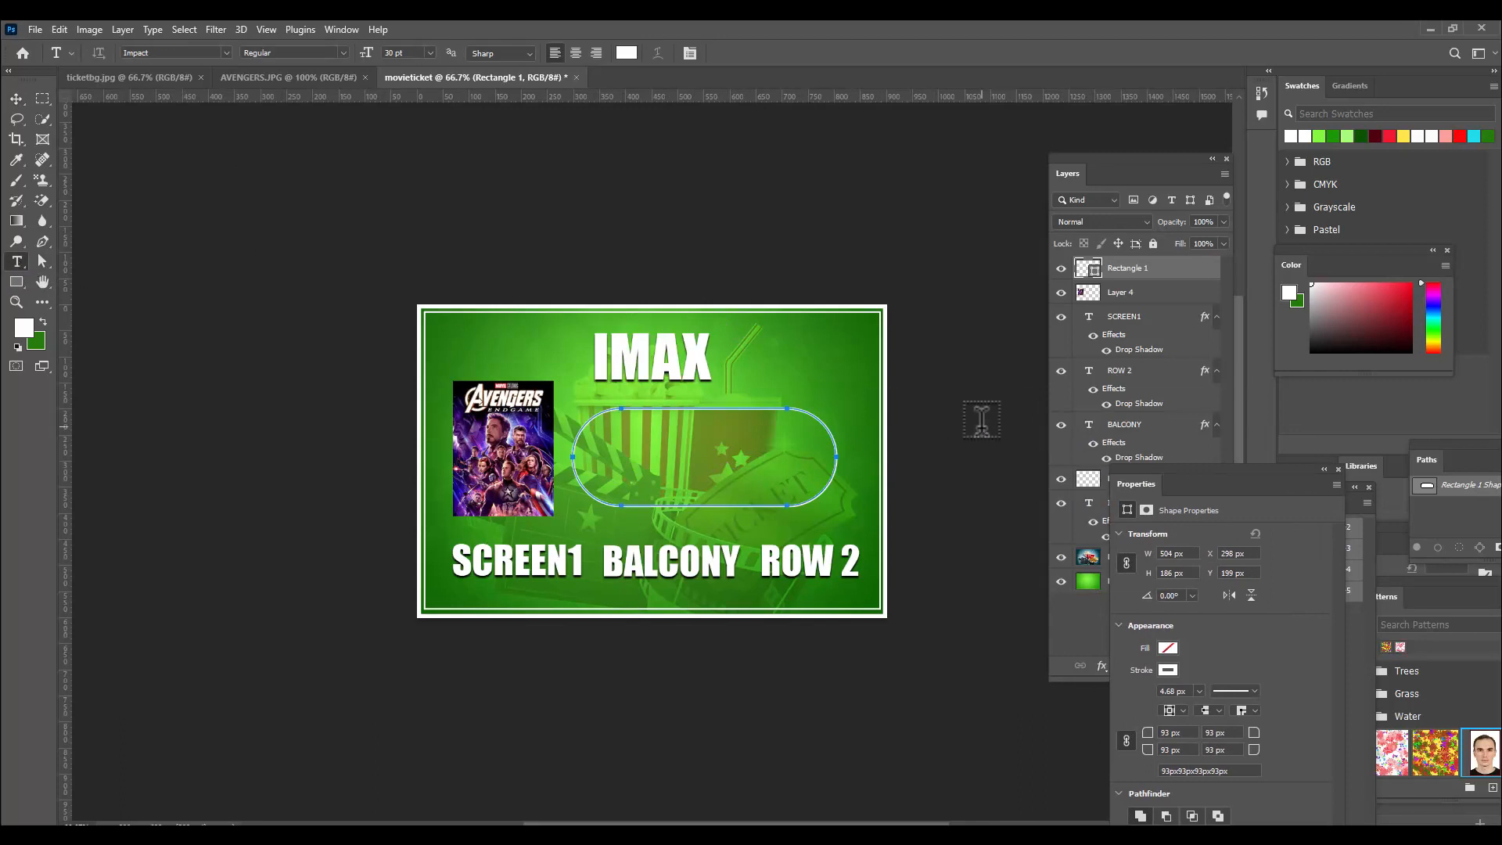
click(764, 345)
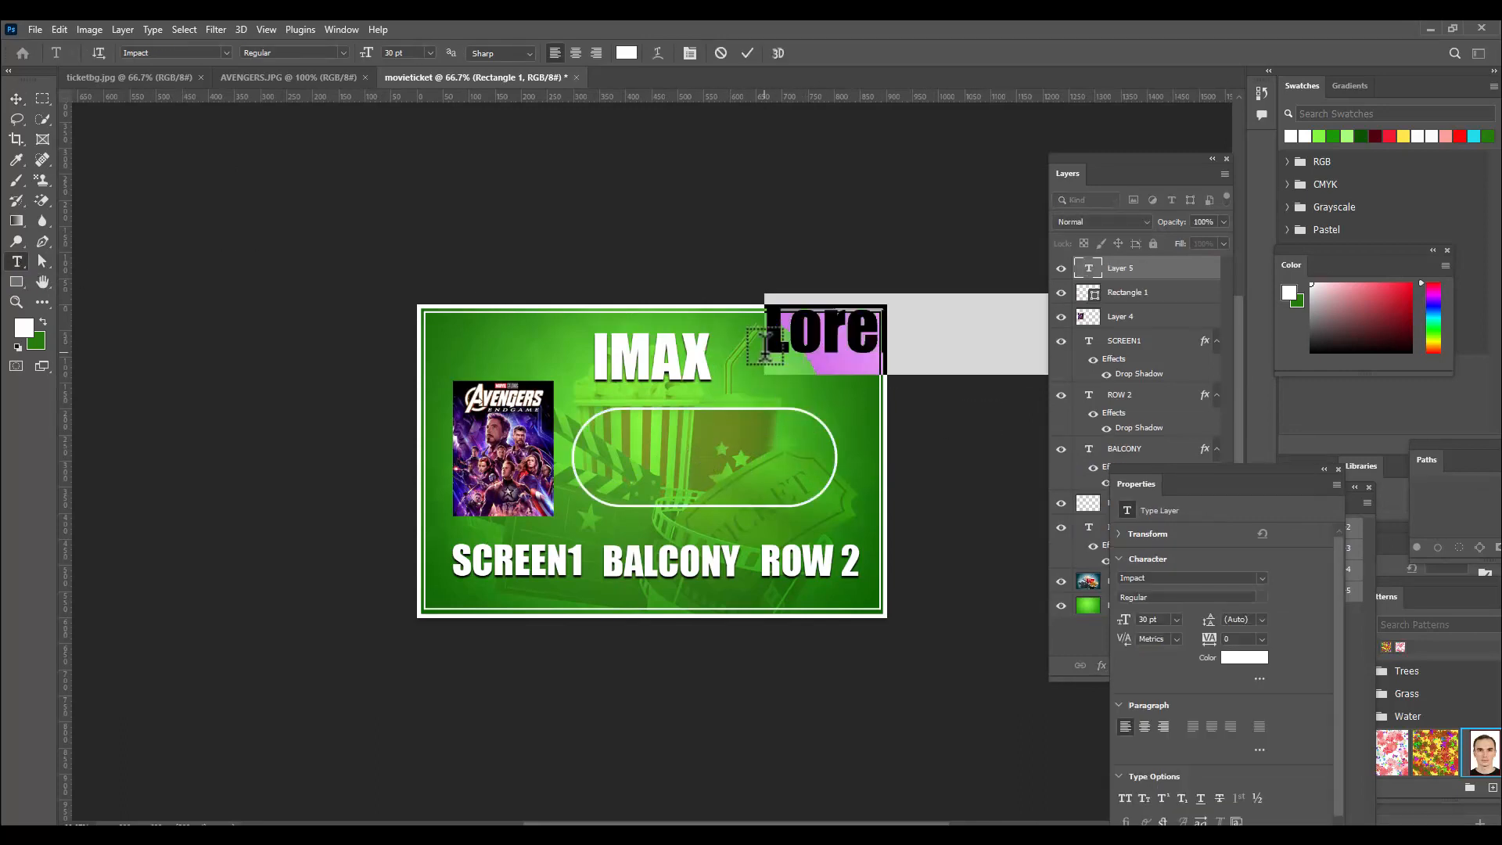
click(429, 53)
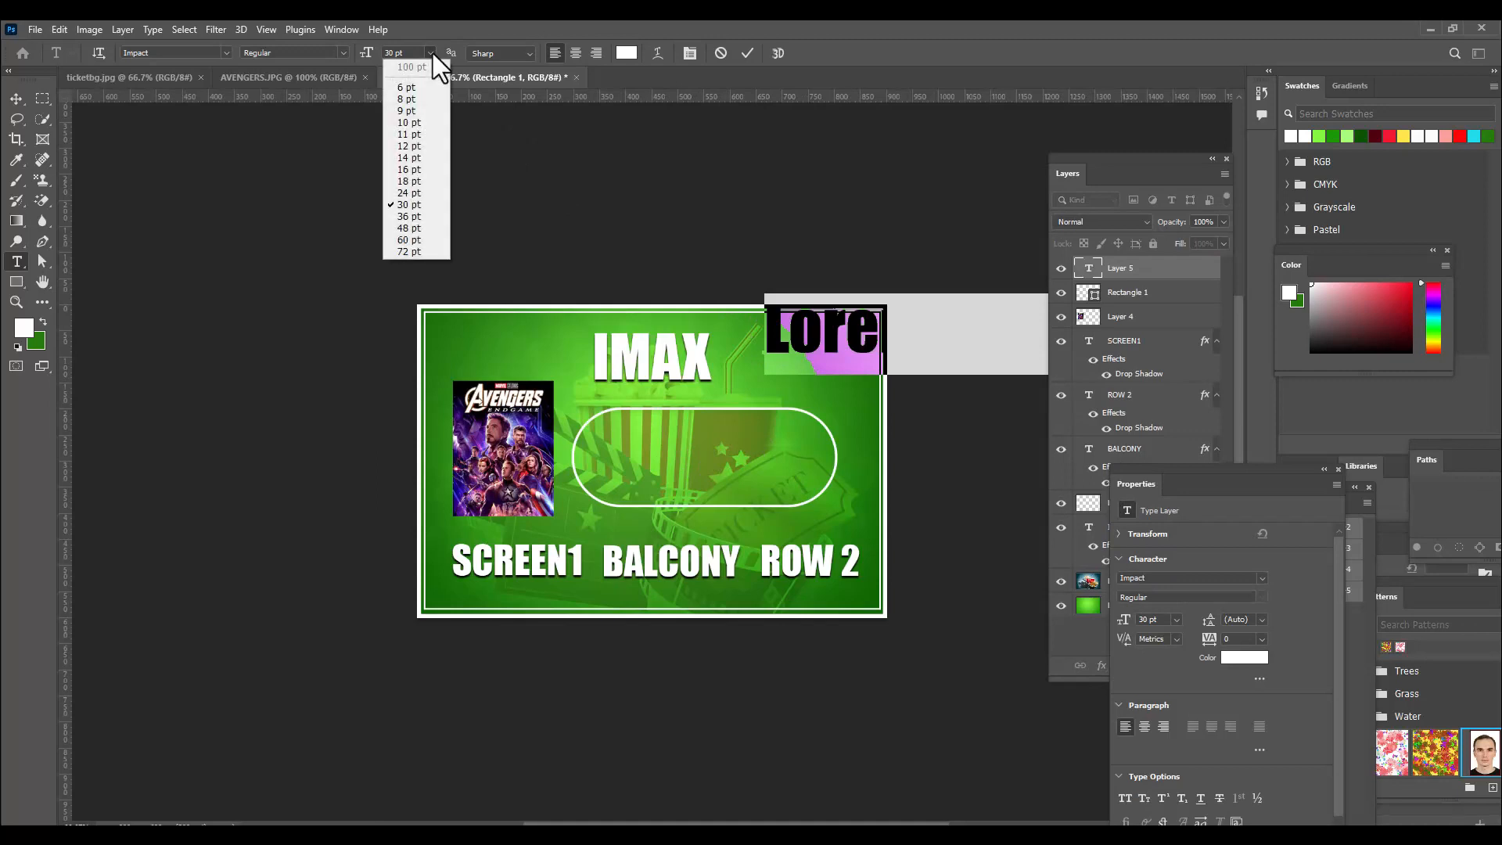
click(407, 153)
key(BackSpace)
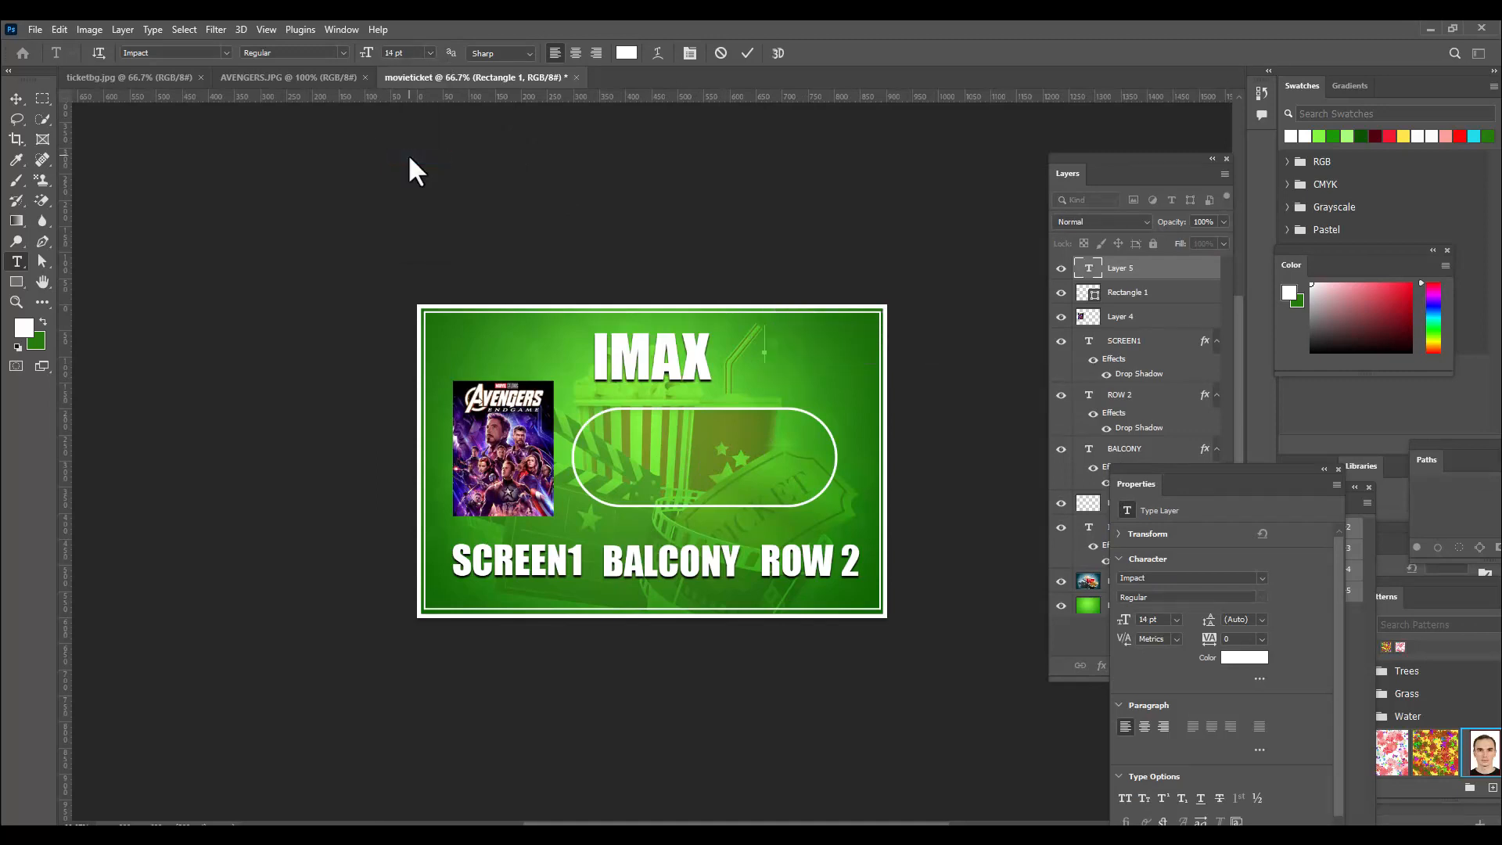
text(6:30)
click(16, 99)
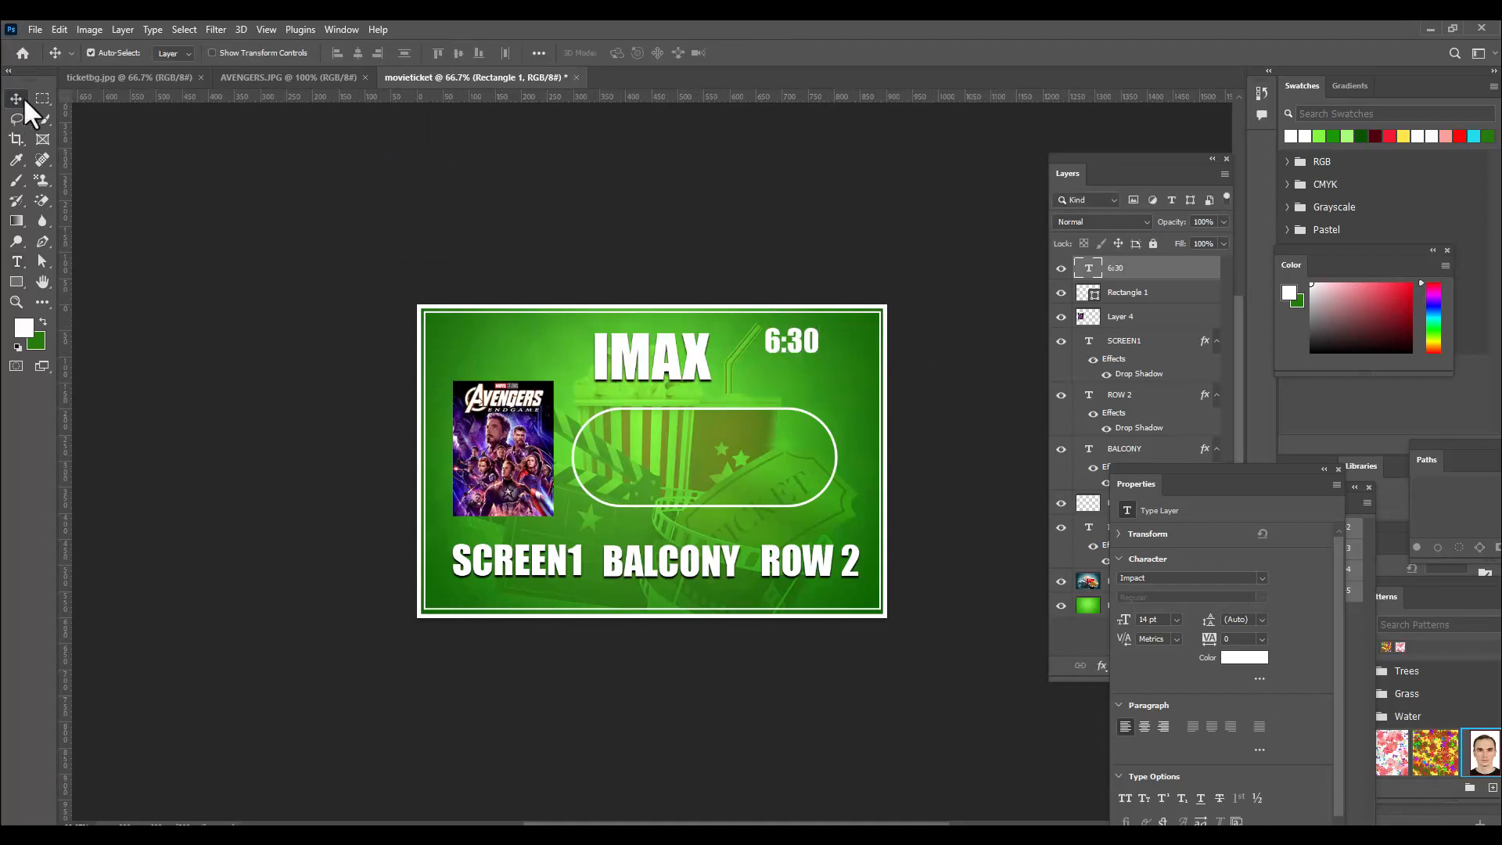
drag(795, 341, 786, 356)
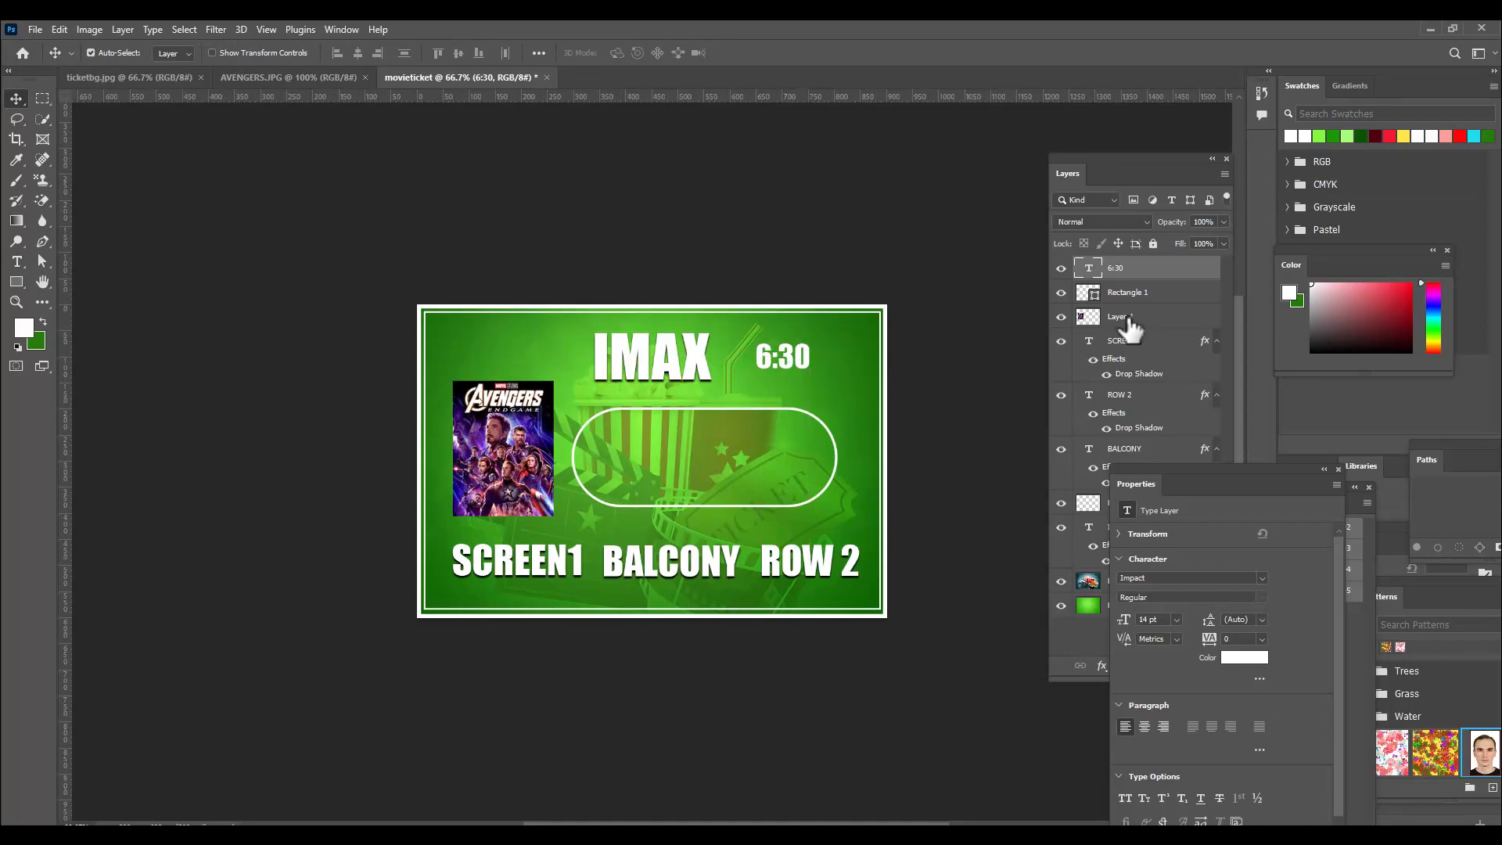
Extend the time text to 6:30PM and move it into the upper part of the rounded outline
double_click(1089, 267)
click(807, 344)
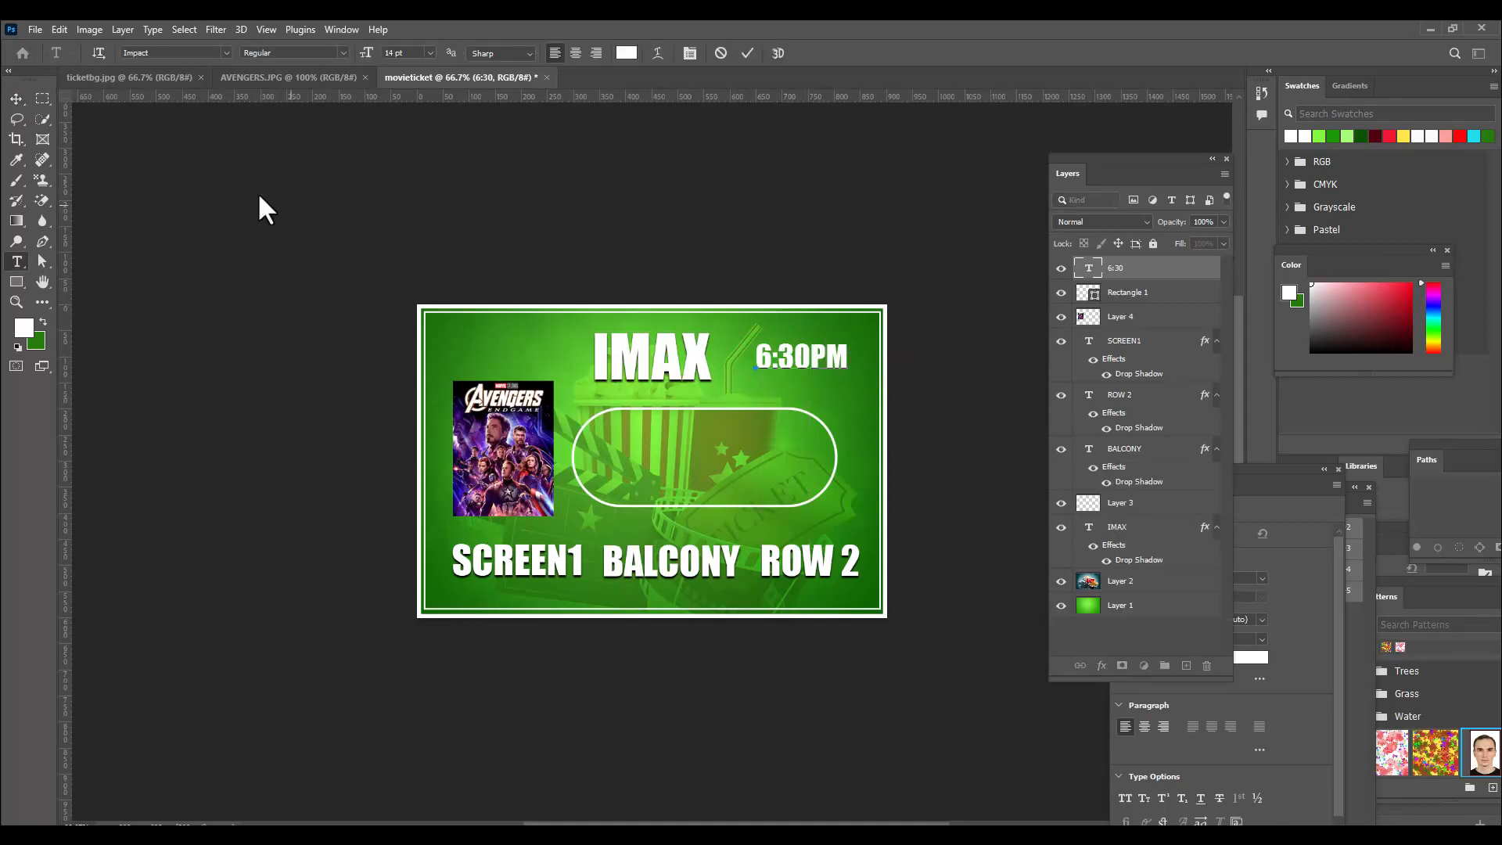
click(15, 99)
drag(800, 368, 699, 435)
Add the text SATURDAY | 25 TH | FEBRUARY below 6:30PM
click(16, 261)
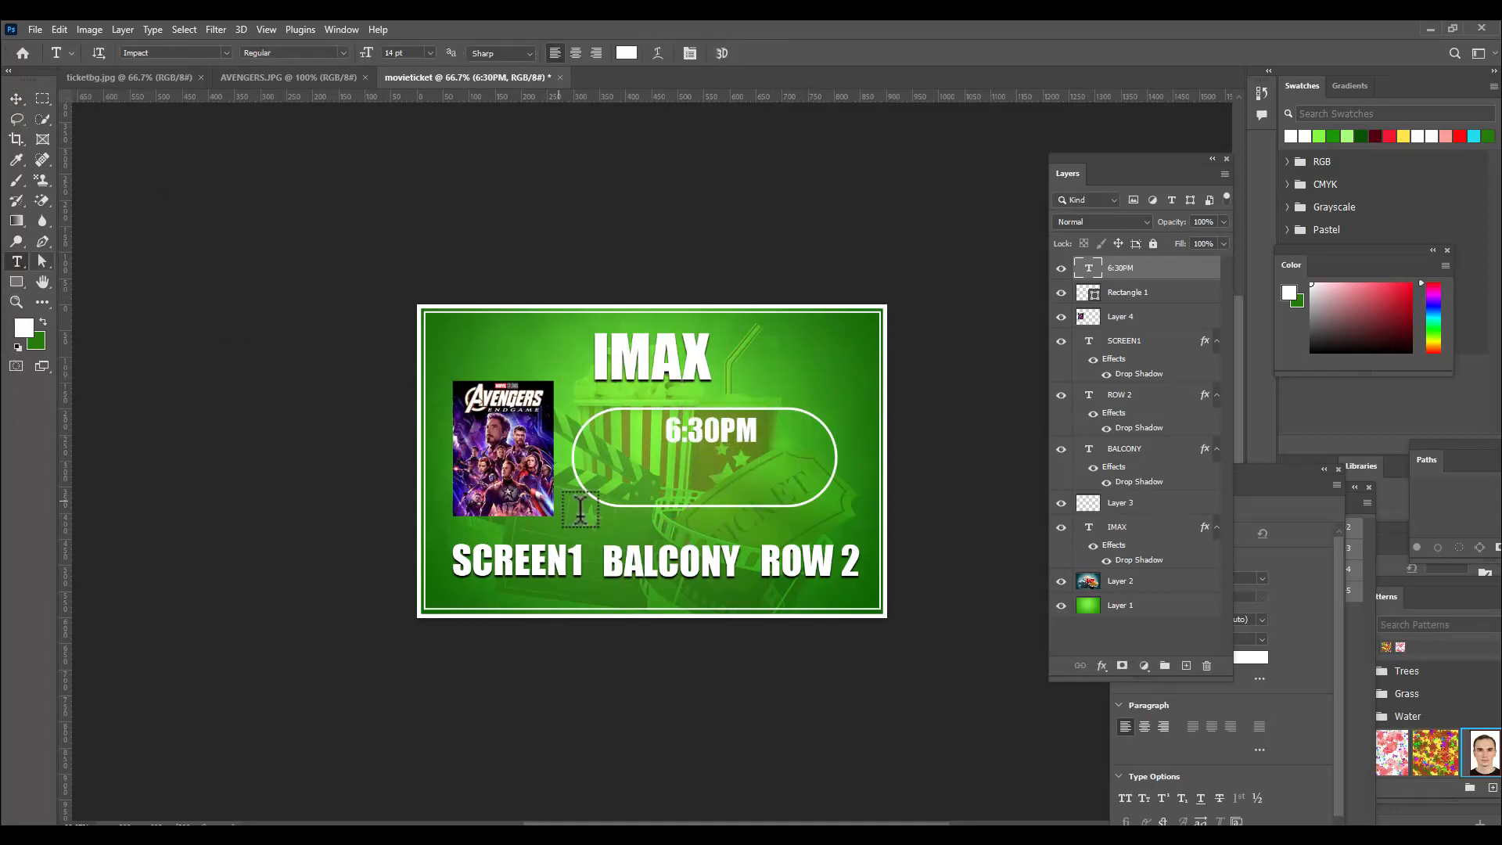
click(609, 474)
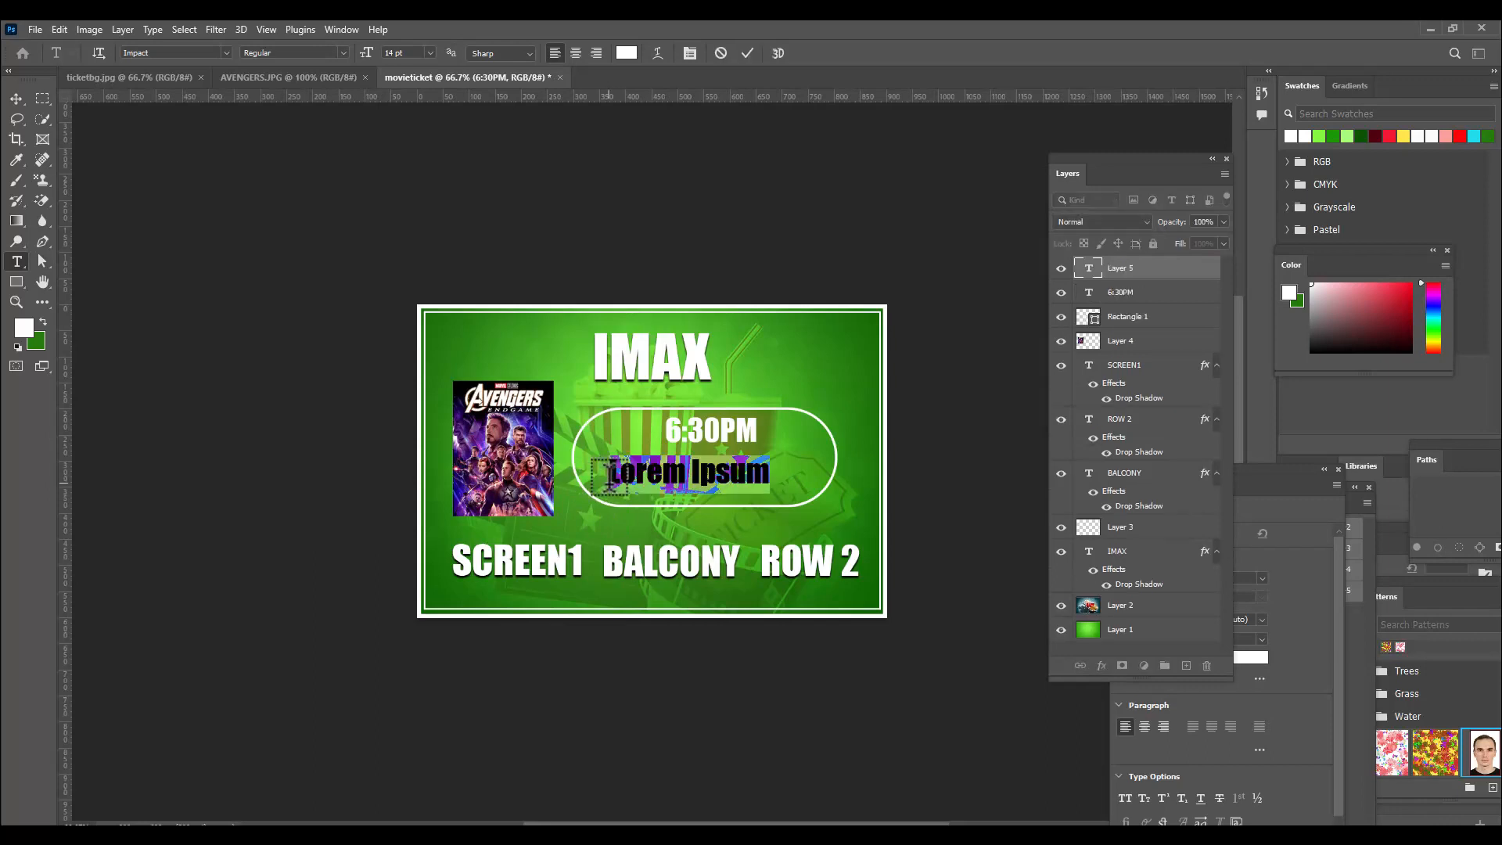
text(SATUR)
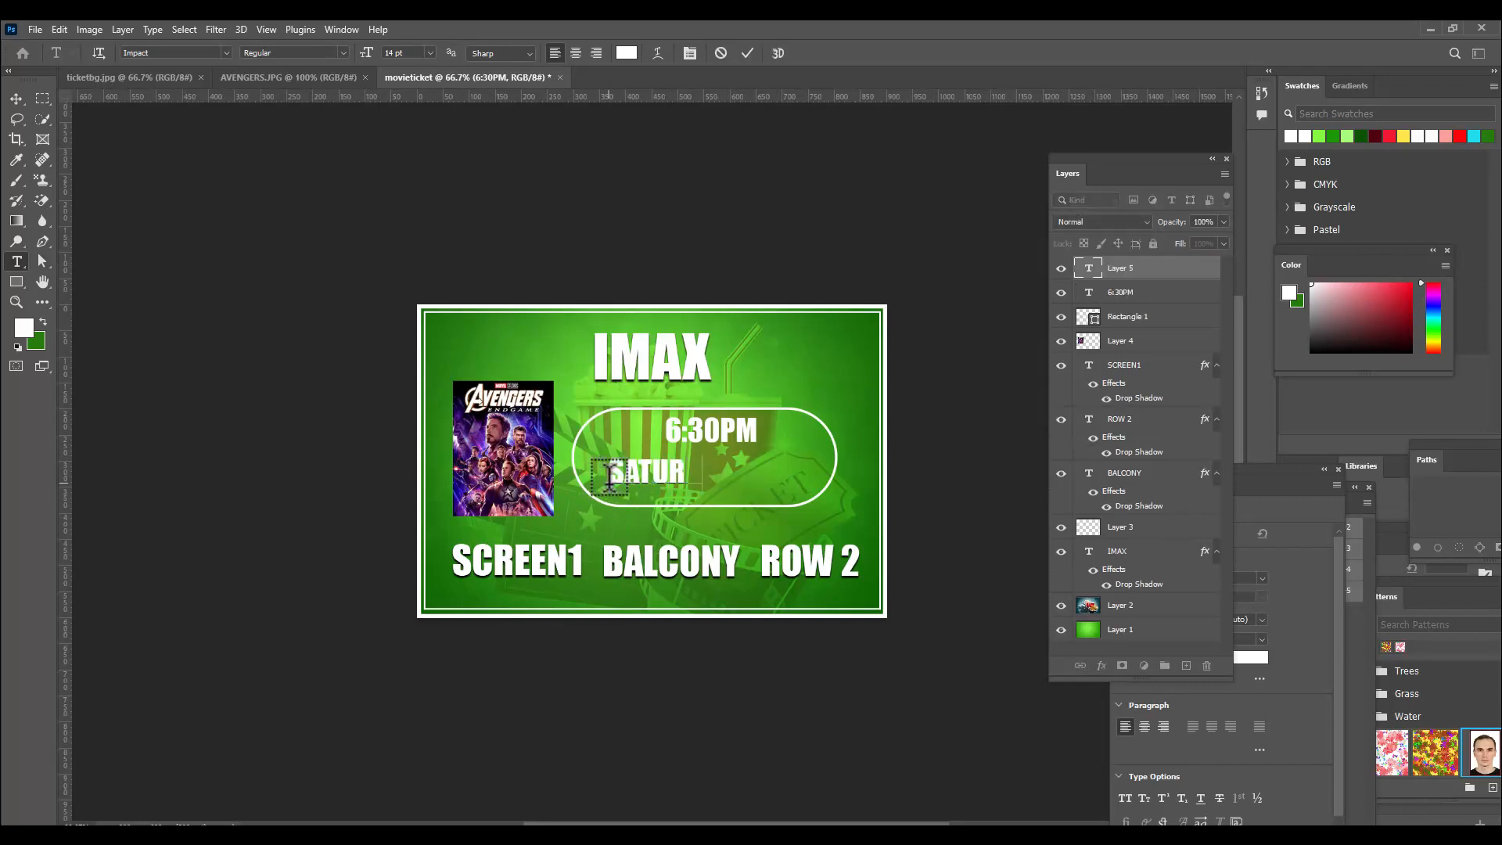
text(DAY | 25 FEB)
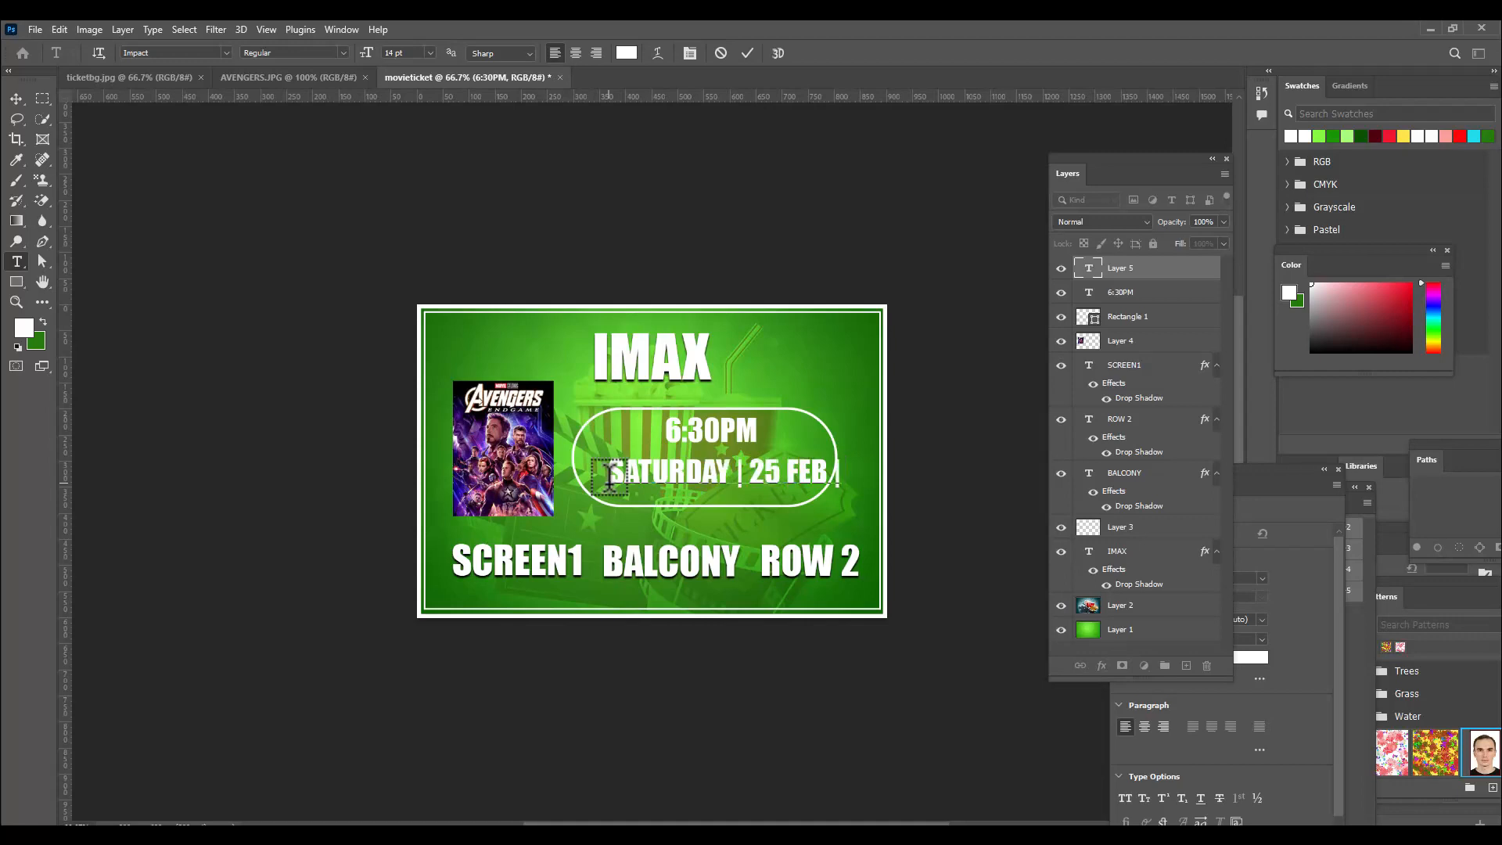
key(BackSpace)
key(BackSpace)
key(BackSpace)
text(TH | F)
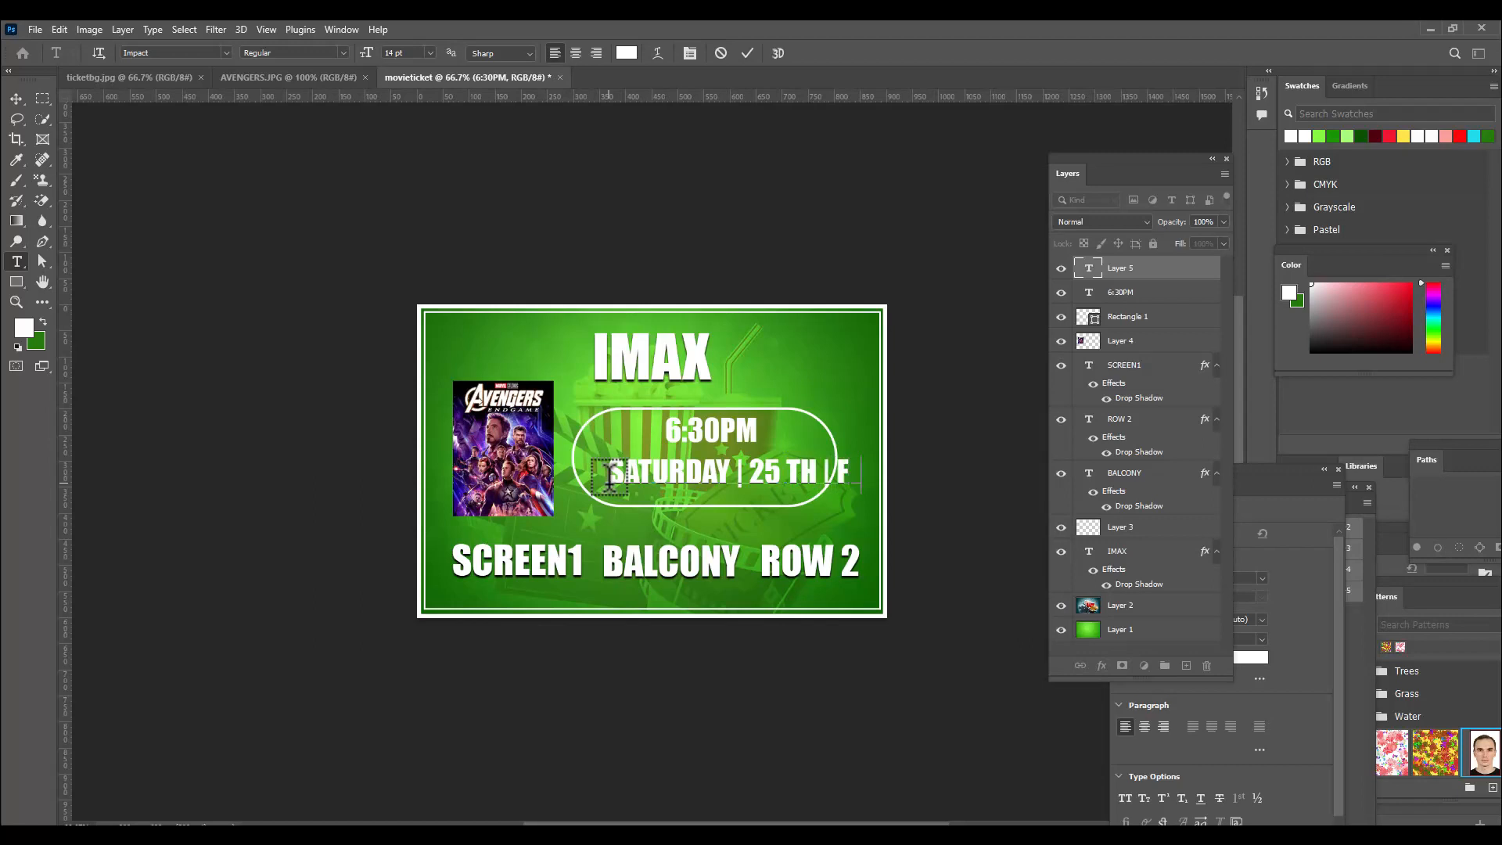
text(EBRUARY)
Scale the date text down to fit inside the rounded outline and center 6:30PM above it
click(15, 98)
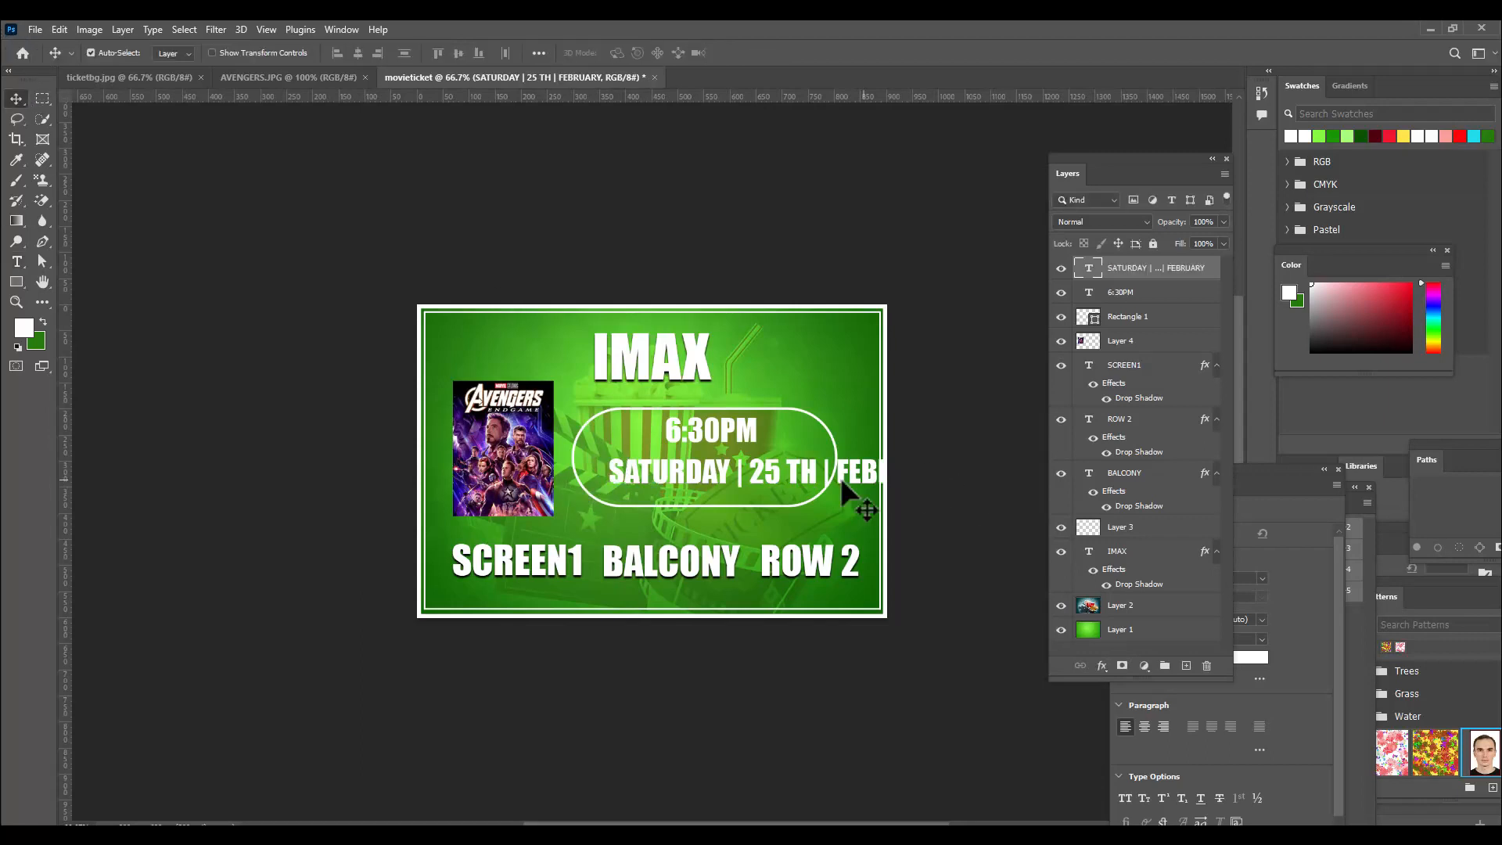
drag(814, 473, 702, 474)
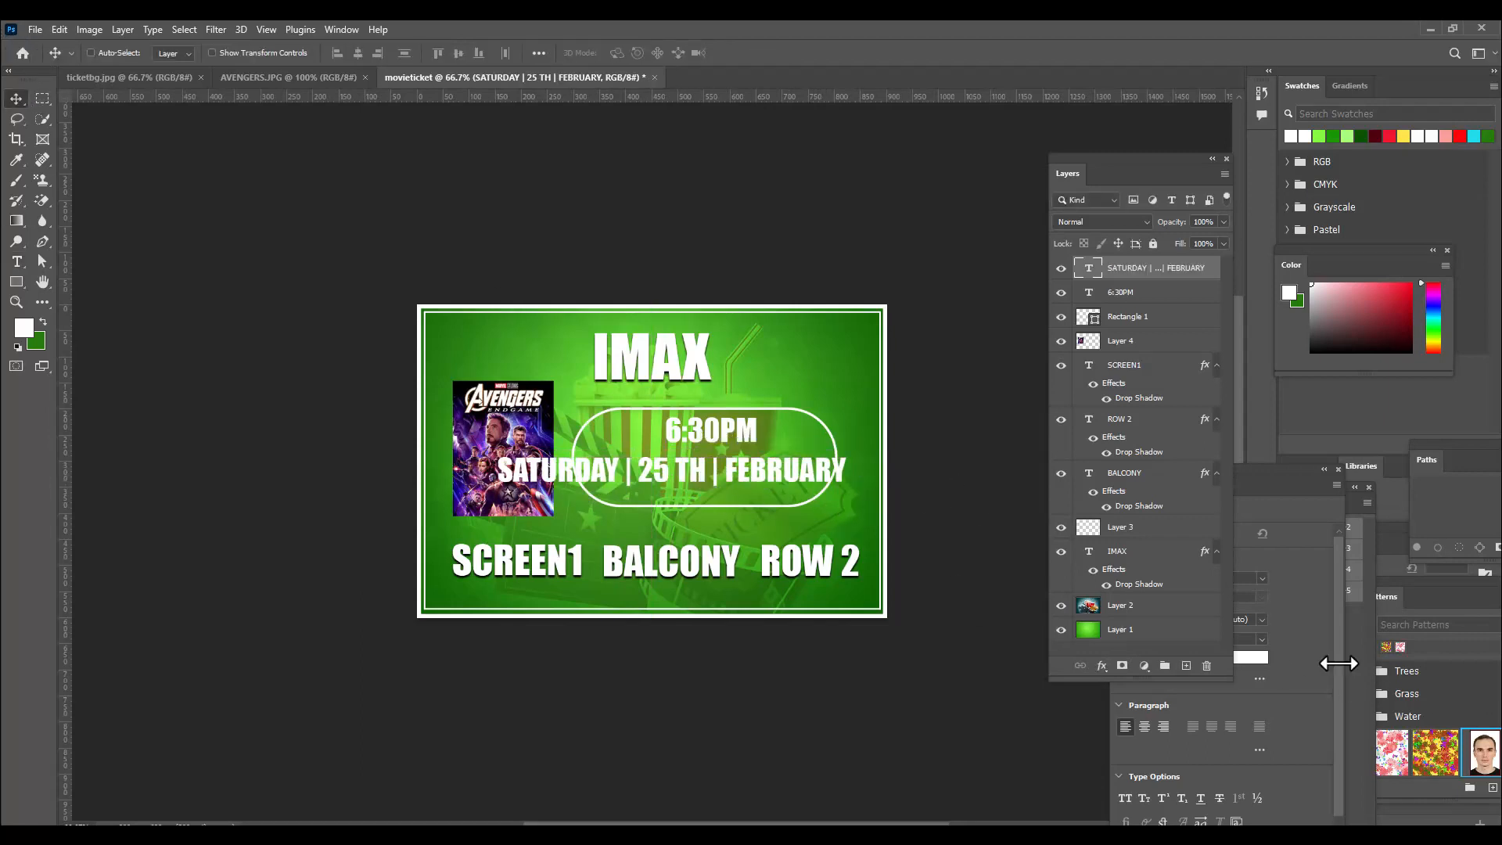
key(ctrl+t)
drag(846, 454, 819, 489)
key(Return)
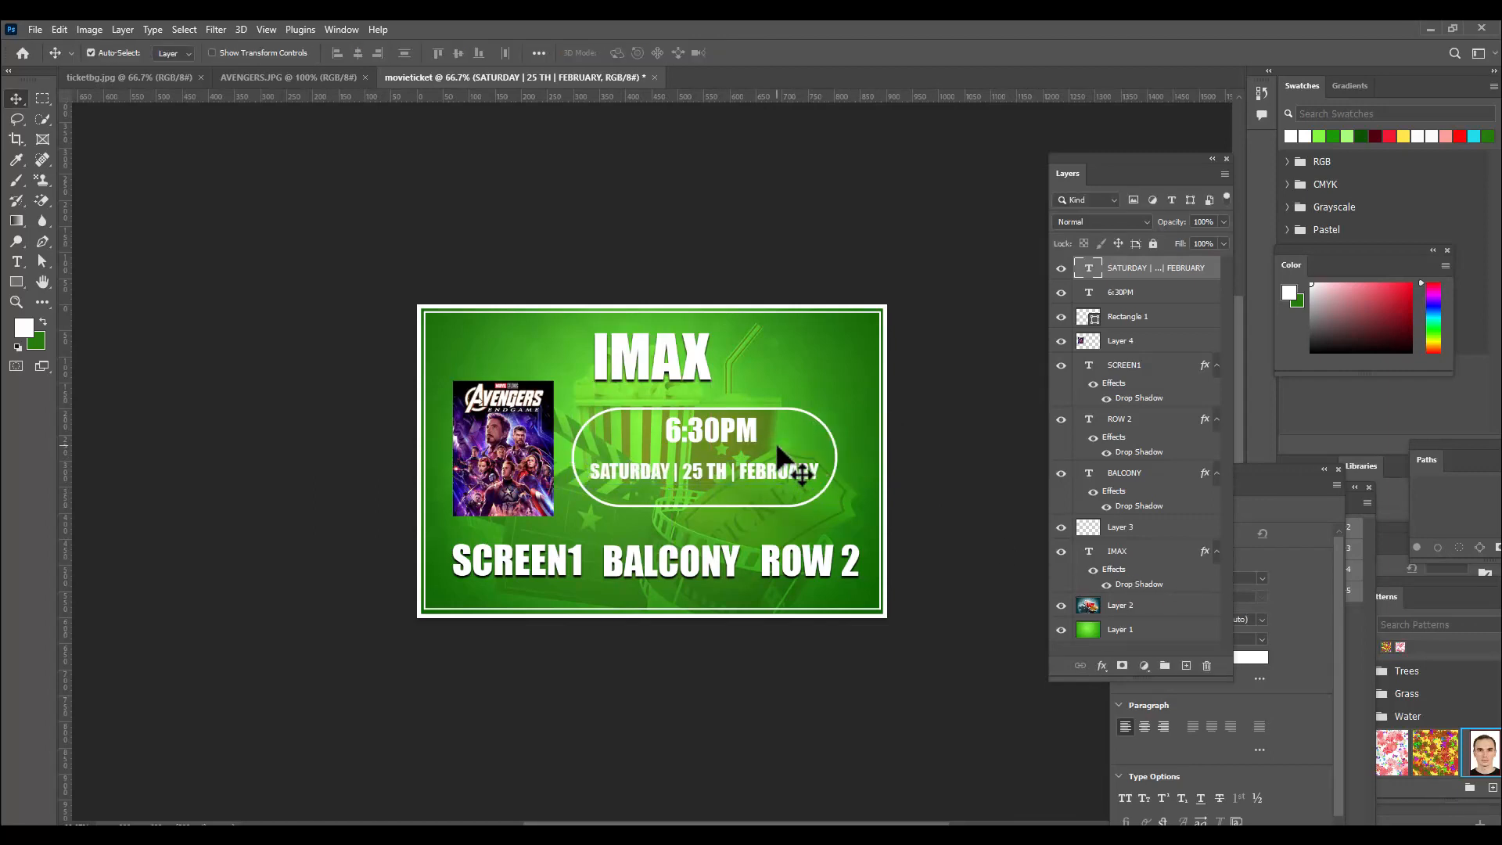
mouse_move(698, 438)
mouse_down()
mouse_move(686, 444)
mouse_move(704, 426)
mouse_up()
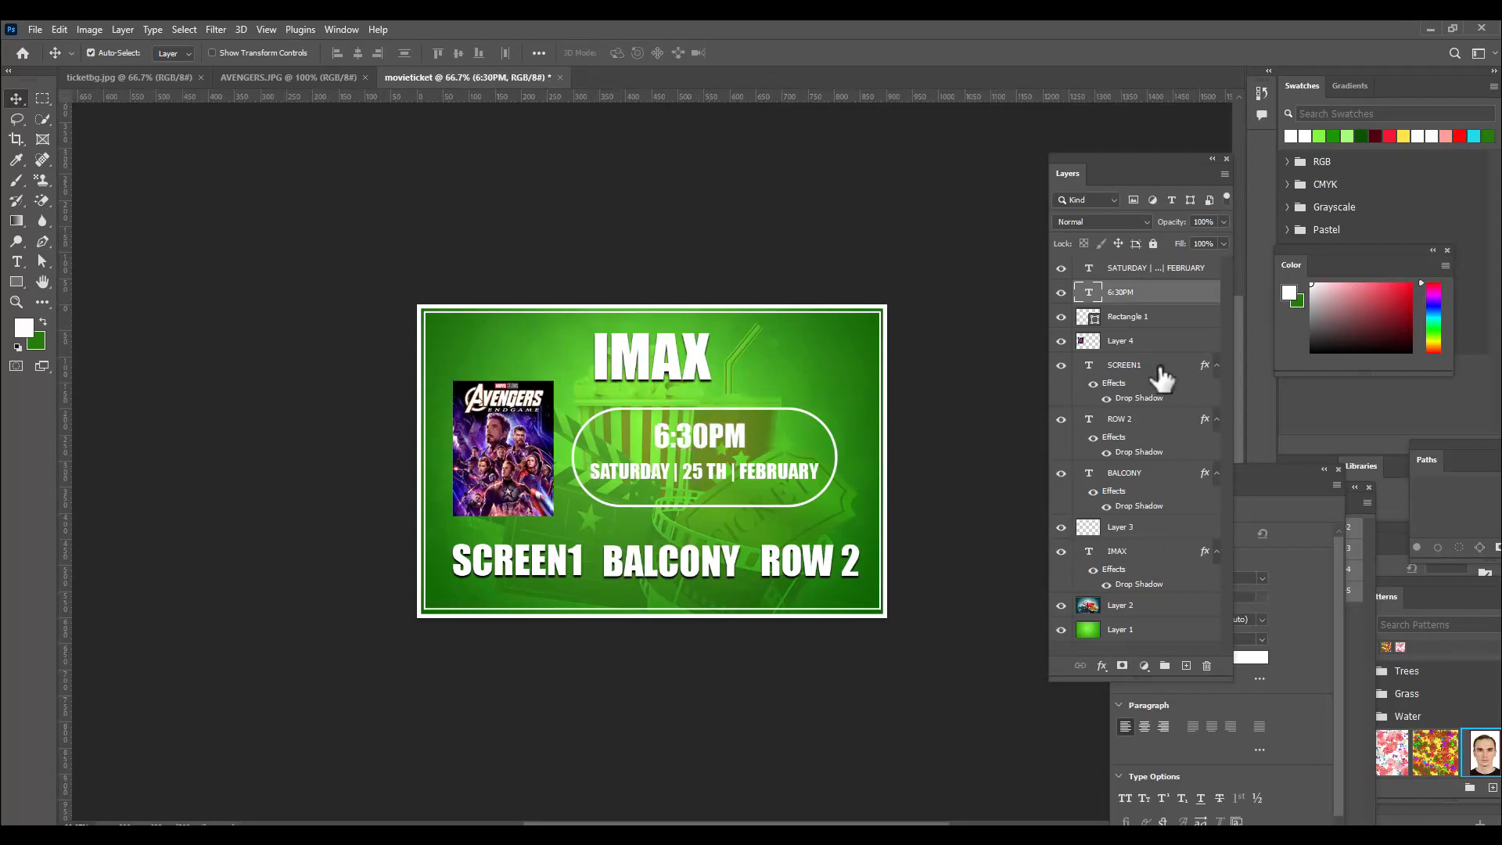
Add a black drop shadow to the 6:30PM text and copy the effect to the date text
double_click(1177, 302)
drag(817, 124, 954, 110)
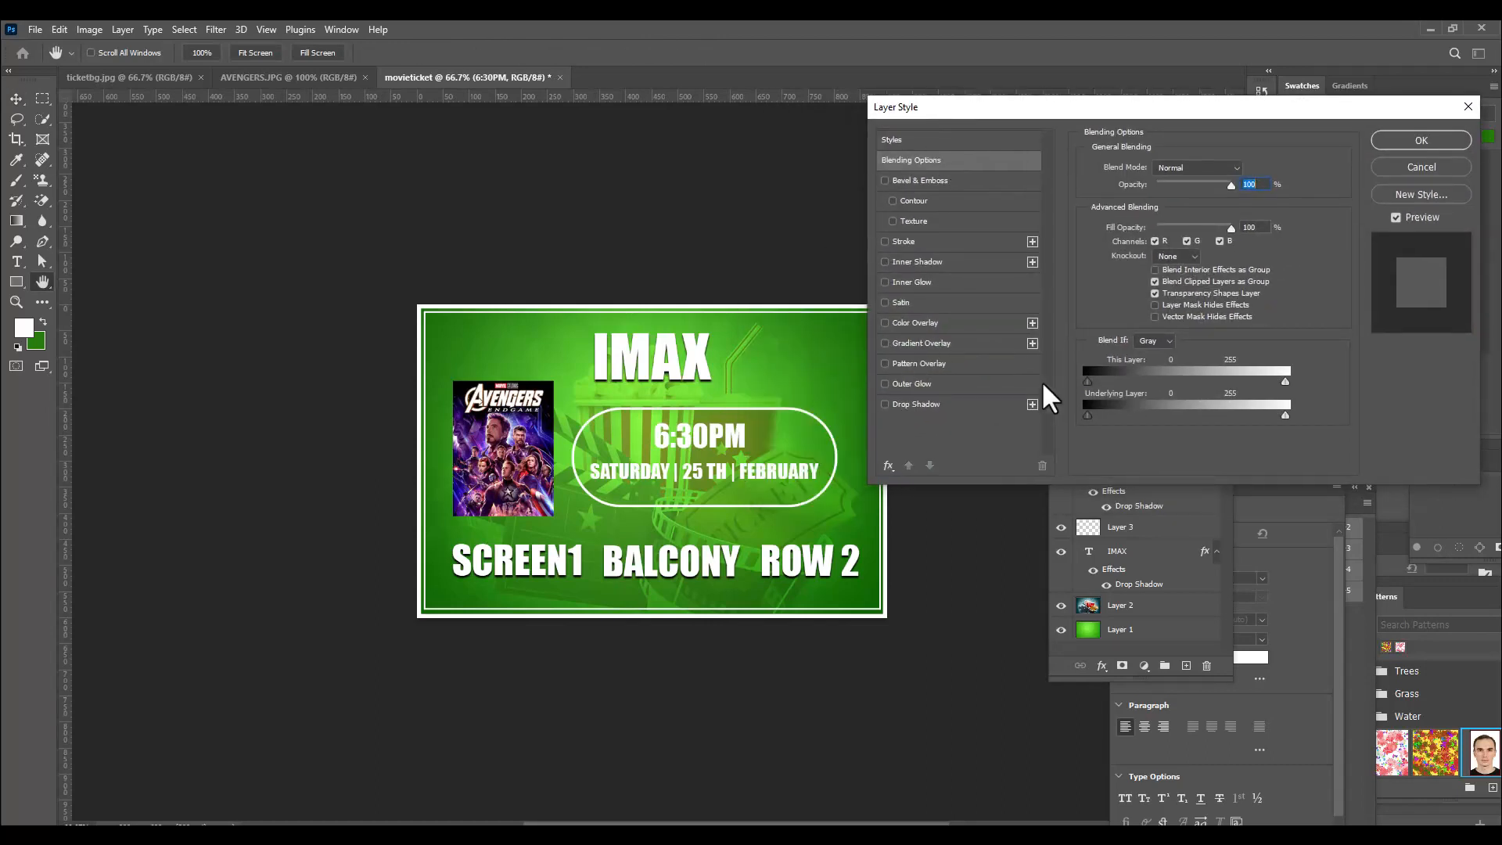
click(885, 404)
click(952, 413)
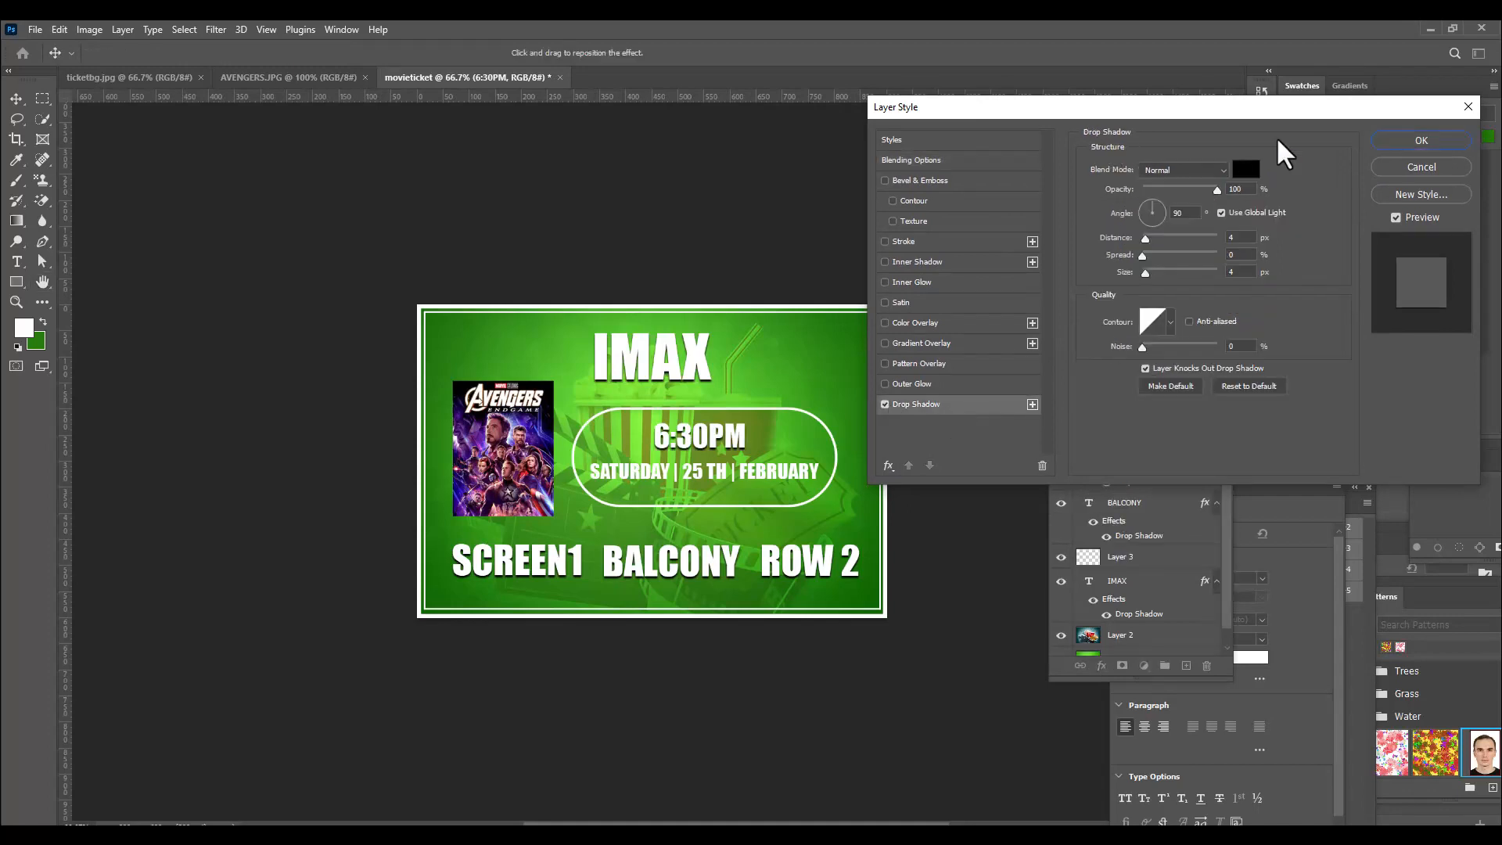
click(1285, 157)
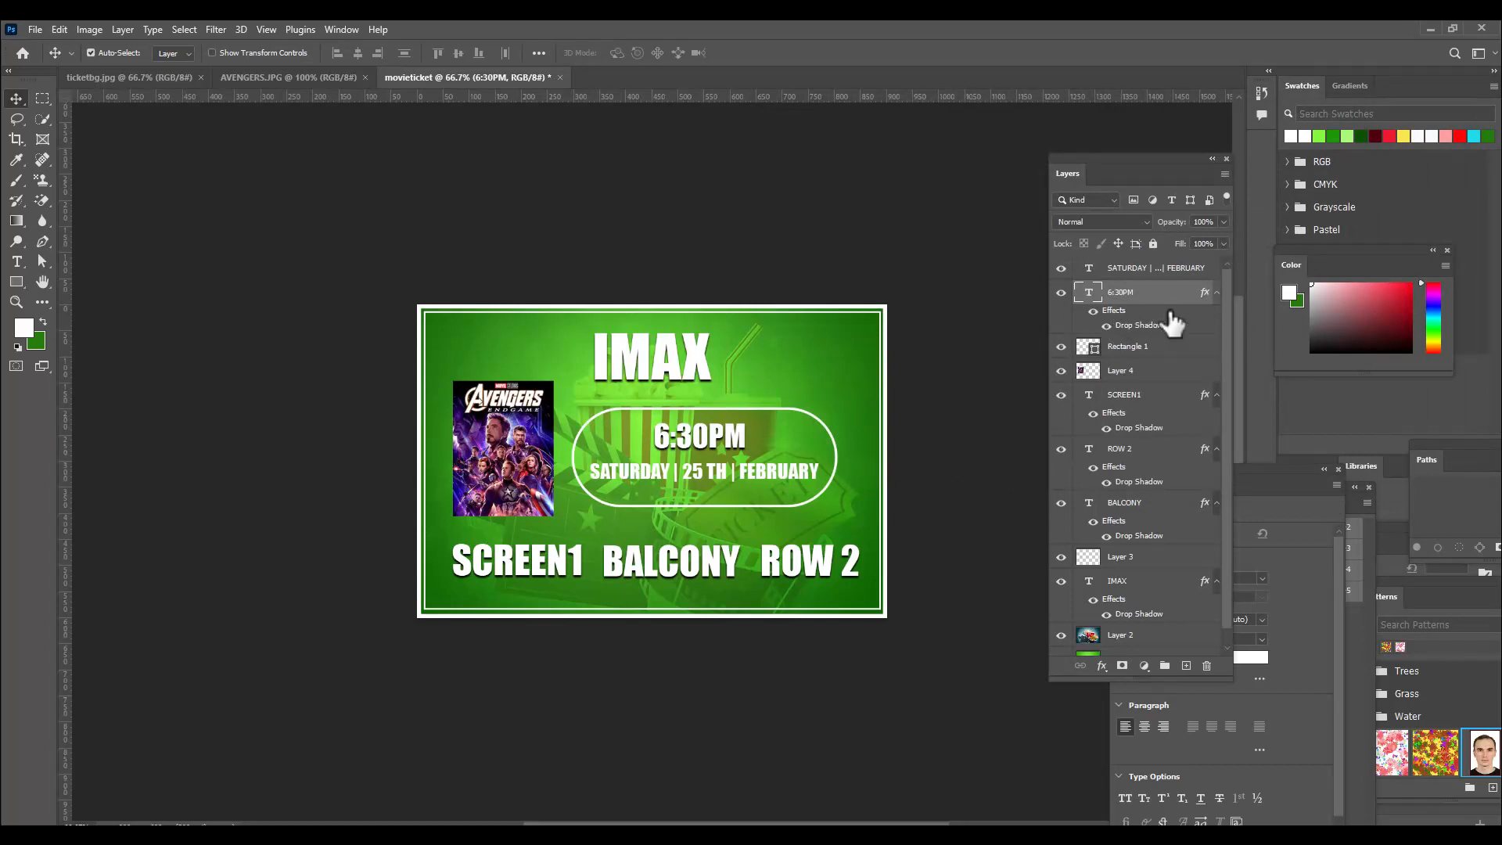
mouse_move(1205, 296)
mouse_down()
mouse_move(1202, 267)
mouse_move(1211, 282)
mouse_up()
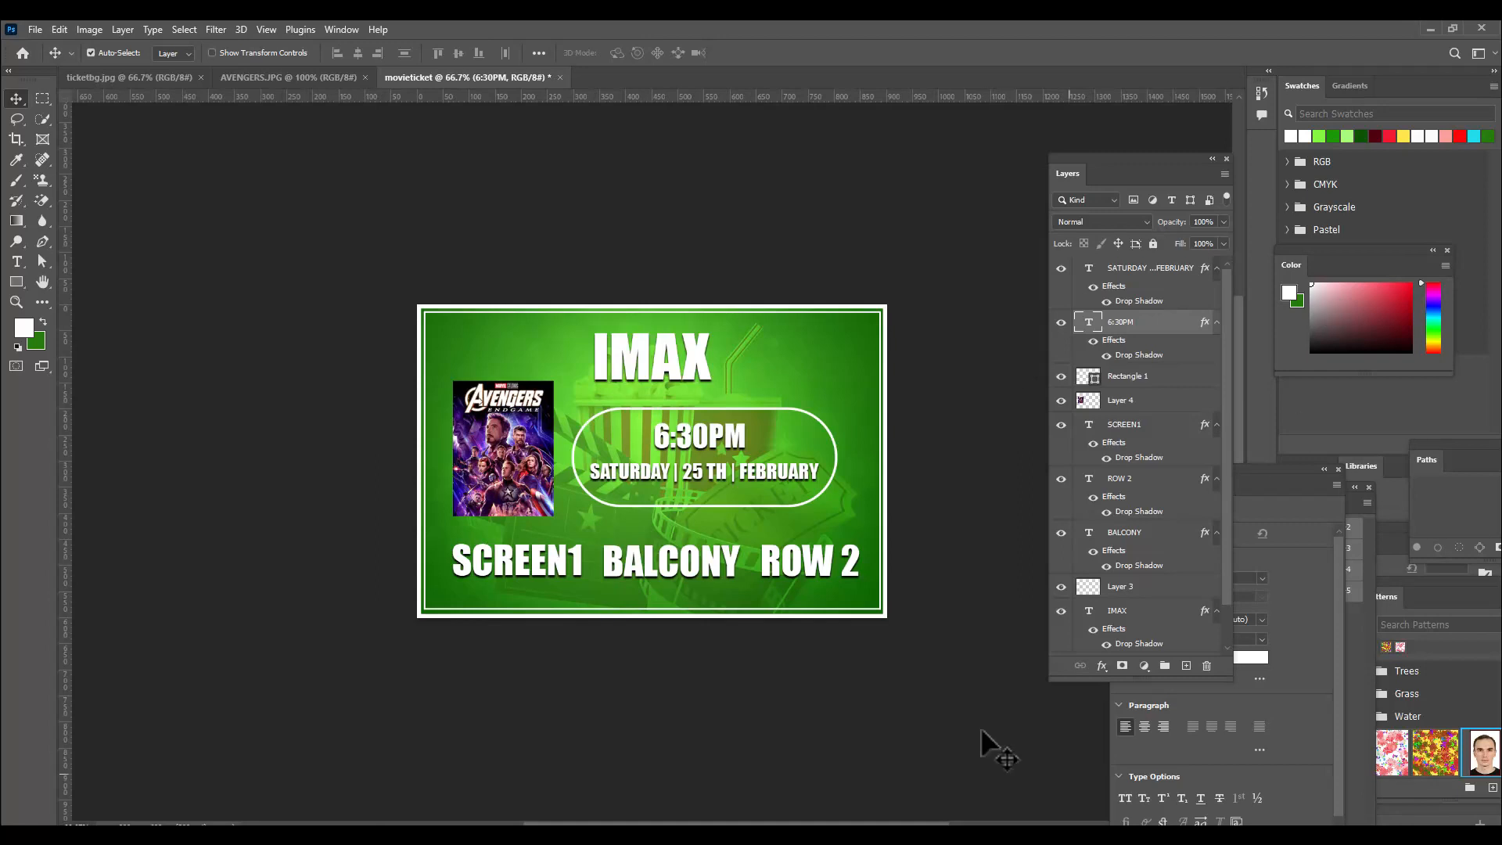
Define the finished ticket as a pattern named MOVIETICKETCOPIES
click(50, 30)
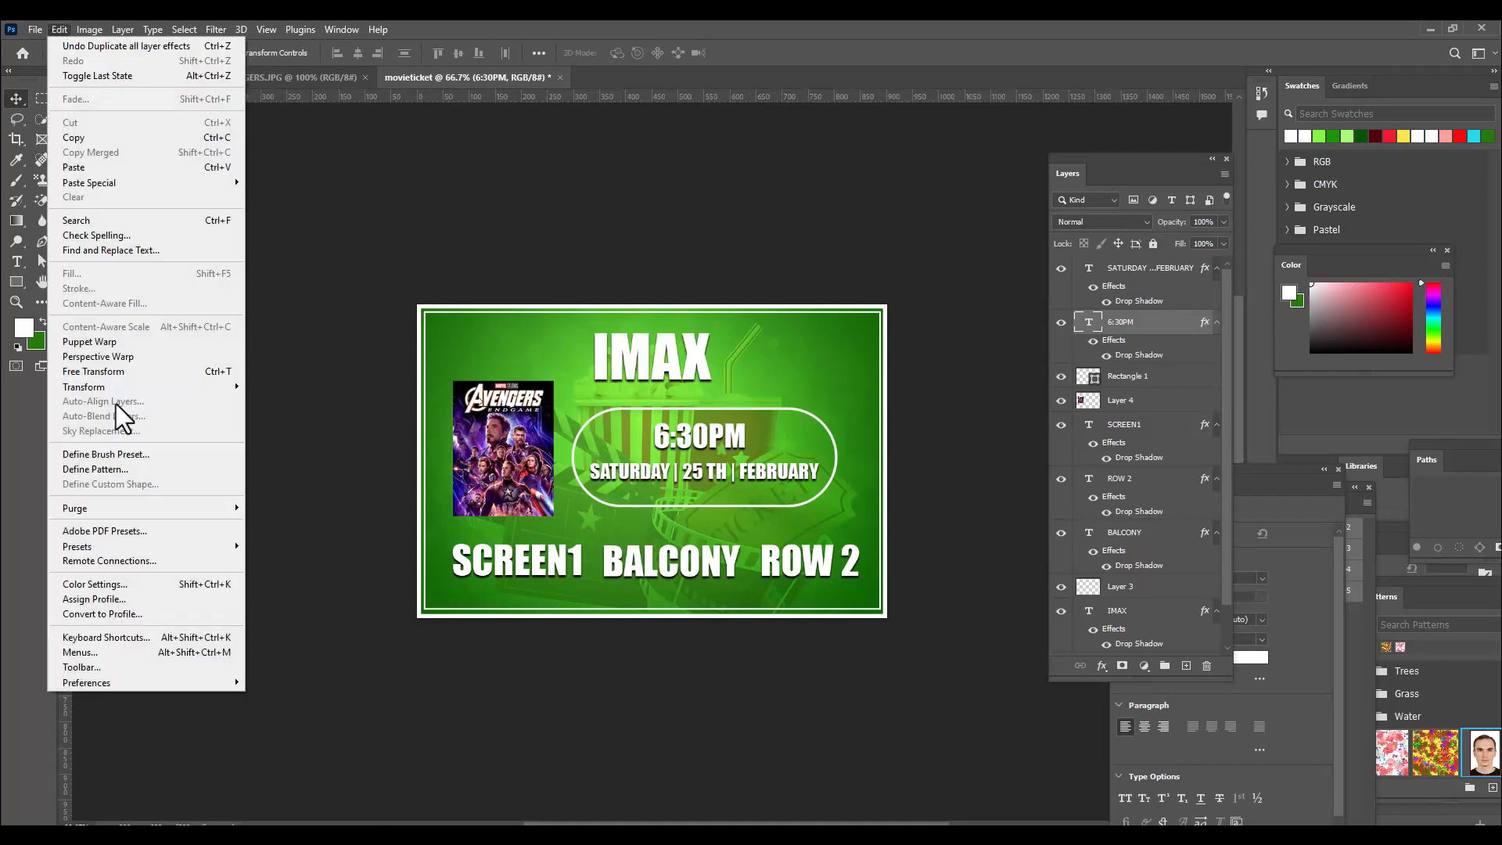
click(137, 468)
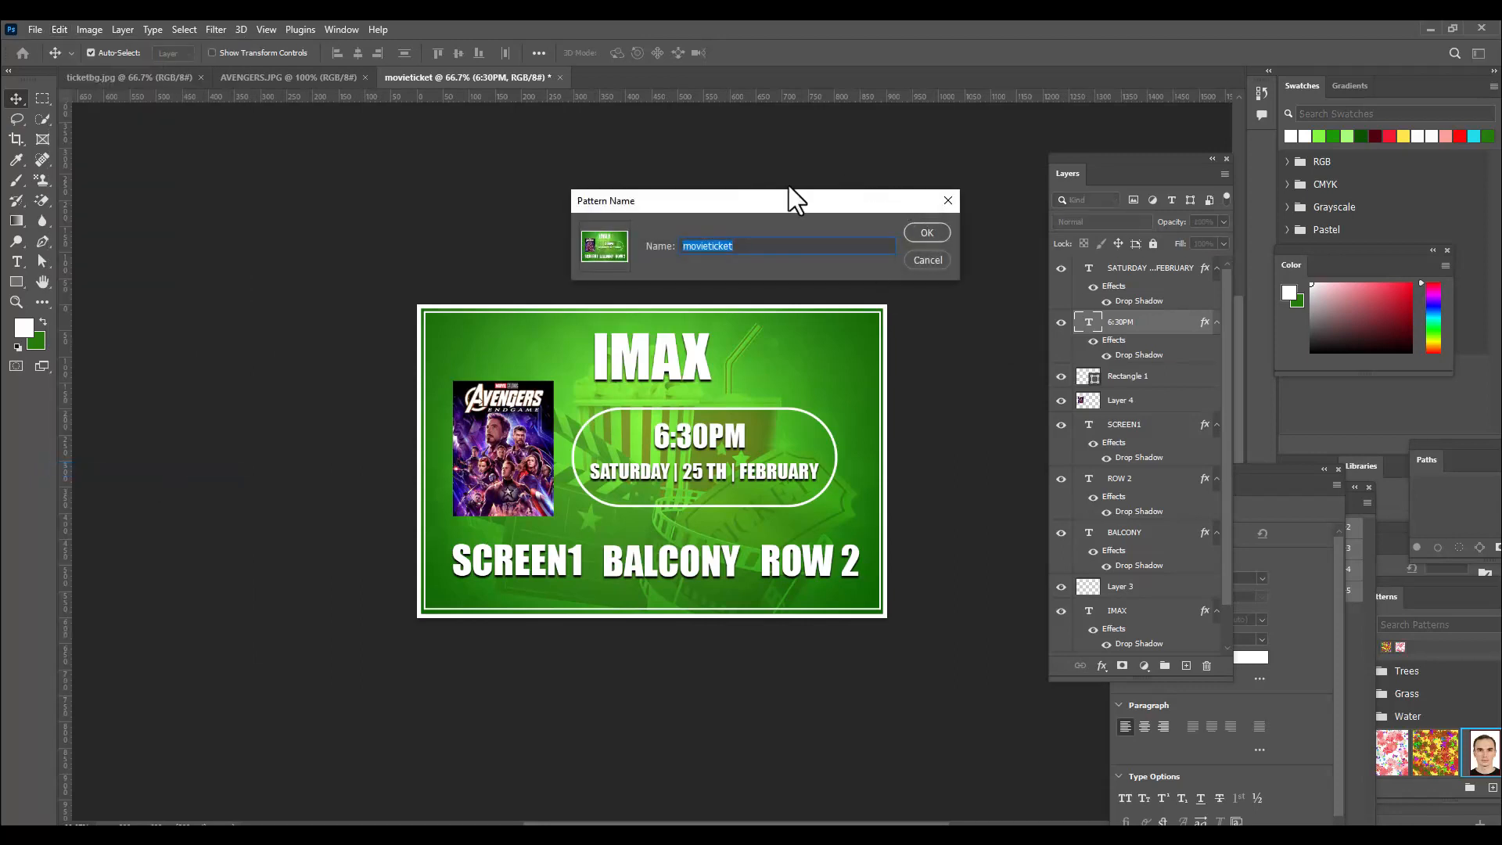
drag(760, 197, 805, 171)
click(803, 225)
double_click(806, 226)
text(MO)
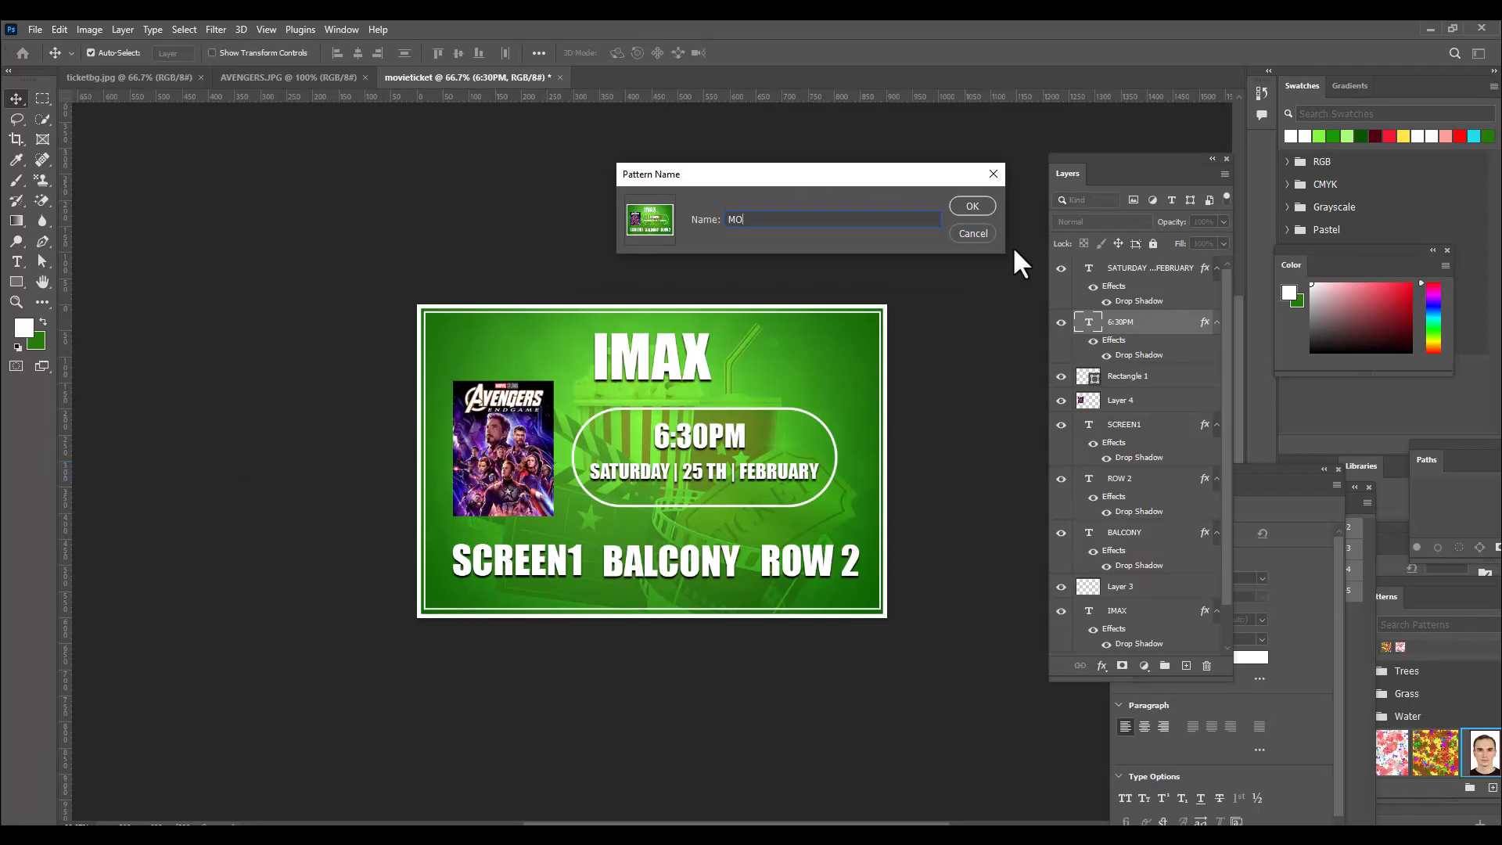
text(VIETICKETCOPIES)
click(959, 206)
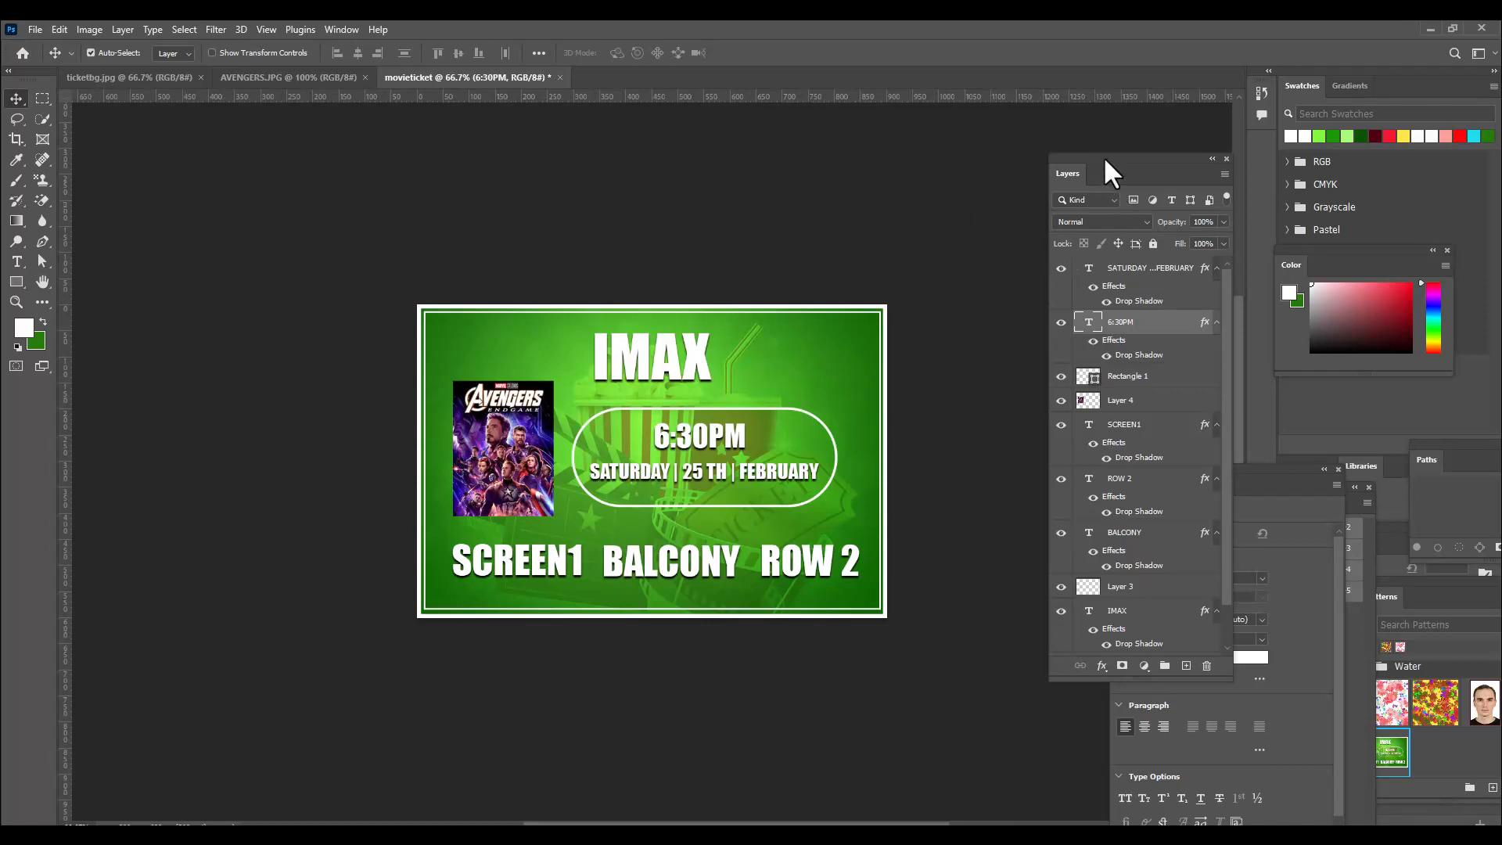
Check the ticket's image size in inches and leave it without applying changes
drag(1105, 161, 1098, 161)
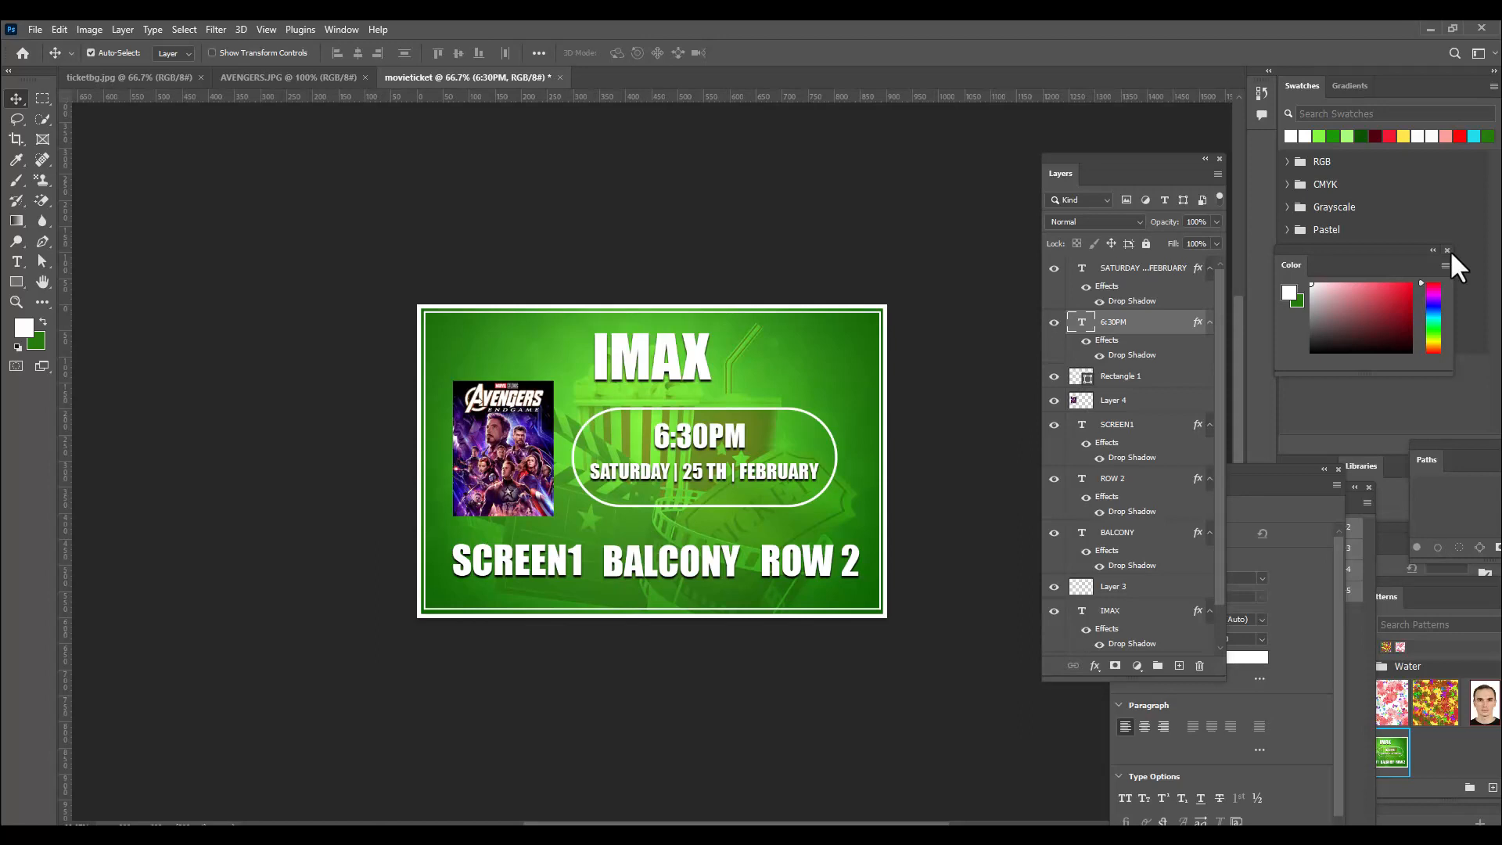
key(ctrl)
key(ctrl+alt+i)
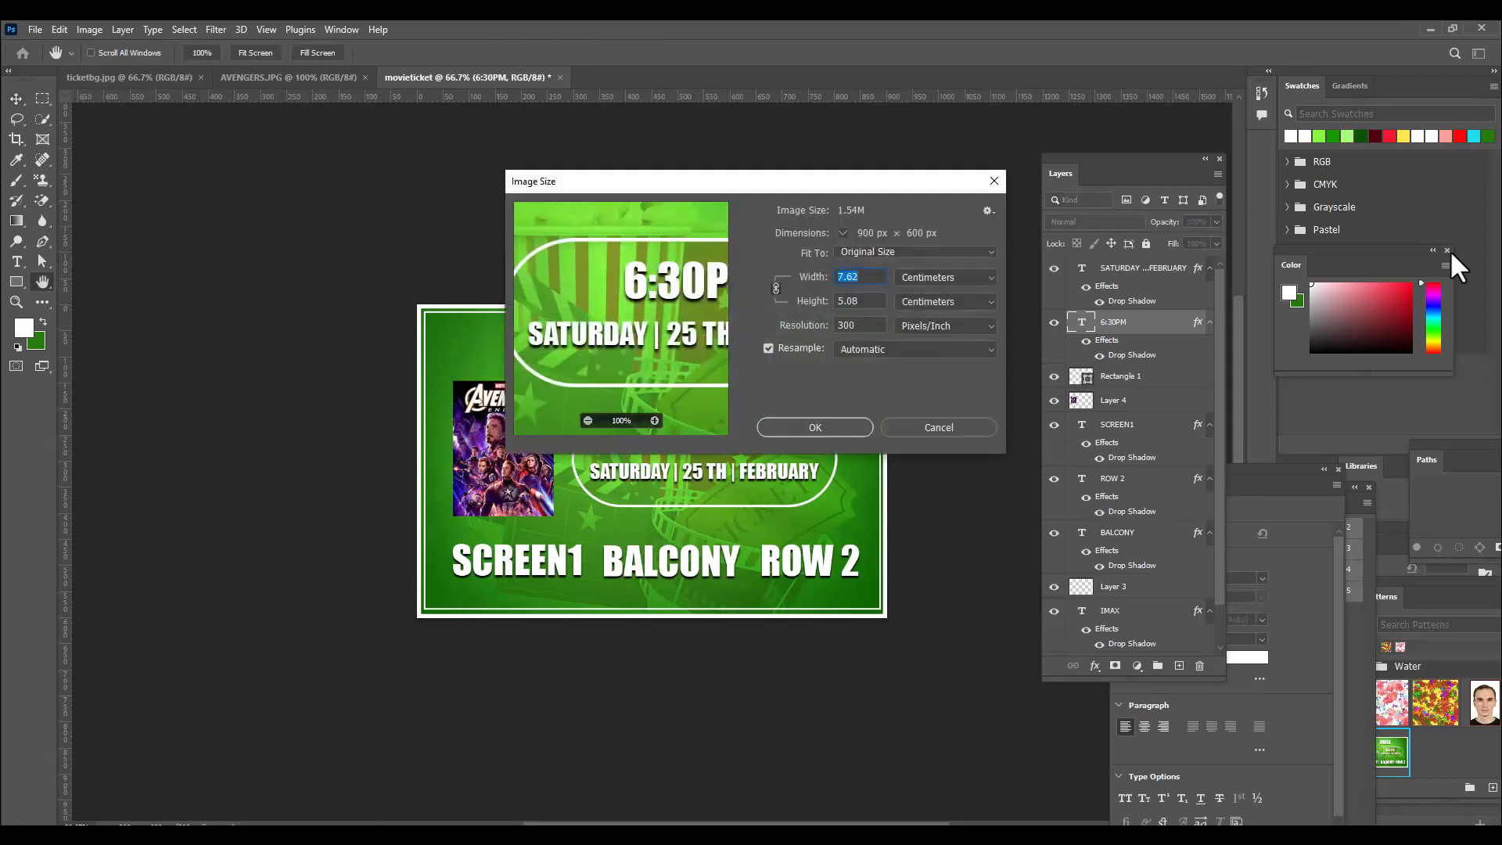
click(934, 278)
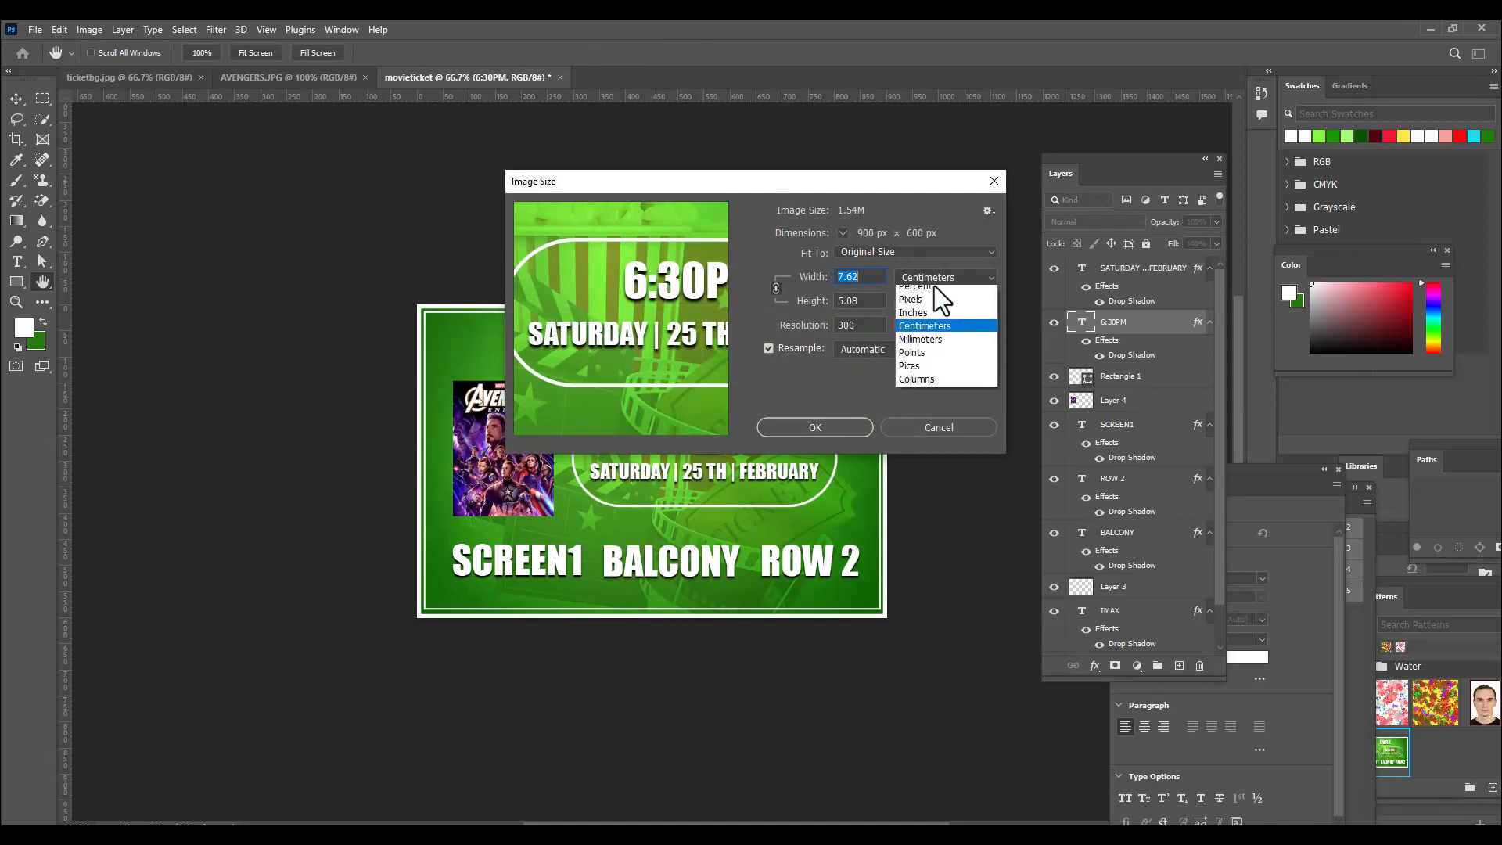
click(935, 316)
drag(869, 282, 804, 304)
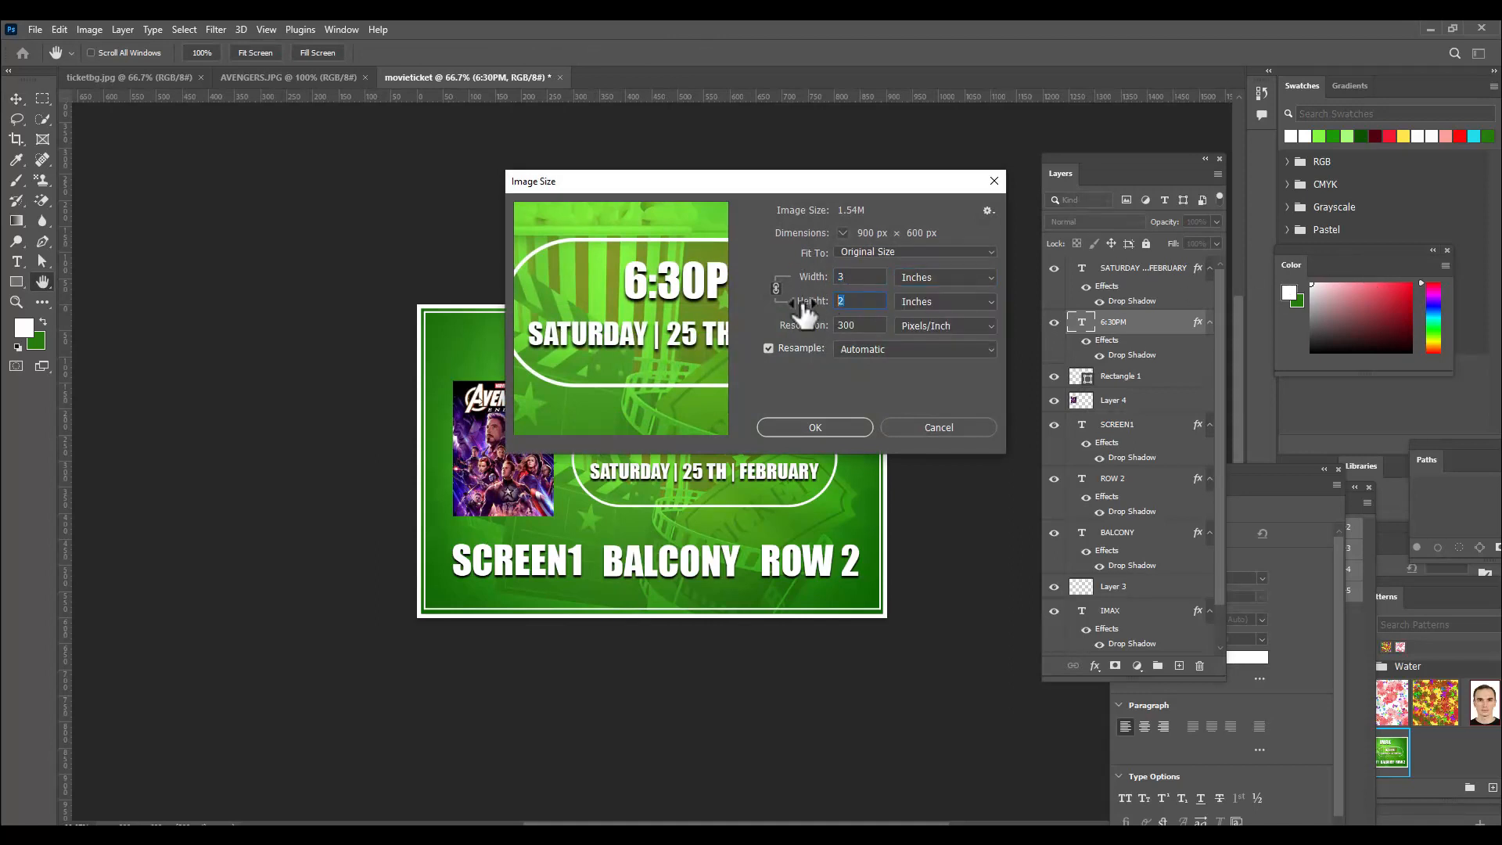
drag(850, 190, 827, 187)
click(907, 427)
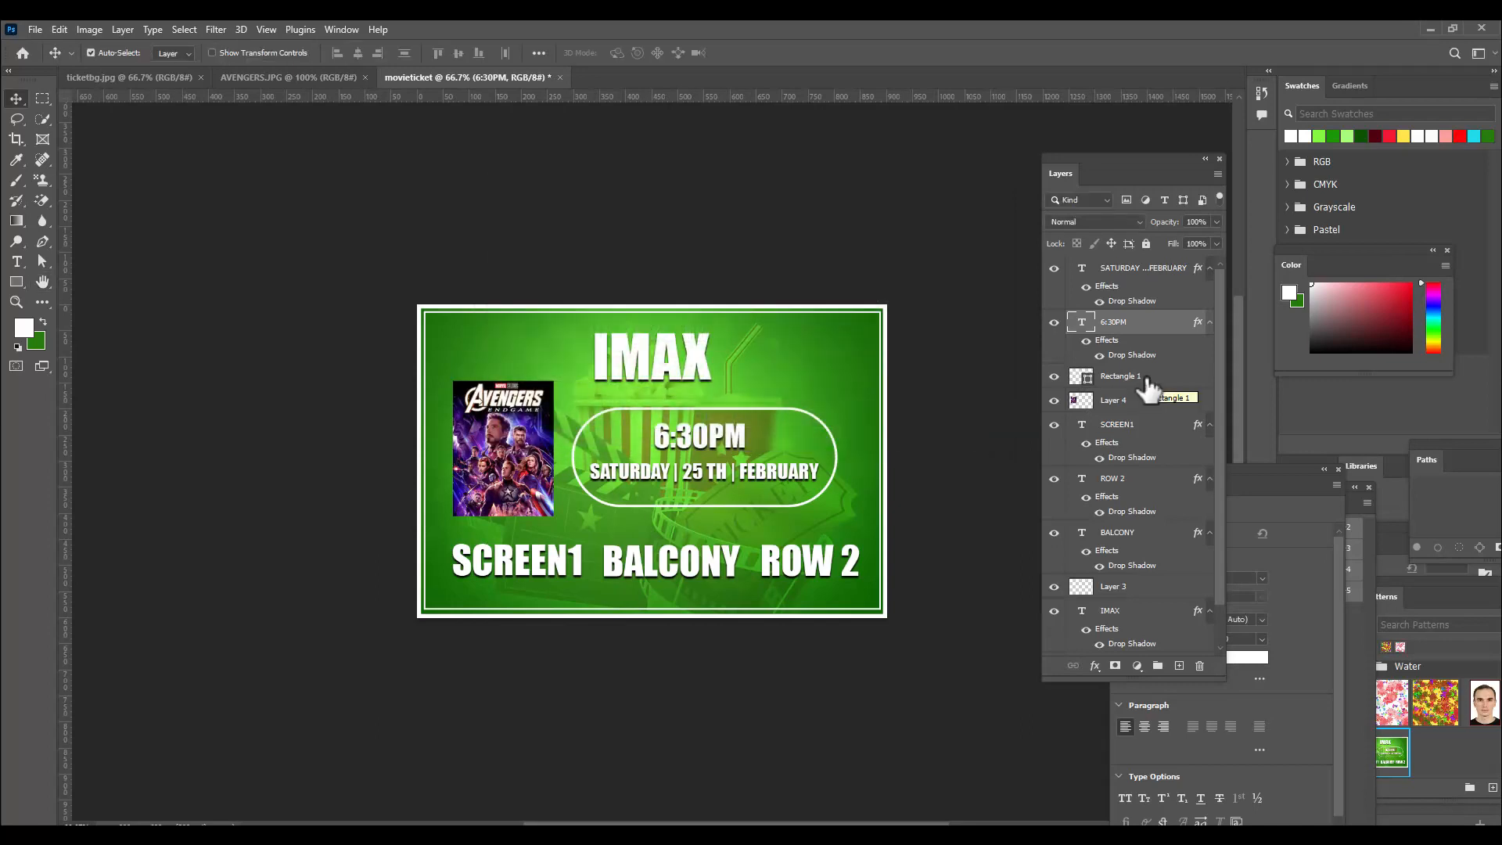
Create a transparent RGB document named TICKETCOPIES, 30 x 20 inches at 300 pixels per inch
key(ctrl+n)
click(890, 291)
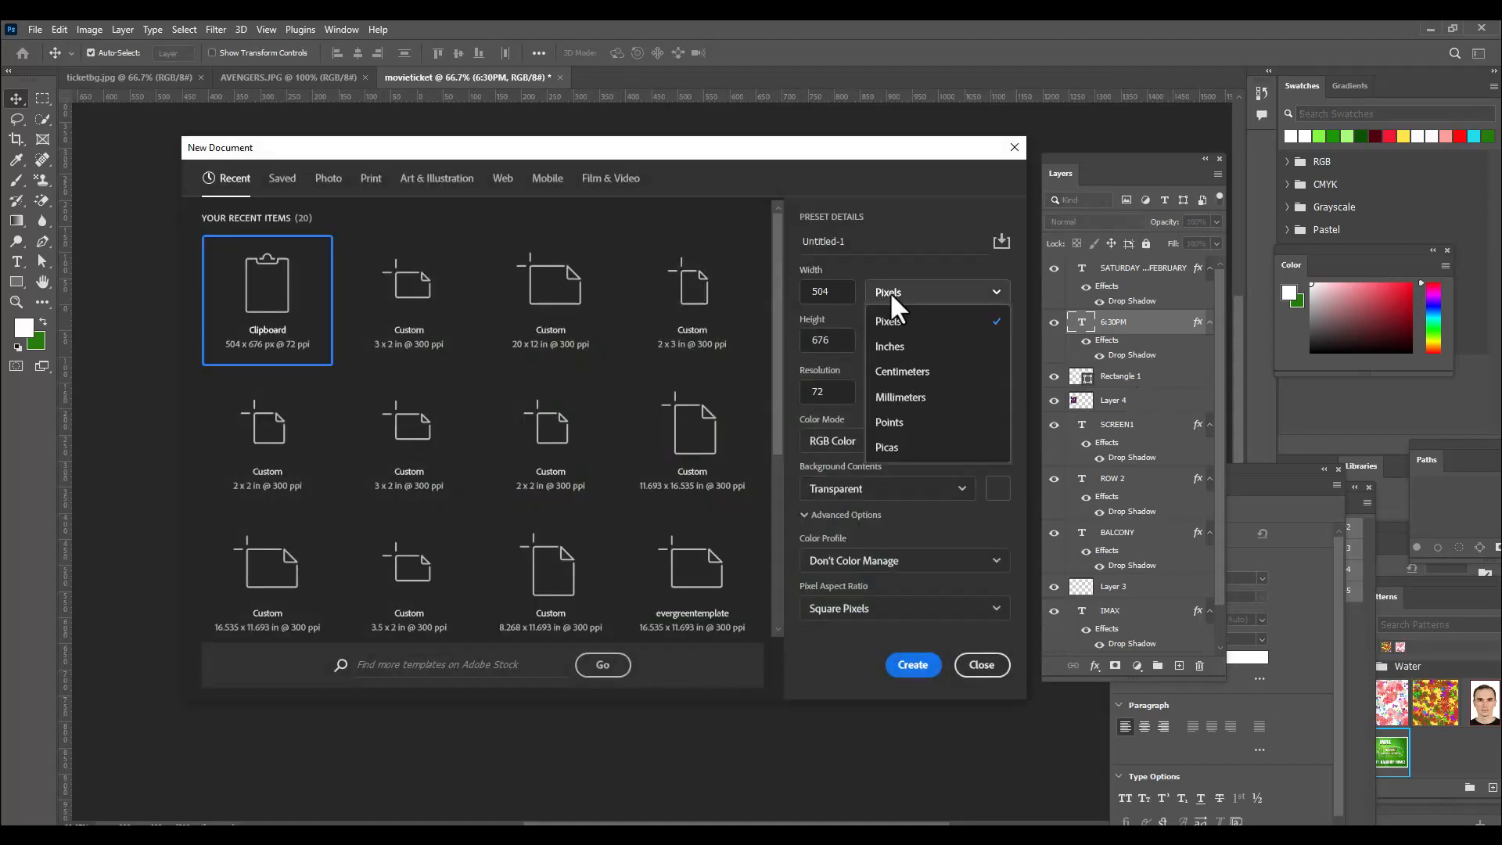
click(892, 345)
text(30)
click(841, 347)
text(20)
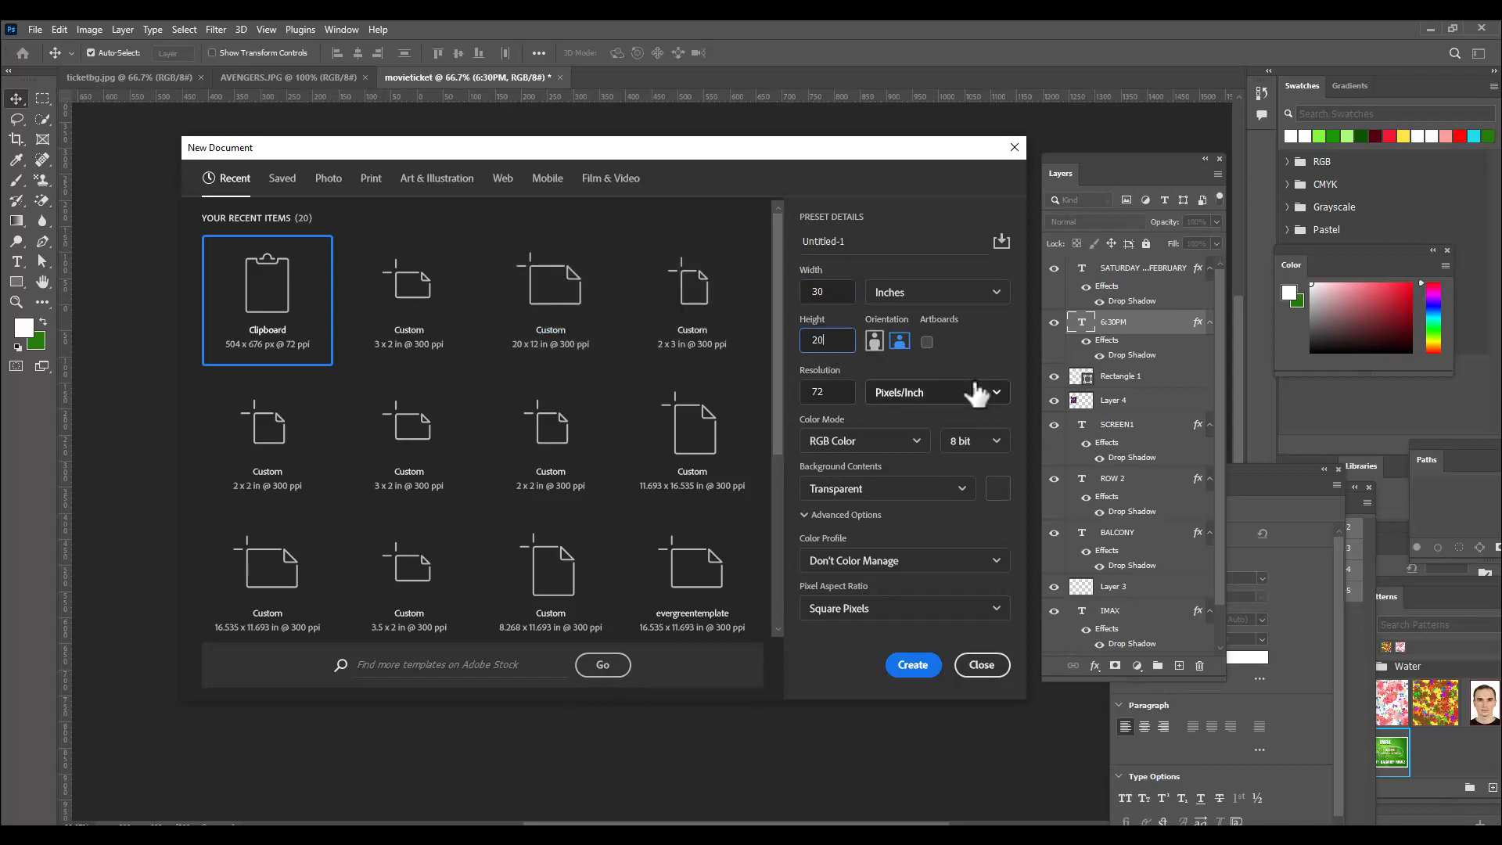
click(827, 392)
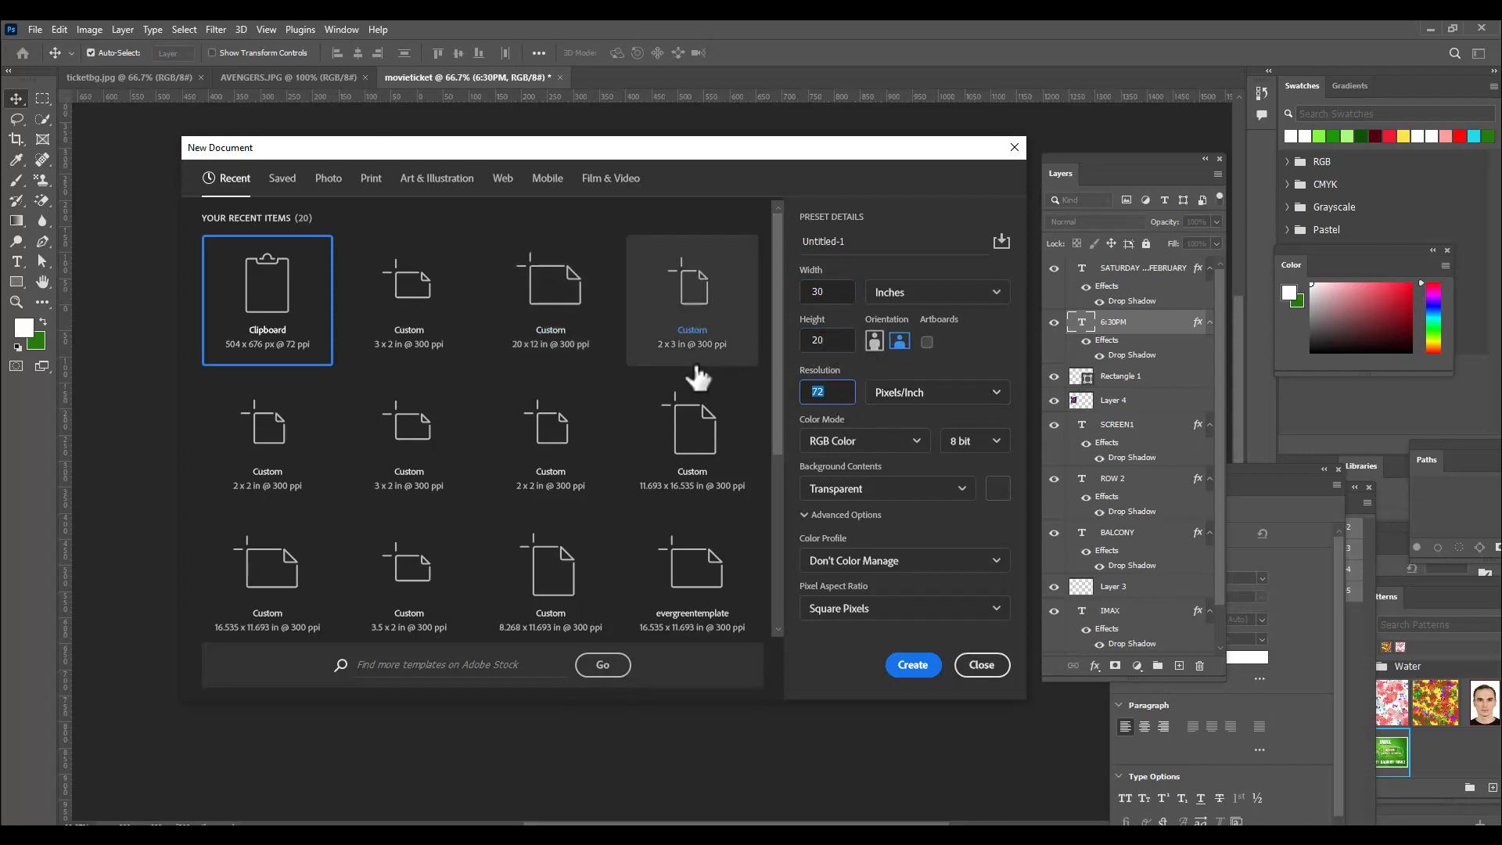
text(300)
click(805, 241)
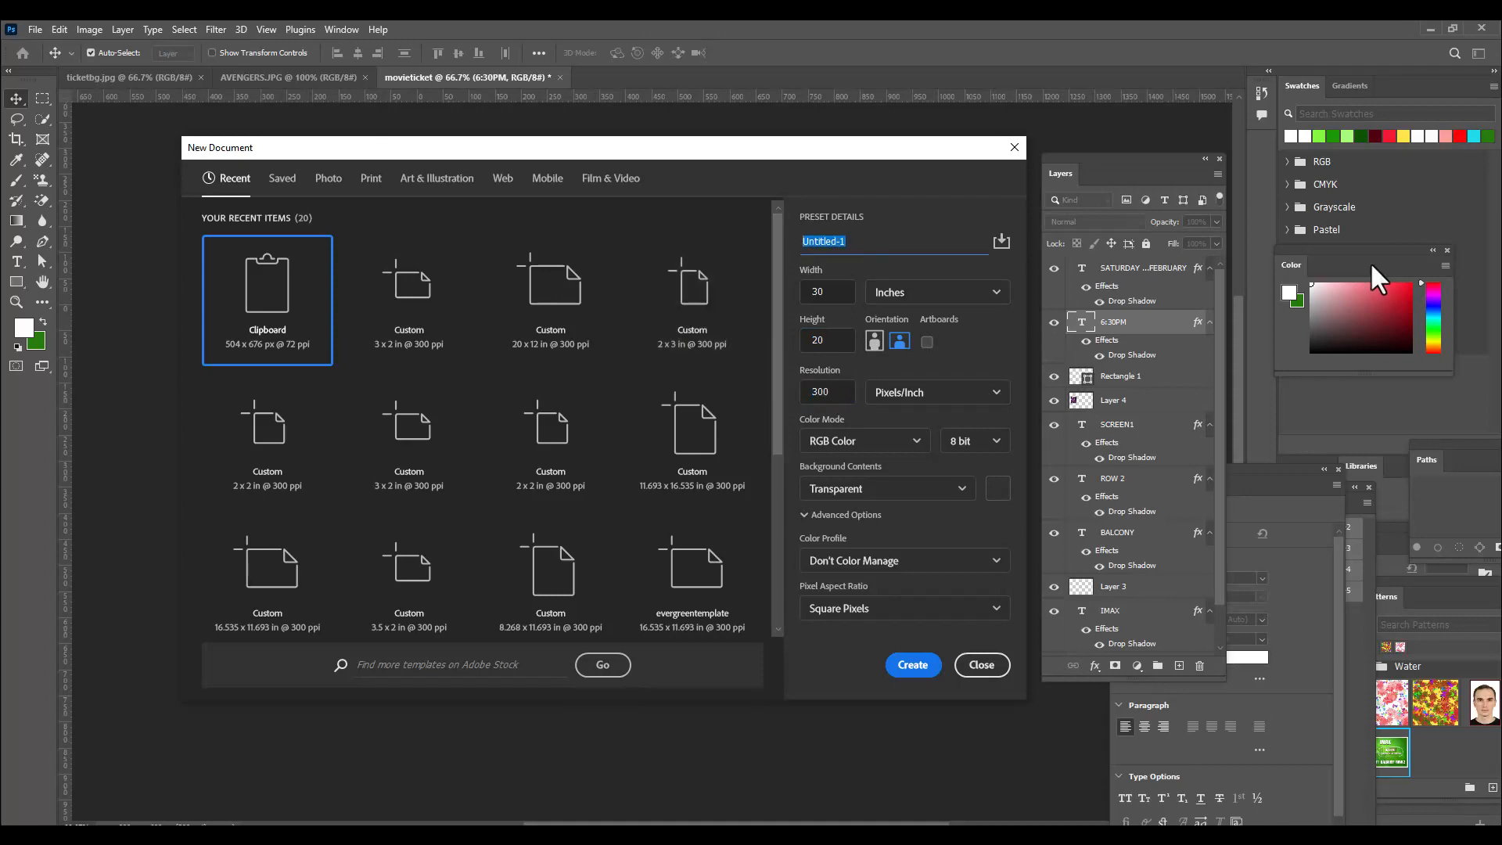
text(TICKETCOPIES)
click(914, 666)
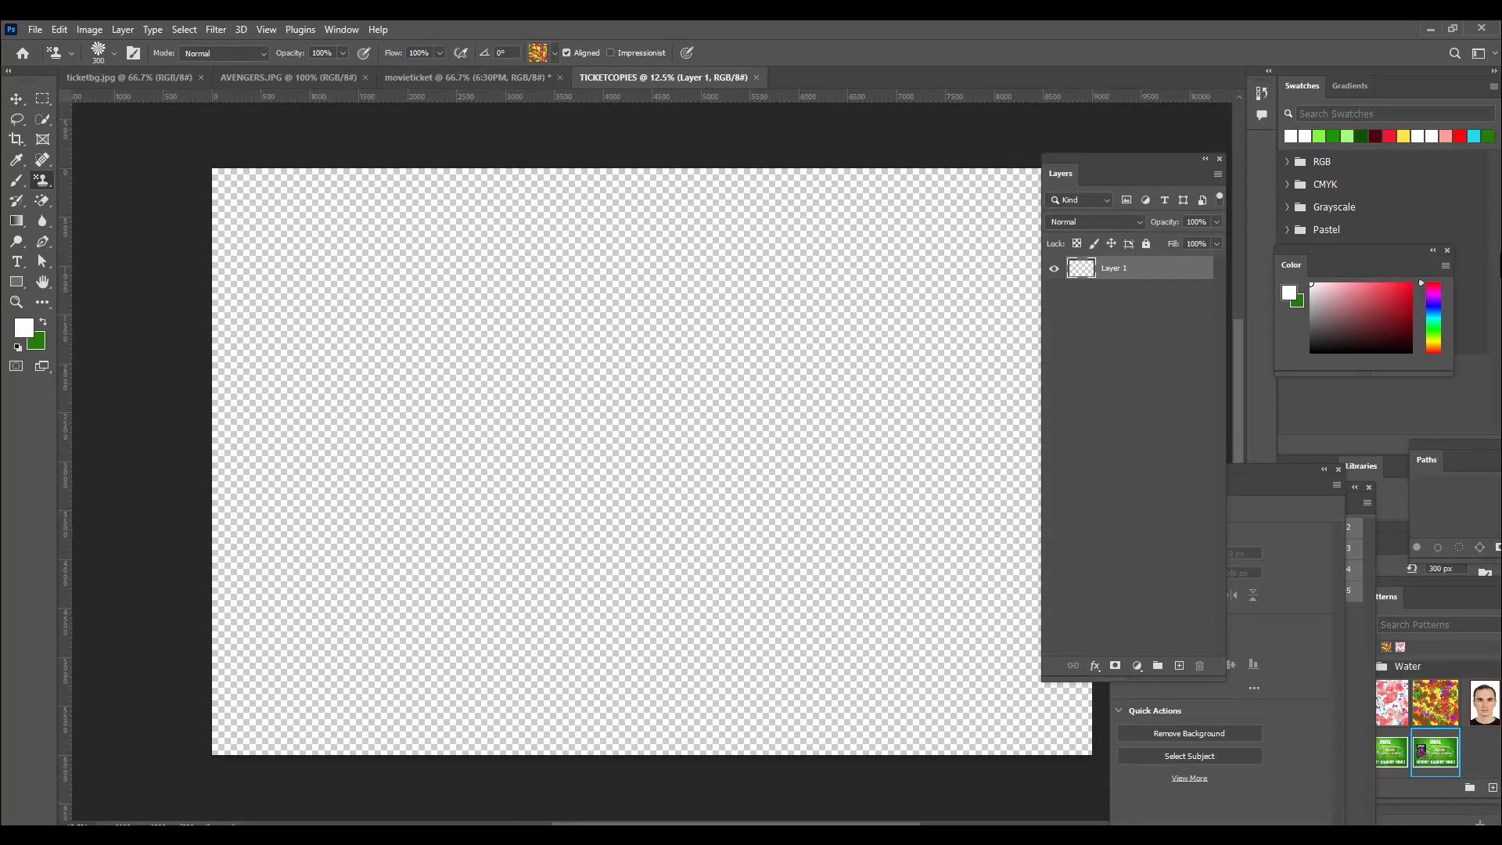
Fill the empty layer with the custom pattern of the finished movie ticket, in Normal mode at 100% opacity
click(58, 29)
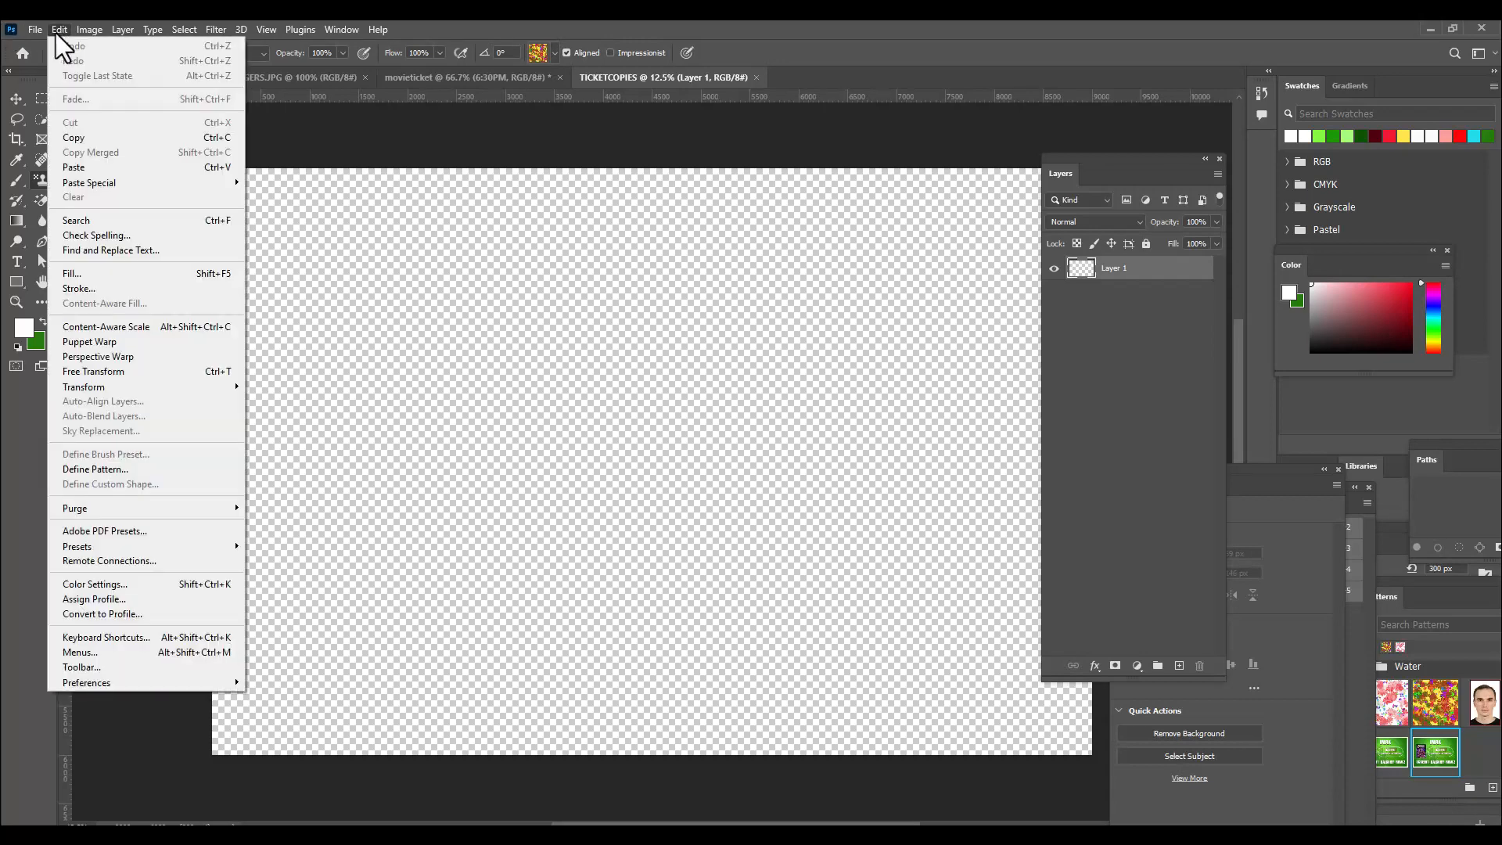
click(114, 275)
drag(762, 183, 671, 214)
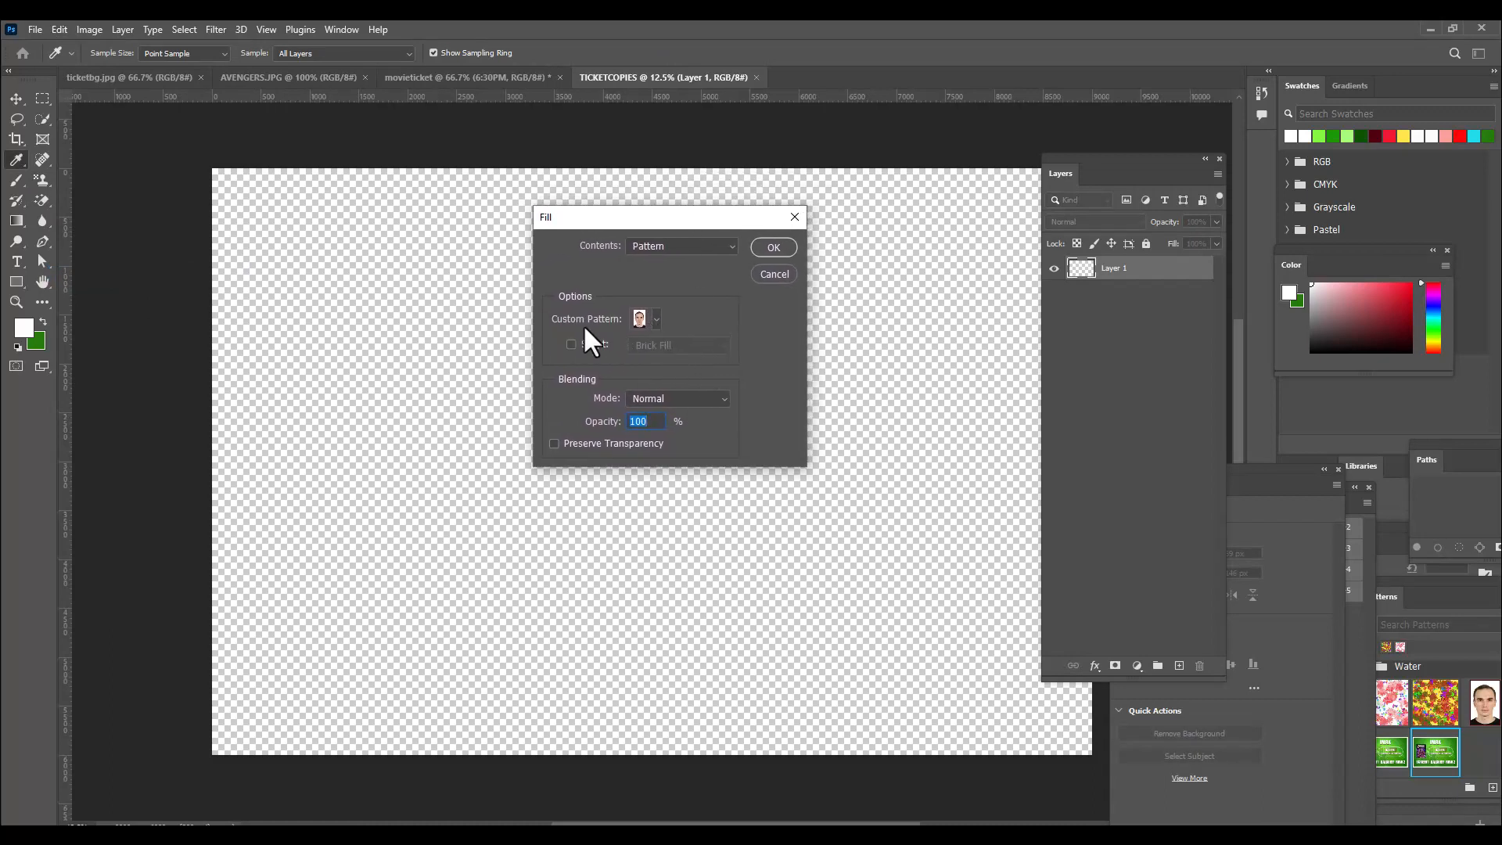
click(656, 319)
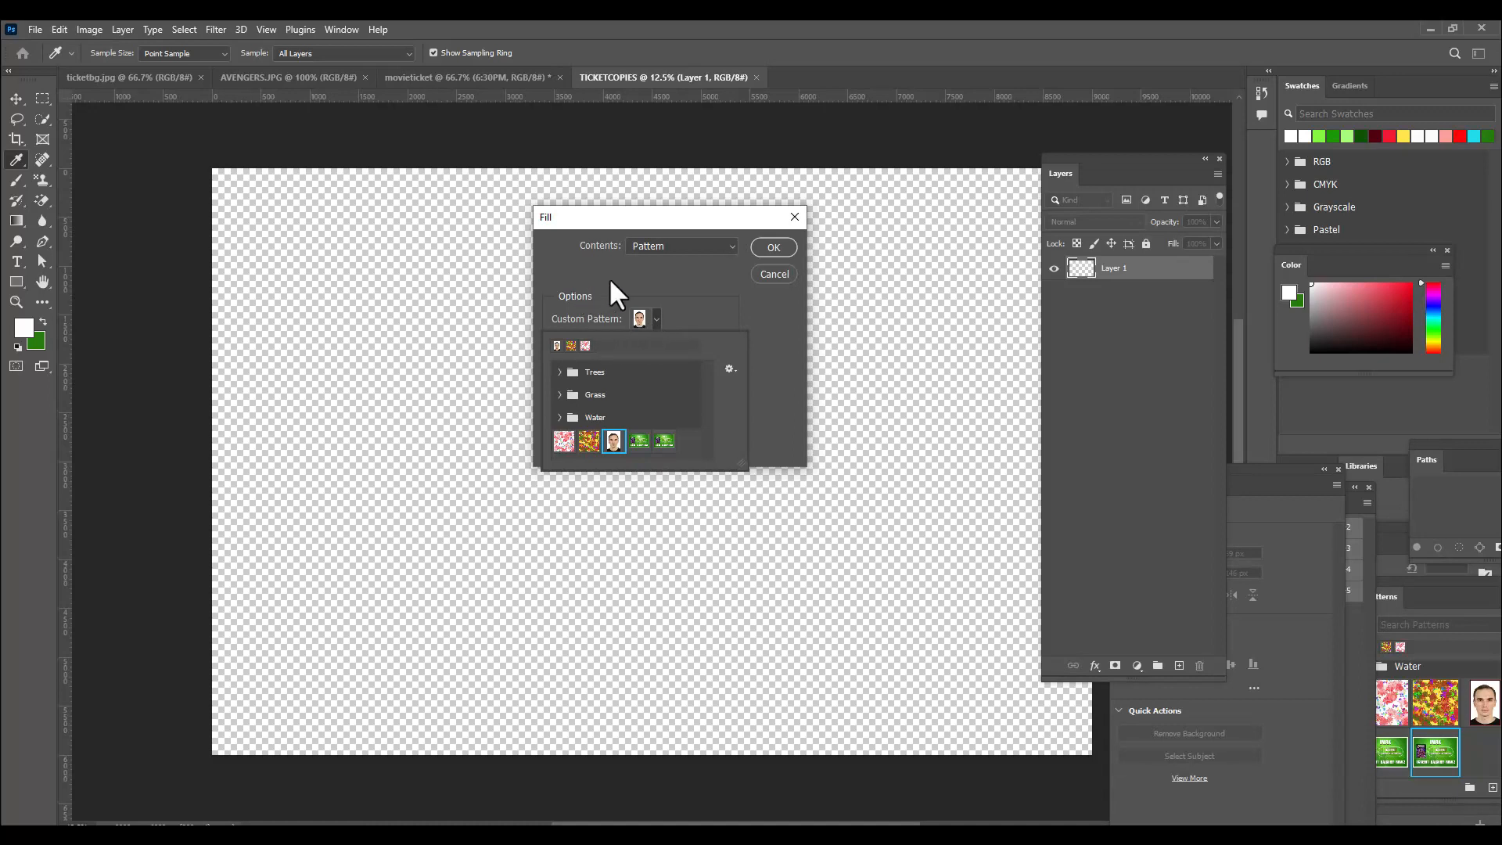
click(639, 442)
click(665, 441)
drag(702, 219, 711, 221)
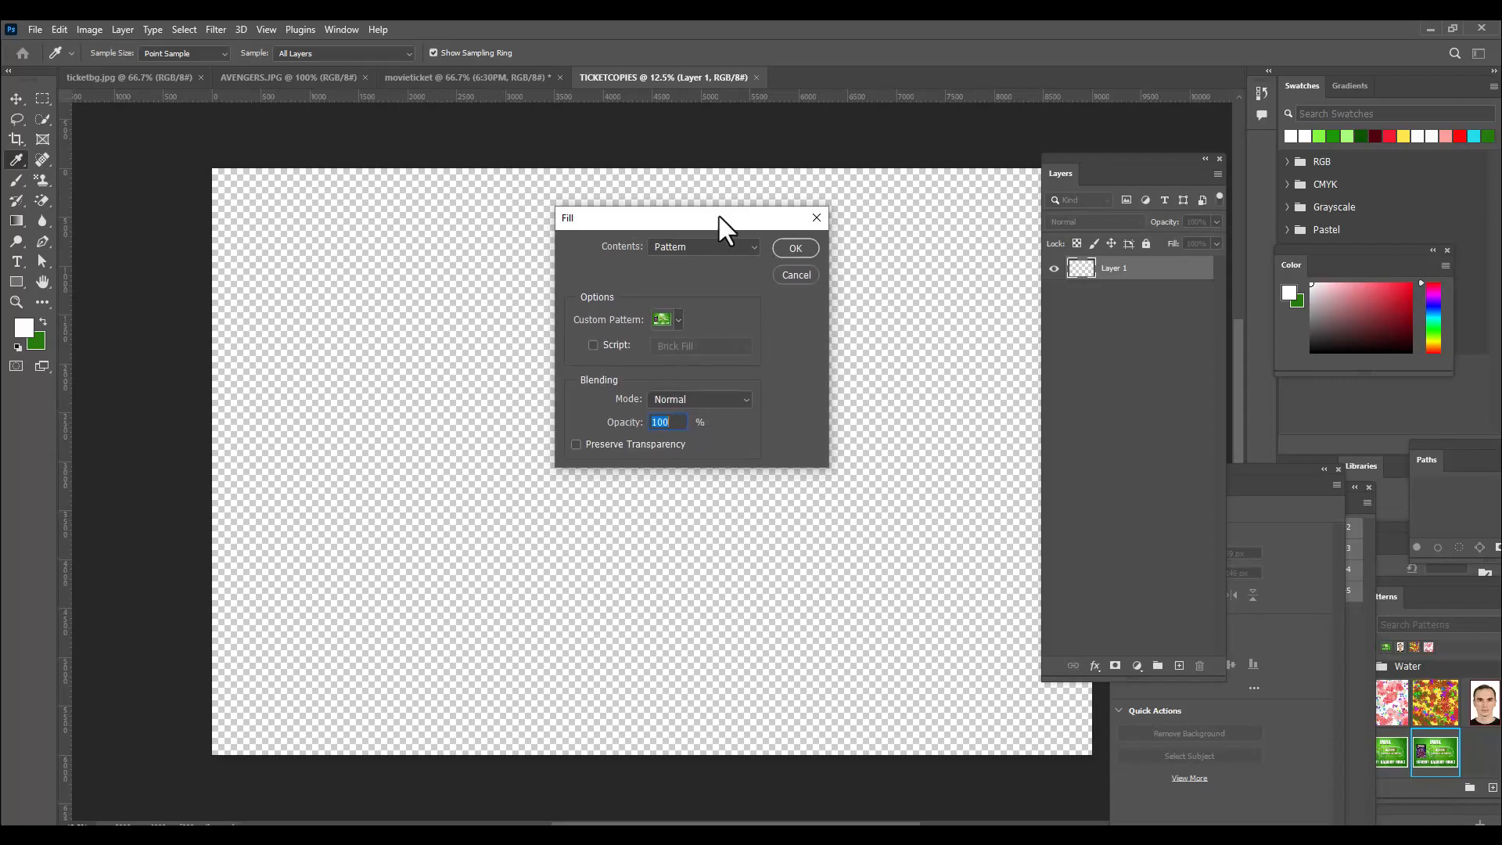
click(785, 247)
Examine the tiled ticket copies up close and across the whole sheet, with the Layers panel moved aside
drag(1171, 161, 1239, 163)
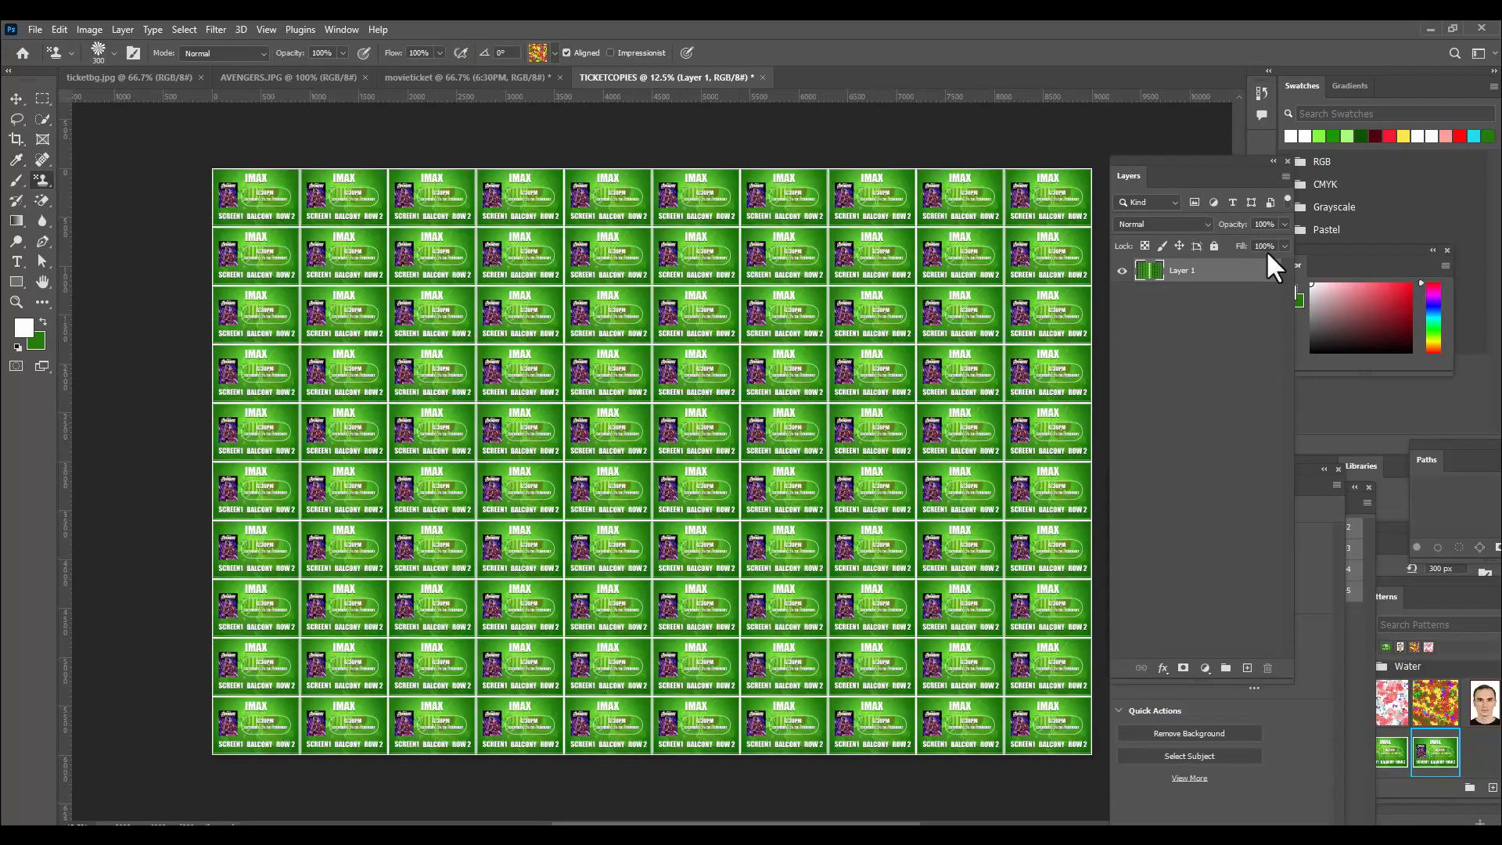
key(ctrl+plus)
key(ctrl+plus)
key(ctrl+plus)
key(ctrl+plus)
key(ctrl+plus)
key(ctrl+plus)
key(ctrl+plus)
key(ctrl+minus)
key(ctrl+minus)
key(ctrl+minus)
key(ctrl+minus)
key(ctrl+minus)
key(ctrl+minus)
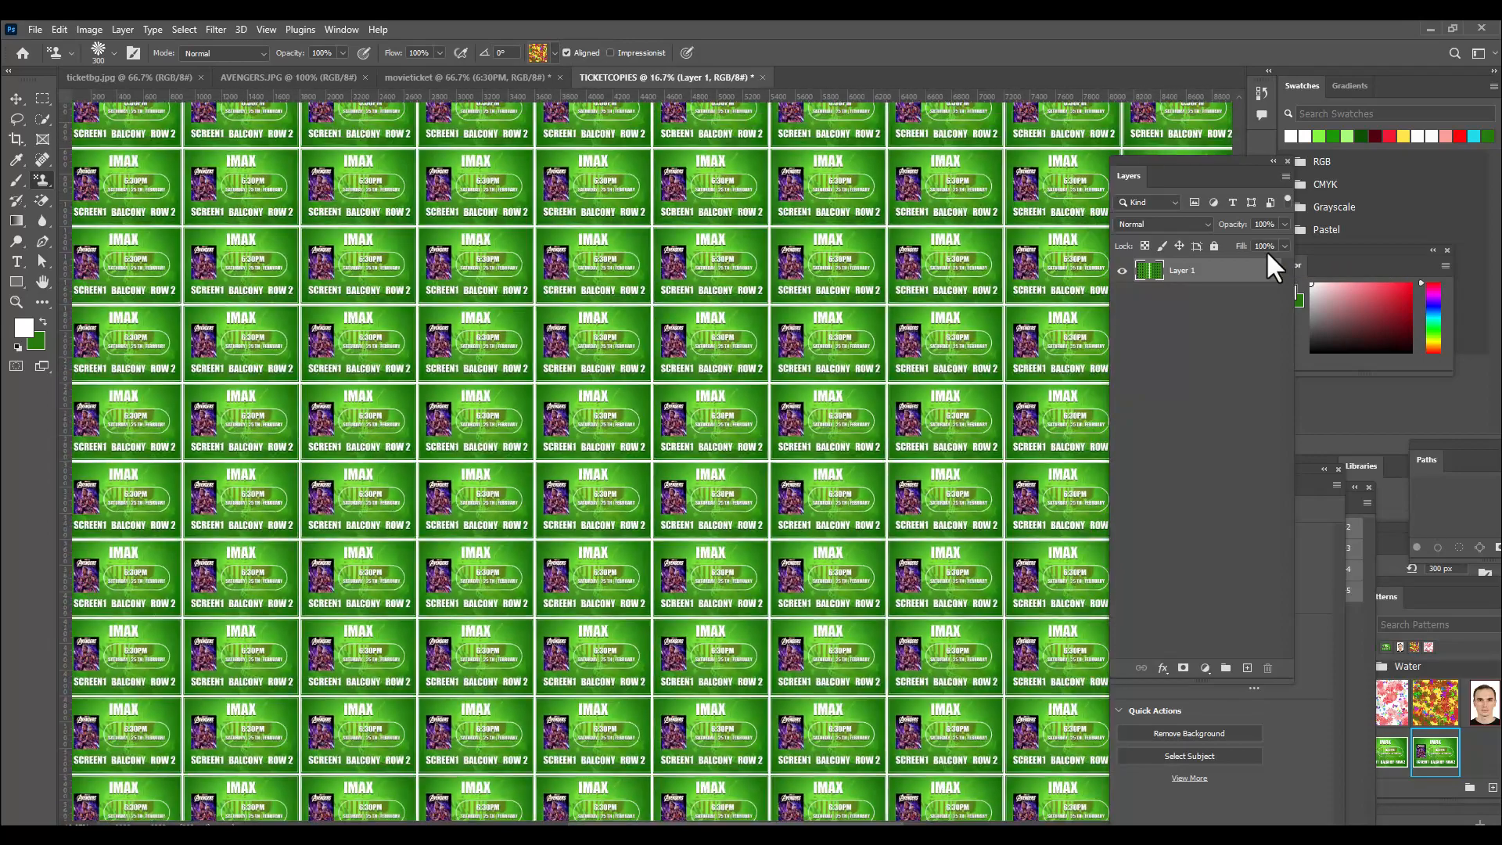
key(ctrl+minus)
key(ctrl+minus)
key(ctrl+plus)
key(ctrl+plus)
key(ctrl+plus)
key(ctrl+plus)
key(ctrl+plus)
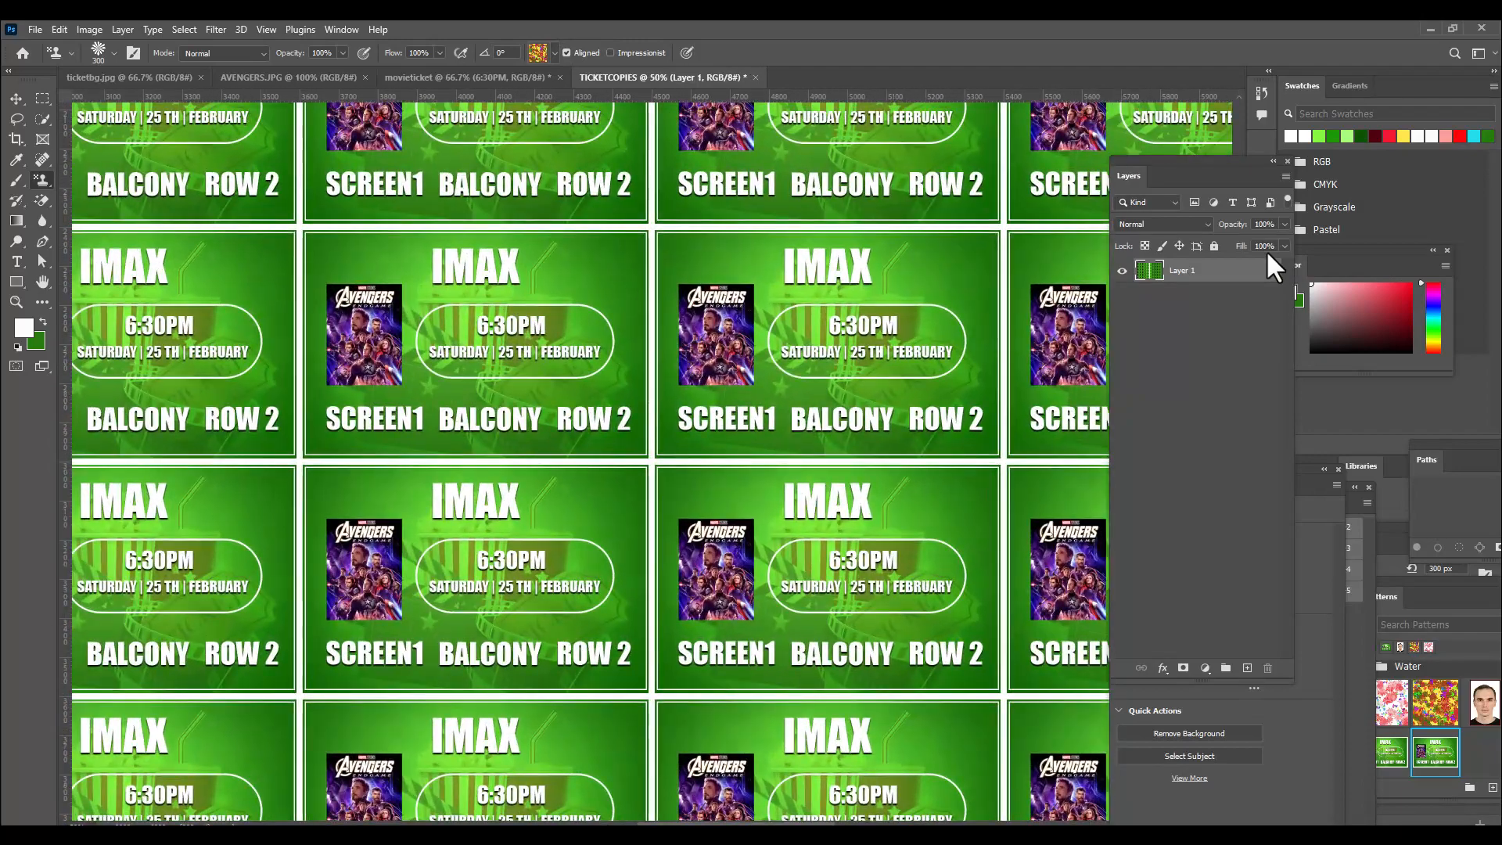